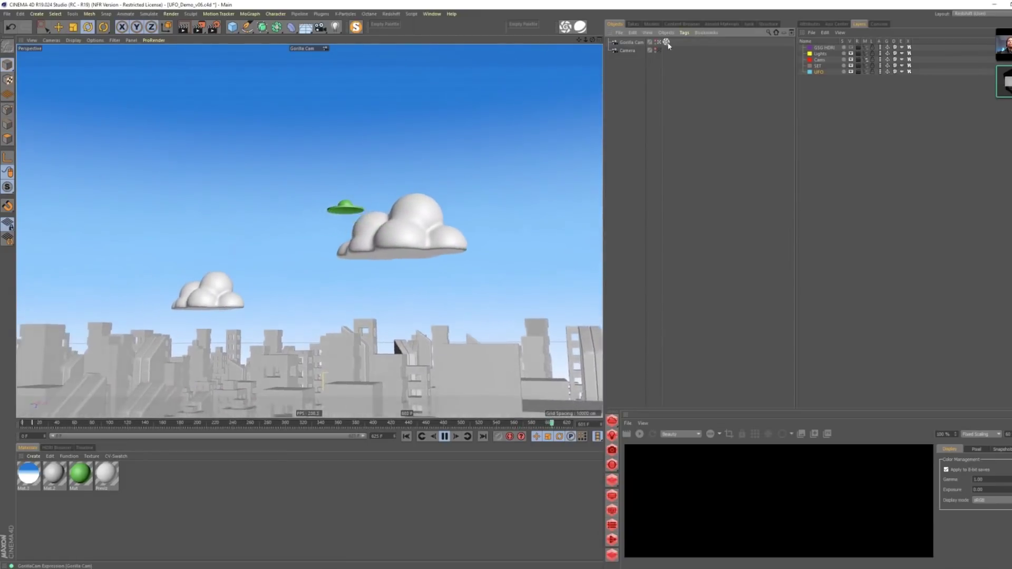
- Compare the animation through the plain Camera and the Gorilla Cam, and stop the playback
click(672, 51)
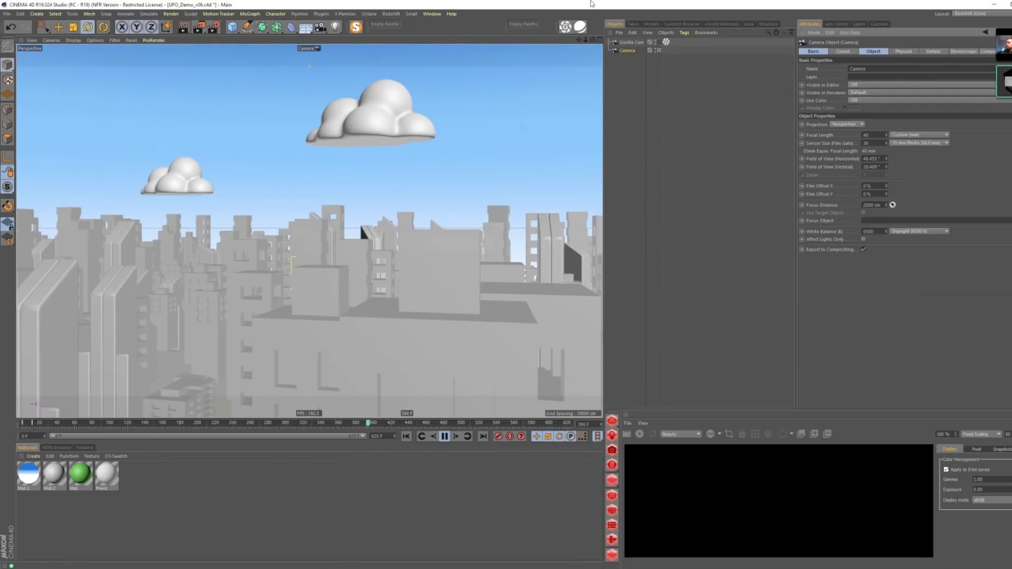
click(665, 42)
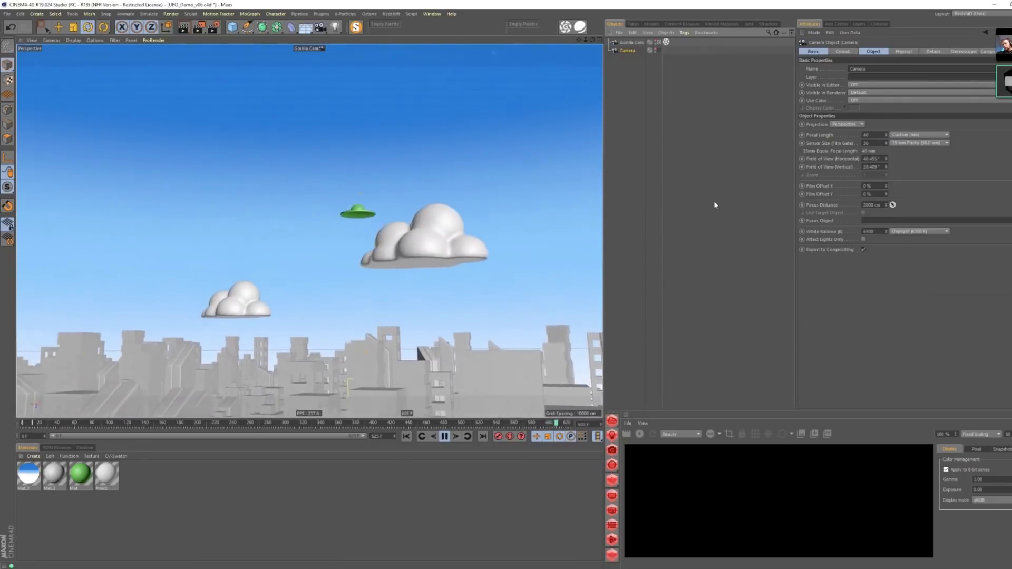
click(445, 437)
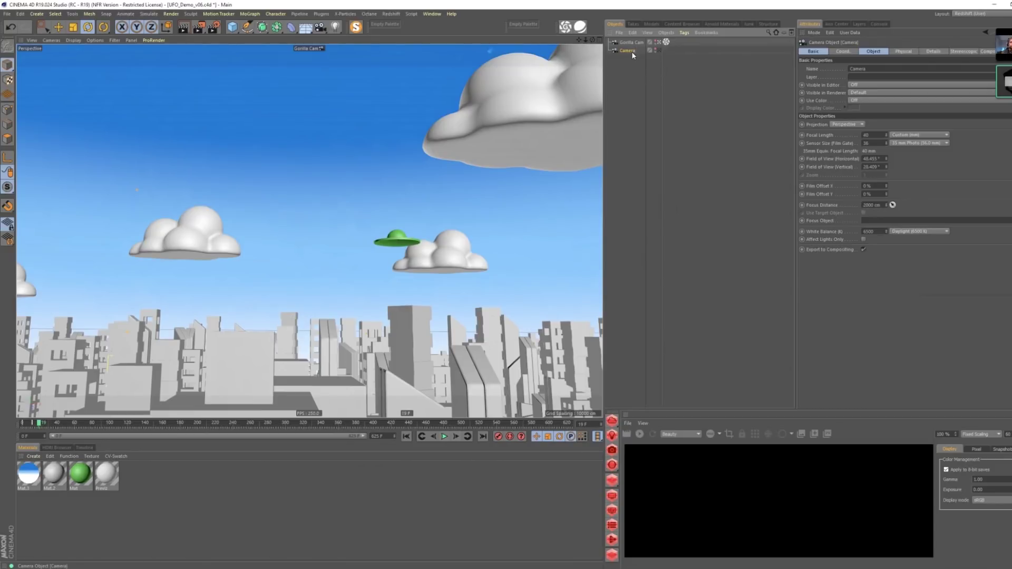
- Look through the plain Camera, add a new GorillaCam that uses it as input, and play the animation
click(658, 50)
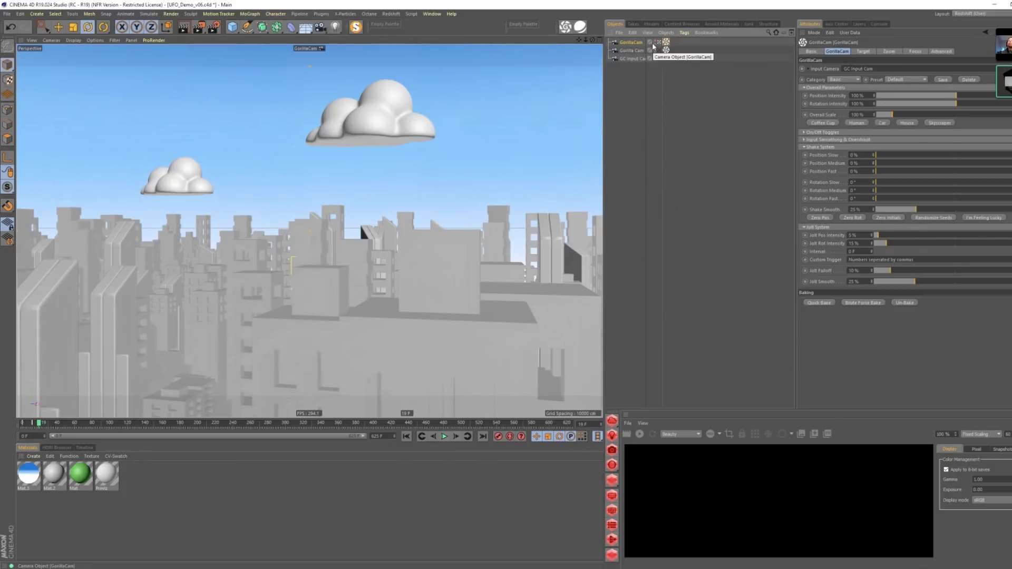
key(F8)
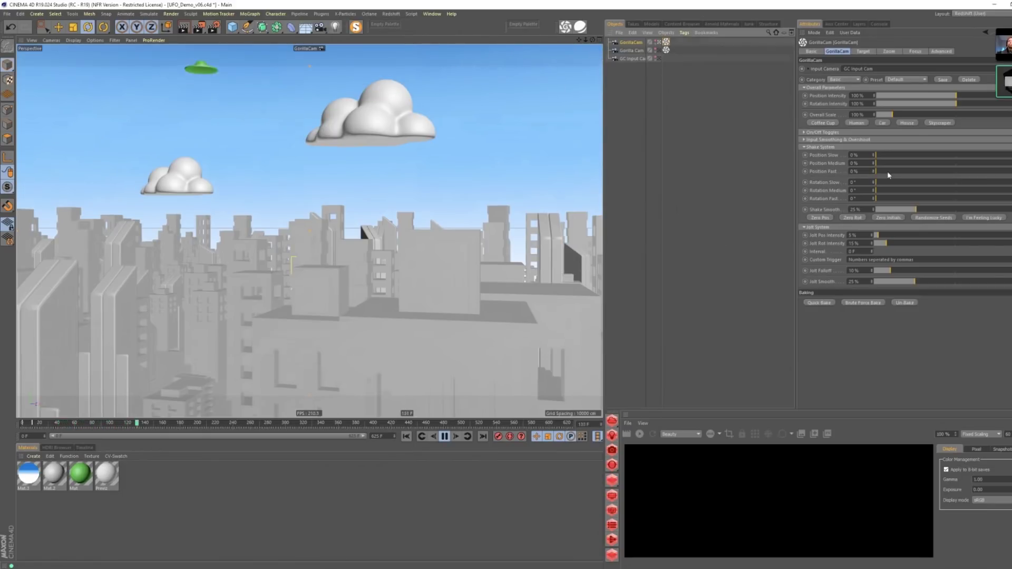
- Randomize the new GorillaCam's shake and jolt settings six times with I'm Feeling Lucky
click(987, 218)
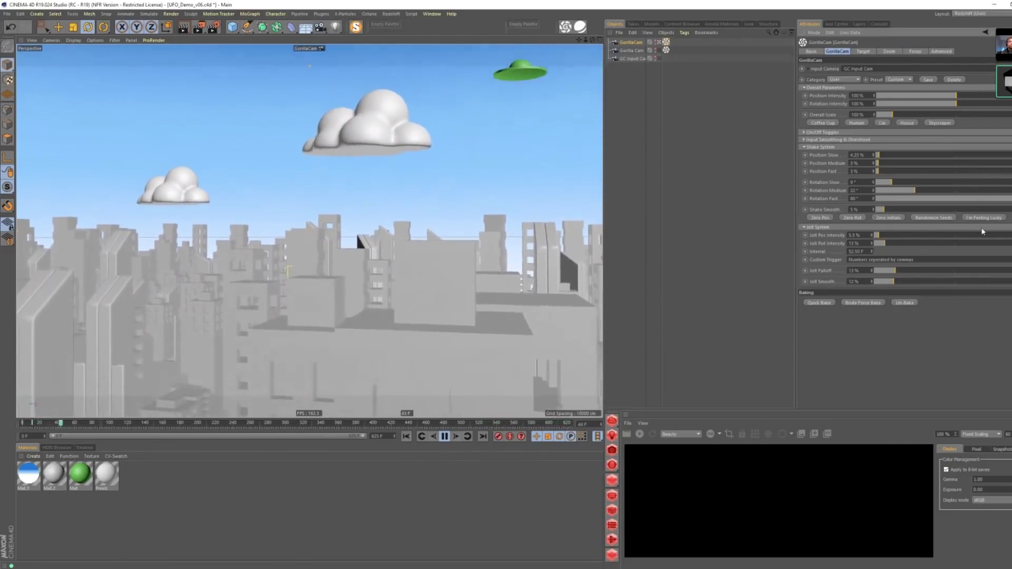
click(990, 221)
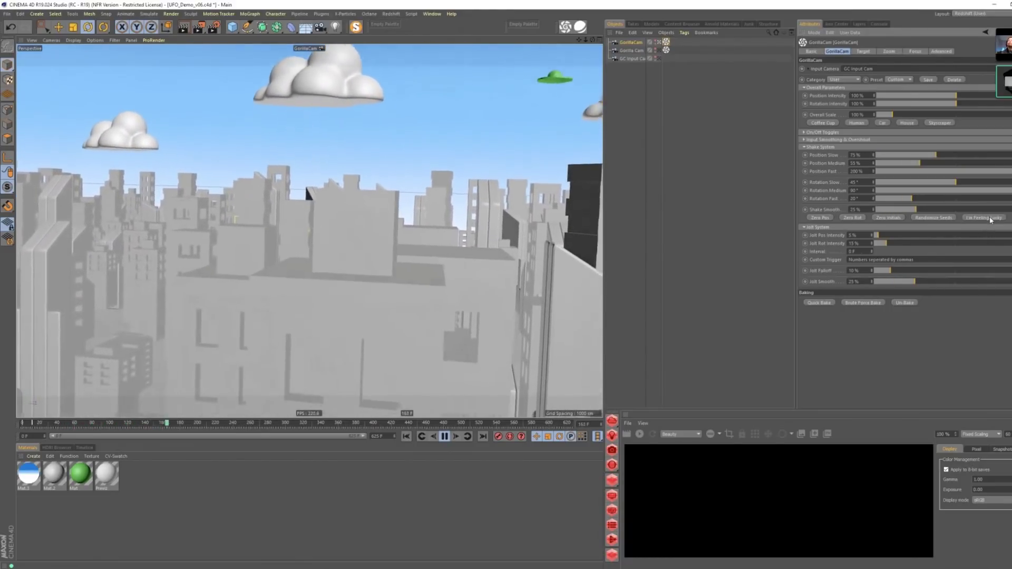
click(990, 220)
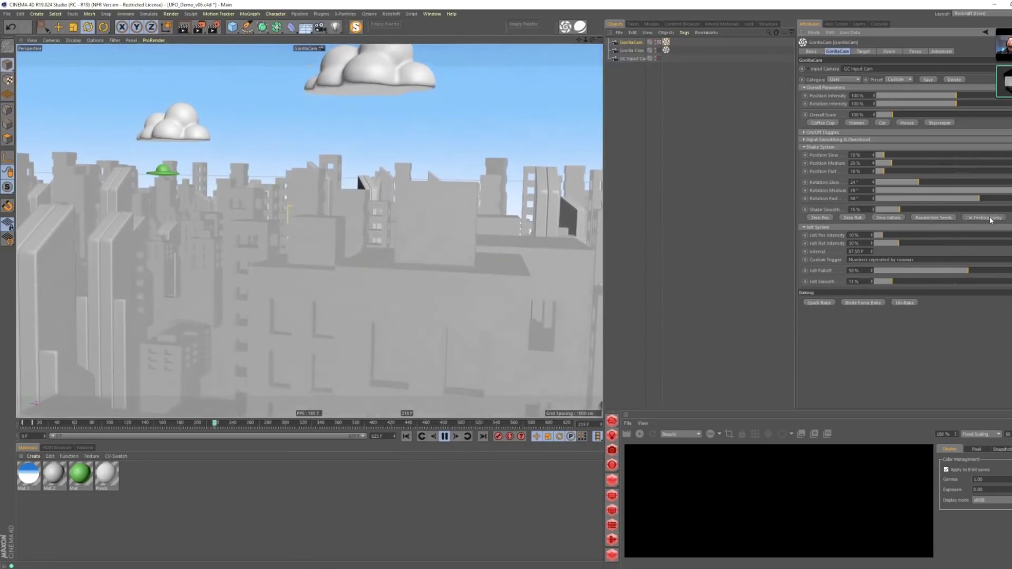
click(991, 220)
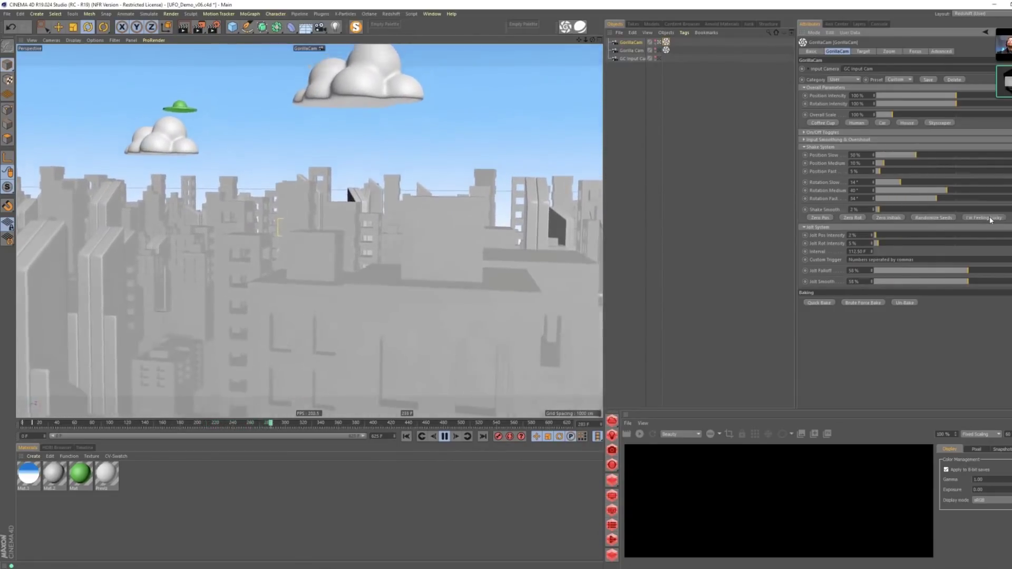
click(990, 220)
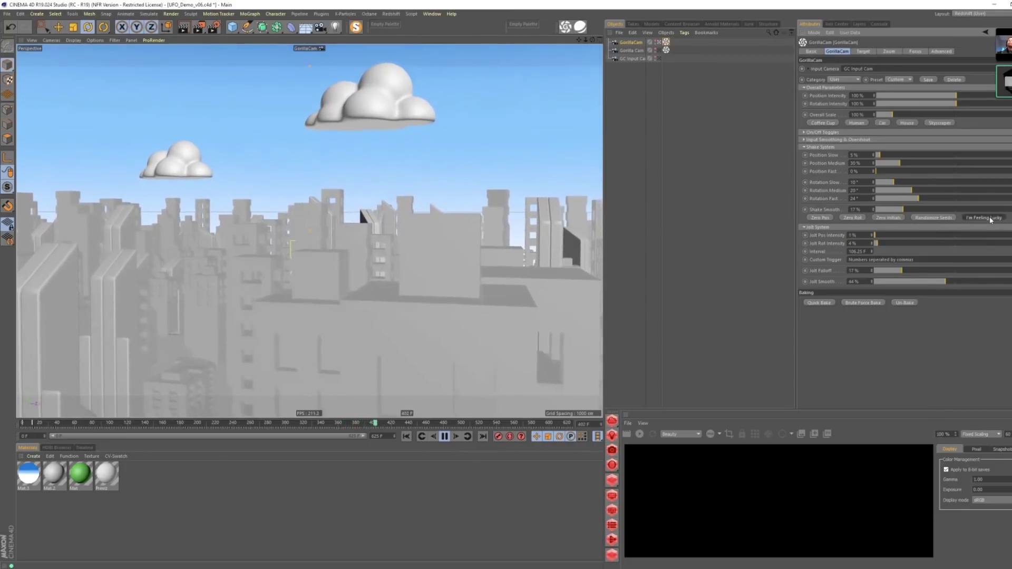
click(990, 220)
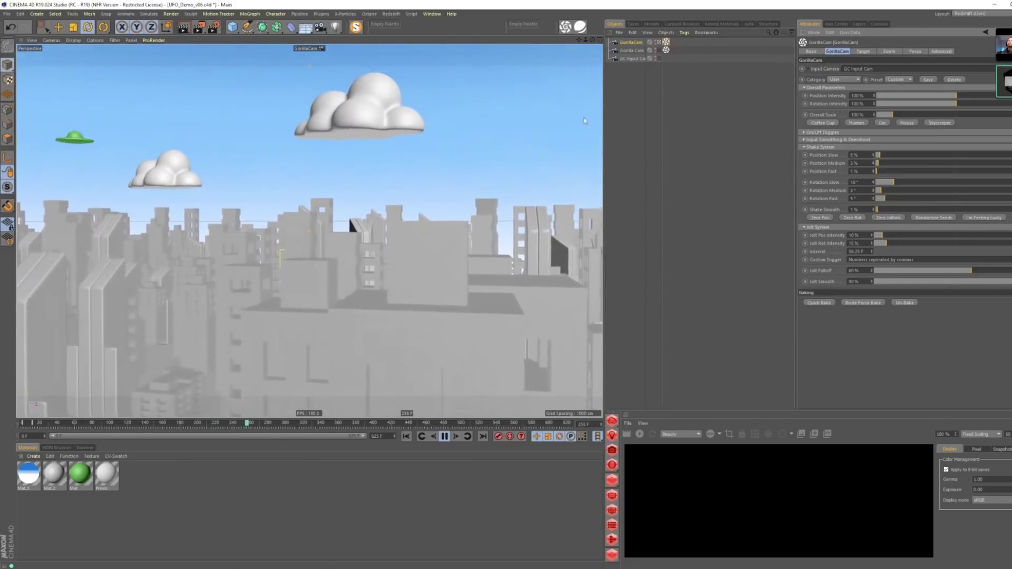
- Reveal the UFO layer's objects and assign the UFO as the GorillaCam's target object
click(867, 53)
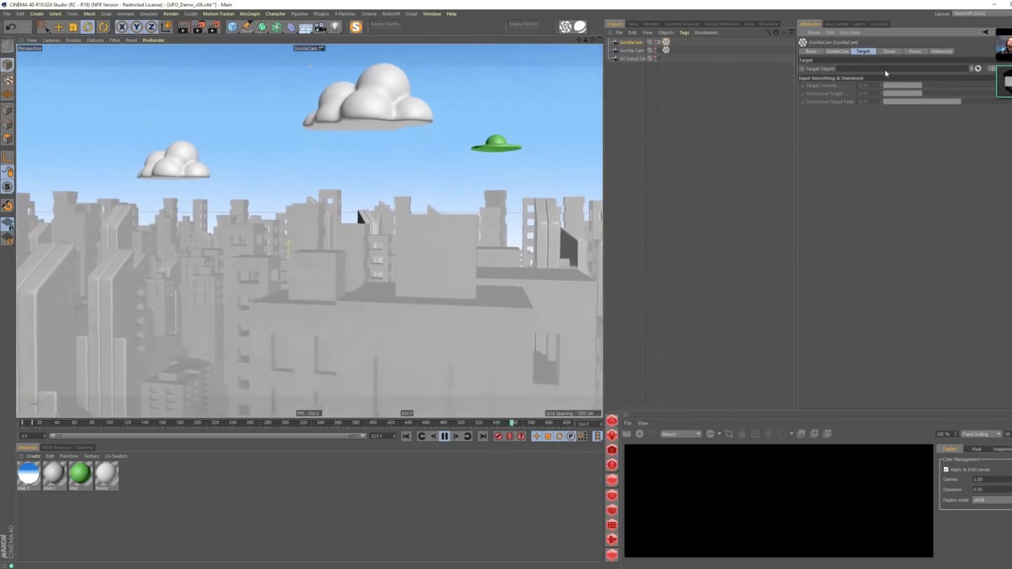
click(859, 23)
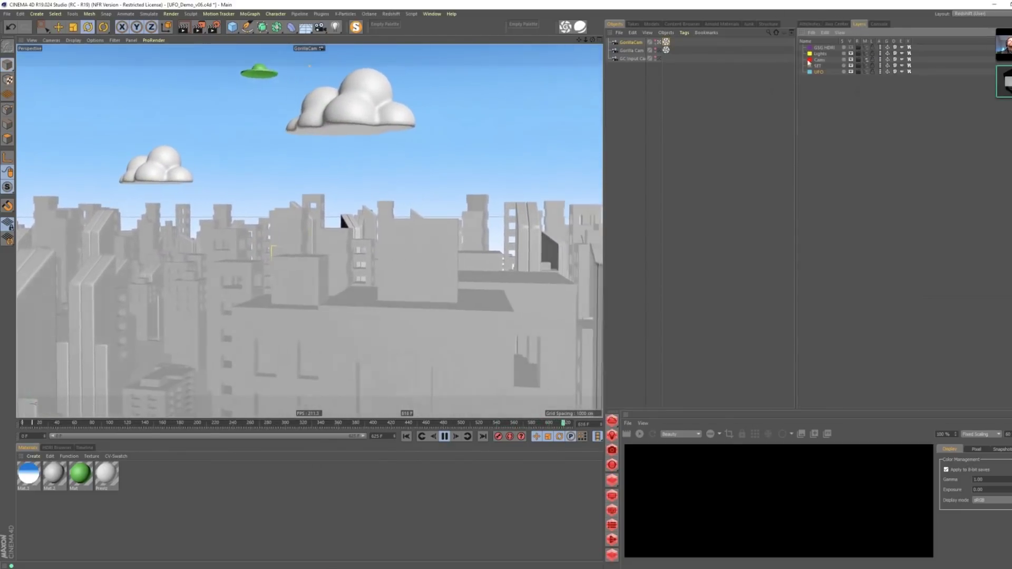
click(865, 72)
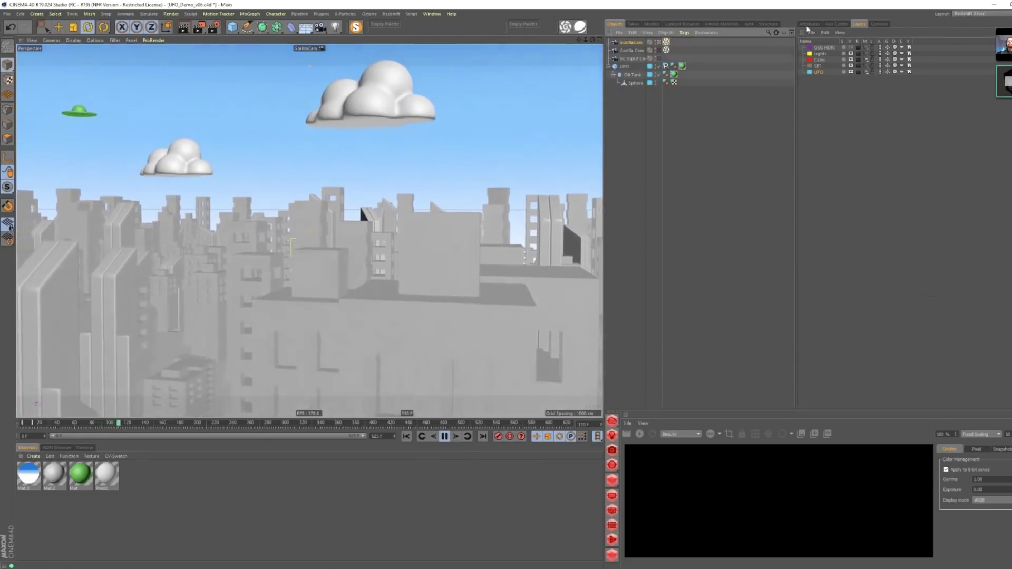
click(666, 42)
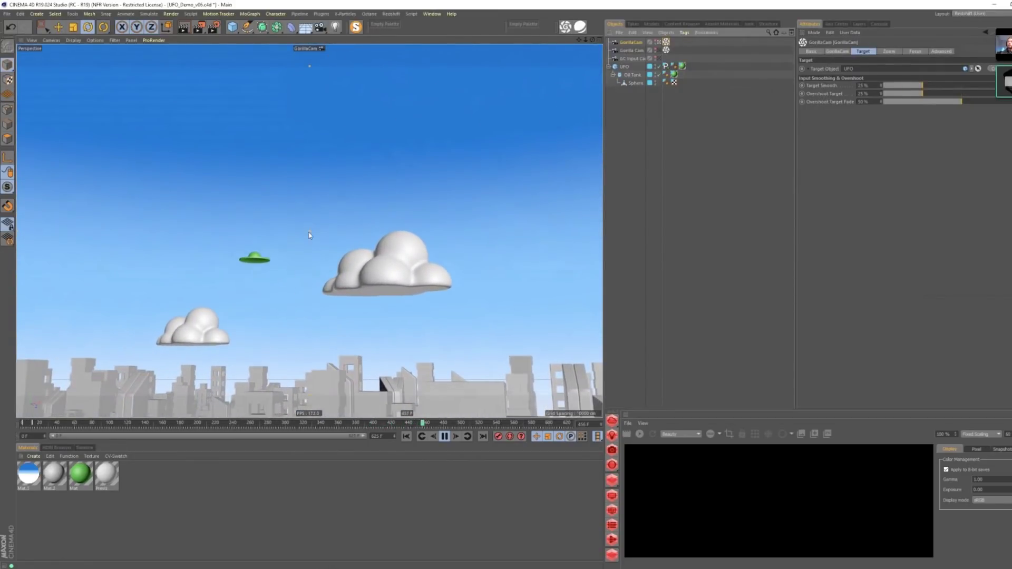
- Enable the Crosshair composition helper on the GorillaCam camera
click(631, 42)
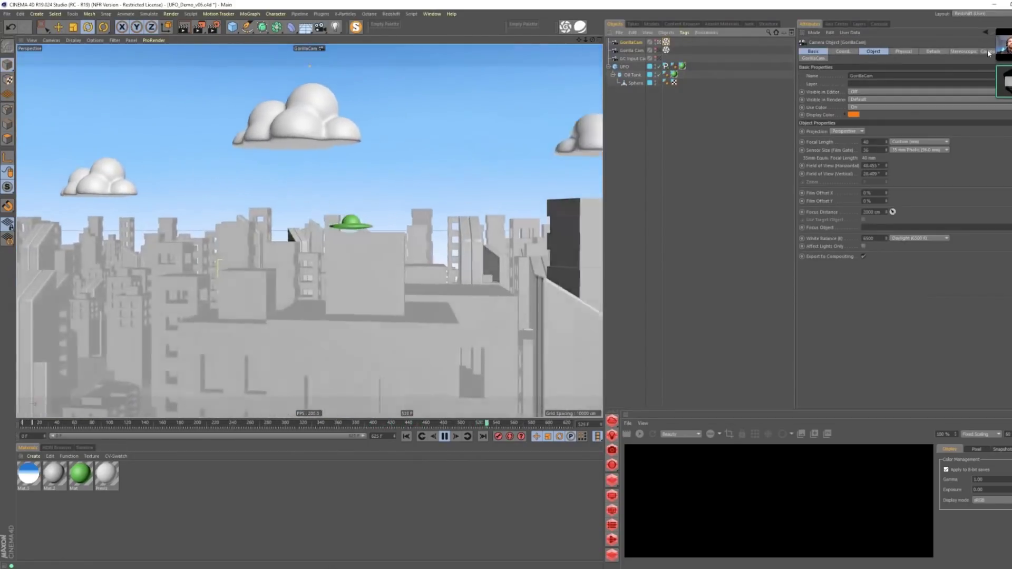
click(987, 52)
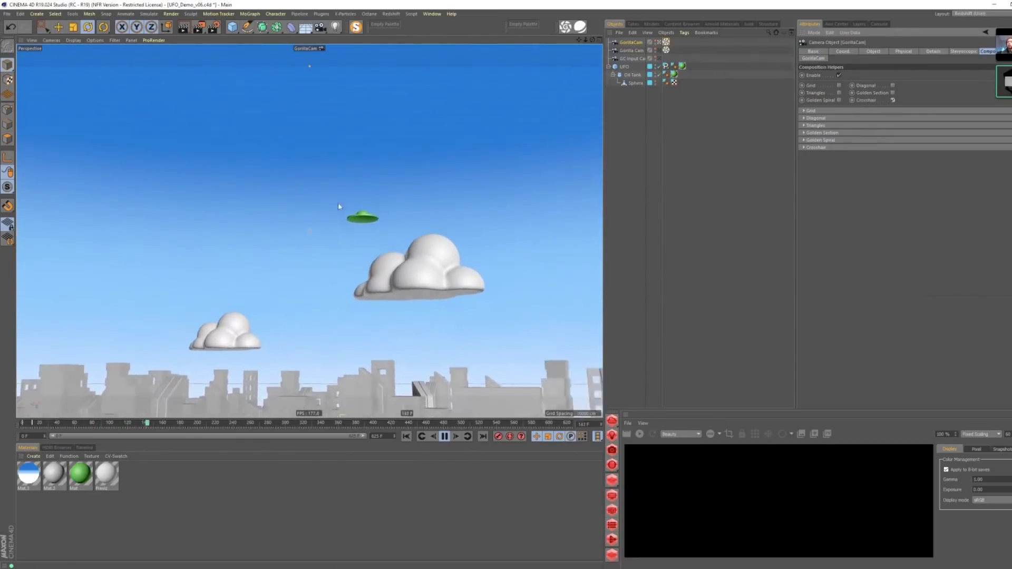
- Switch off the GorillaCam's Pos X, Y, Z and Rot H, P, B toggles, leaving the target tracking on
click(666, 42)
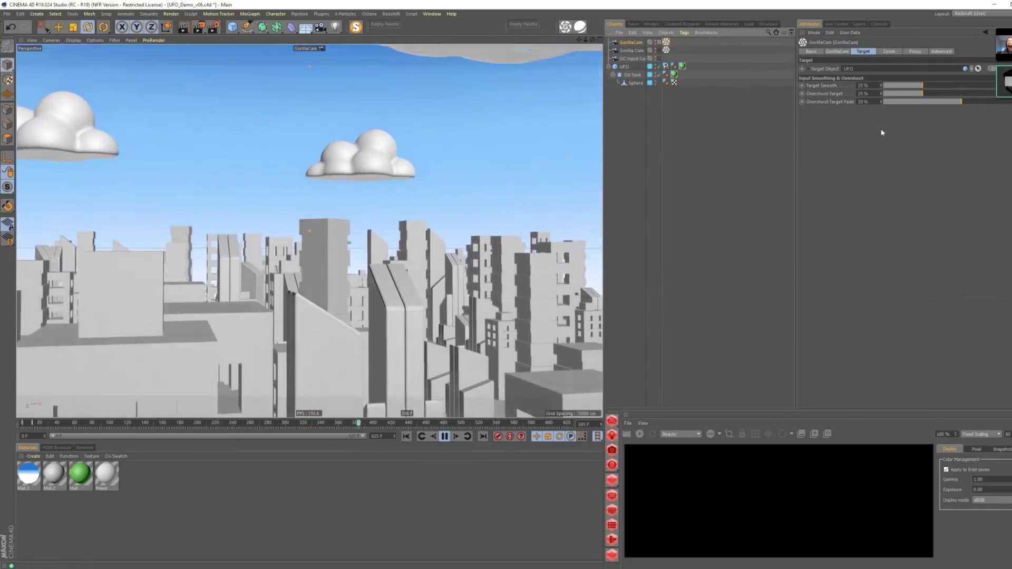
click(837, 51)
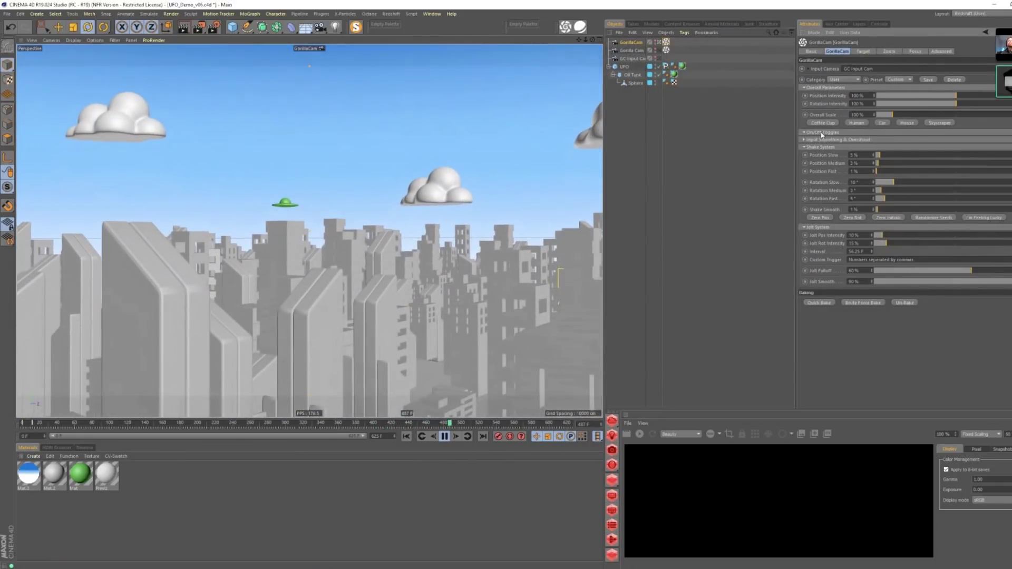
click(821, 133)
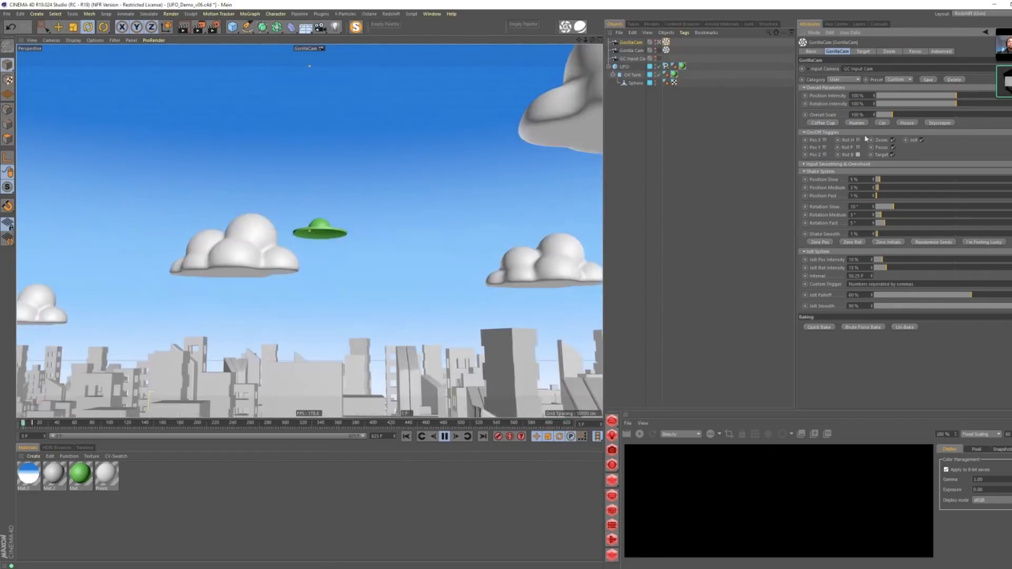
- Set the GorillaCam's Target Smooth to 69%, Overshoot Target to 30% and Overshoot Target Fade to 65%
click(862, 51)
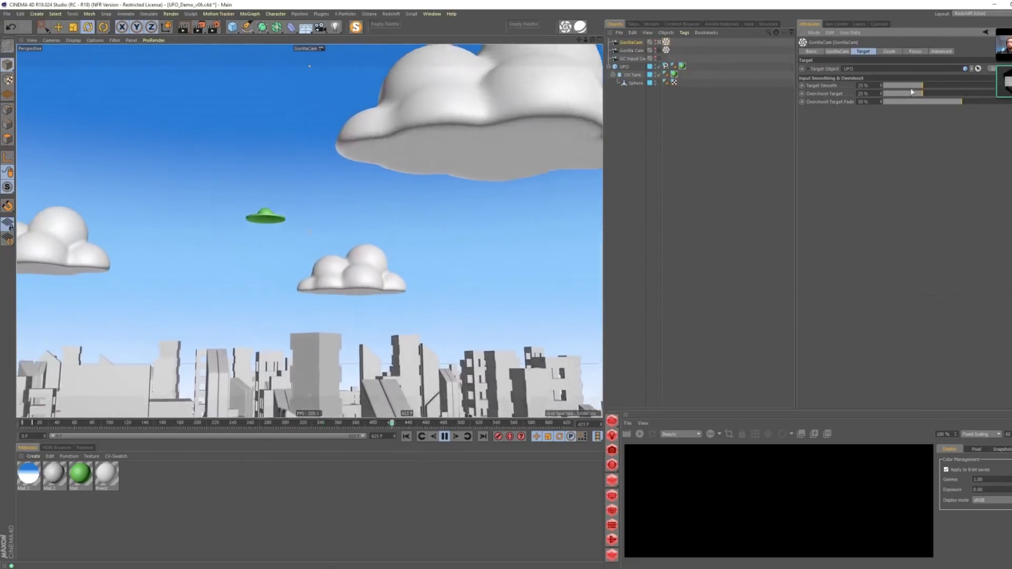
drag(890, 88, 882, 86)
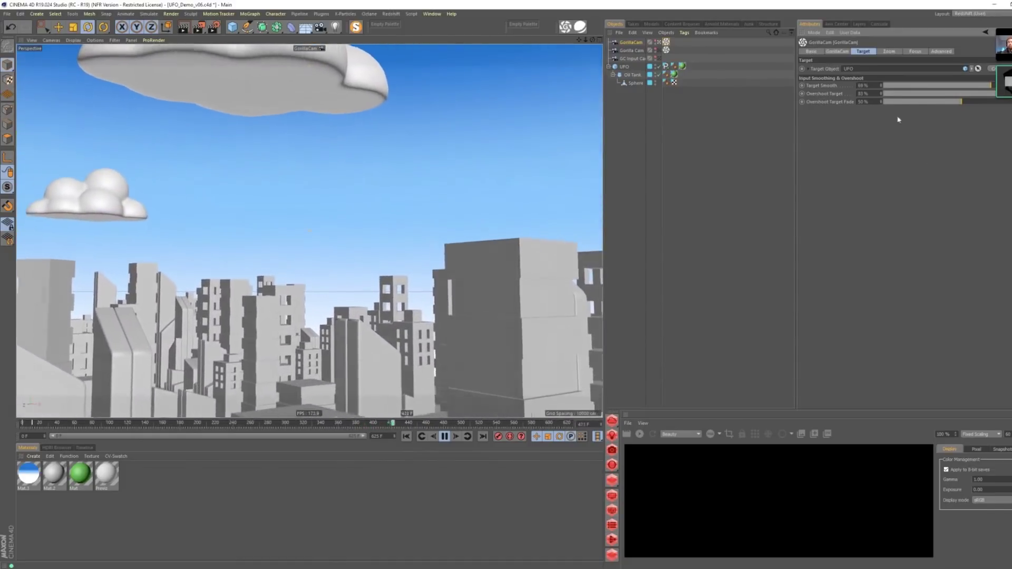
drag(927, 96, 913, 96)
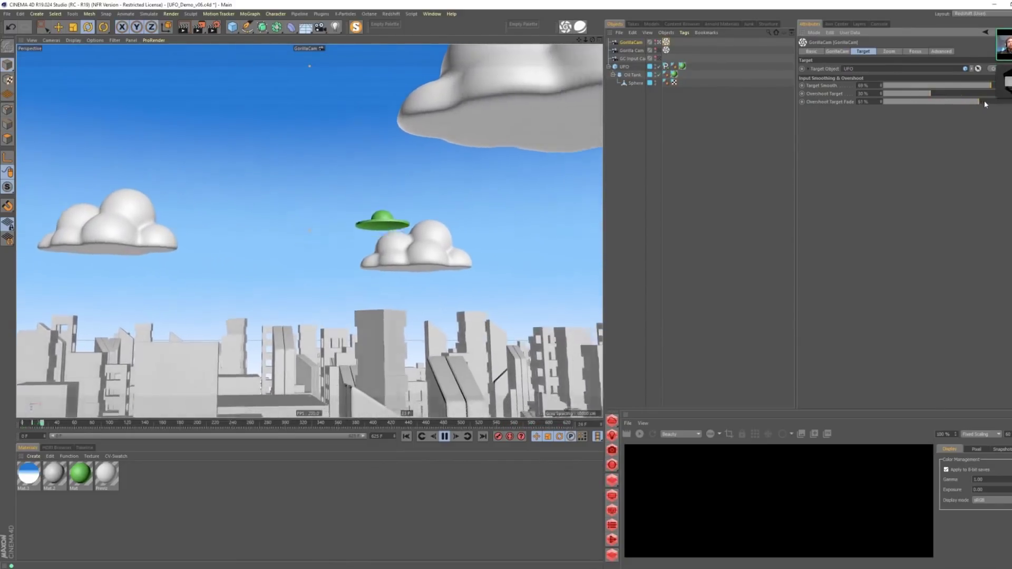
click(983, 104)
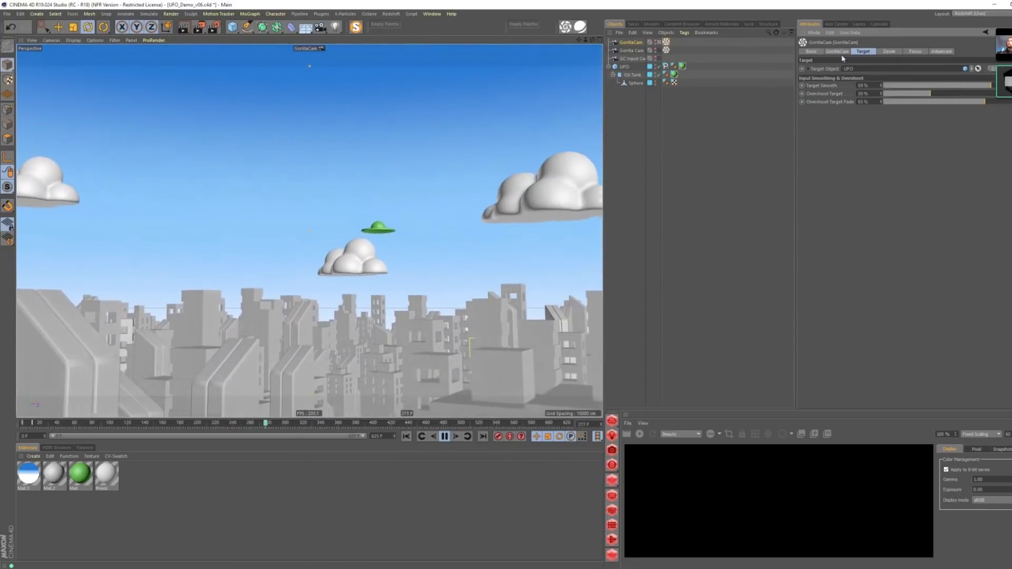
- Turn the GorillaCam's Pos X, Y, Z and Rot H, P, B toggles back on
click(839, 52)
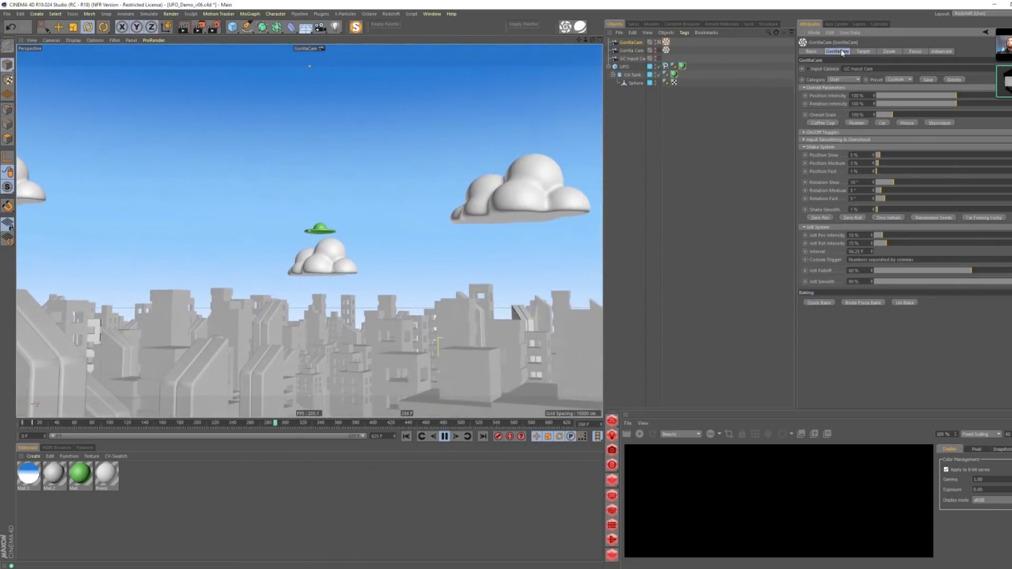
click(844, 134)
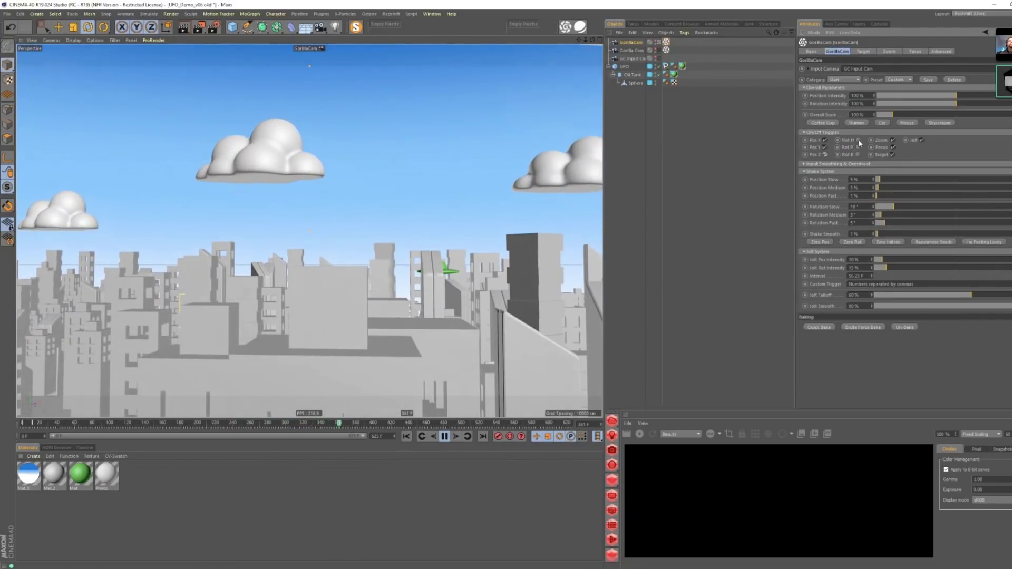
click(858, 140)
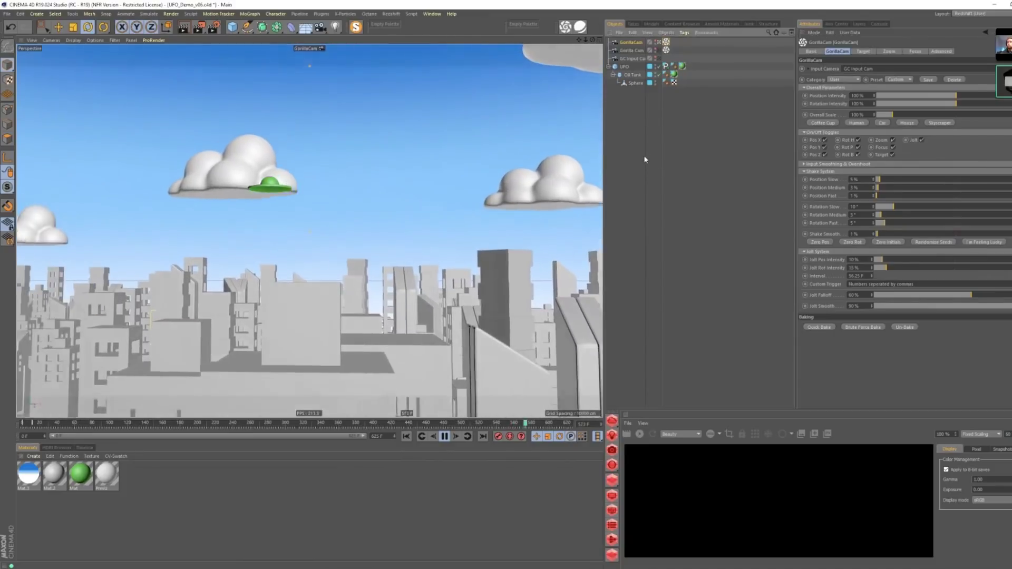
- Compare the playback through the GC Input Cam with the view through the GorillaCam
click(648, 155)
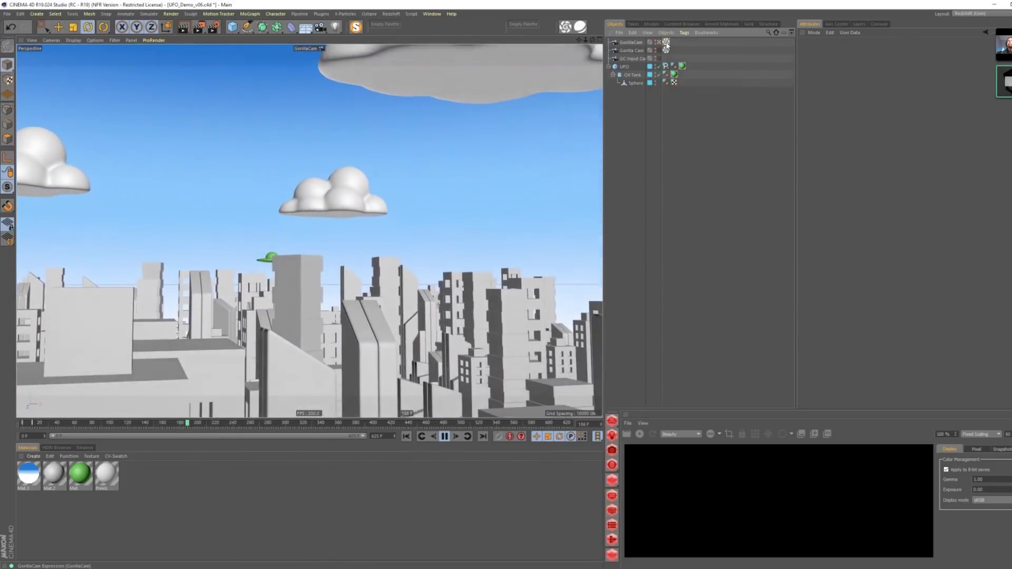
click(632, 59)
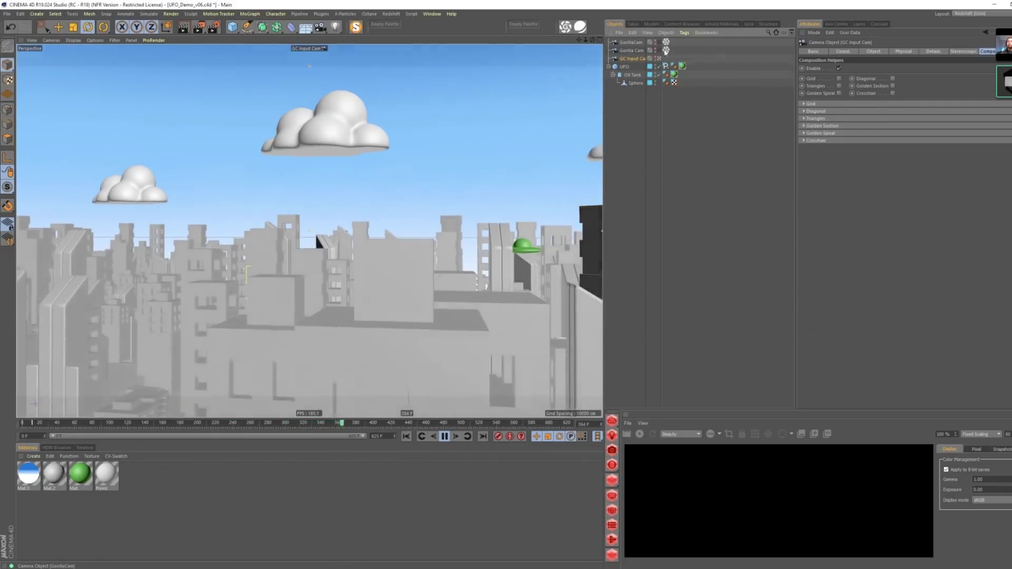
click(663, 44)
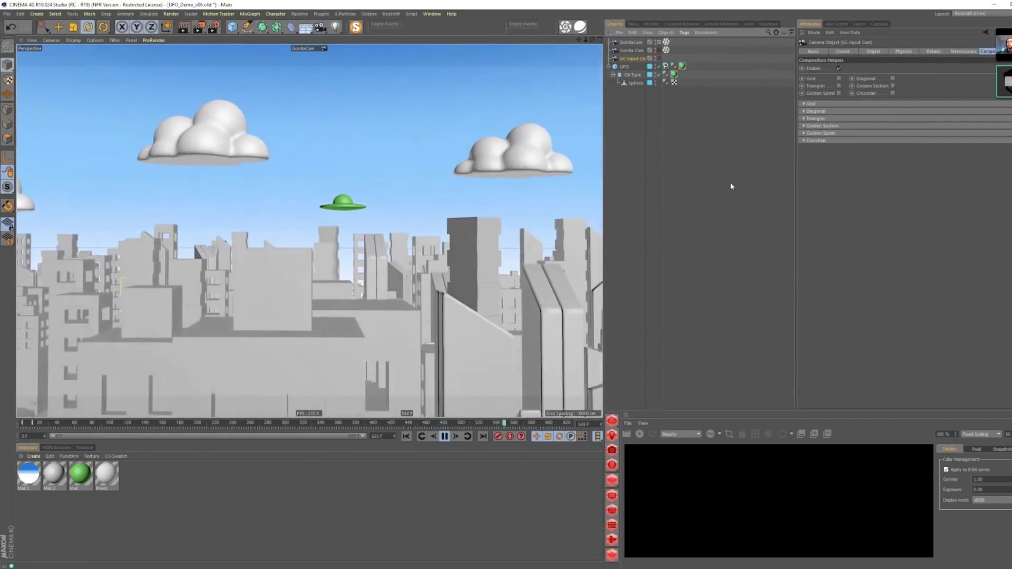
- Set the GorillaCam's Zoom Drift Slow to 34% and Zoom Drift Medium to 4%, and return to its main settings
click(666, 42)
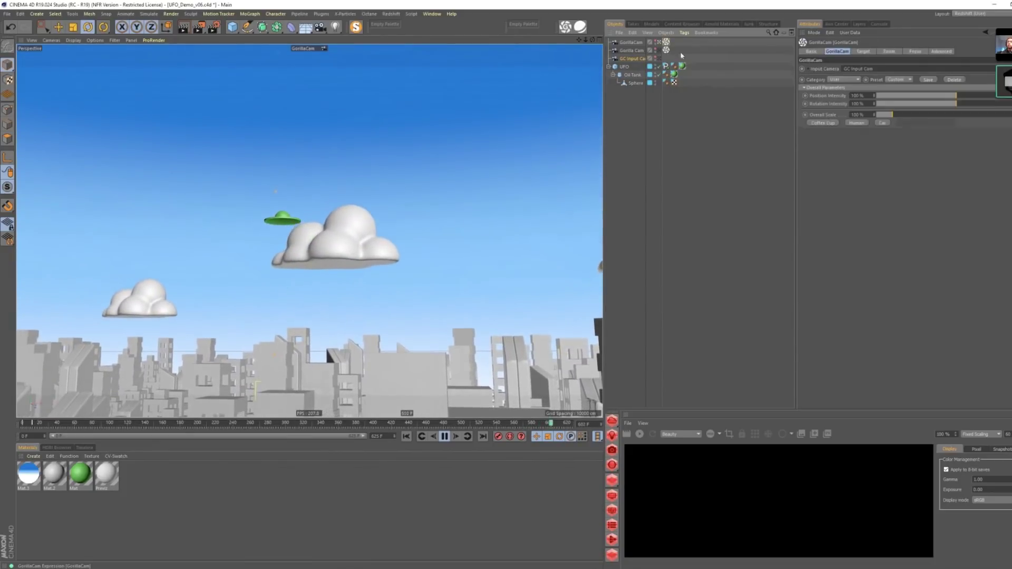
click(888, 51)
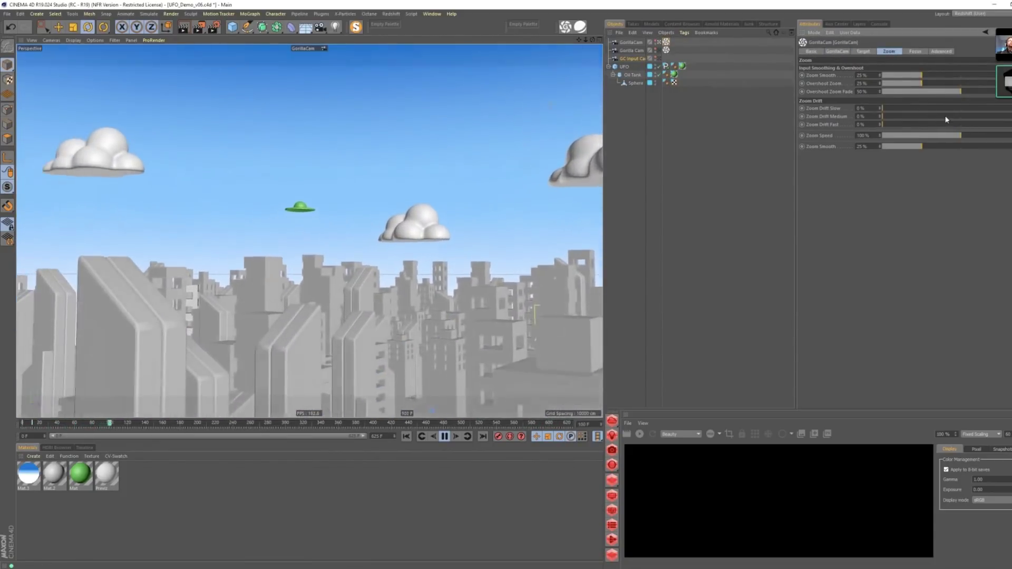
drag(949, 117, 1011, 116)
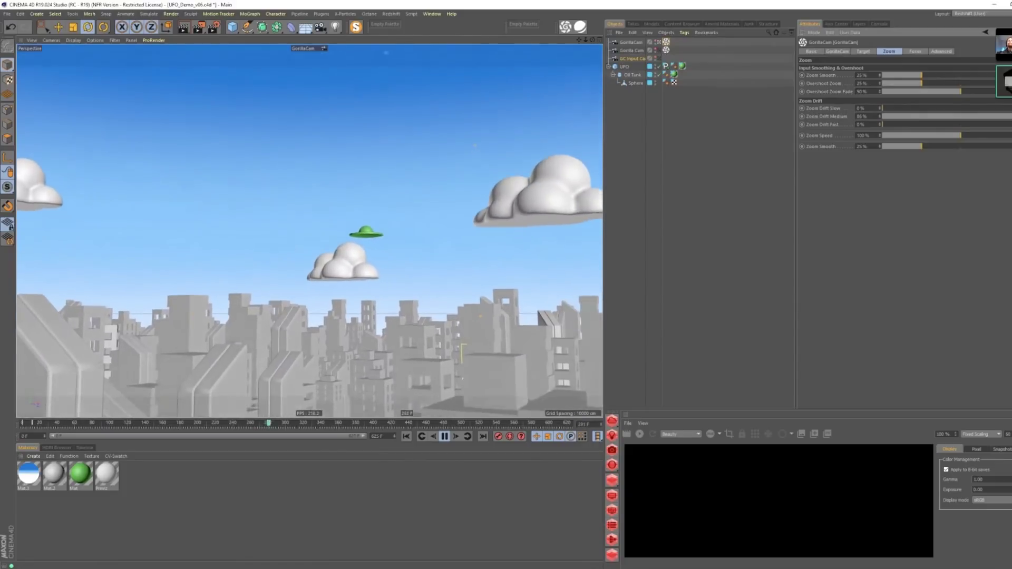
drag(993, 118, 899, 107)
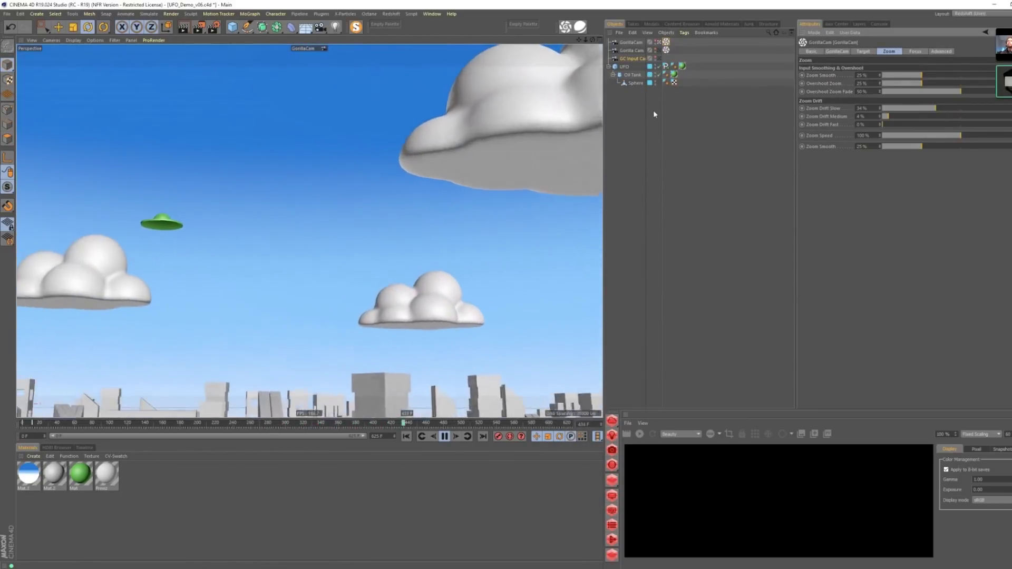
click(837, 51)
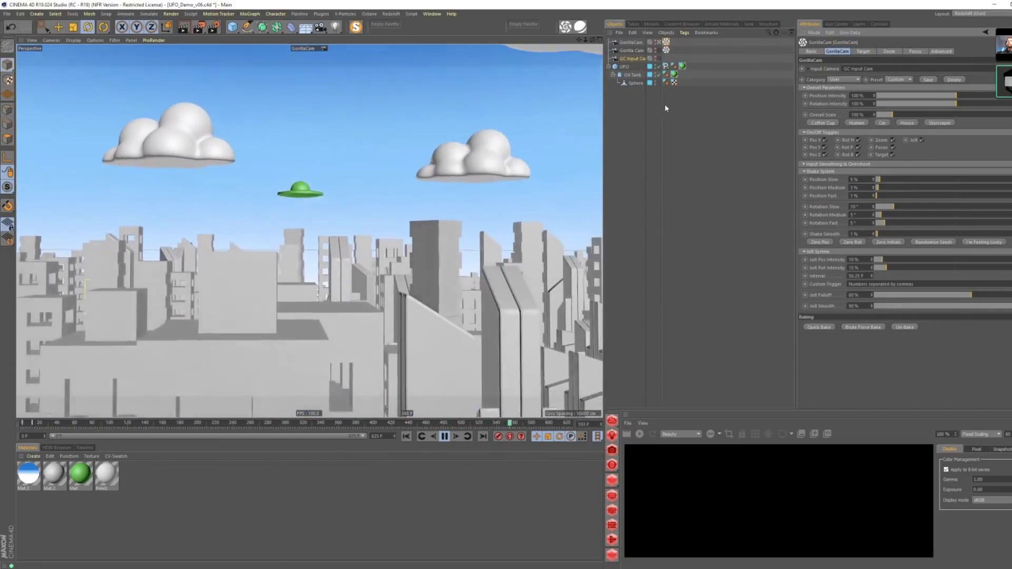
- Quick-bake the GorillaCam's motion with the UFO hierarchy collapsed, and play the shot from the first frame
click(609, 67)
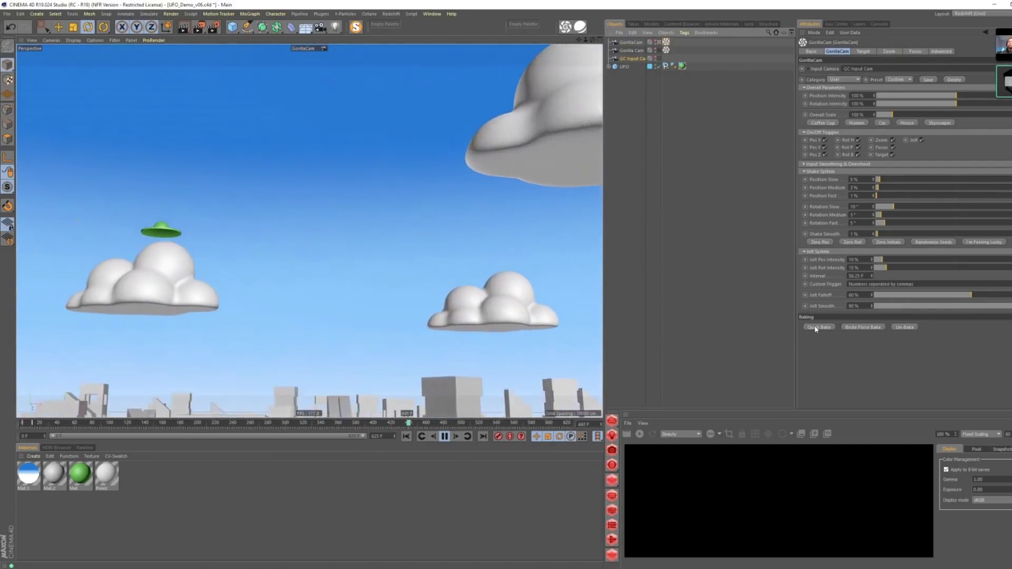
click(816, 328)
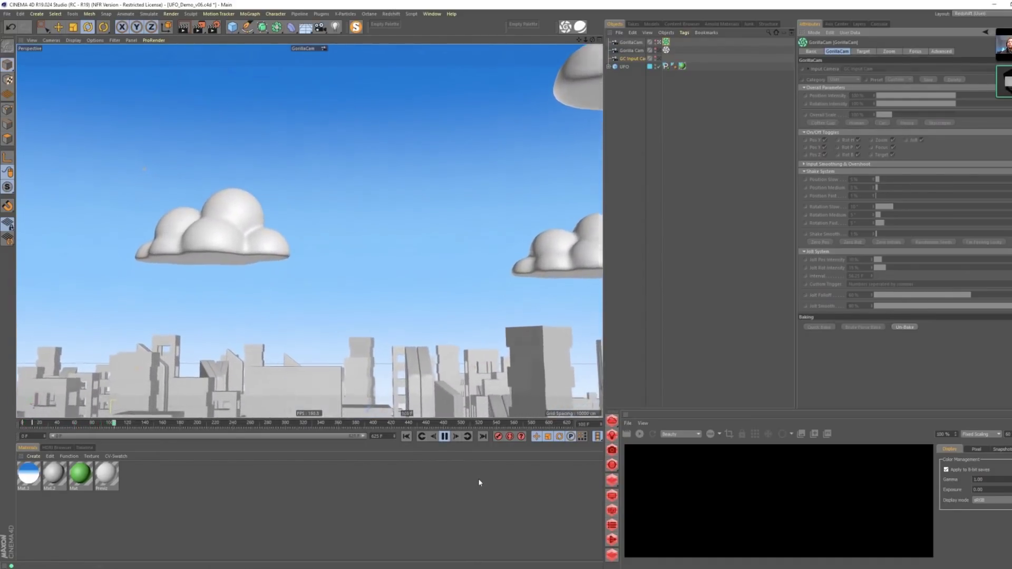
click(444, 437)
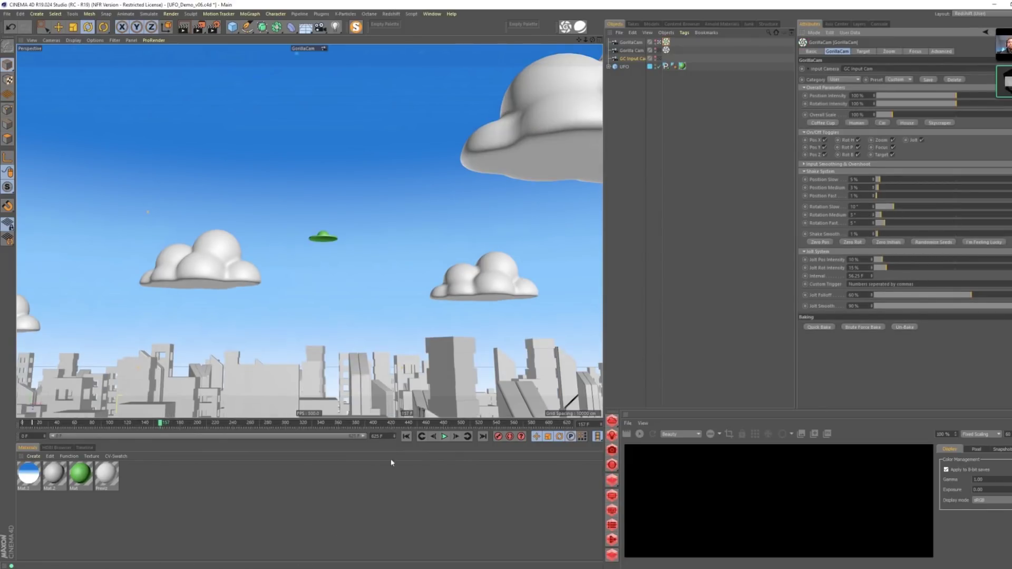
click(405, 437)
click(444, 436)
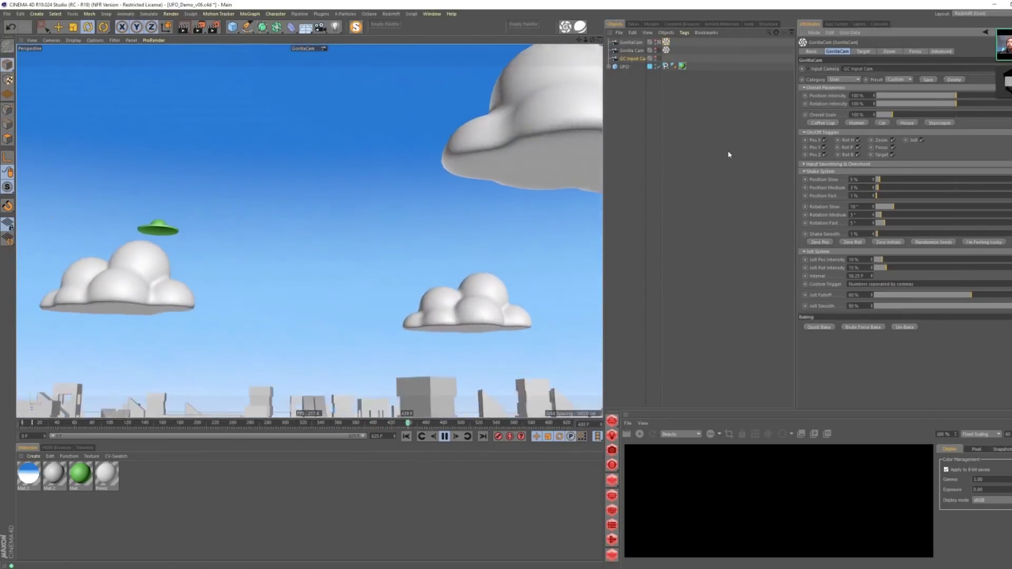
- Review the Noise and Output settings of the Signal tag that animates the UFO
click(658, 171)
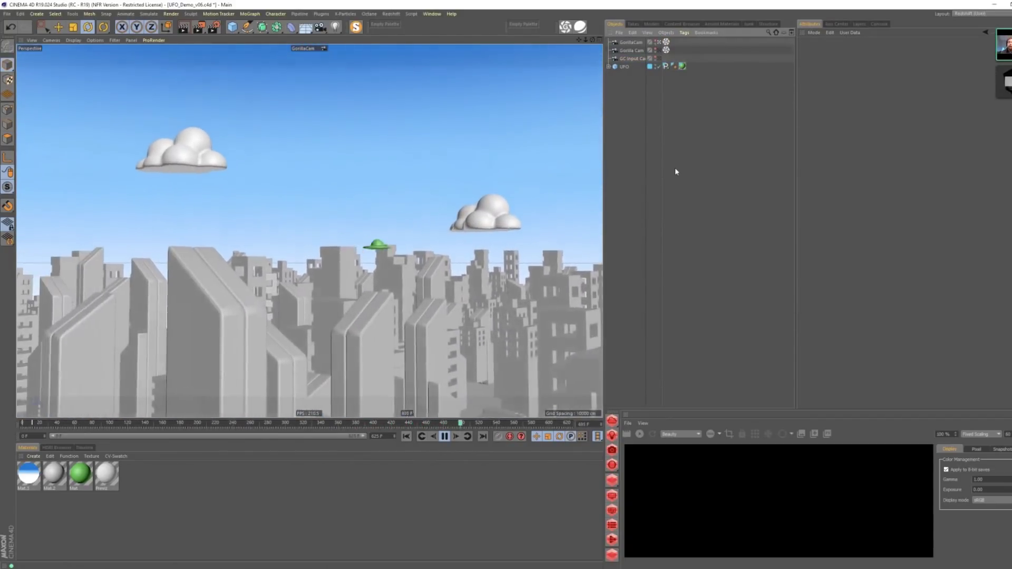
click(665, 65)
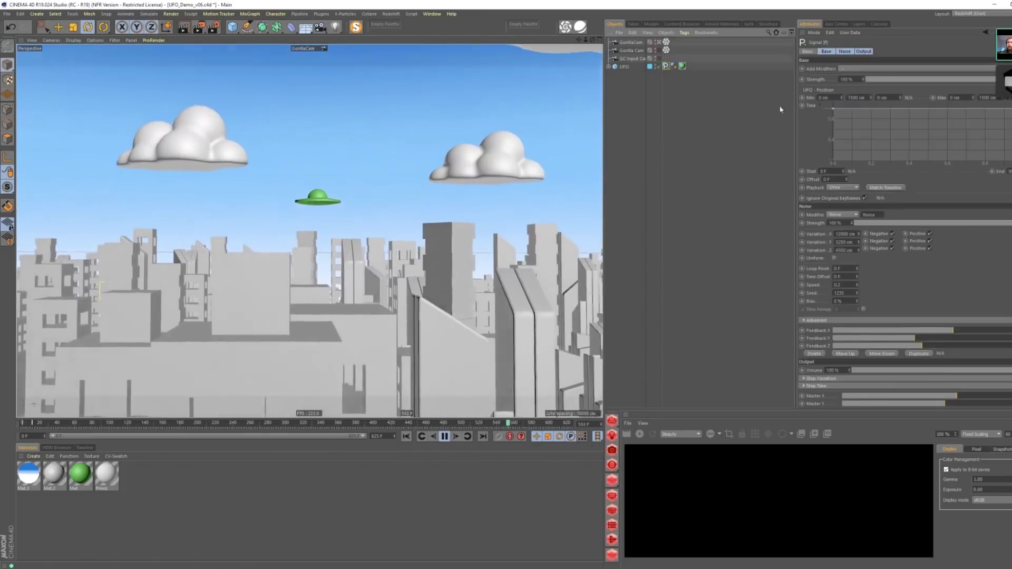
click(844, 51)
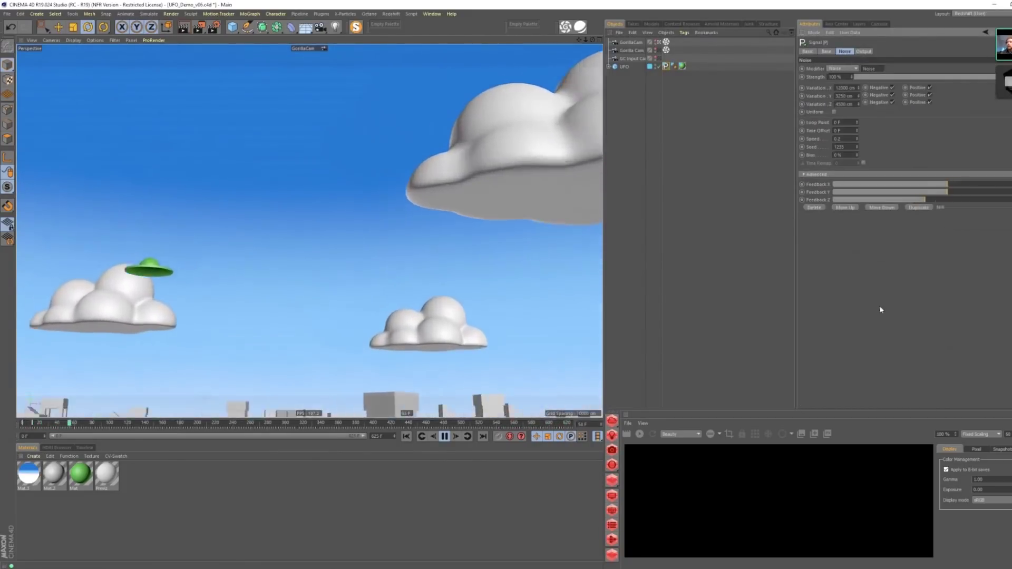
click(864, 51)
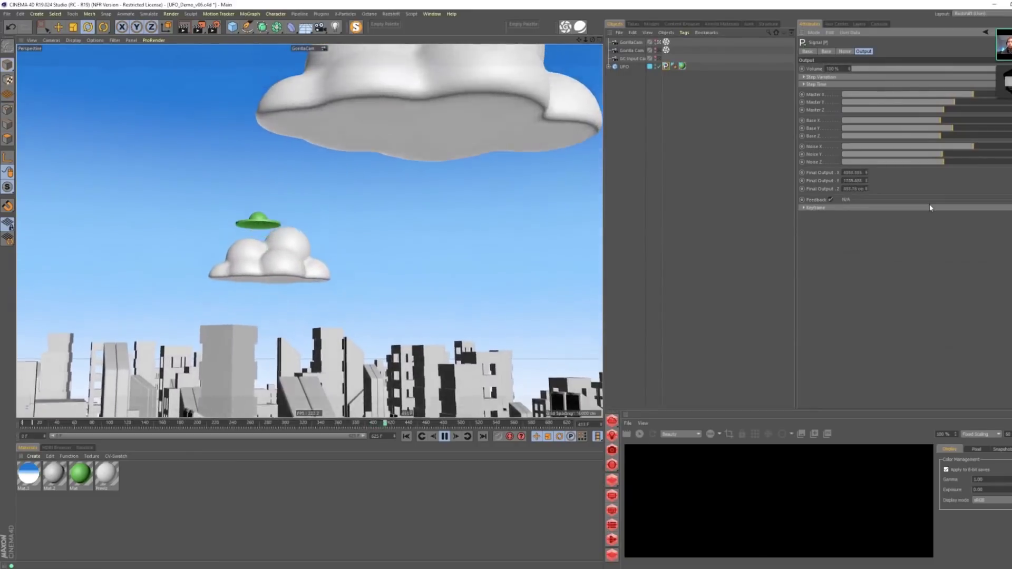
- Set the GorillaCam's Overshoot Target to 14% and its Target Smooth to 80%
click(666, 42)
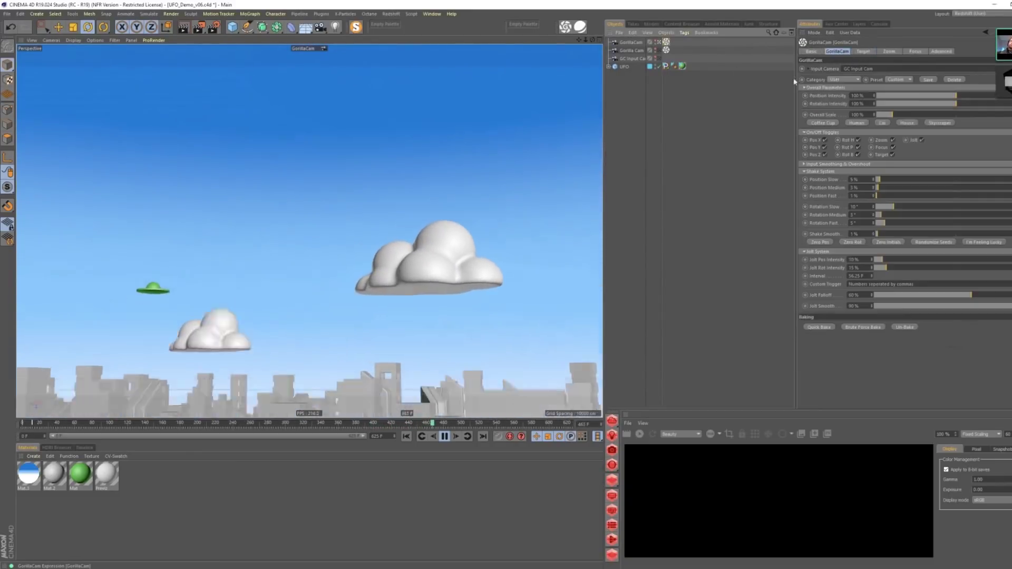
click(904, 56)
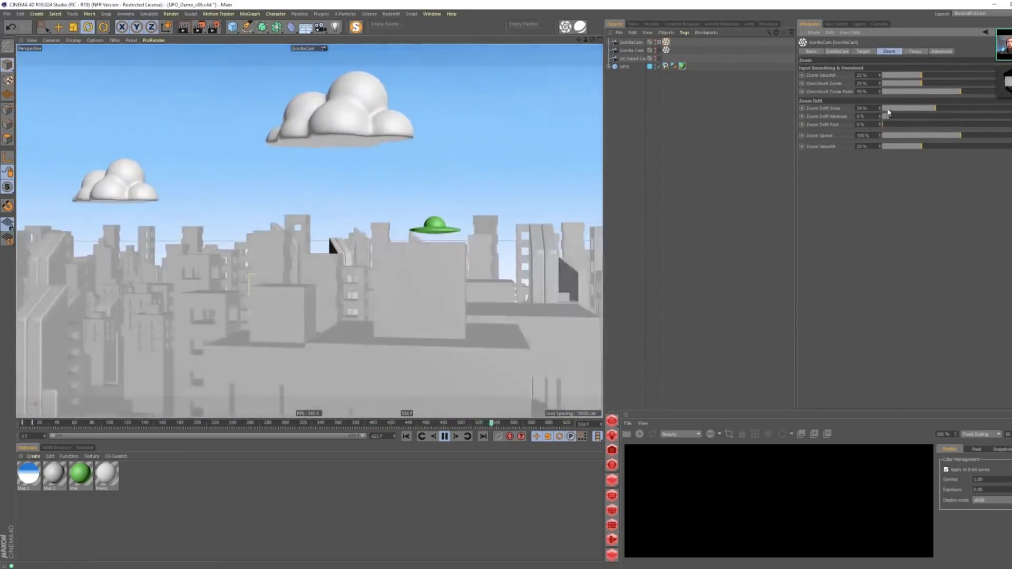
click(863, 51)
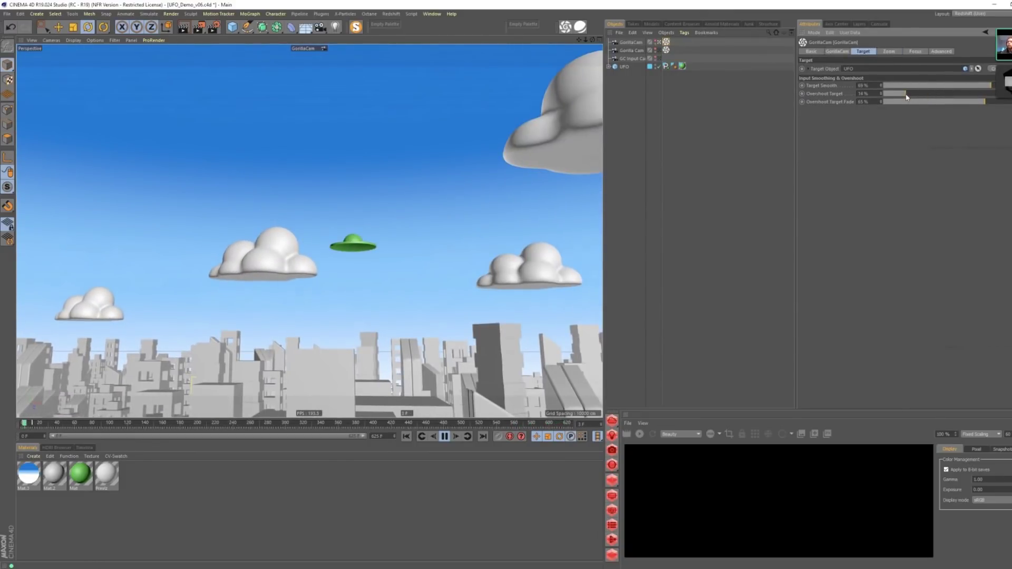
drag(989, 86, 1007, 87)
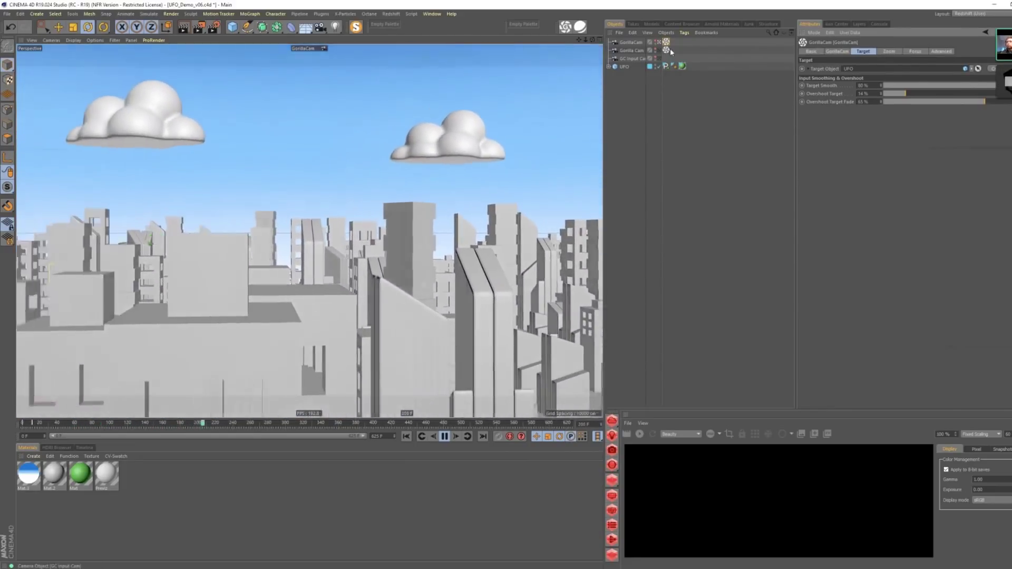
- Bake the GorillaCam's motion again, replay the shot from the start and un-bake it
click(837, 51)
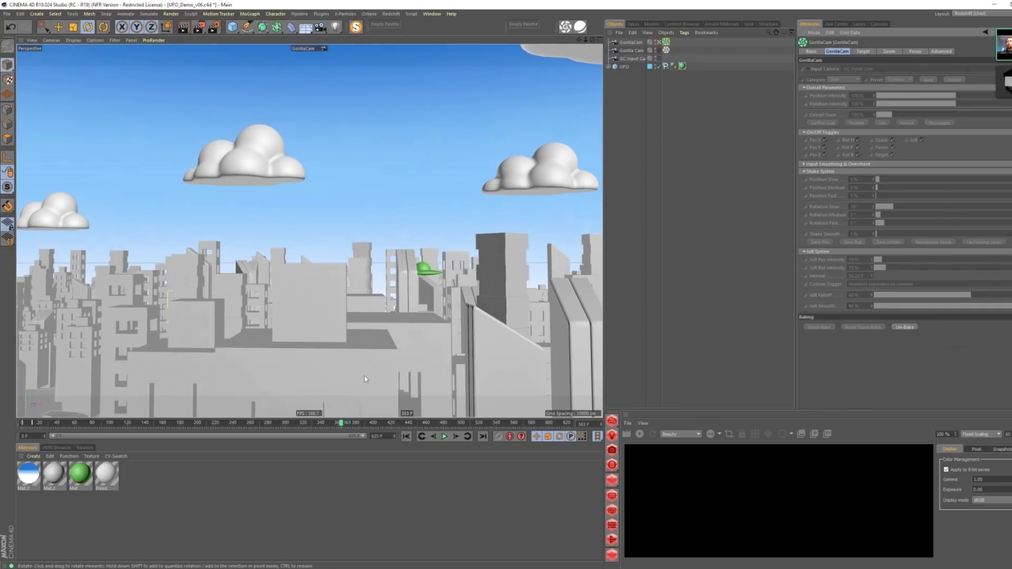
click(407, 437)
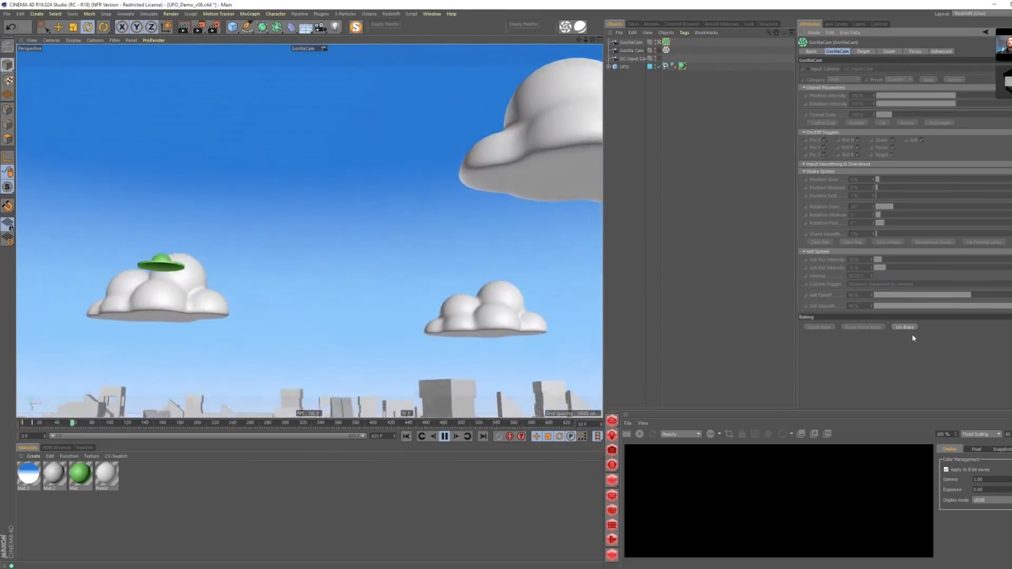
click(907, 328)
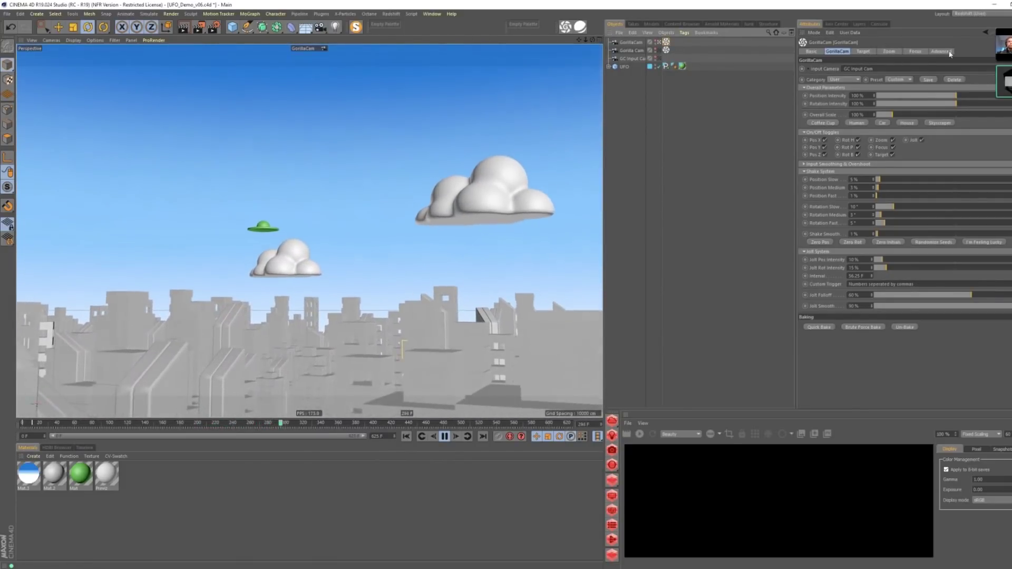
- Review the GorillaCam's Target and Zoom settings
click(863, 52)
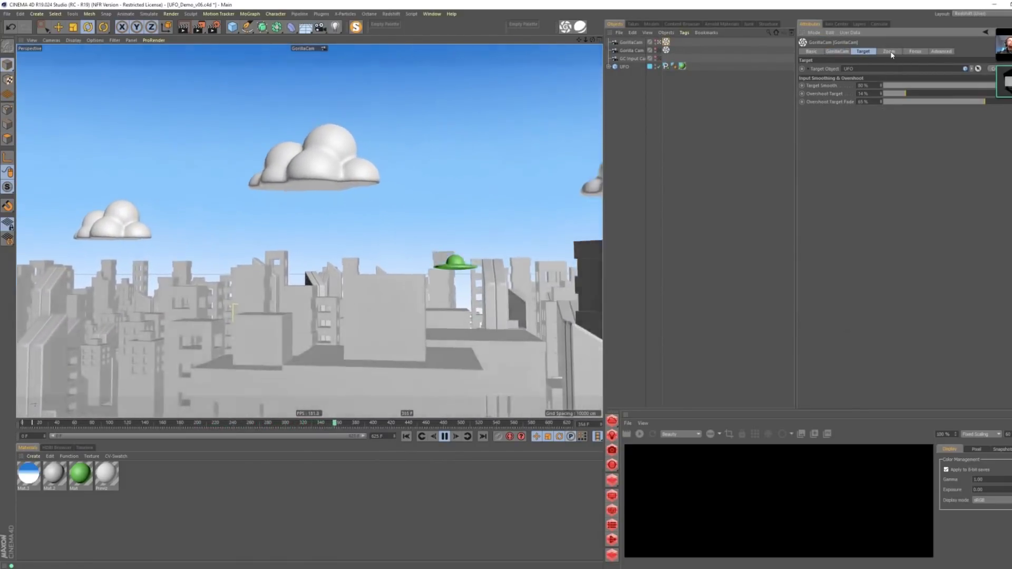
click(888, 53)
click(864, 52)
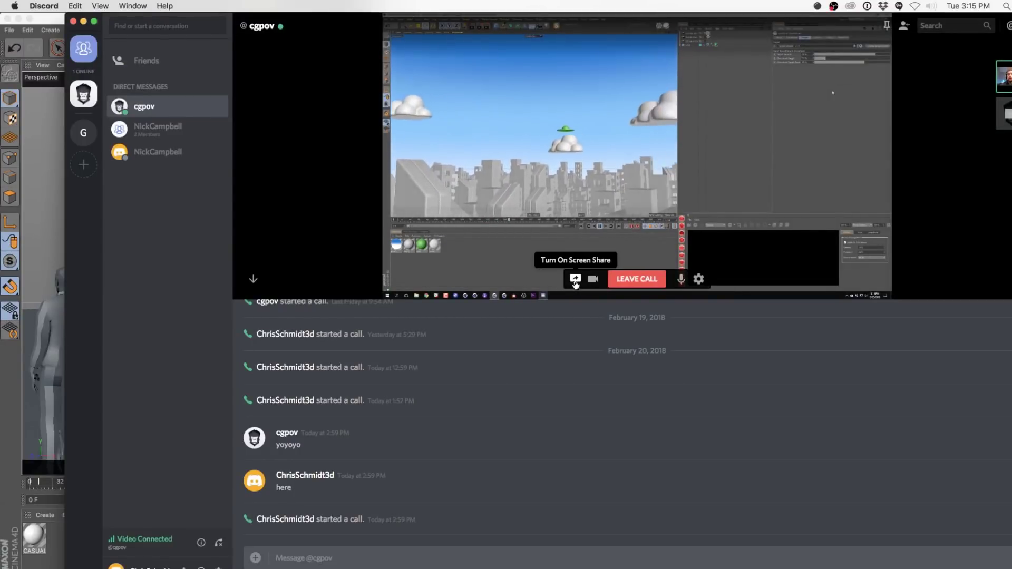
- Share the entire screen at source quality and 30 fps in the Discord call, and switch to the GCAM_PRESET_SCENESTARTER_V06 scene in Cinema 4D
click(575, 279)
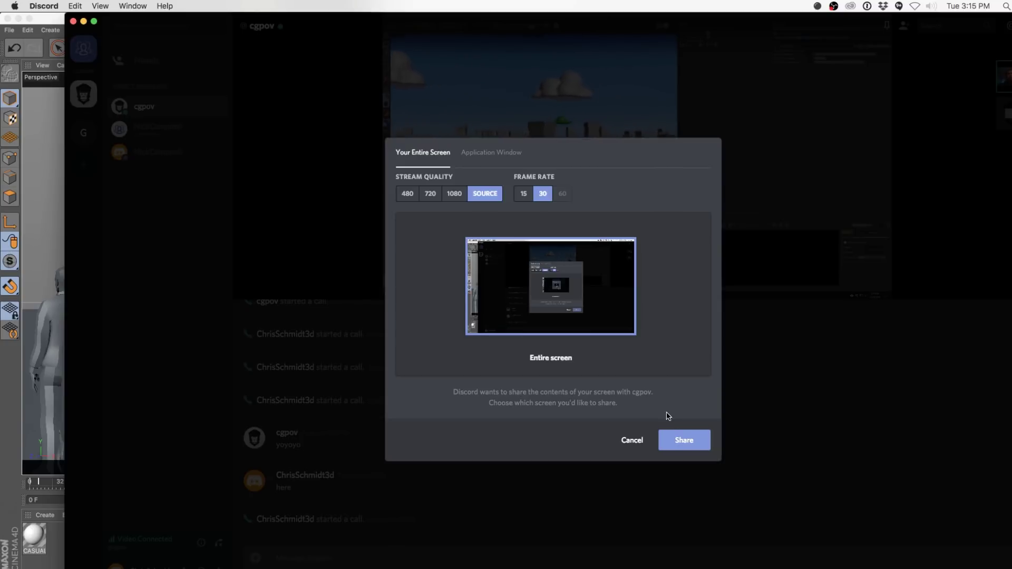
click(677, 434)
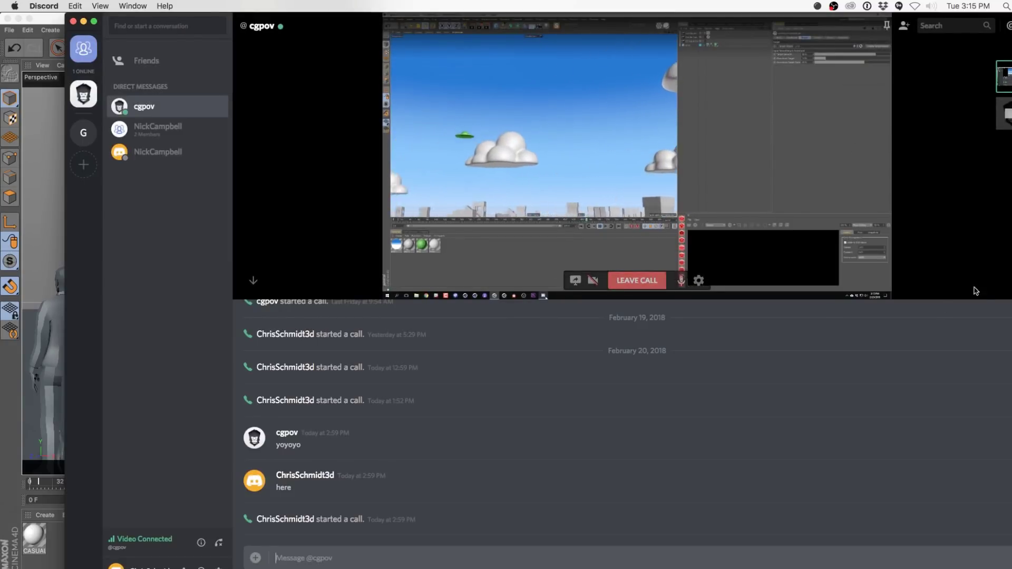
click(975, 291)
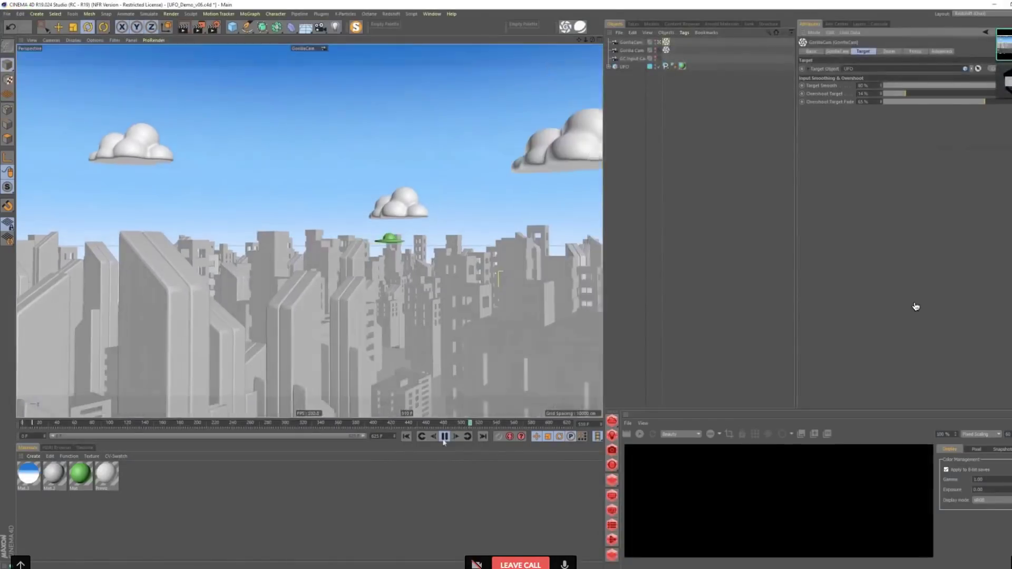
key(super+Tab)
key(super+Tab)
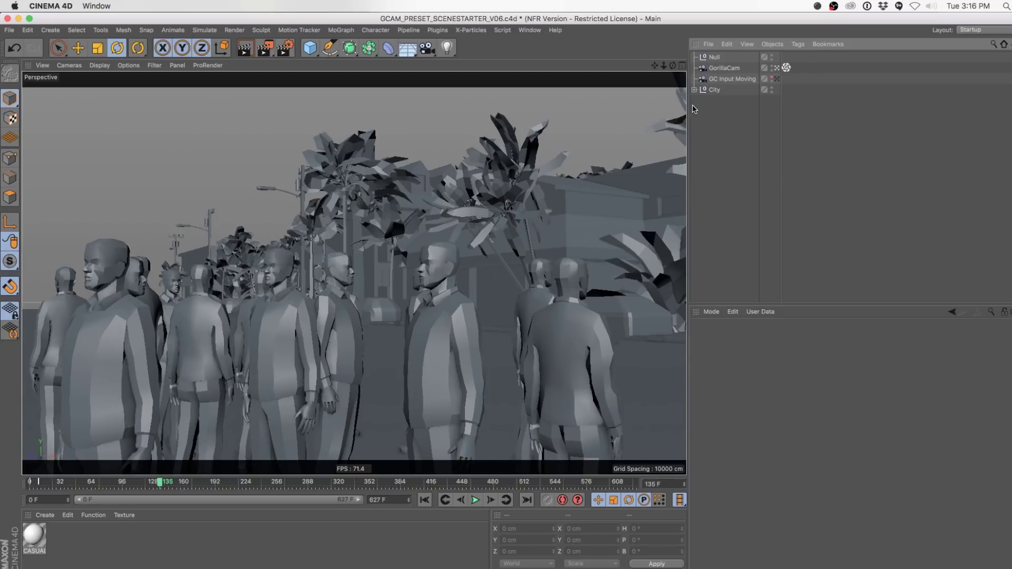
key(super+Tab)
key(super+Tab)
key(super+Tab)
- Delete the existing GorillaCam from the city scene
click(728, 68)
key(BackSpace)
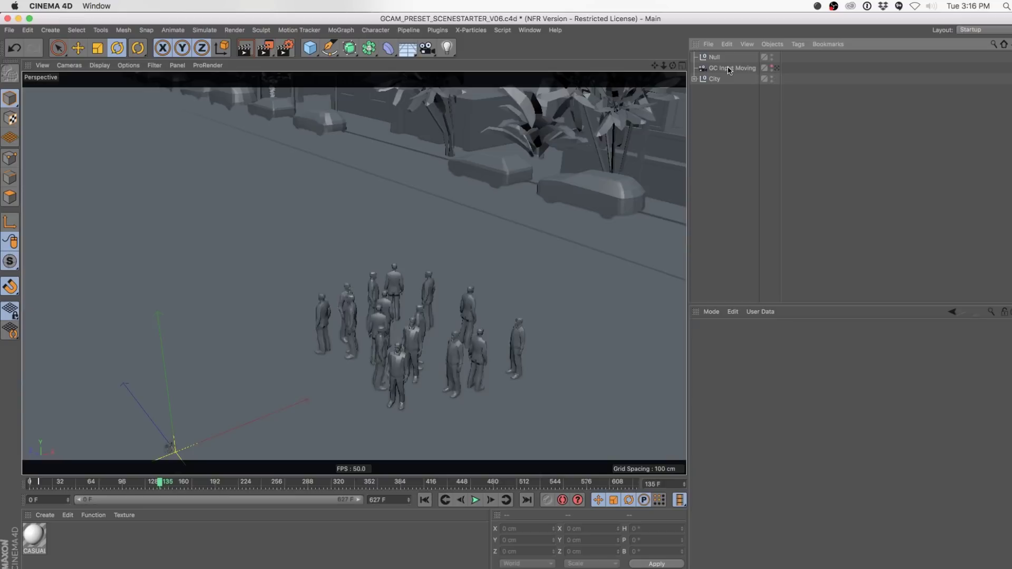
- Examine the crowd of people, the street with its houses and the tower block rising above the city
scroll(392, 309, up, 8)
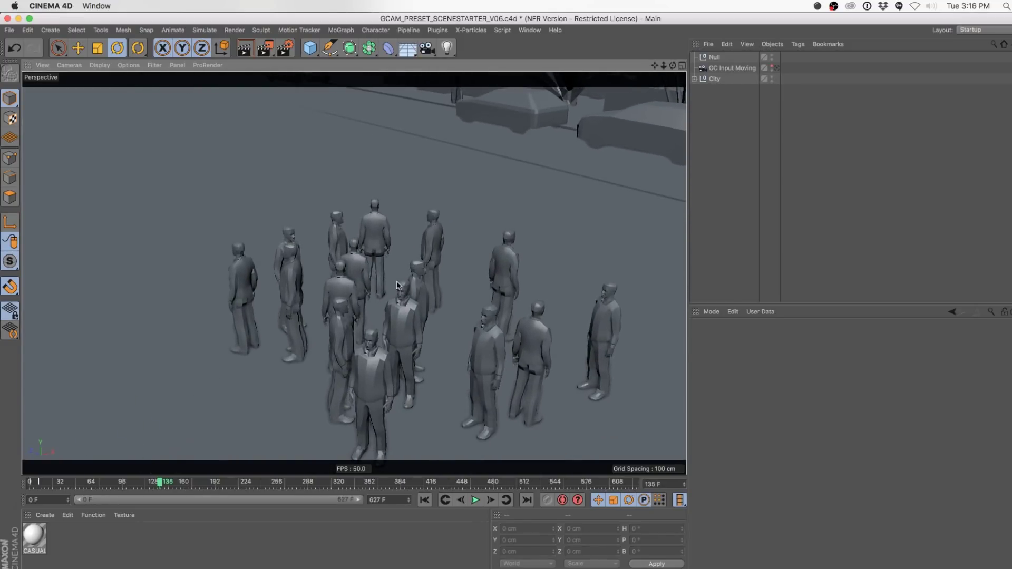
alt+drag(398, 282, 367, 283)
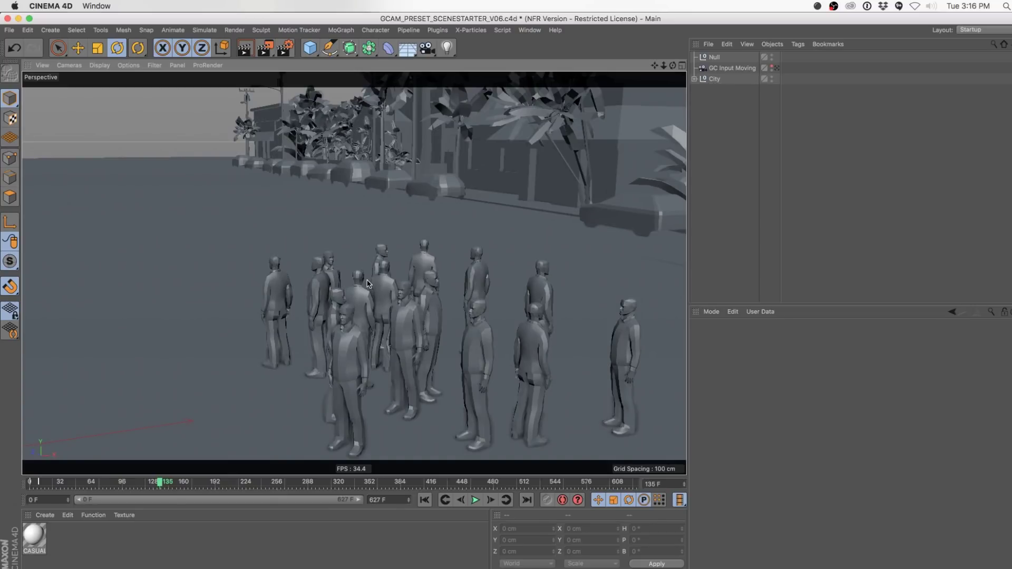
mouse_move(404, 298)
alt+right_down()
mouse_move(550, 291)
mouse_move(491, 300)
mouse_move(535, 288)
alt+right_up()
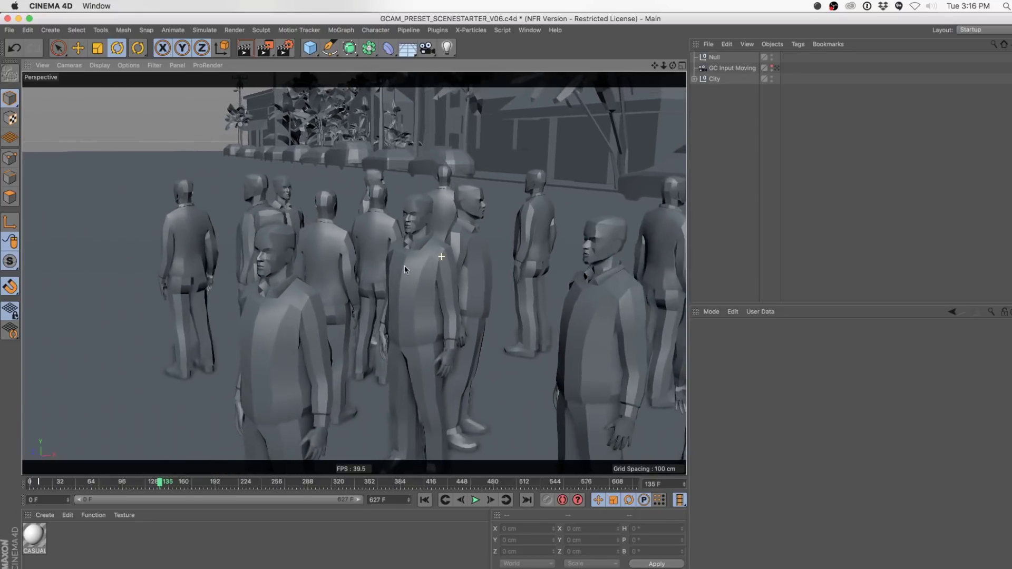
alt+drag(416, 275, 260, 303)
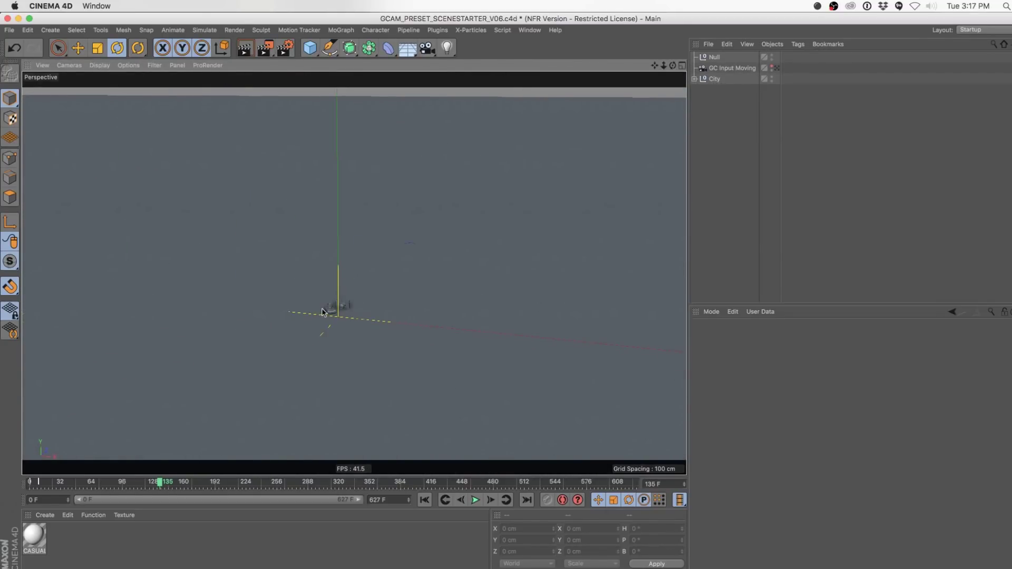
alt+right_drag(346, 306, 358, 329)
alt+drag(358, 329, 479, 307)
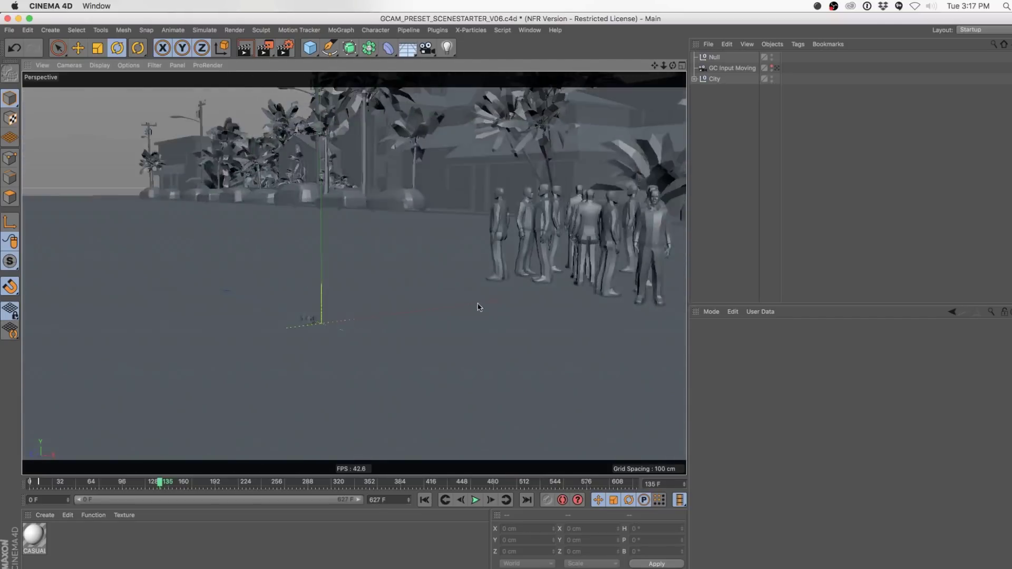
alt+middle_drag(478, 308, 151, 403)
alt+middle_drag(418, 314, 224, 368)
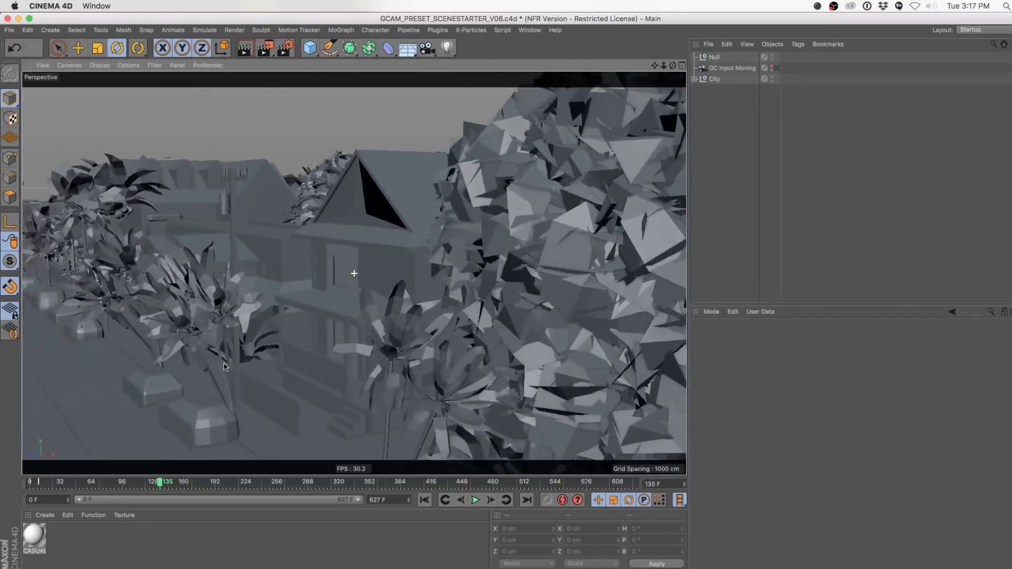
alt+drag(263, 336, 372, 322)
alt+middle_drag(373, 322, 243, 363)
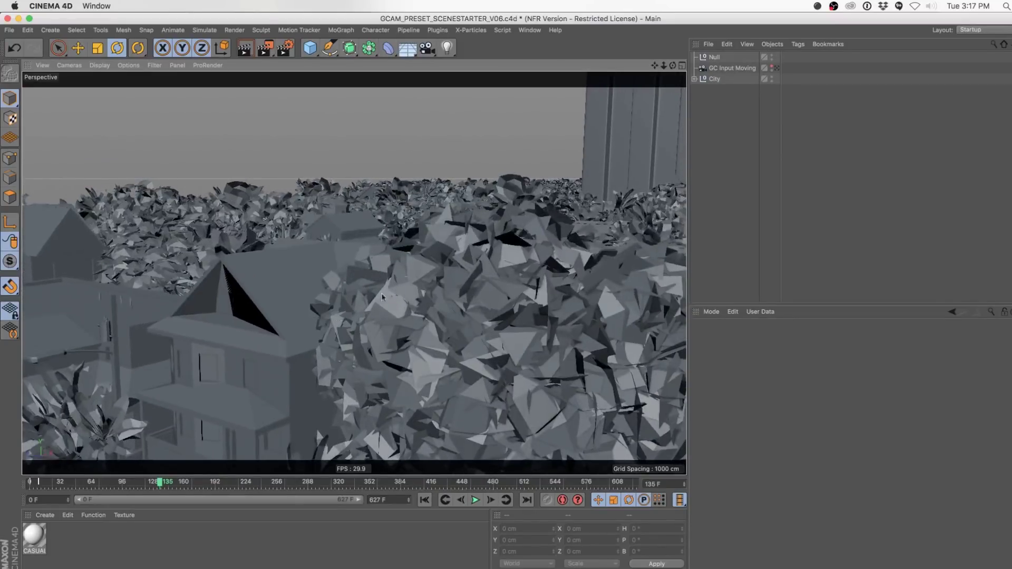
alt+right_drag(382, 297, 314, 383)
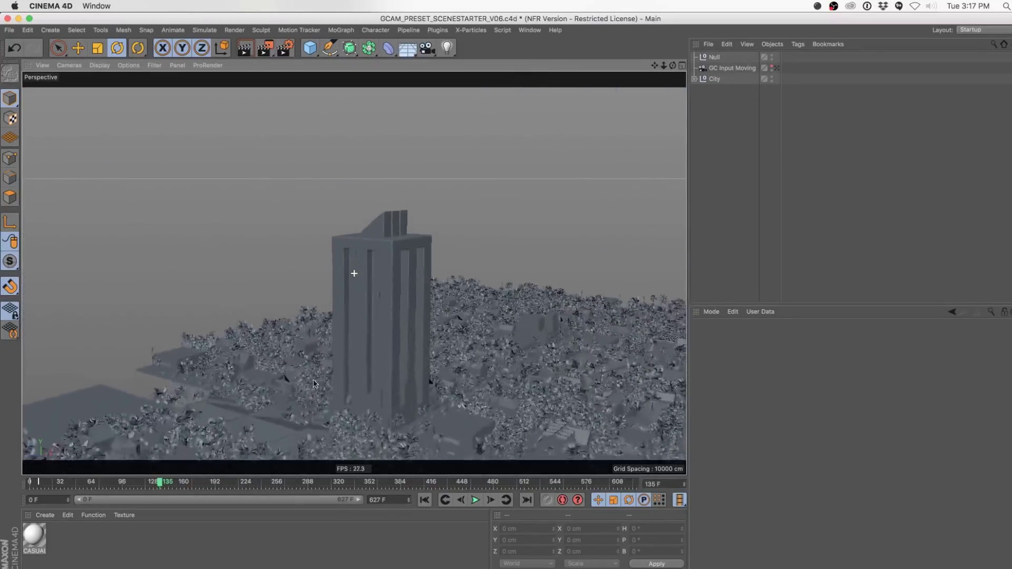
alt+drag(313, 383, 418, 362)
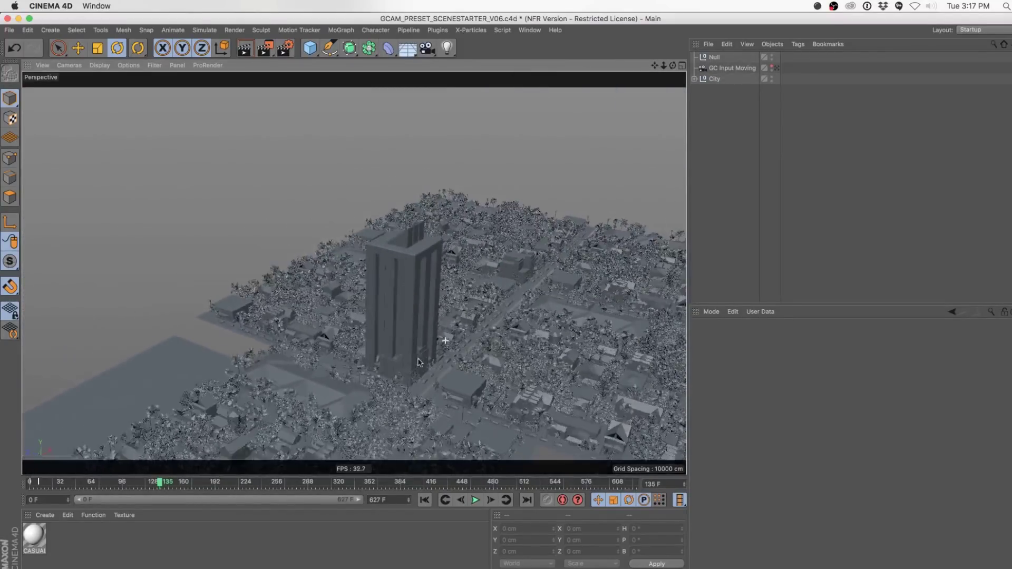
alt+middle_drag(418, 362, 410, 306)
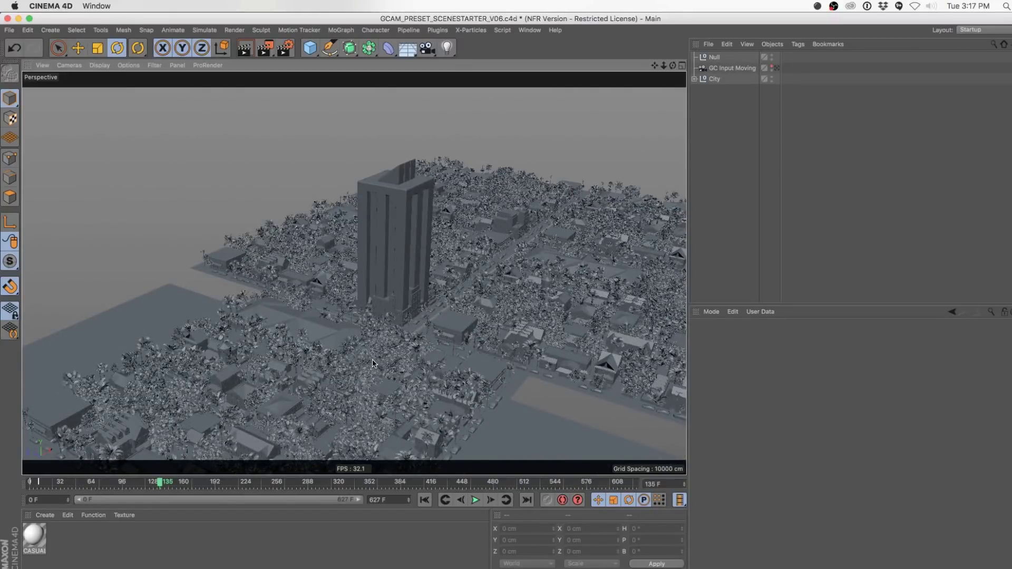
- Return from the city overview to a close view of the standing crowd
alt+right_drag(373, 363, 613, 168)
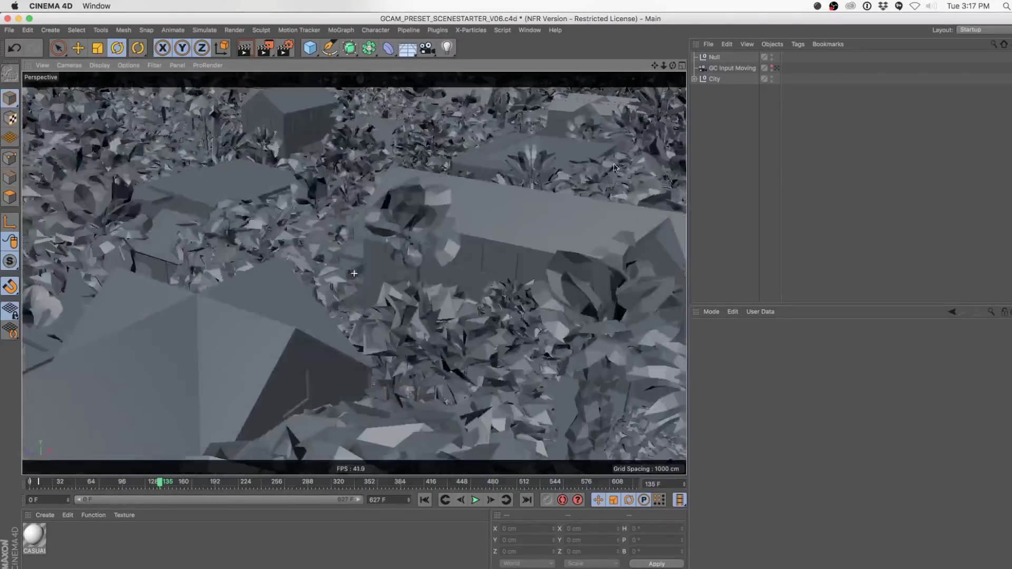
alt+right_drag(474, 249, 373, 316)
alt+middle_drag(373, 316, 537, 206)
alt+right_drag(537, 205, 384, 313)
alt+middle_drag(384, 314, 509, 200)
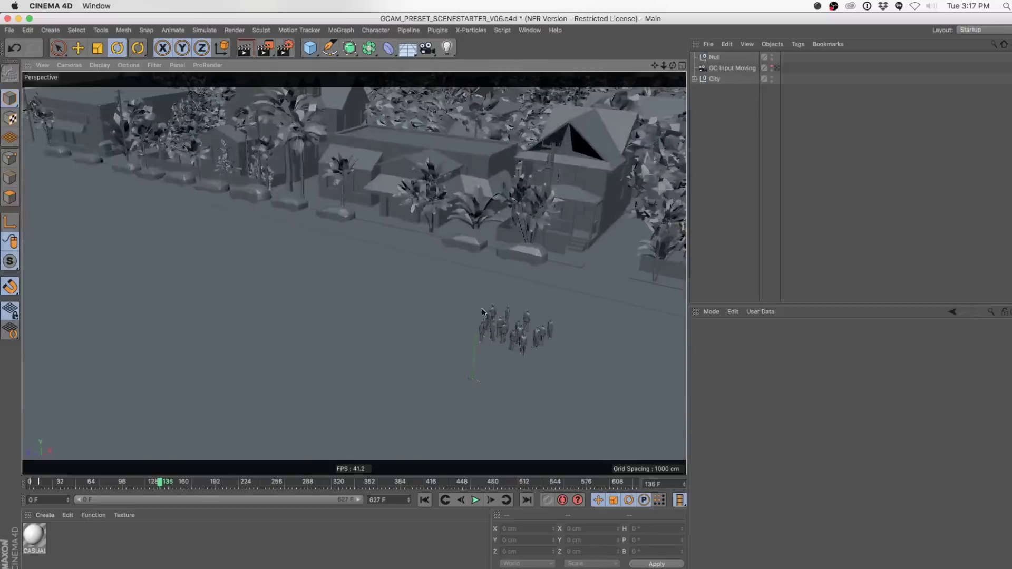
alt+middle_drag(502, 330, 398, 268)
alt+right_drag(424, 280, 595, 200)
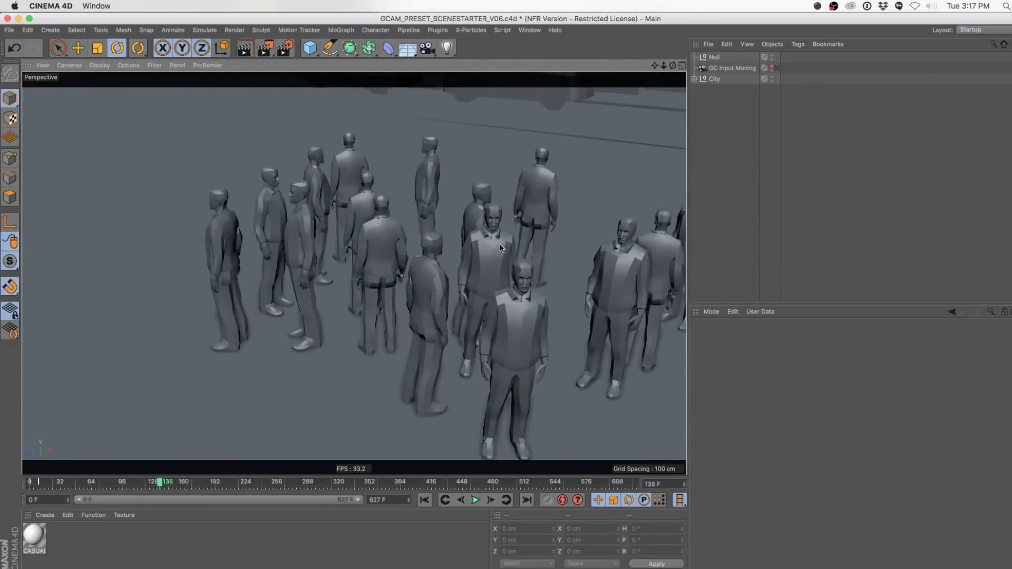
- Place the GC Input Moving camera under the Null object and collapse the Null's hierarchy
alt+drag(501, 245, 498, 214)
mouse_move(496, 214)
alt+middle_down()
mouse_move(433, 236)
mouse_move(498, 214)
alt+middle_up()
alt+right_drag(448, 251, 485, 229)
alt+drag(373, 286, 376, 285)
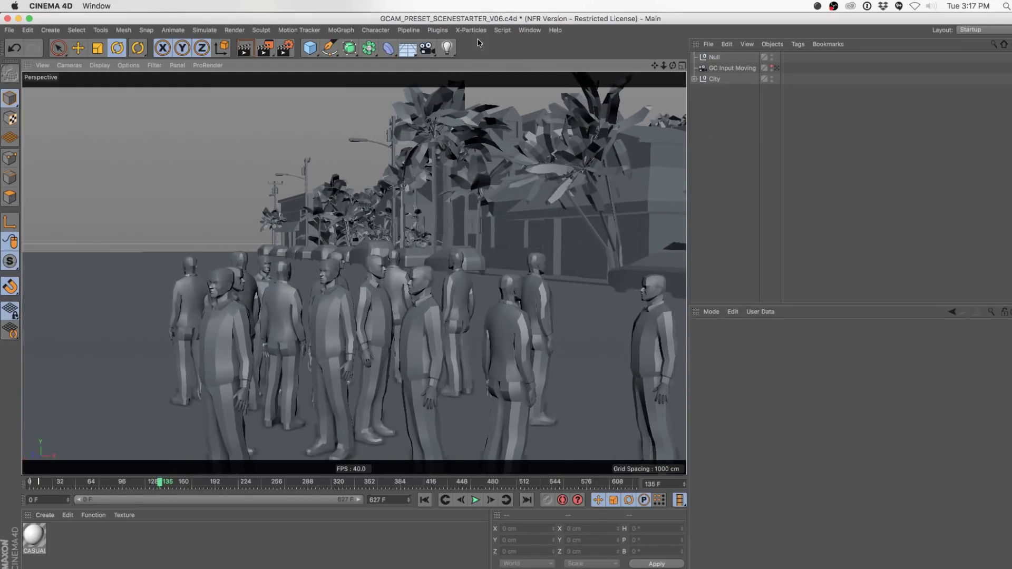
mouse_move(730, 68)
mouse_down()
mouse_move(720, 72)
mouse_move(714, 58)
mouse_up()
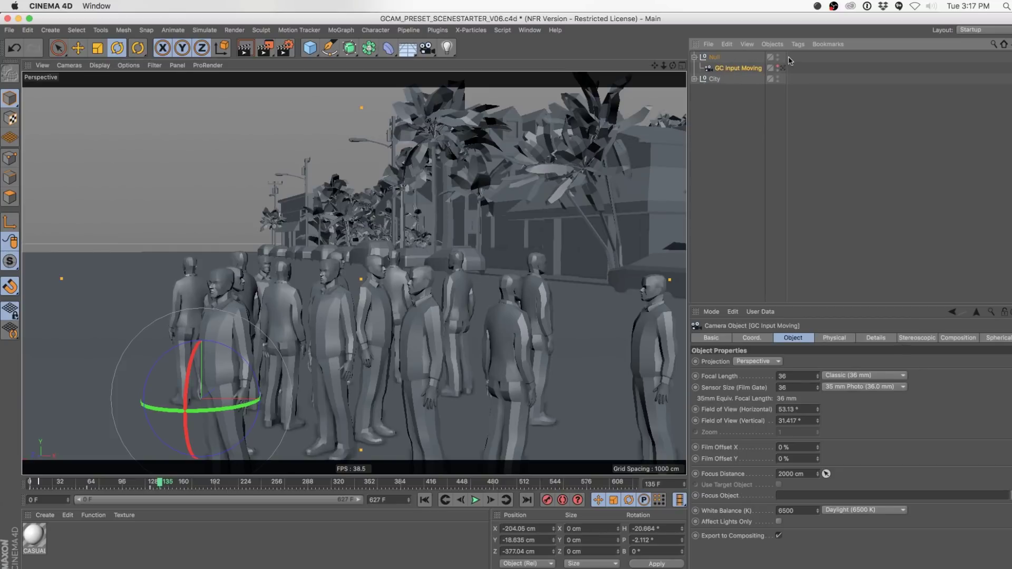
click(694, 57)
click(730, 103)
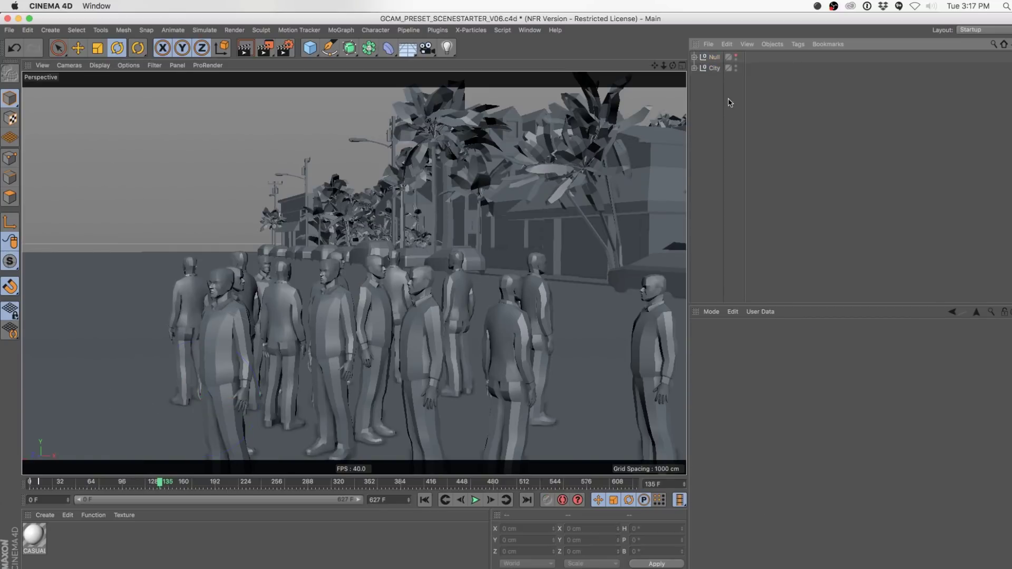
- Add a GorillaCam with a newly created input camera, framed at eye level on the standing crowd
alt+right_drag(375, 286, 387, 274)
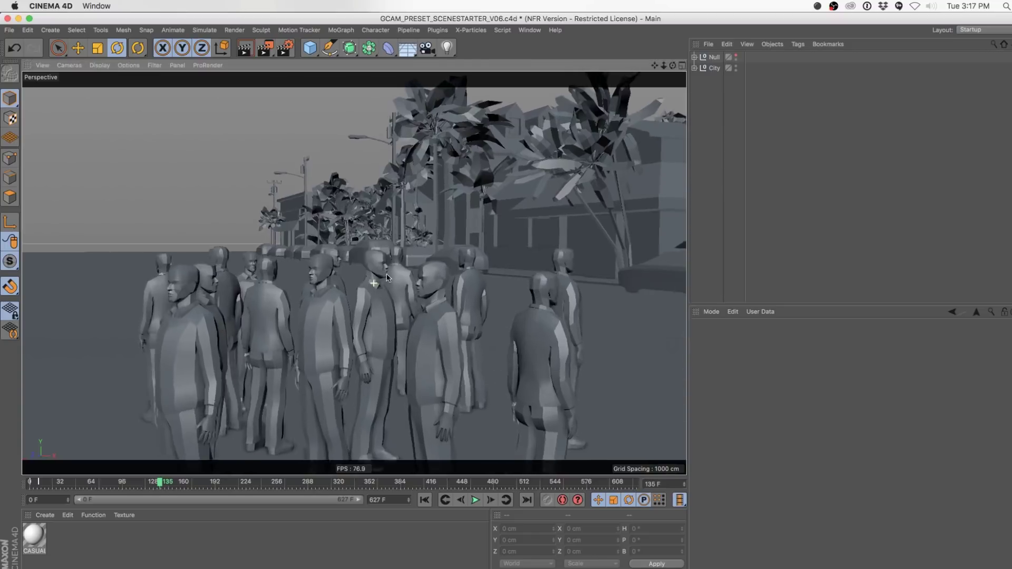
mouse_move(387, 274)
alt+middle_down()
mouse_move(400, 244)
mouse_move(405, 268)
alt+middle_up()
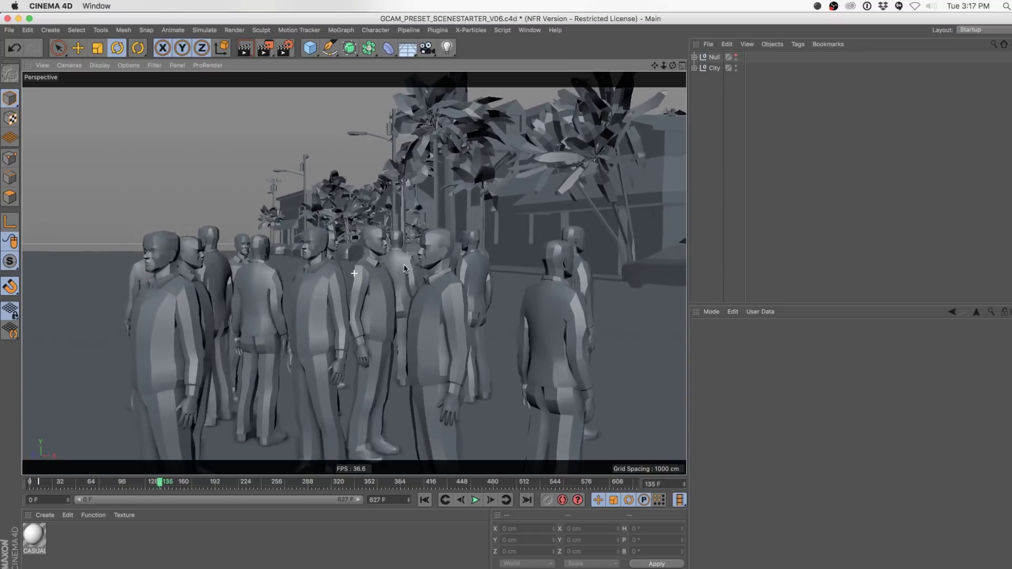
click(438, 30)
click(460, 61)
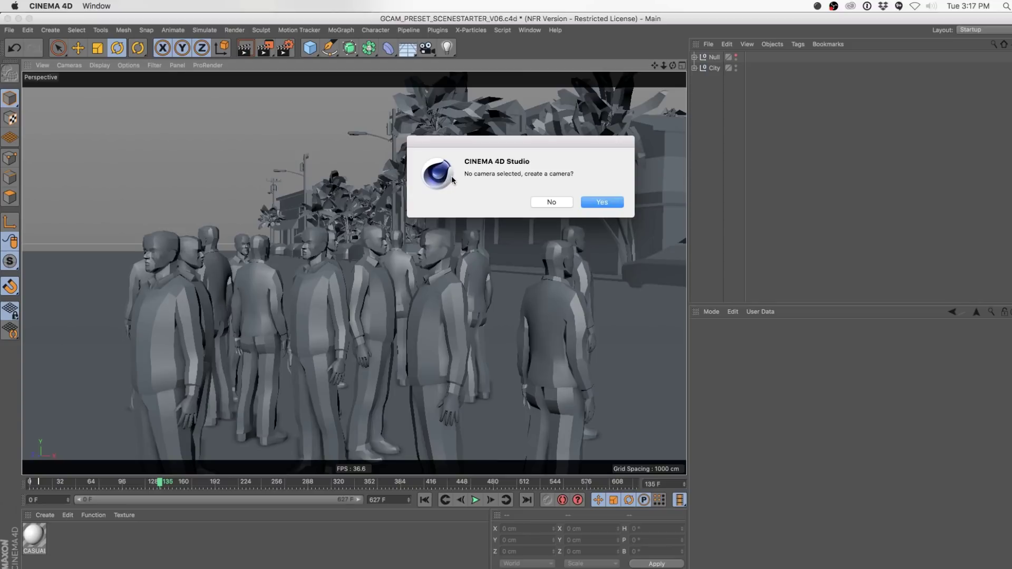
click(591, 202)
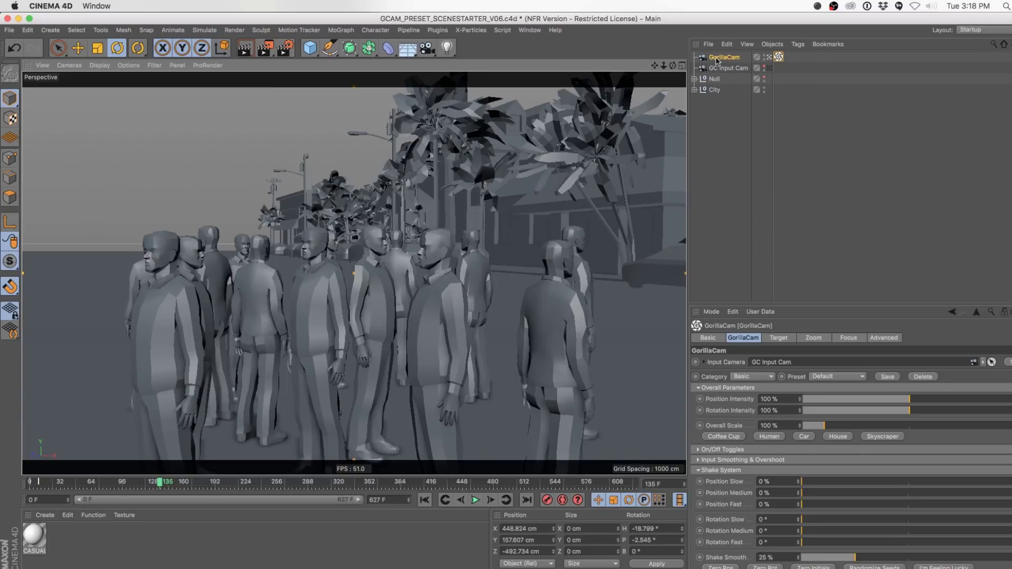
- Play the animation, enlarge the area showing the GorillaCam's attributes and look through the presets of the Basic category
click(475, 500)
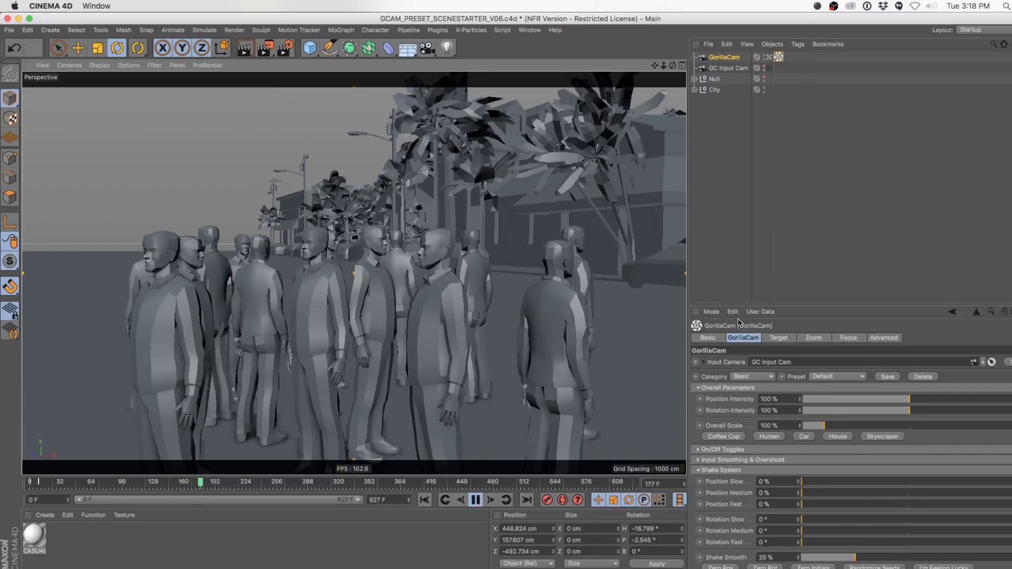
drag(735, 297, 737, 126)
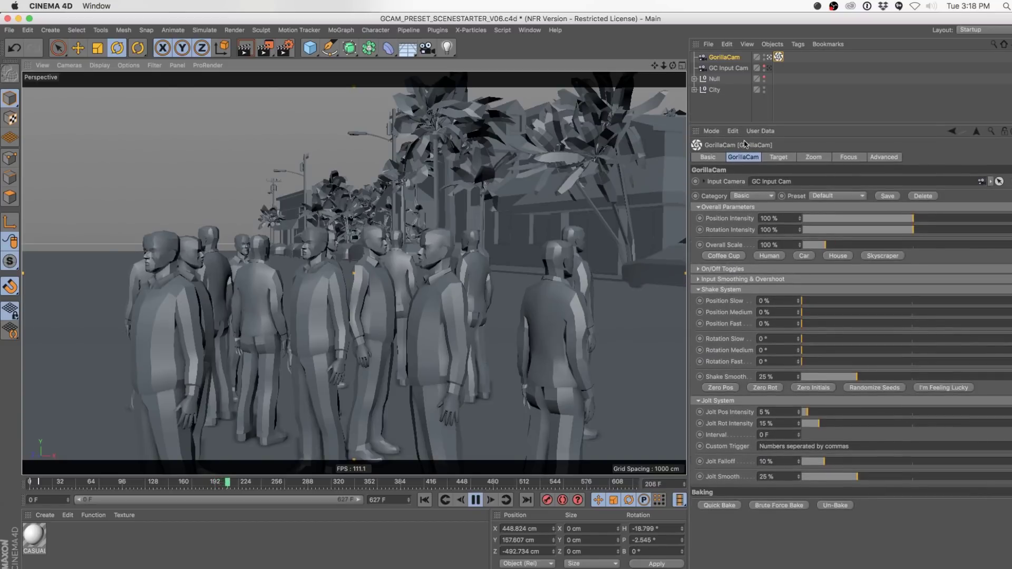
click(739, 198)
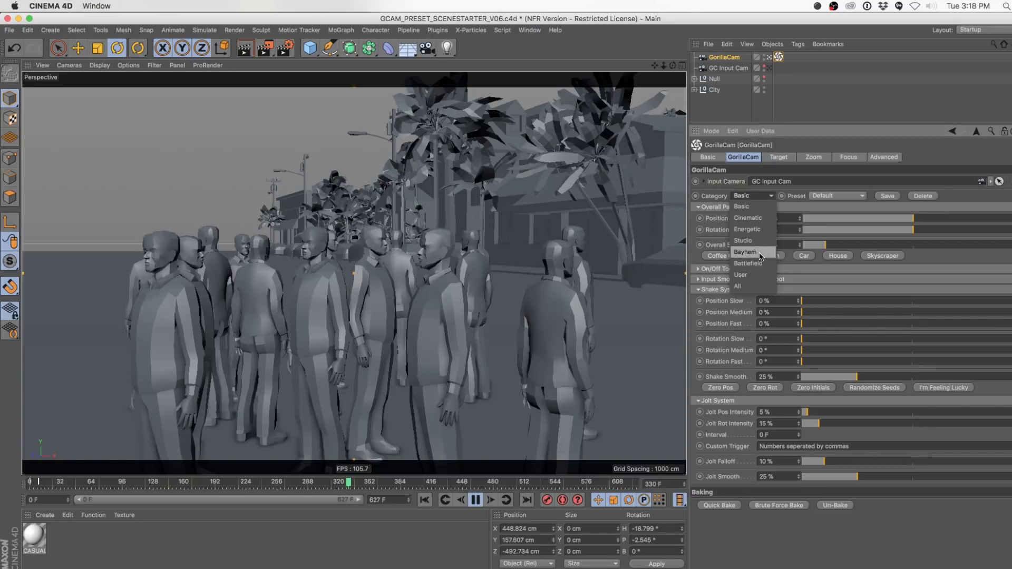
click(742, 206)
click(819, 195)
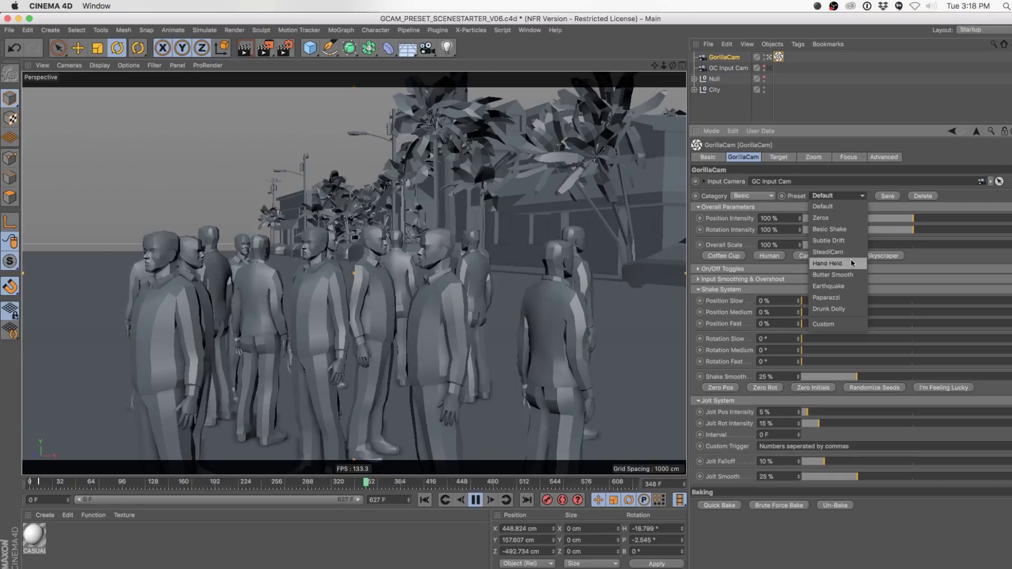
- Switch the GorillaCam's preset category to Bayhem and look through its presets
click(751, 196)
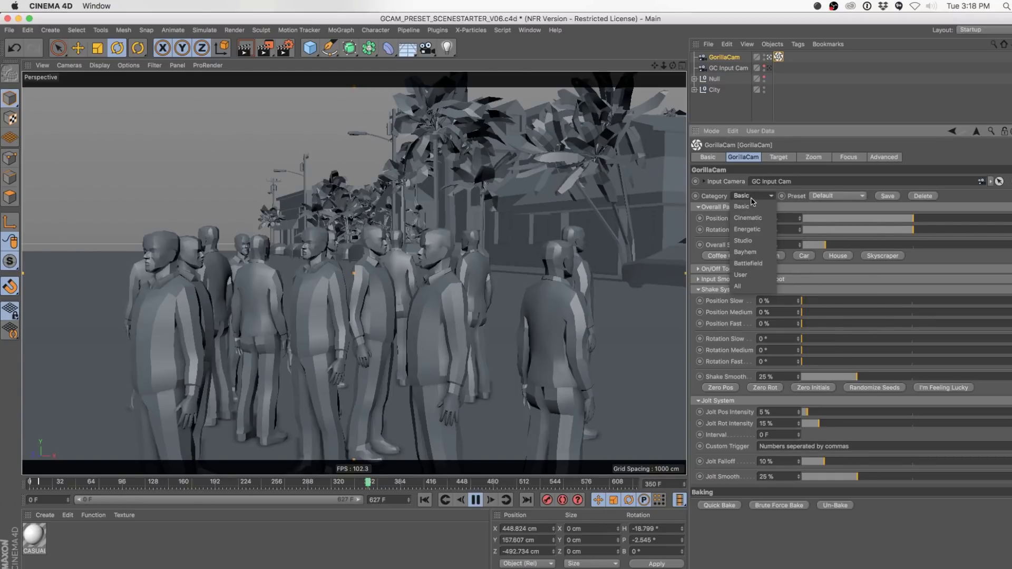
click(745, 252)
click(833, 196)
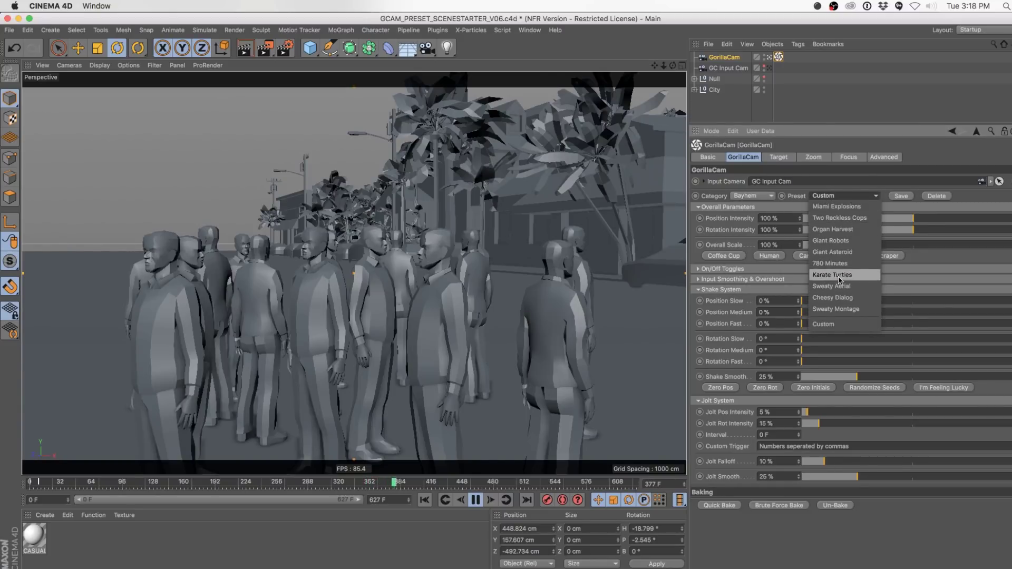
click(753, 196)
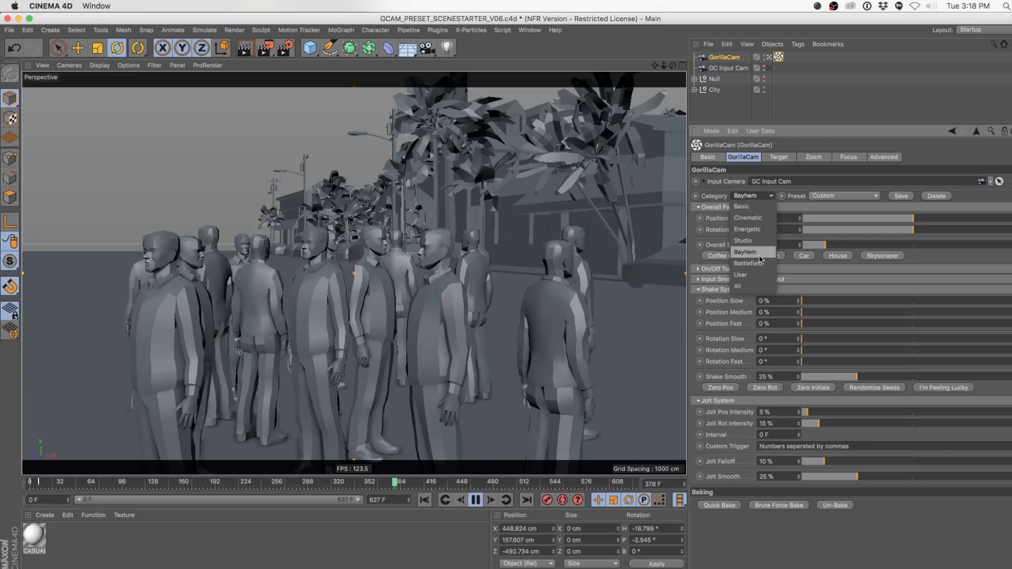
click(799, 202)
click(825, 197)
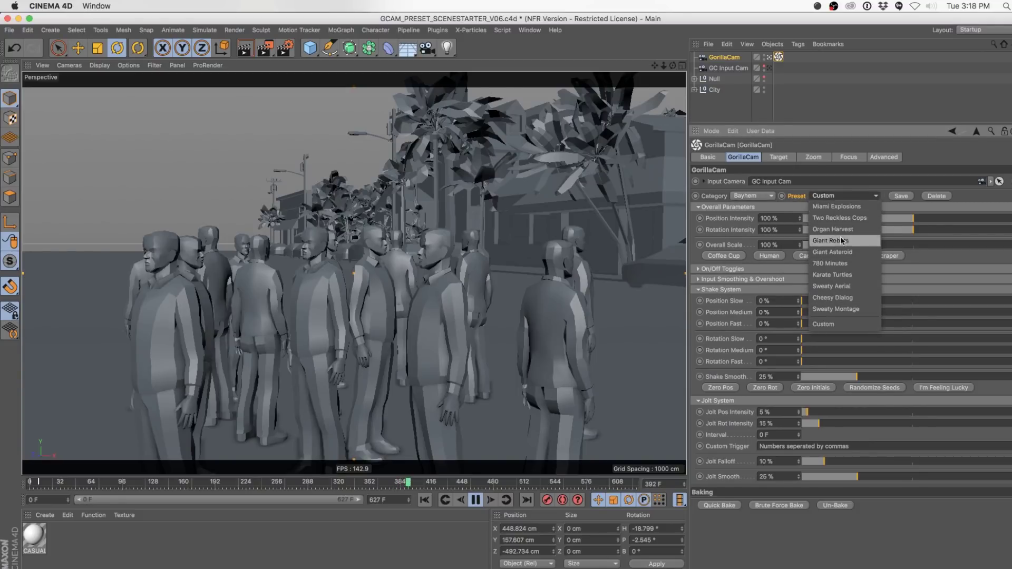
click(717, 199)
- Set the GorillaCam's preset category to All and apply the SteadiCam preset
click(751, 196)
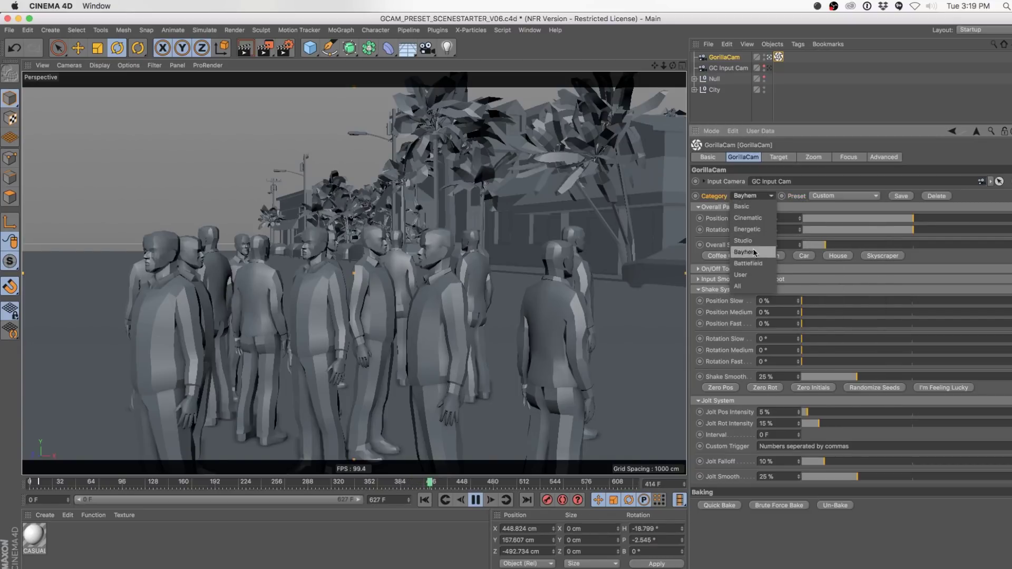
click(745, 285)
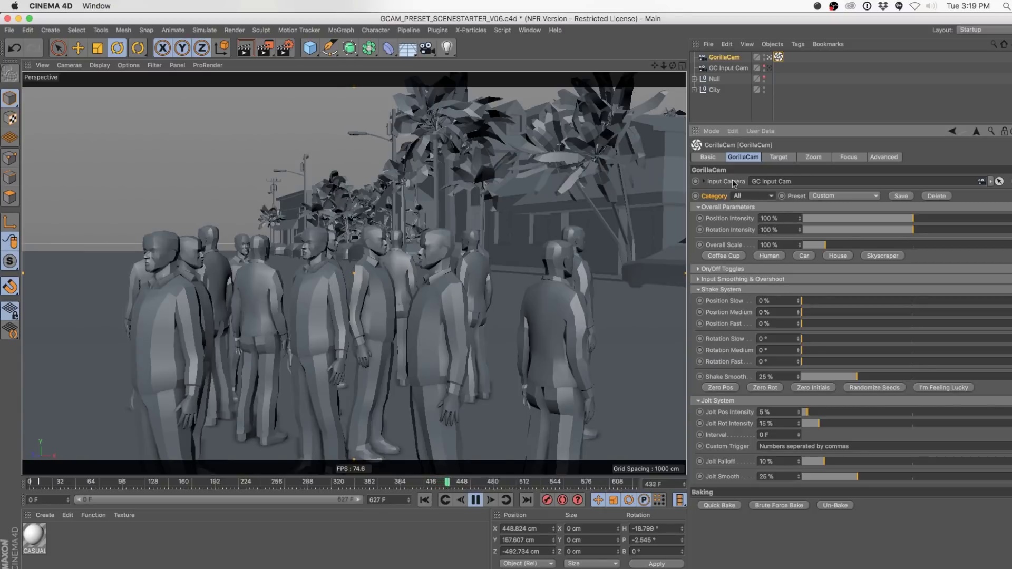
click(834, 196)
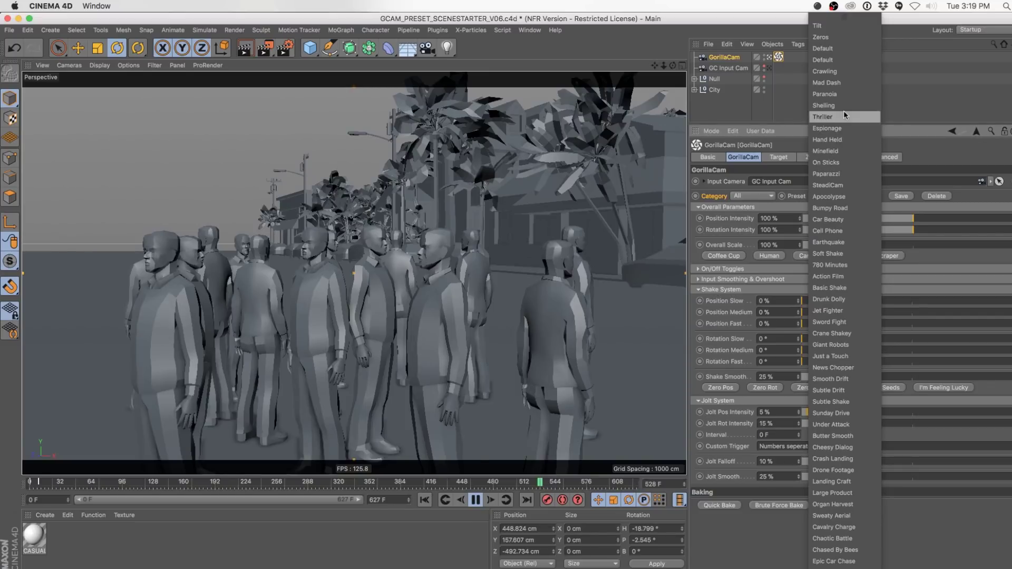
click(842, 185)
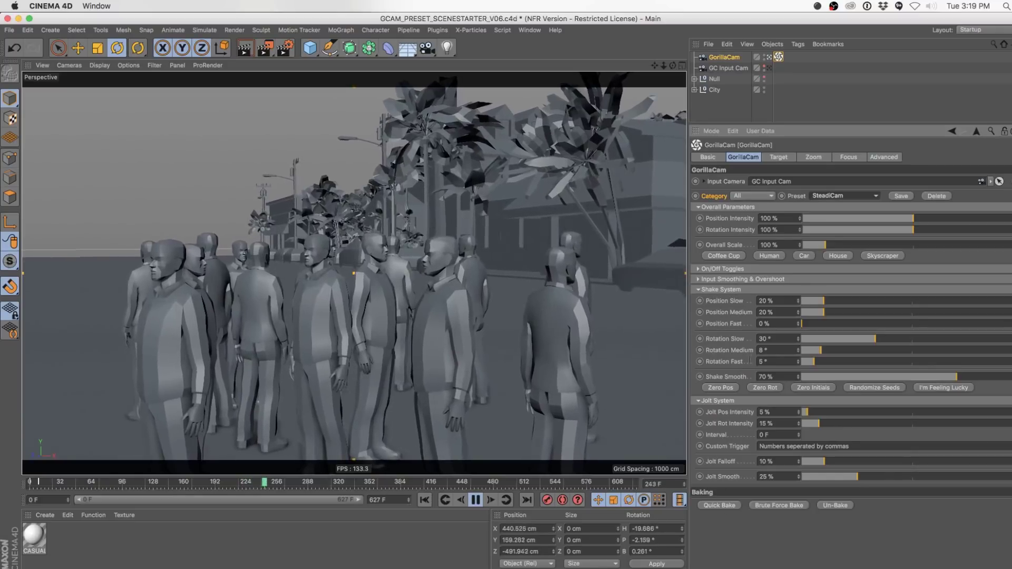
- Examine the GorillaCam's advanced settings, including the Global Shake & Jolt Ratios, and return to its main settings
click(881, 158)
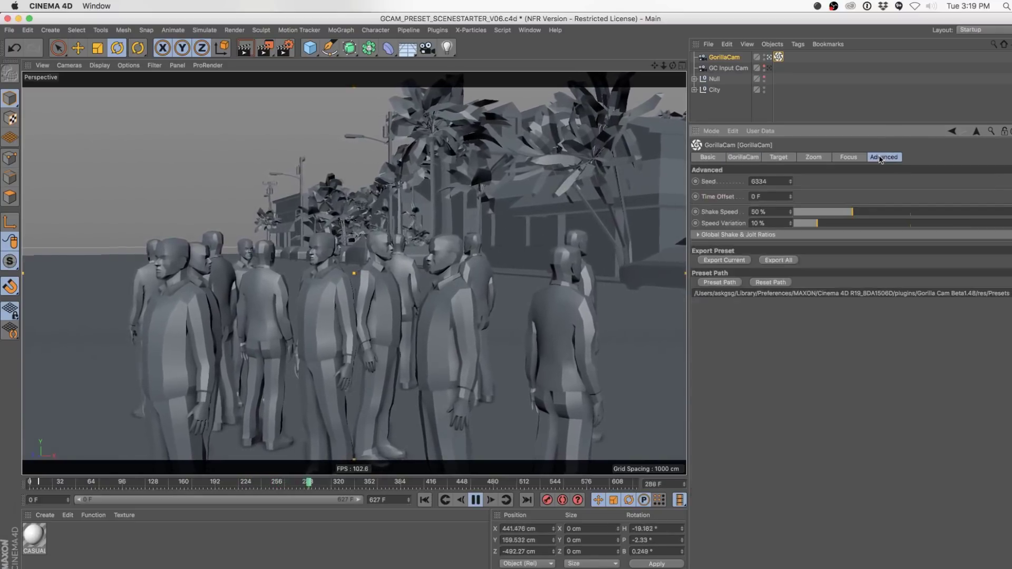
click(744, 235)
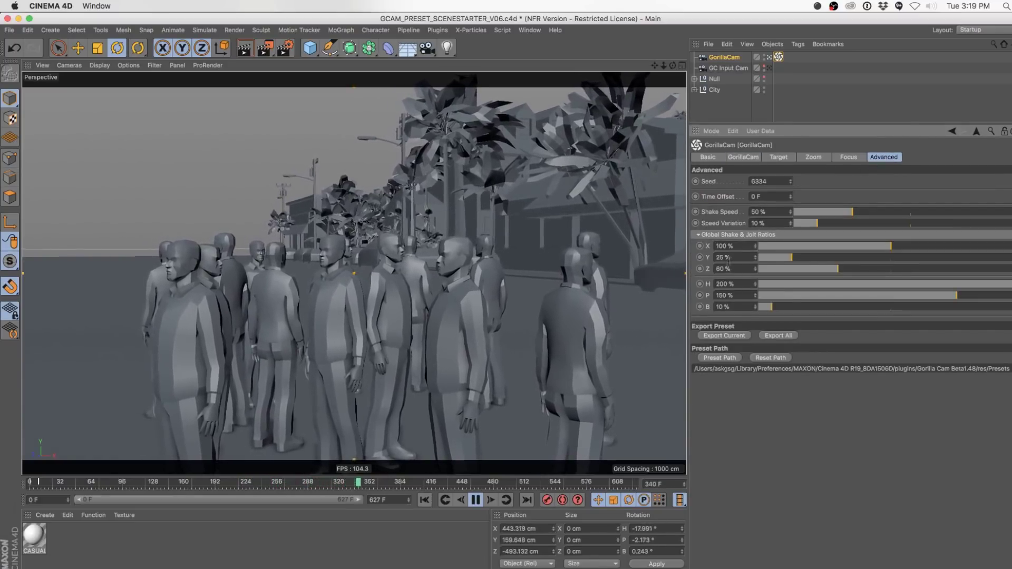
click(741, 159)
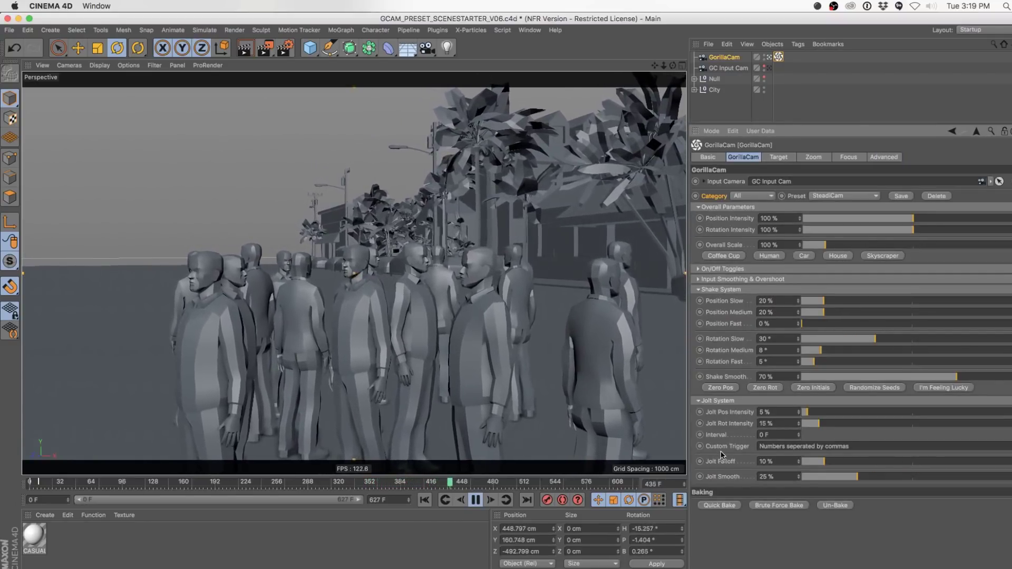
- Try the Action Film and Giant Robots presets on the GorillaCam while the animation plays
click(826, 198)
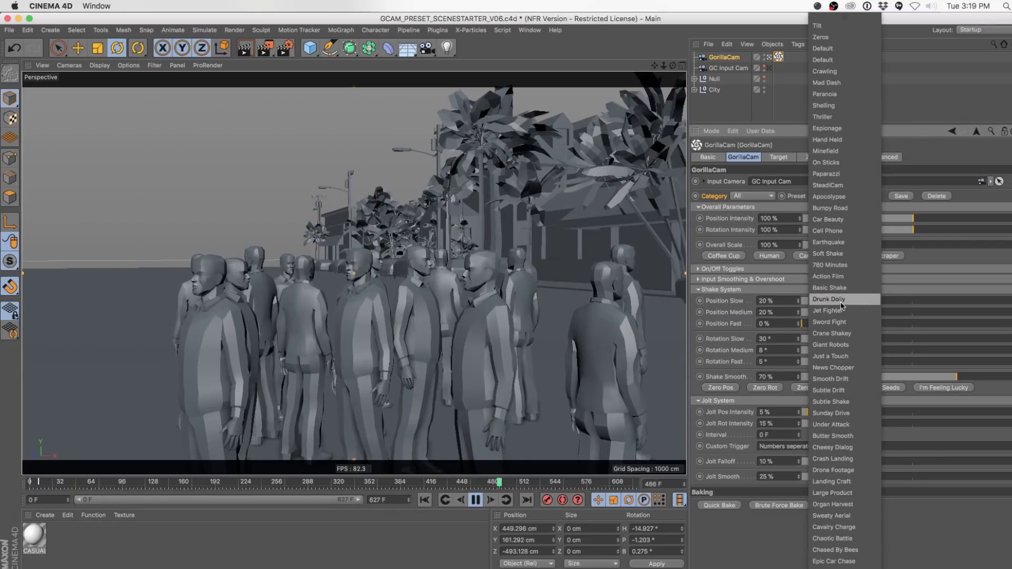
click(838, 278)
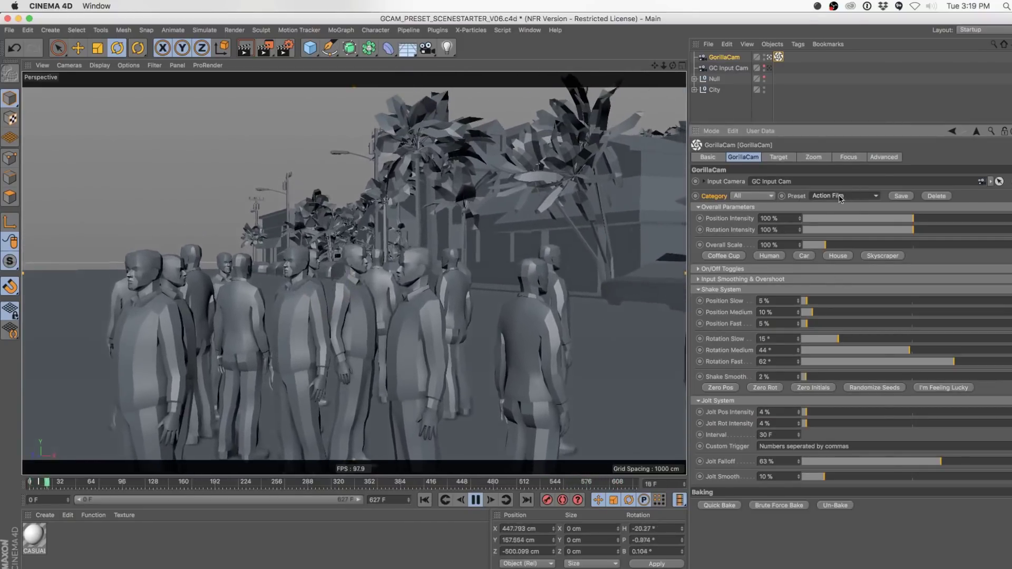
click(840, 199)
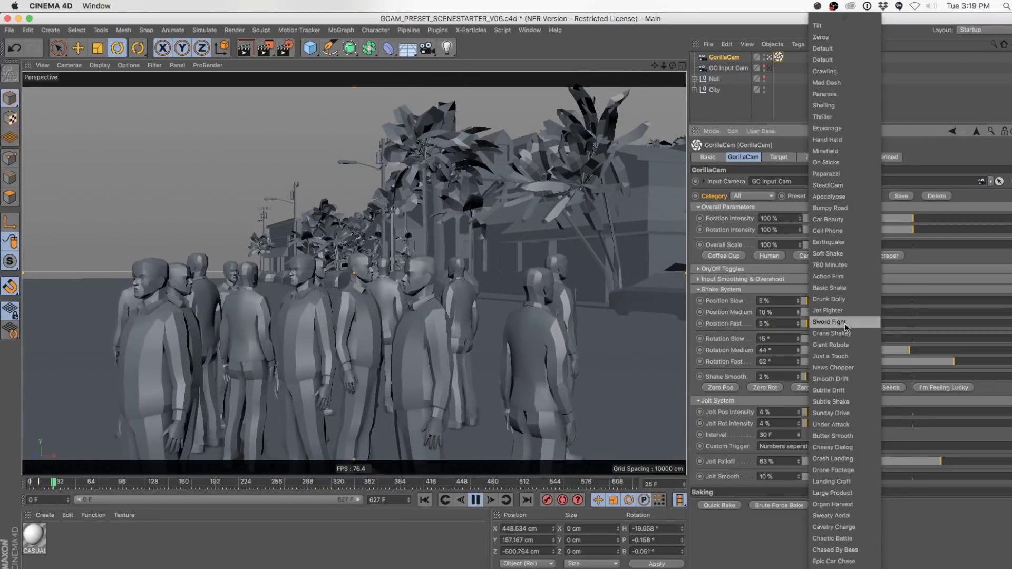
click(842, 345)
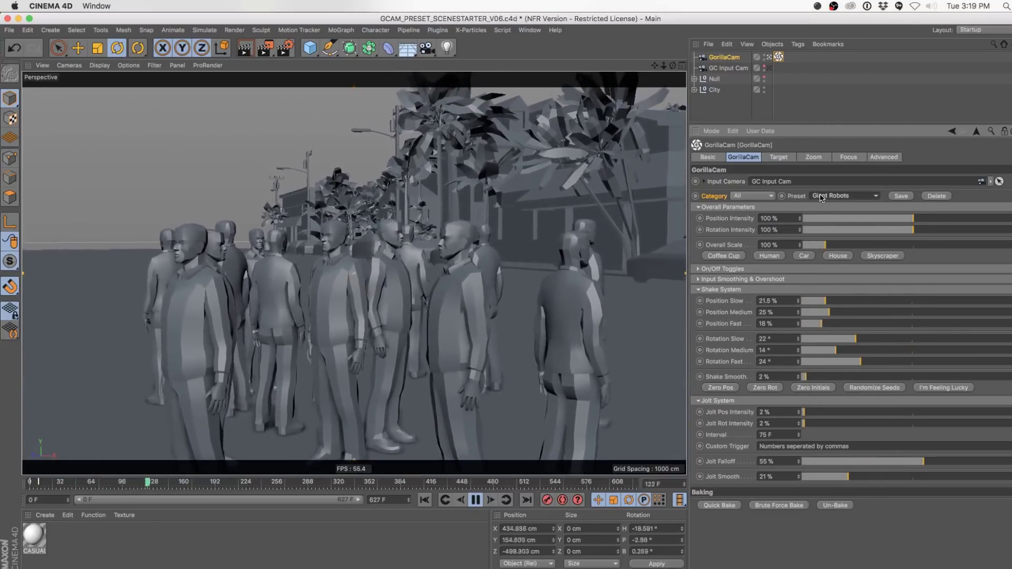
- Try the Dodging Bullets preset on the GorillaCam and stop the playback
click(820, 198)
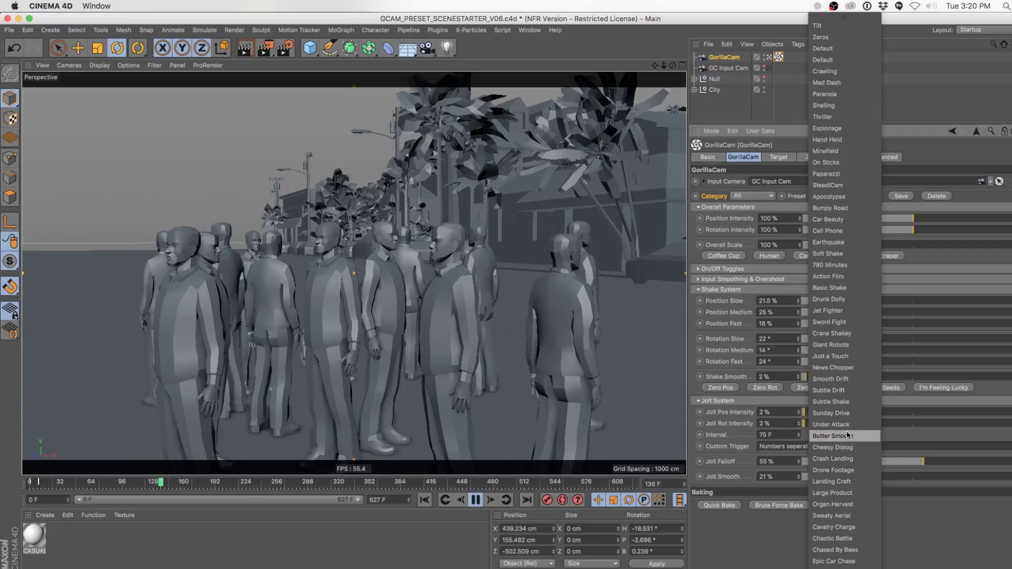
scroll(848, 548, down, 5)
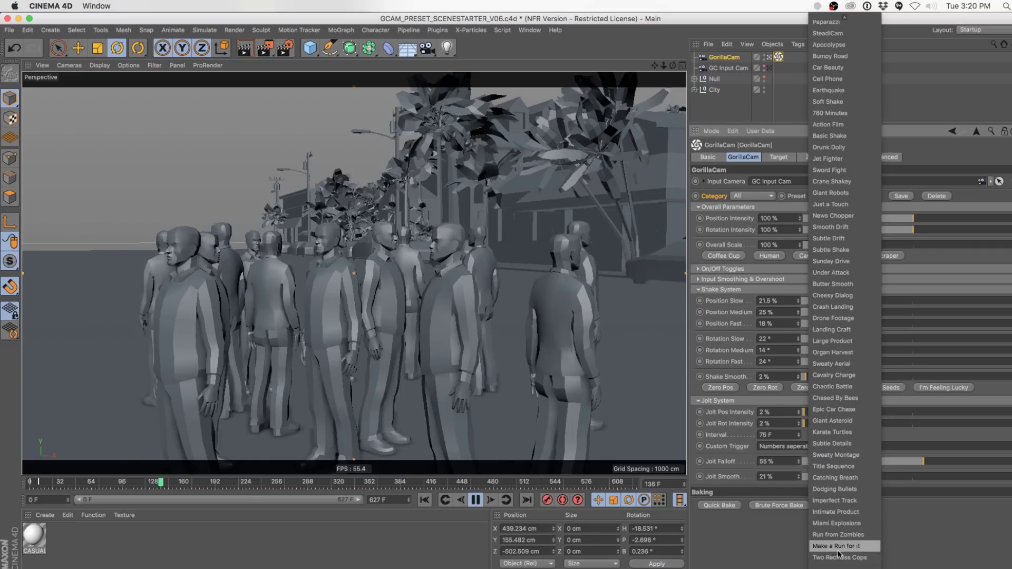
click(840, 489)
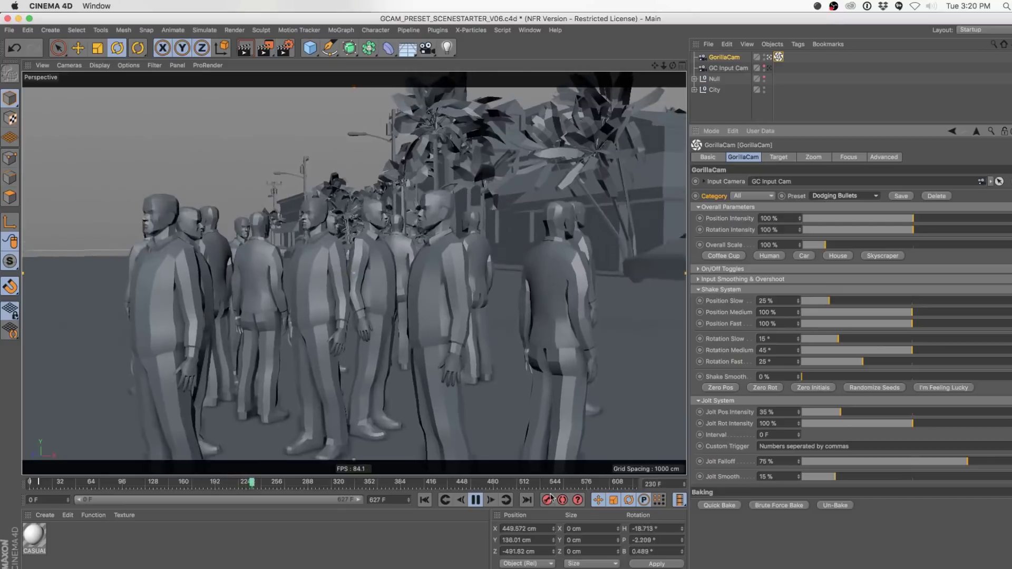
click(477, 500)
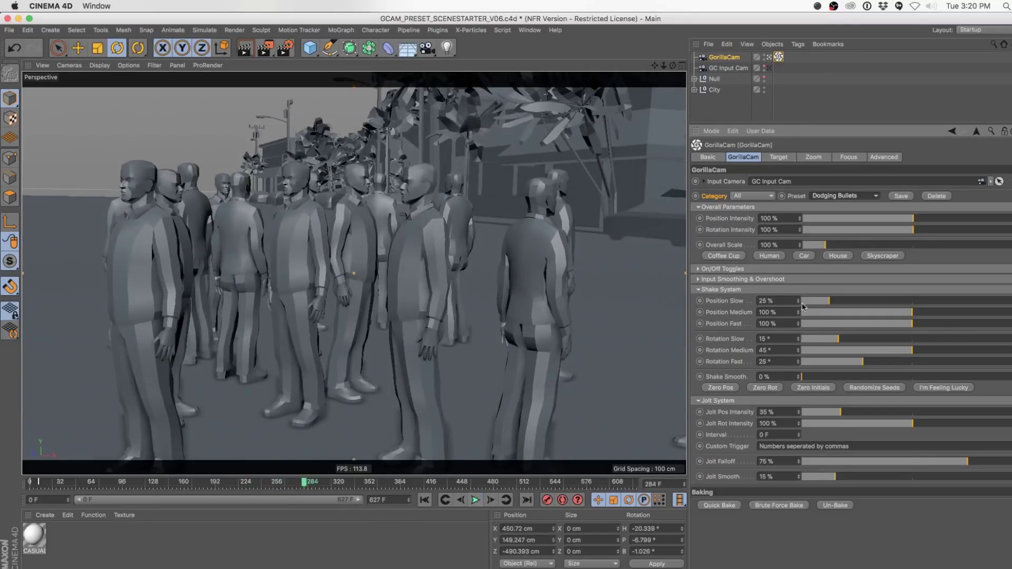
- Apply the Basic Shake preset to the GorillaCam and play the animation
click(757, 196)
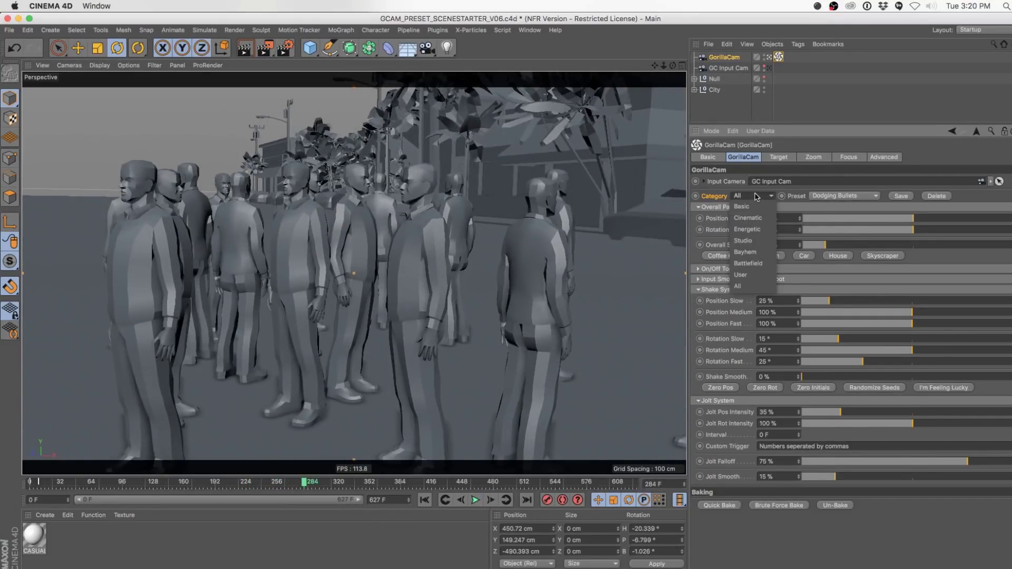
click(927, 154)
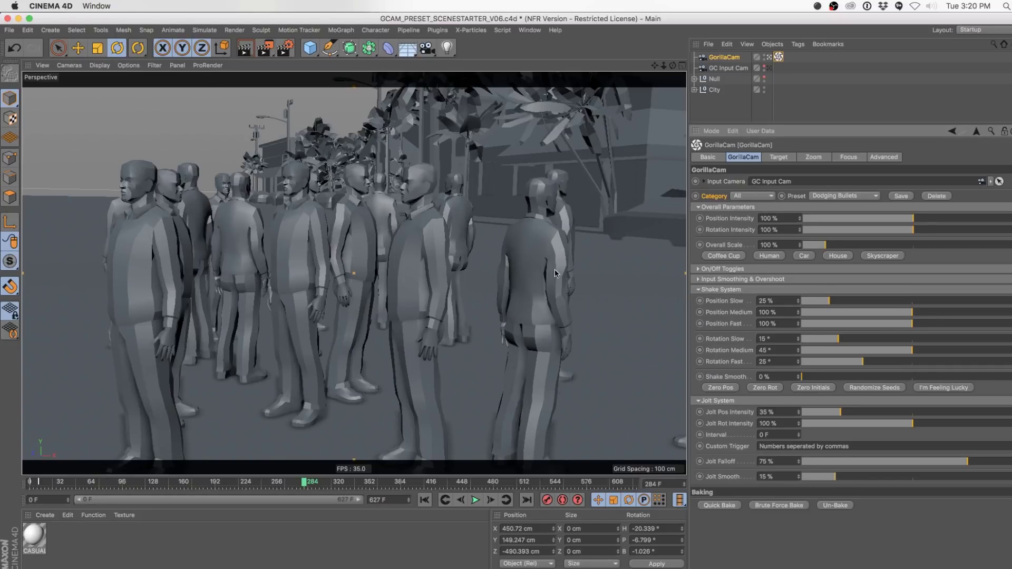
click(840, 198)
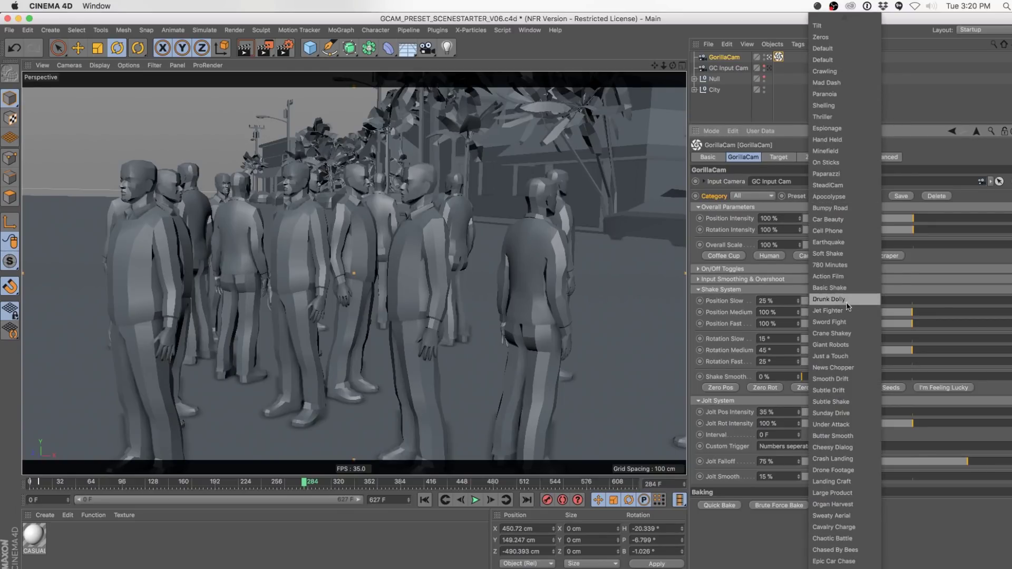
click(821, 288)
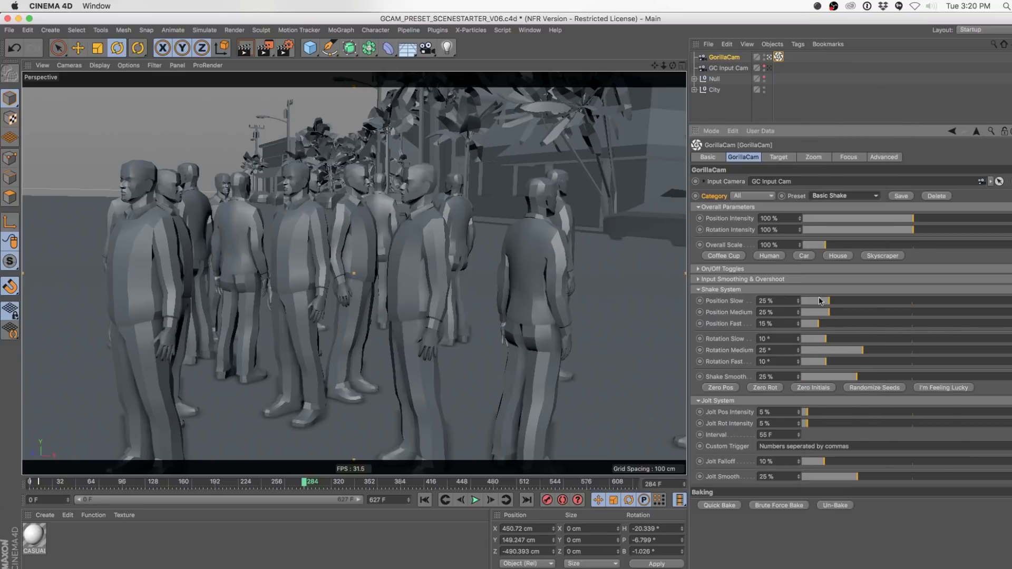
click(475, 500)
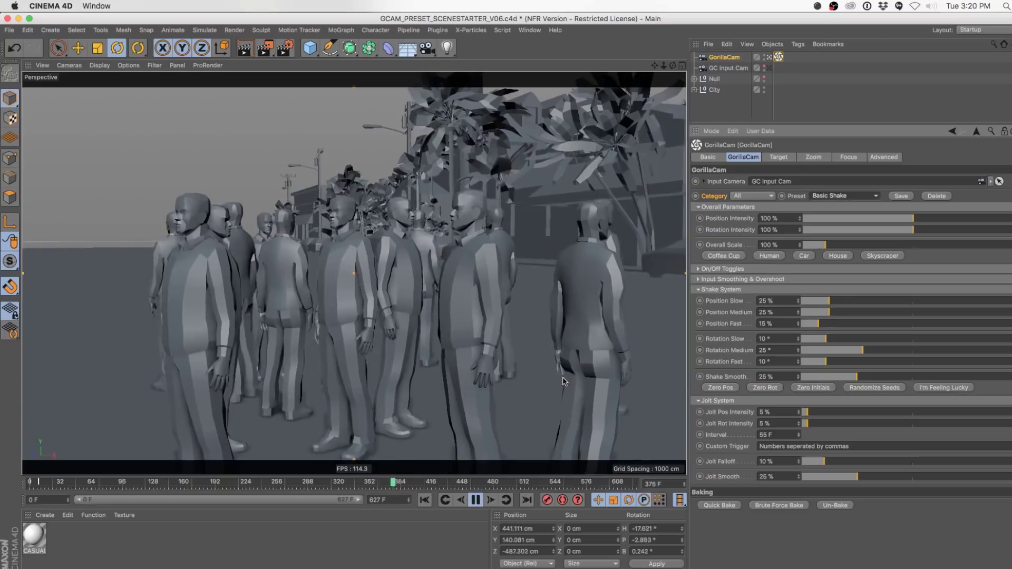
- Stop the playback and reframe the GC Input Cam high above the city so it faces the skyscraper
click(474, 501)
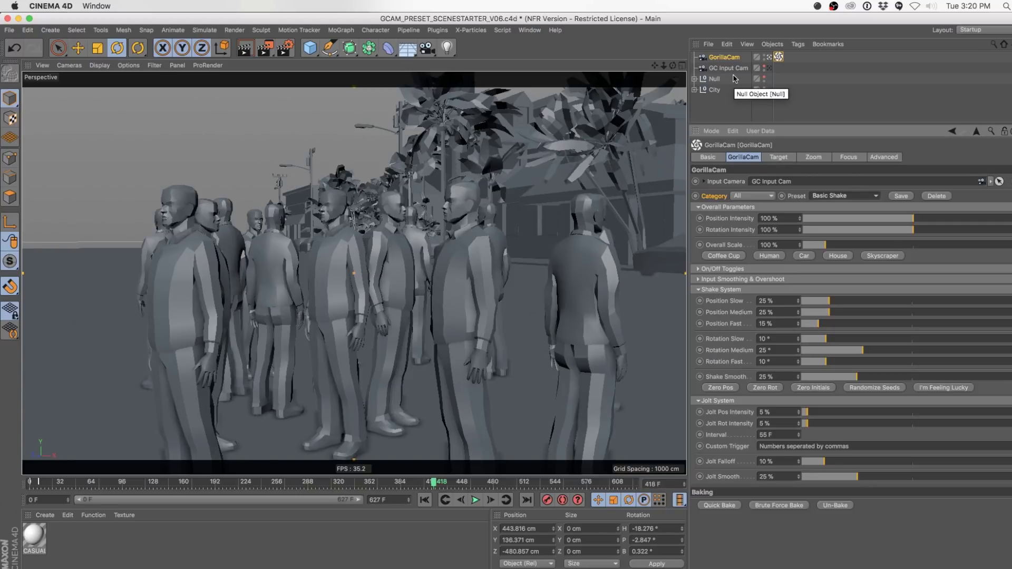
double_click(776, 59)
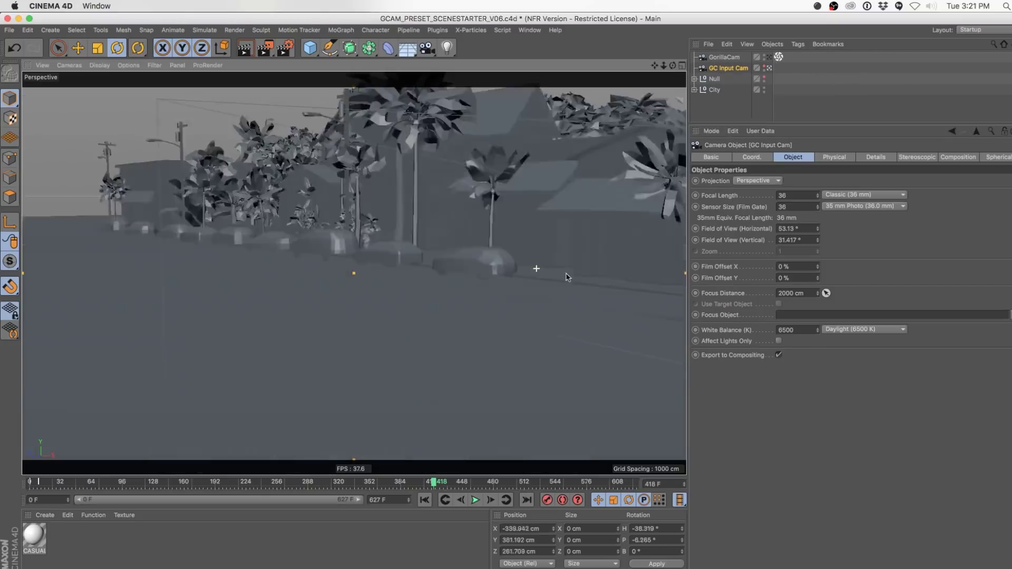
alt+drag(567, 278, 538, 273)
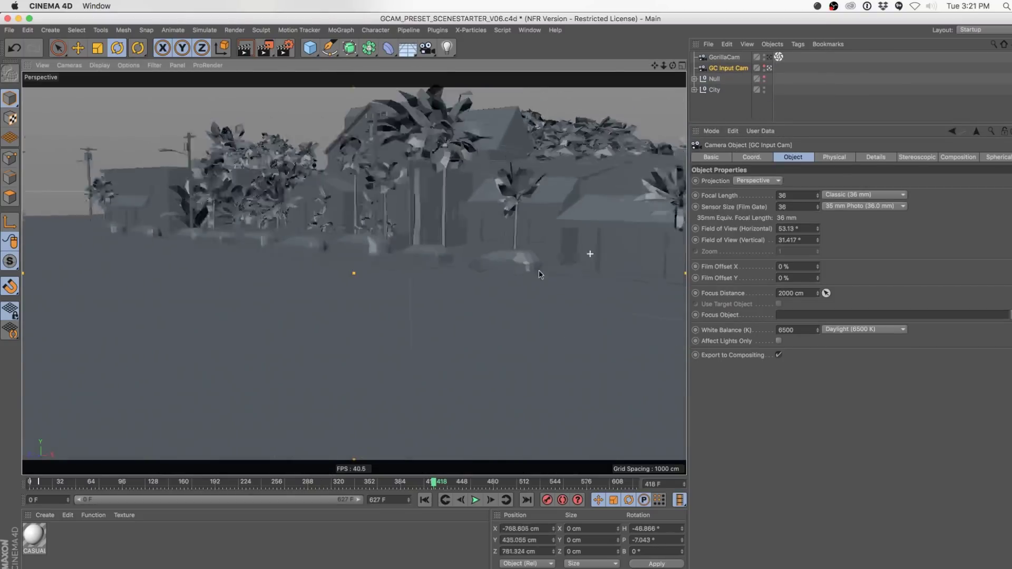
alt+middle_drag(537, 273, 390, 348)
alt+right_drag(506, 311, 456, 309)
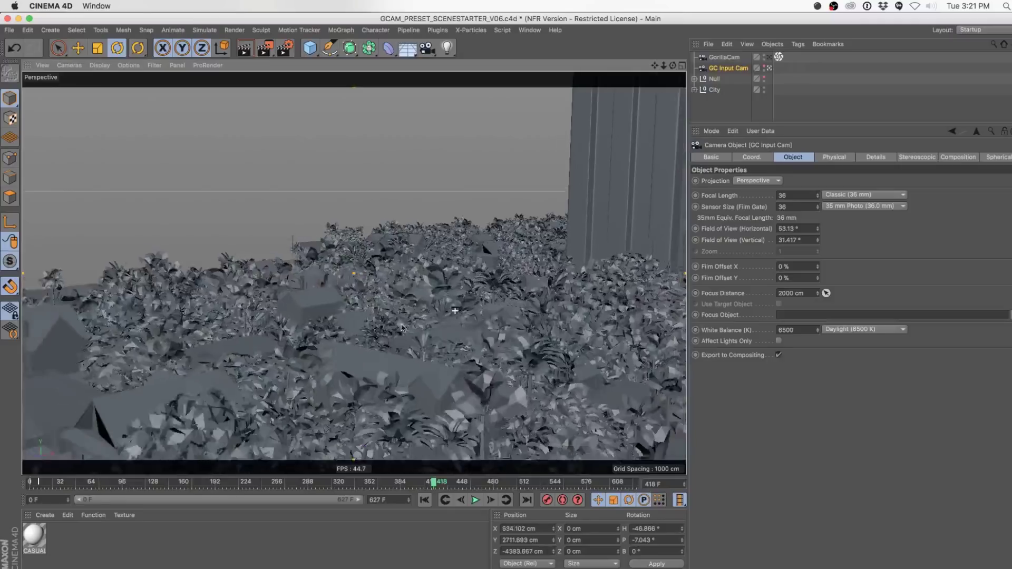
alt+middle_drag(456, 310, 382, 371)
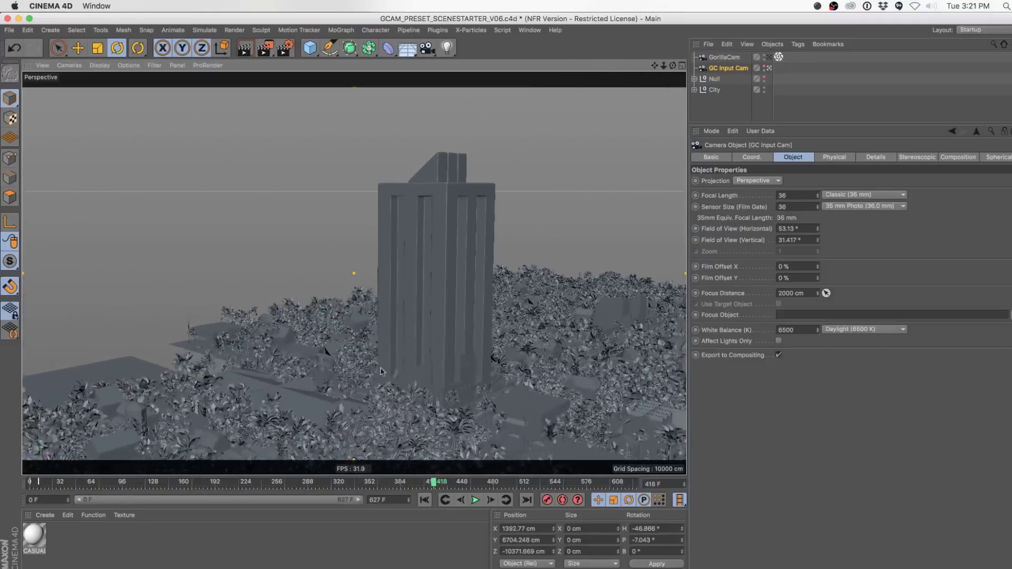
alt+drag(381, 372, 478, 270)
- Look through the GorillaCam at the skyscraper and play the animation from the first frame
click(772, 57)
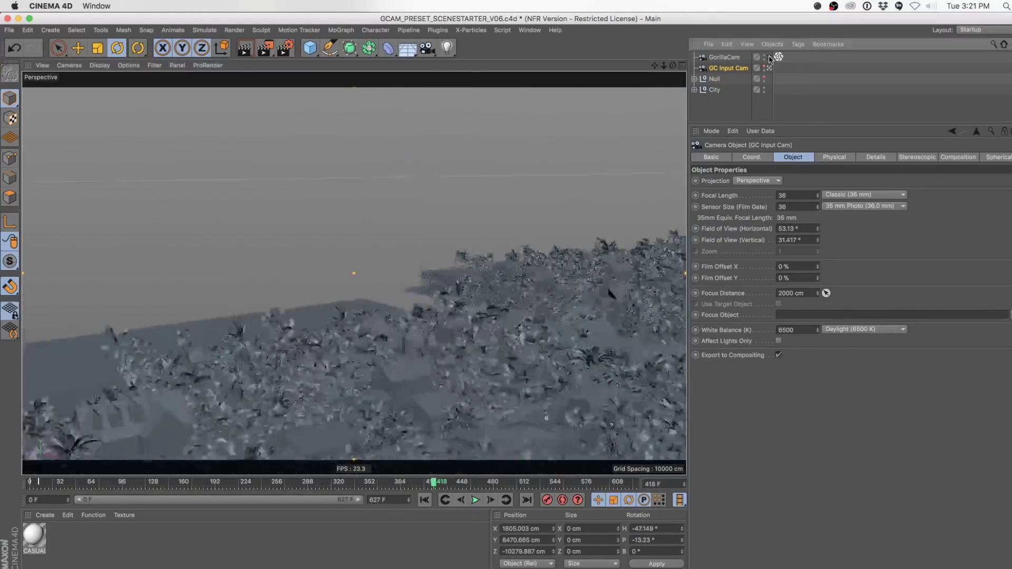
click(423, 501)
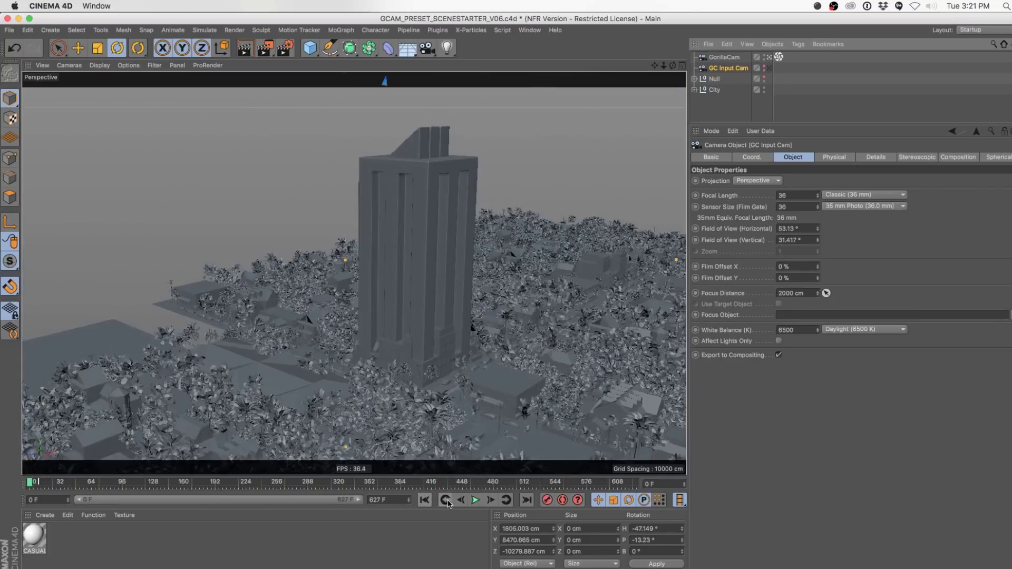
click(474, 500)
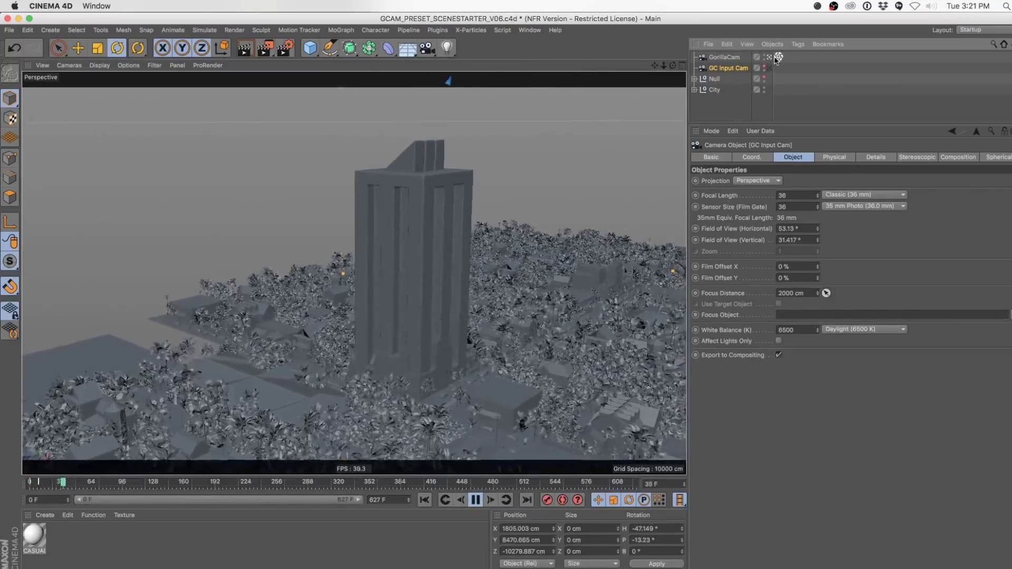
- Open the GorillaCam tag's settings and zero the slow, medium and fast rotation shake
click(778, 56)
click(731, 57)
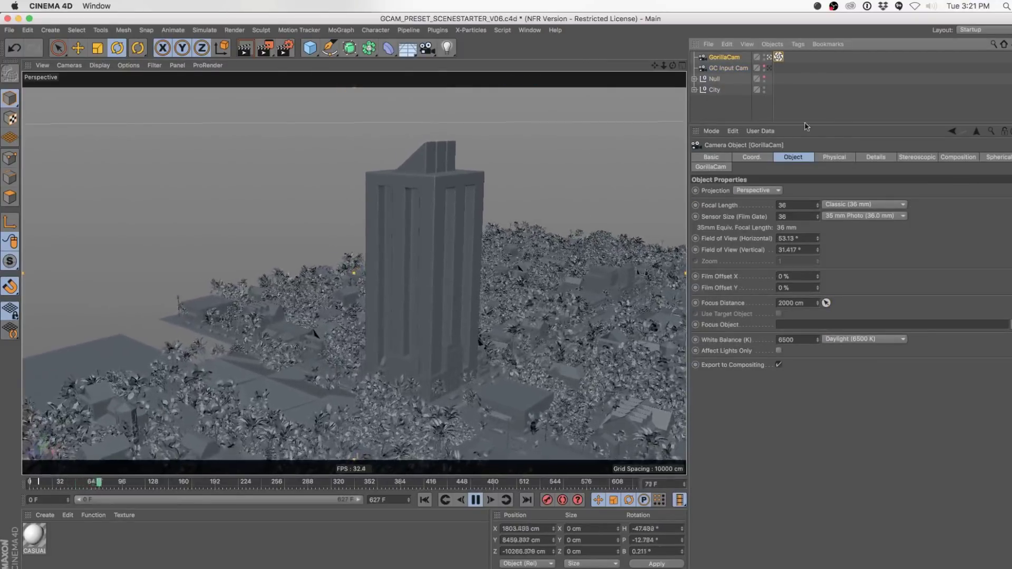
click(778, 57)
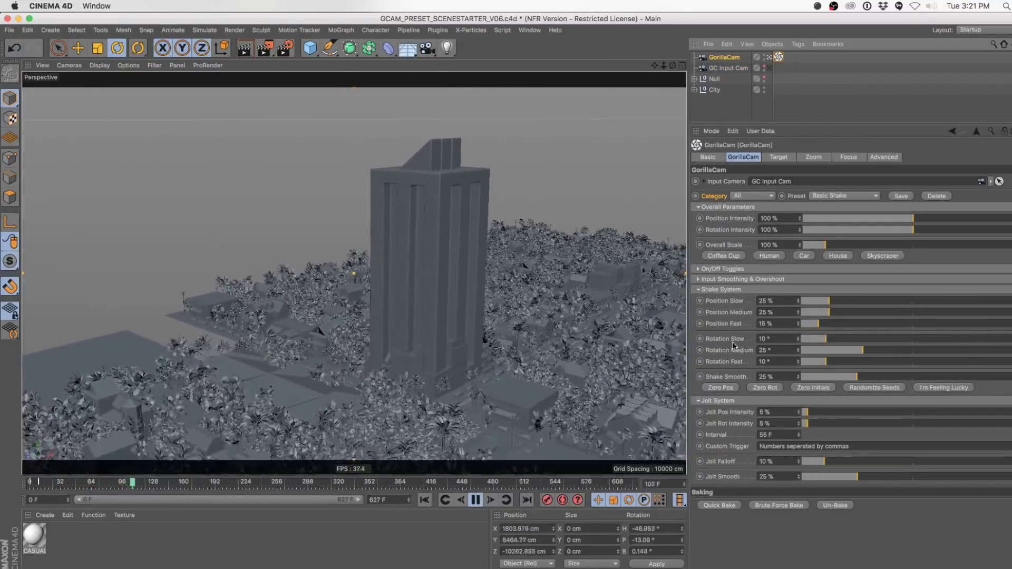
drag(815, 342, 836, 349)
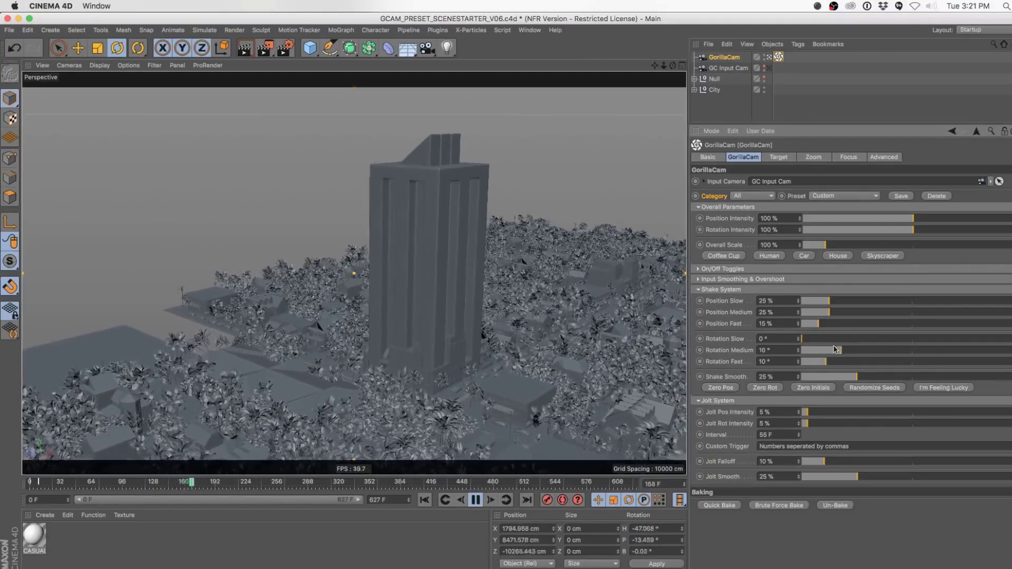
click(766, 392)
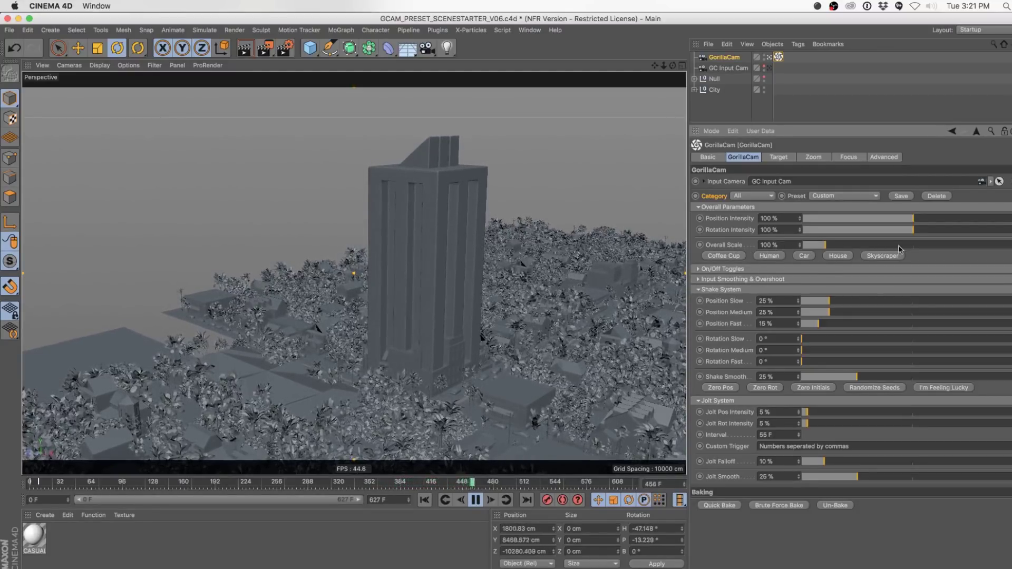
- Set the GorillaCam's Overall Scale to Skyscraper (2000 %), then stop the playback and return to frame 0
click(873, 257)
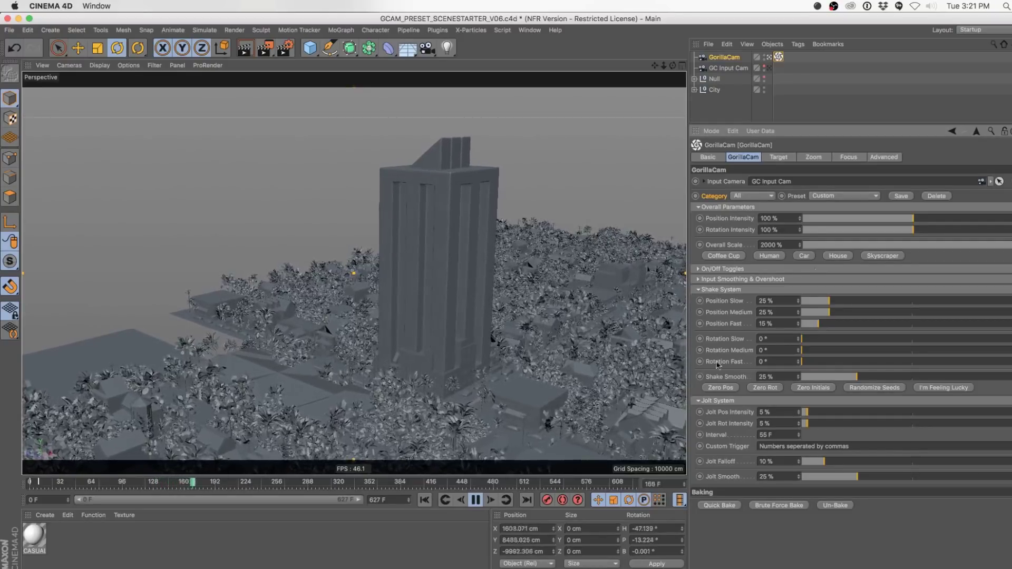
click(478, 499)
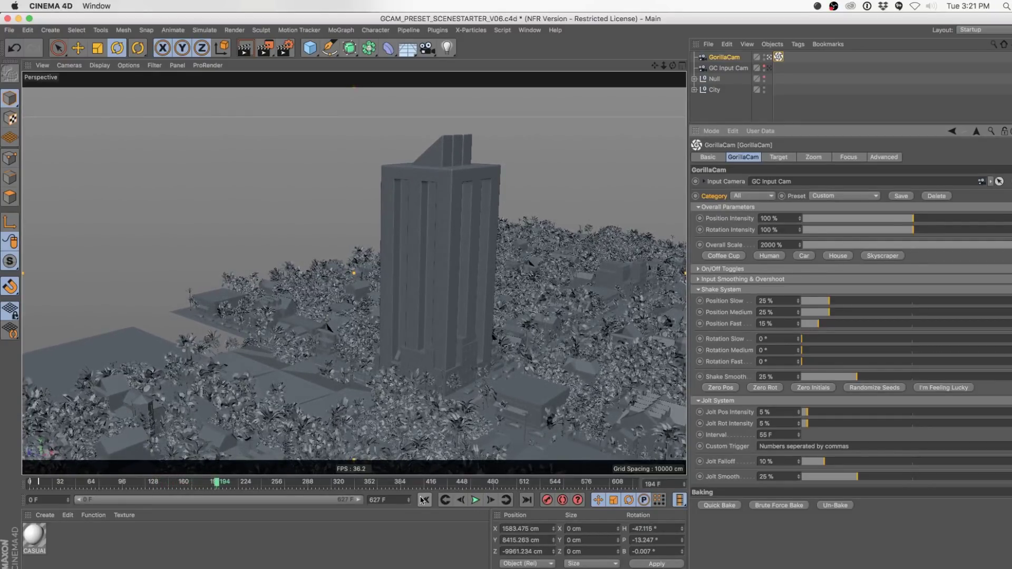
click(425, 499)
- Look through the GC Input Cam and reframe it as a close-up of the two small photo cameras on the ground
click(727, 68)
click(769, 68)
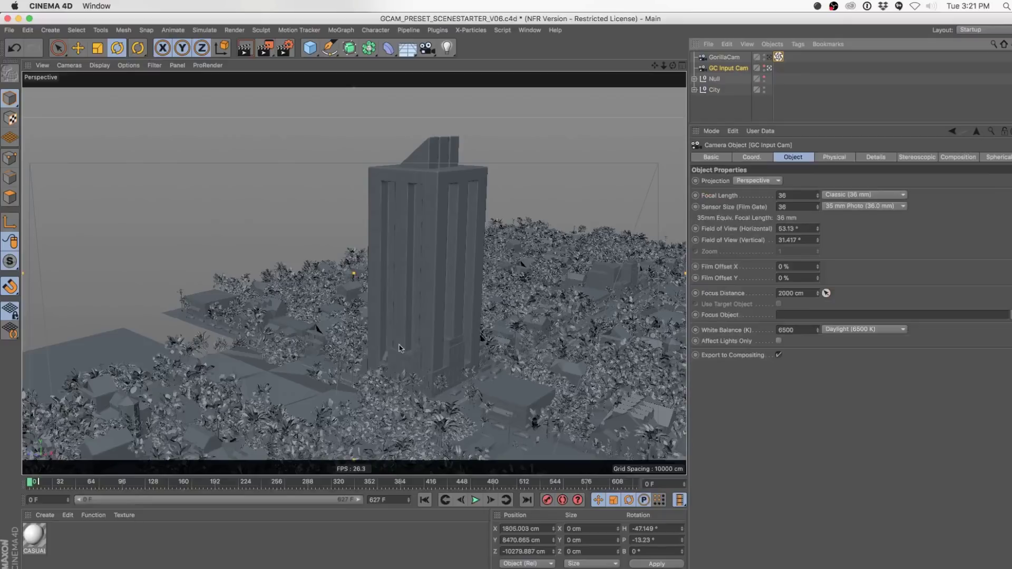
alt+drag(411, 387, 383, 314)
scroll(383, 314, up, 10)
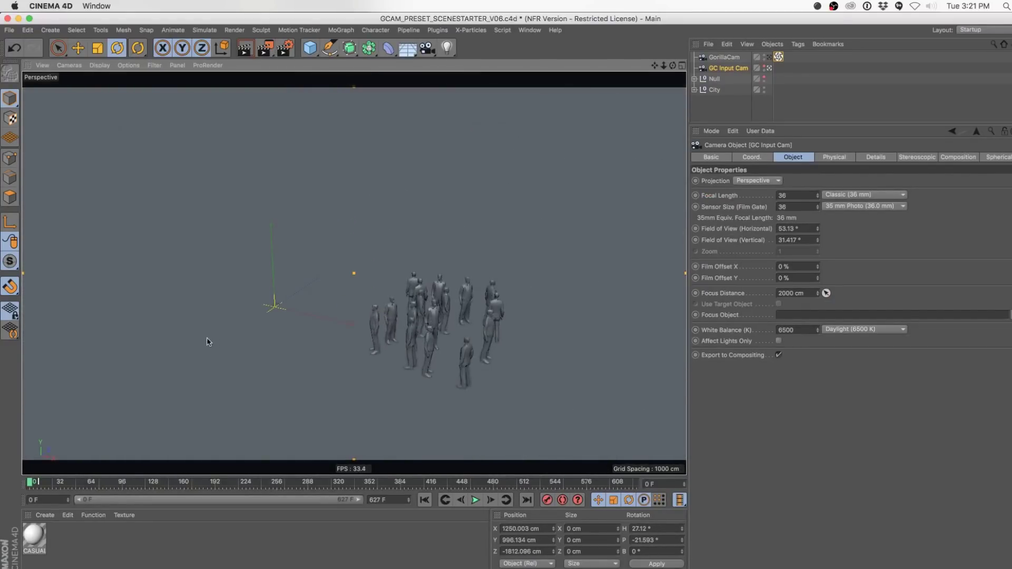
scroll(274, 304, up, 10)
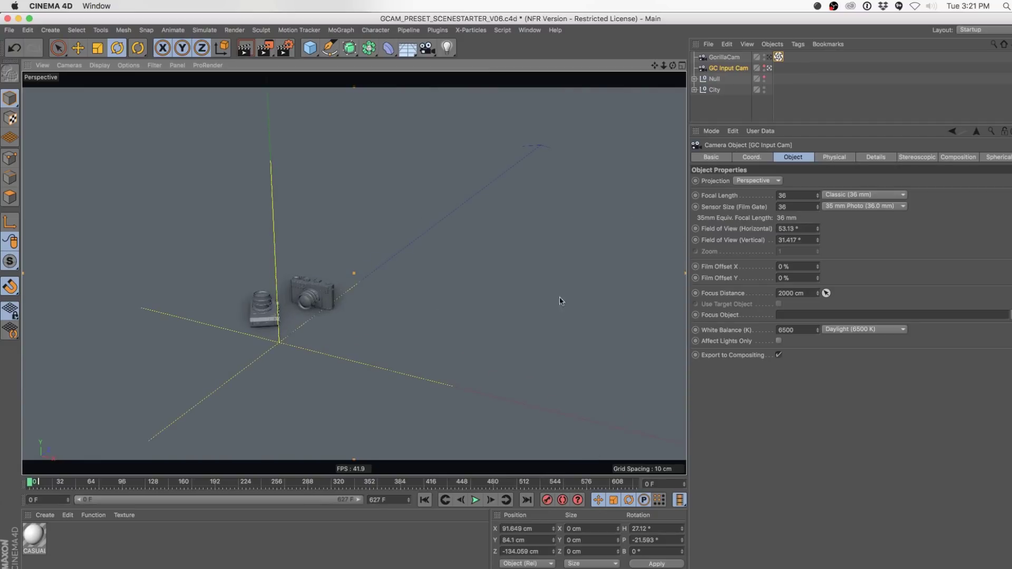
scroll(313, 304, up, 8)
mouse_move(409, 265)
alt+mouse_down()
mouse_move(444, 258)
mouse_move(418, 267)
alt+mouse_up()
scroll(418, 267, up, 1)
- Look through the GorillaCam and play the animation from the close-up position
click(767, 57)
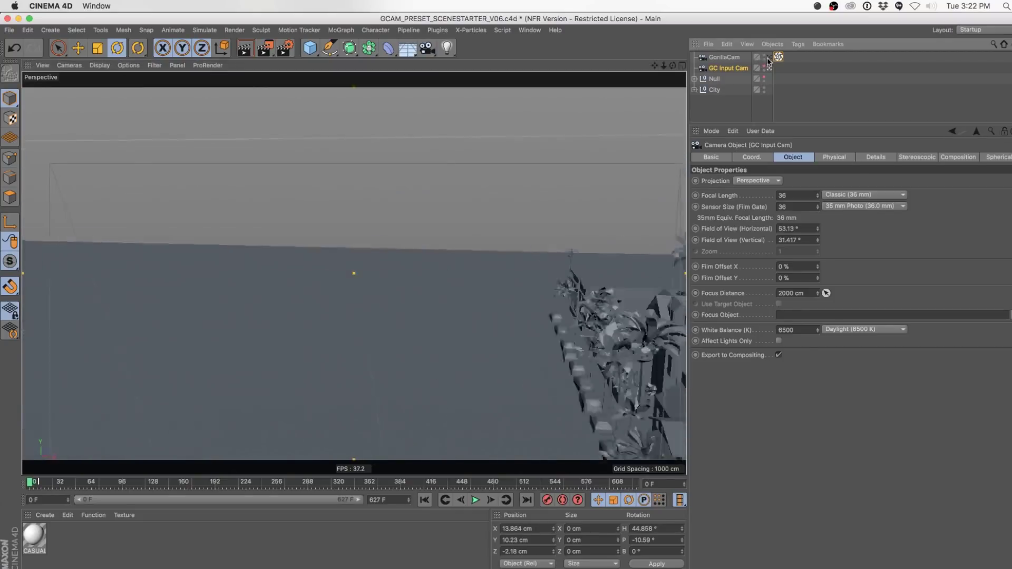
click(726, 58)
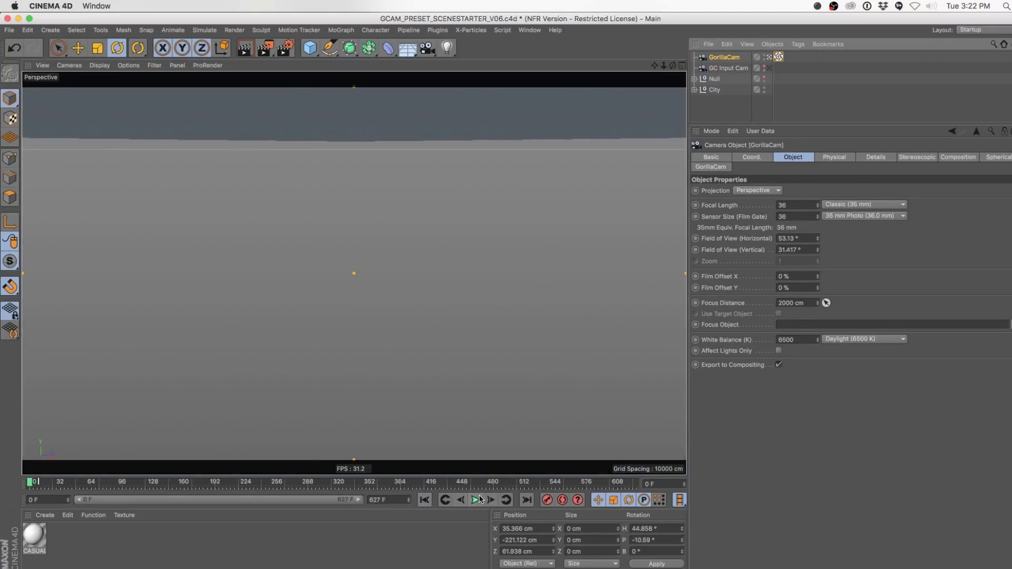
click(478, 499)
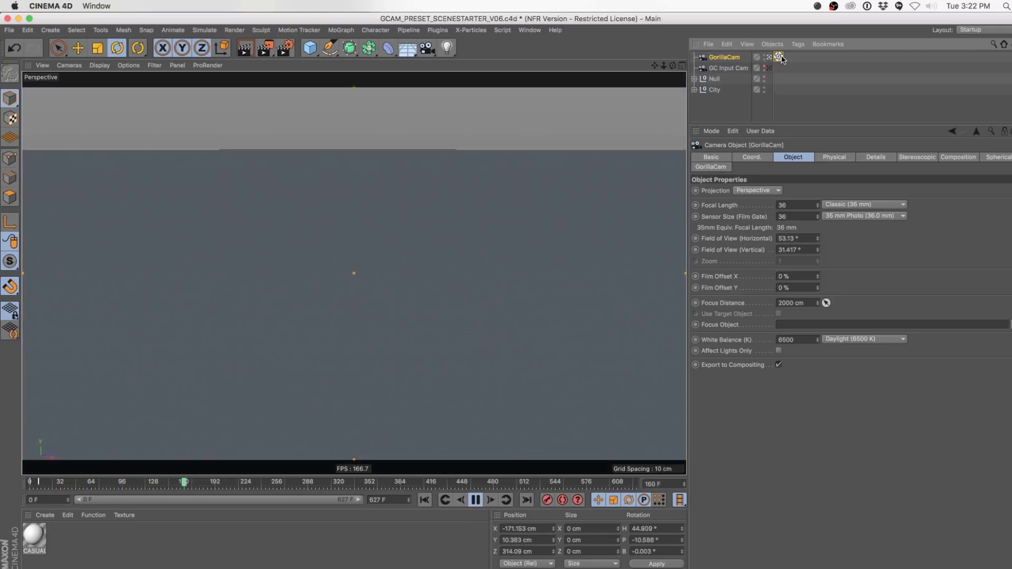
- Open the GorillaCam tag's settings and randomize the shake seeds twice while the animation plays
click(778, 57)
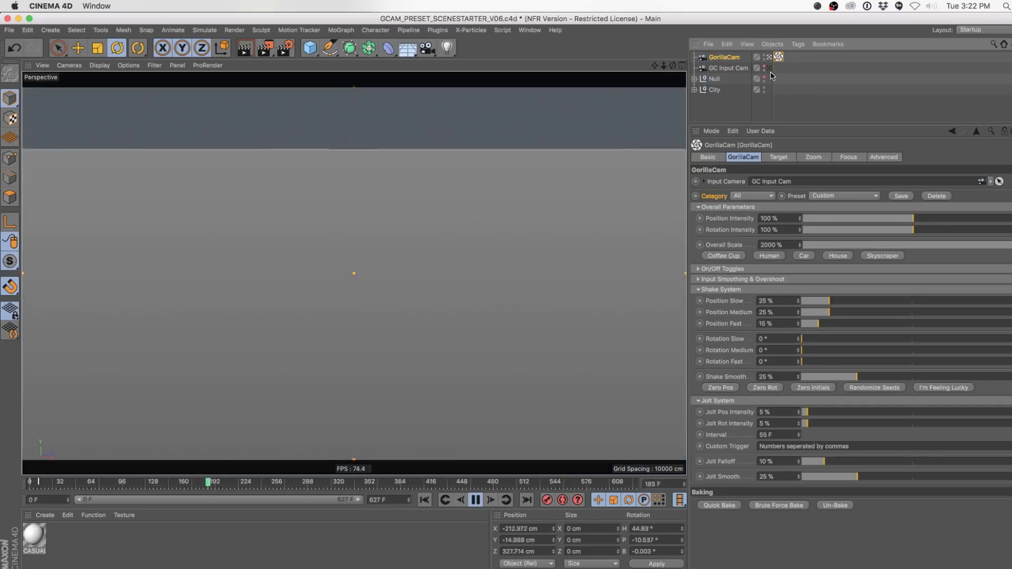
click(870, 391)
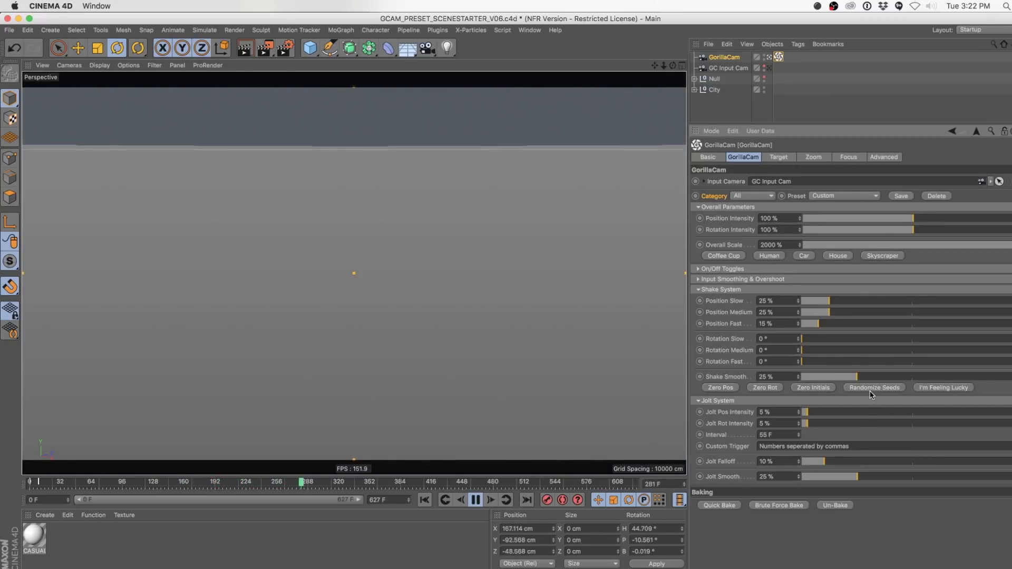
click(870, 391)
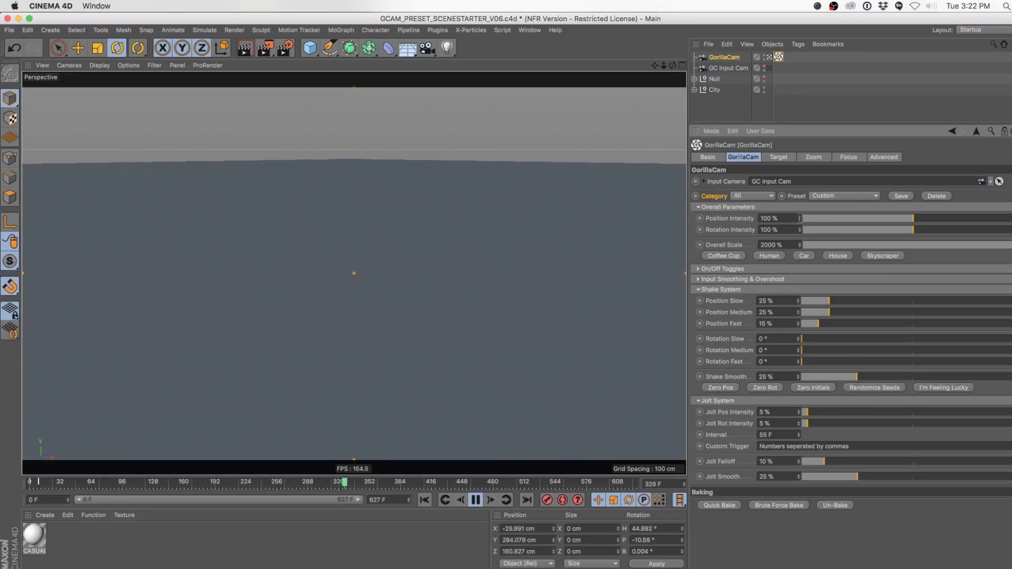
- Set the Overall Scale to Coffee Cup (20 %) and Rotation Slow, Medium and Fast to 29°, 27° and 16°, then stop and rewind the playback
click(728, 256)
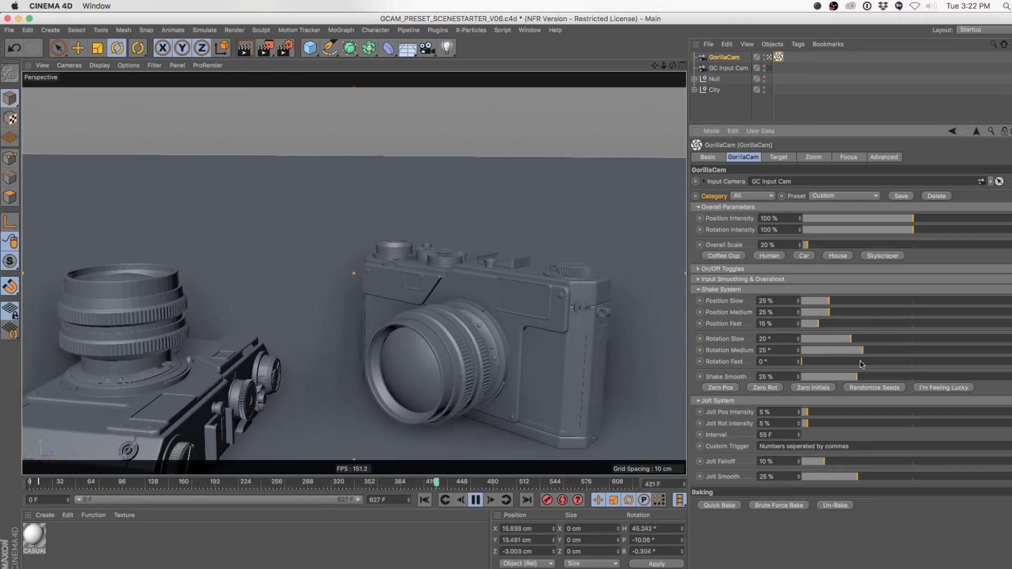
click(841, 362)
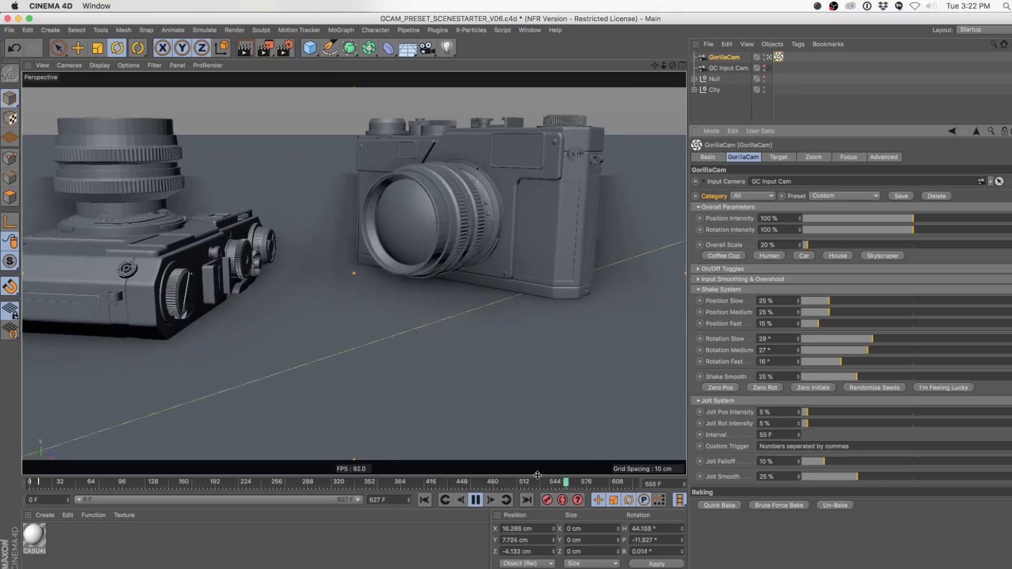
click(475, 501)
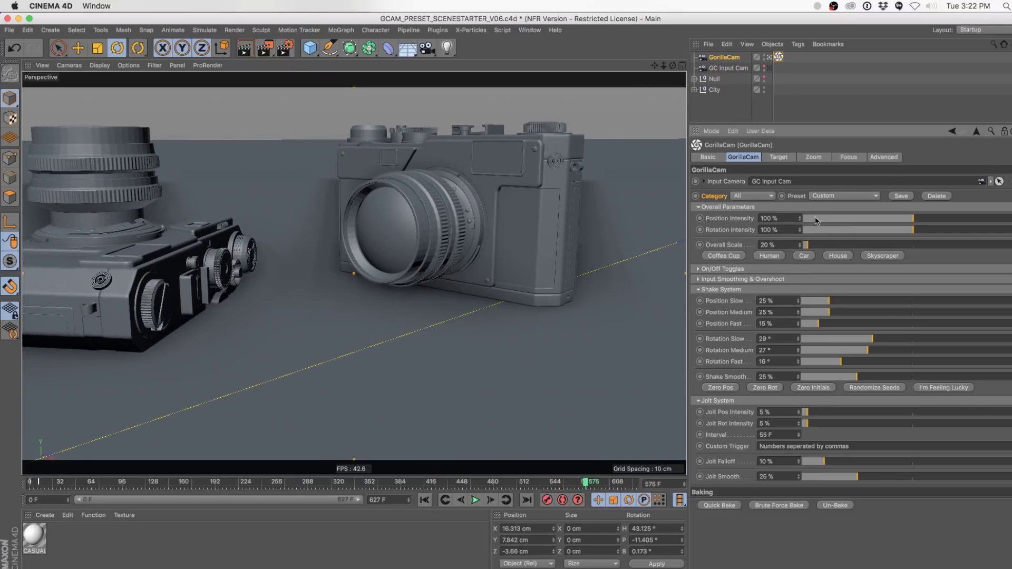
click(425, 501)
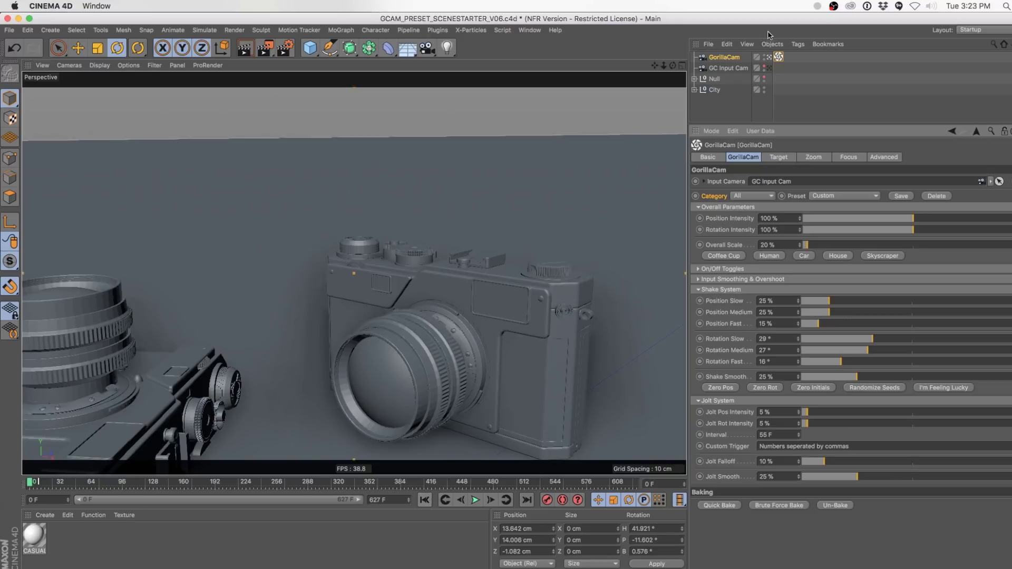
- Look through the GC Input Cam and pull it back from the small photo cameras
click(770, 68)
alt+drag(554, 261, 547, 237)
scroll(599, 255, down, 10)
scroll(484, 250, down, 10)
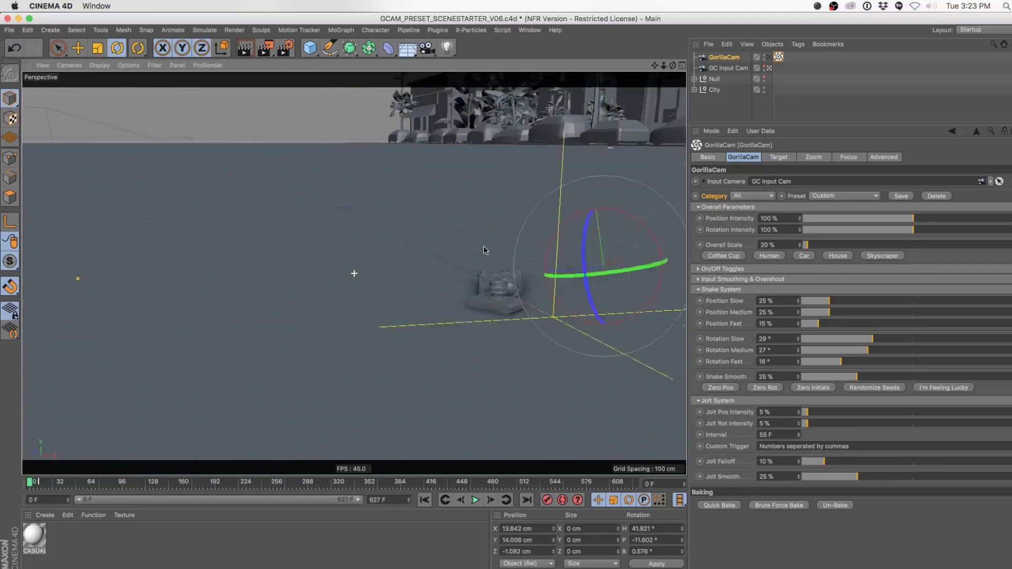
click(9, 30)
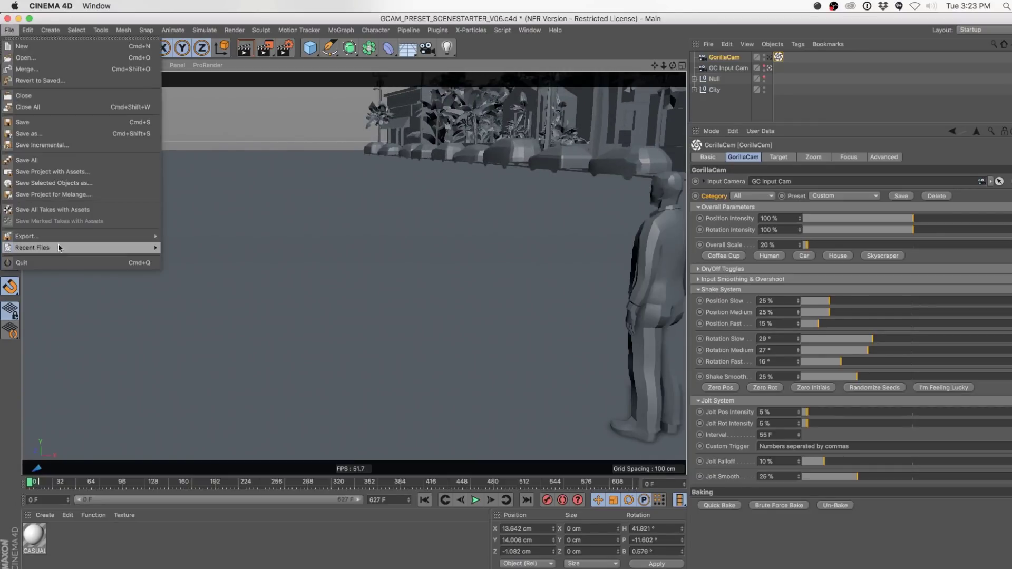
mouse_move(56, 252)
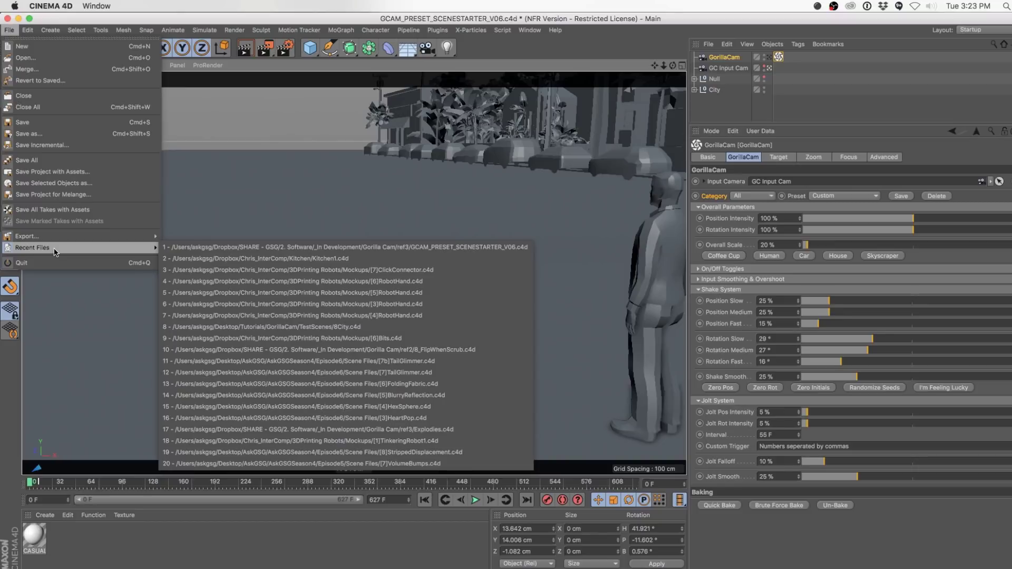
click(694, 90)
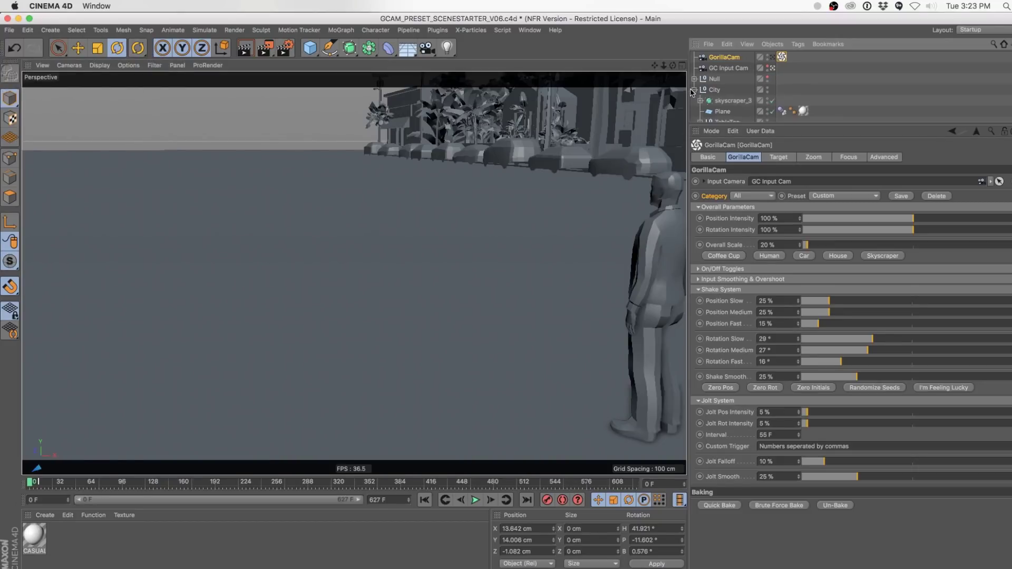
click(9, 30)
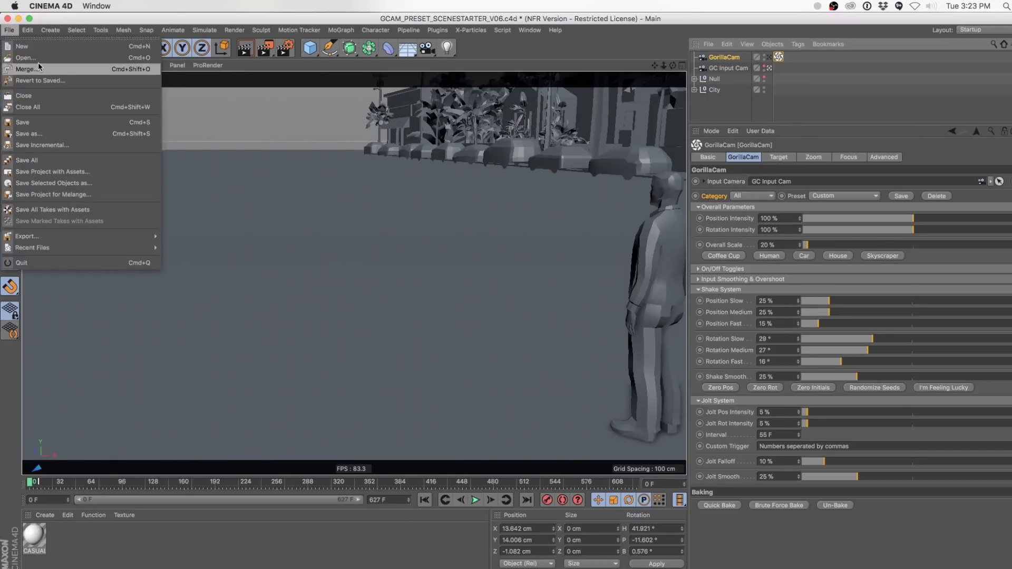
mouse_move(47, 250)
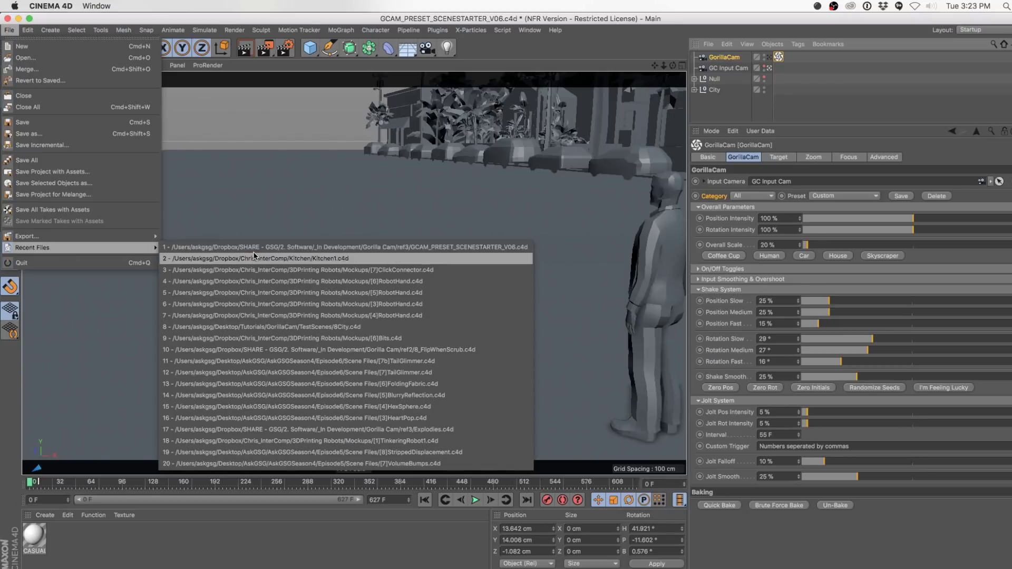
click(634, 23)
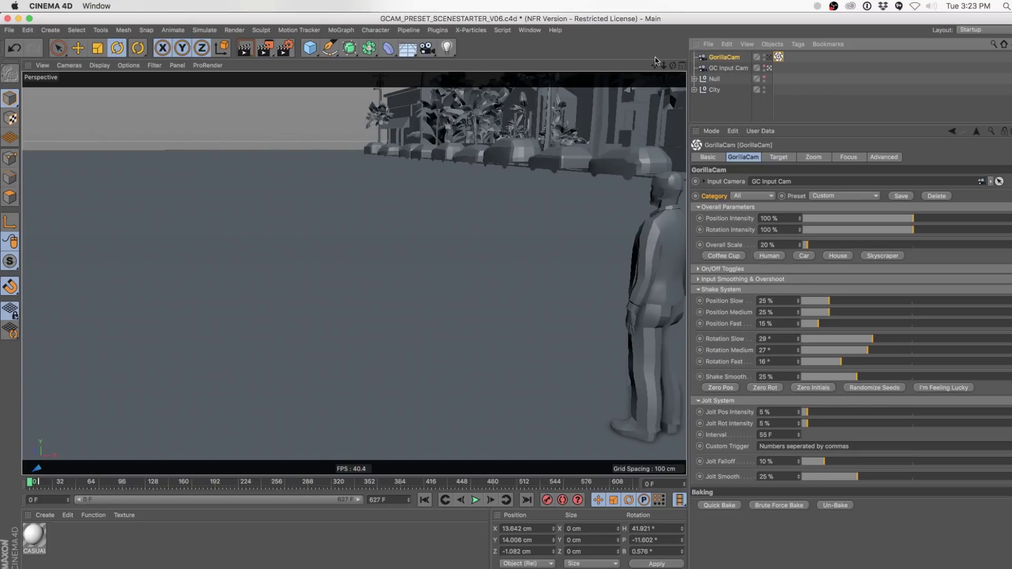
- Reframe the GC Input Cam at head height on the group of standing people
alt+drag(633, 275, 656, 259)
alt+middle_drag(656, 260, 272, 266)
alt+middle_drag(454, 258, 370, 256)
alt+drag(370, 256, 343, 252)
alt+middle_drag(343, 252, 409, 239)
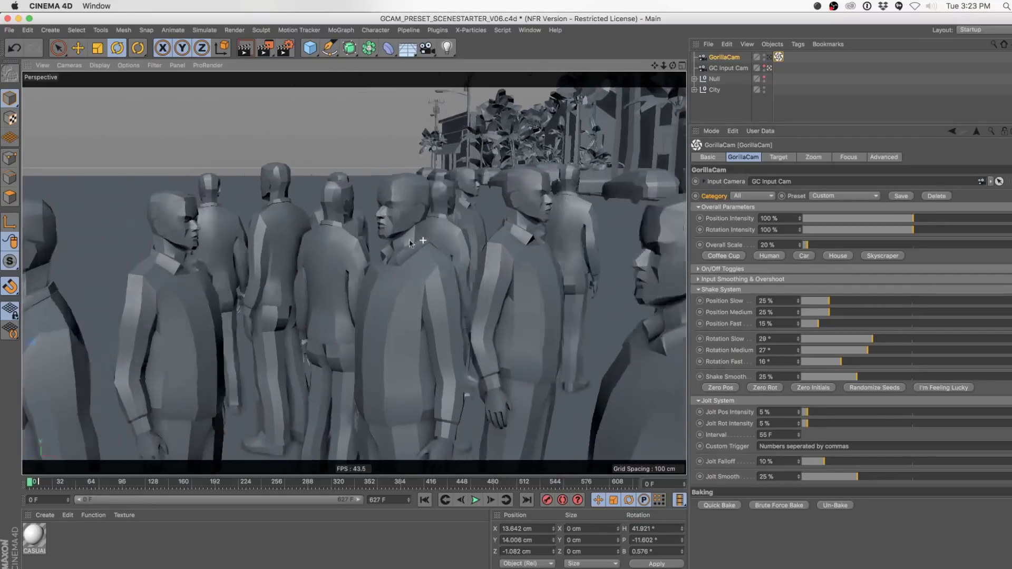
- Orbit and pan the GC Input Cam so the nearest people fill the frame with the palm-lined street behind them
alt+drag(409, 239, 464, 240)
alt+drag(388, 283, 413, 285)
alt+middle_drag(413, 284, 586, 298)
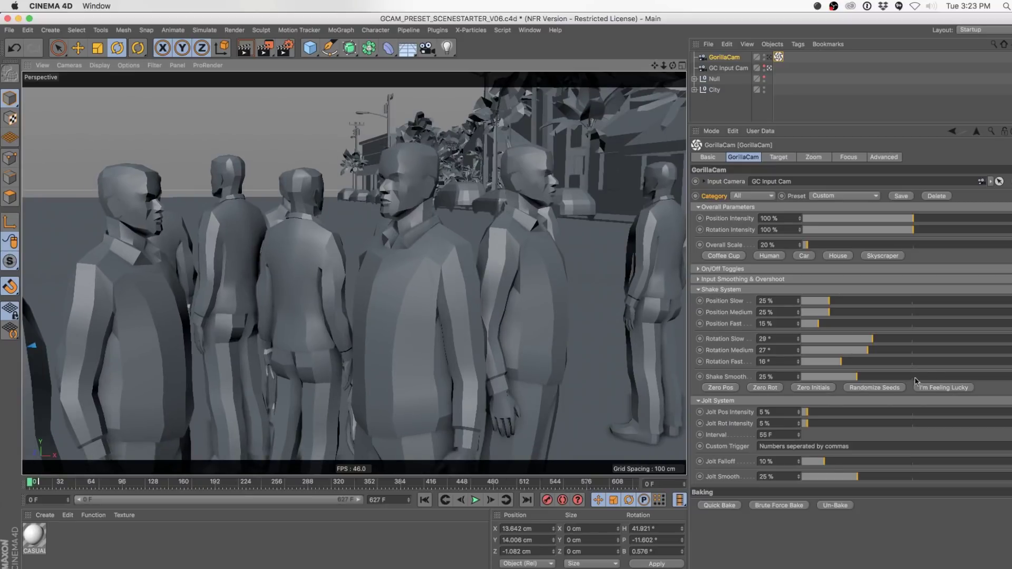
- Apply the Sunday Drive shake preset, then replace it with Chased By Bees at Human overall scale (100 %)
click(835, 197)
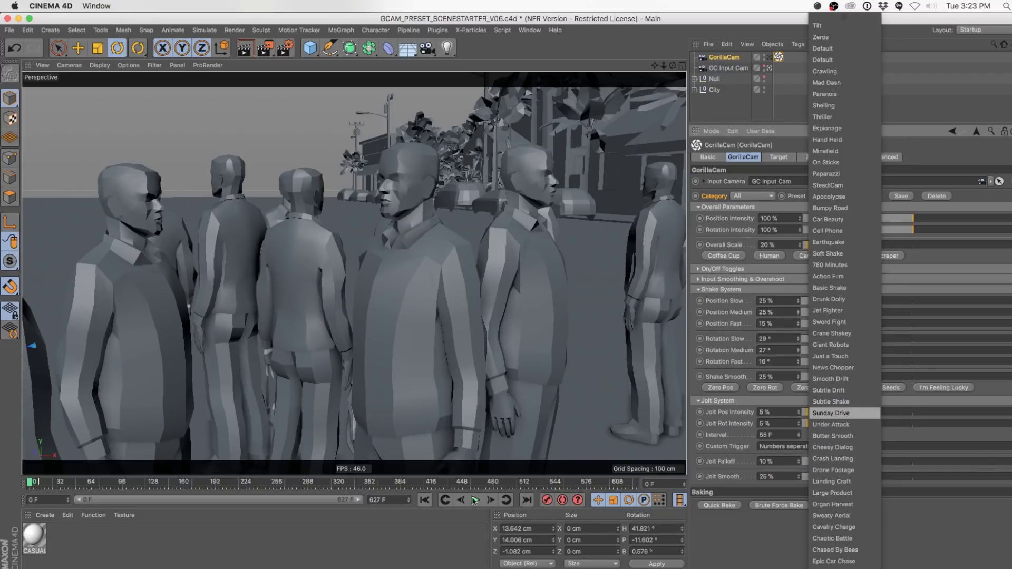
click(831, 414)
click(833, 196)
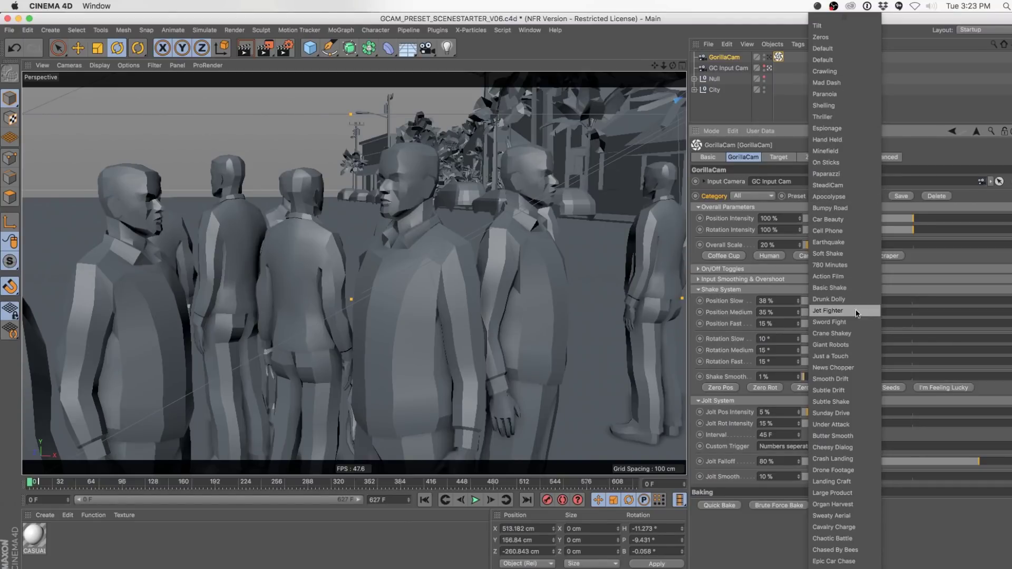
scroll(852, 377, down, 5)
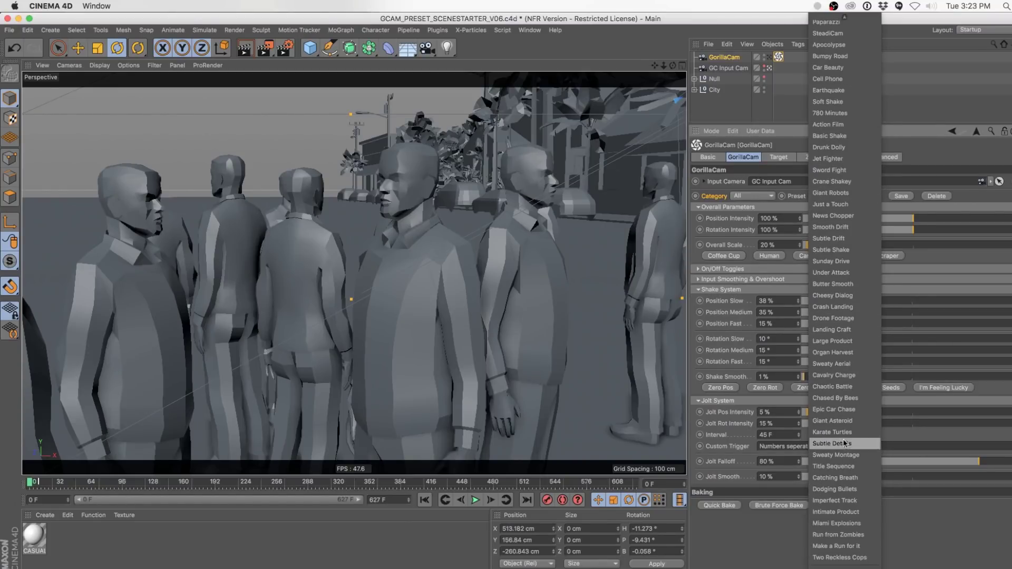
click(838, 400)
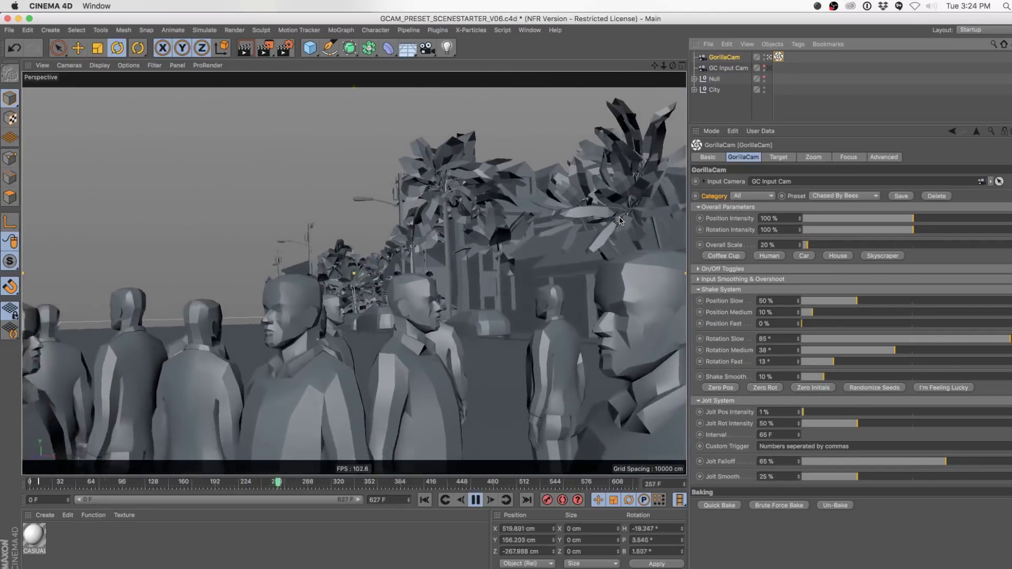
click(776, 259)
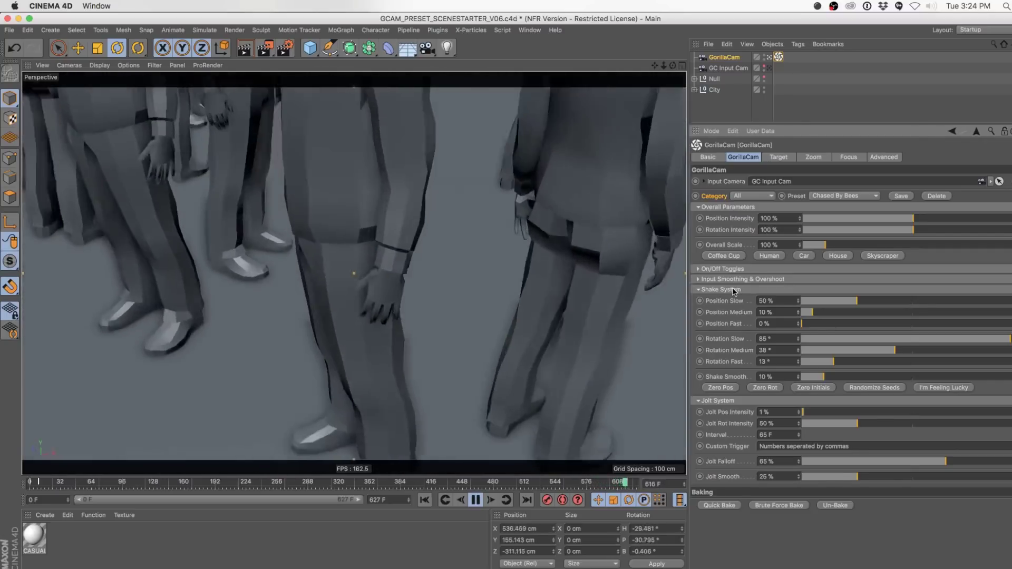
- Collapse the Shake System and Jolt System groups and set Position Intensity to 46 % and Rotation Intensity to 47 %
click(733, 290)
click(741, 300)
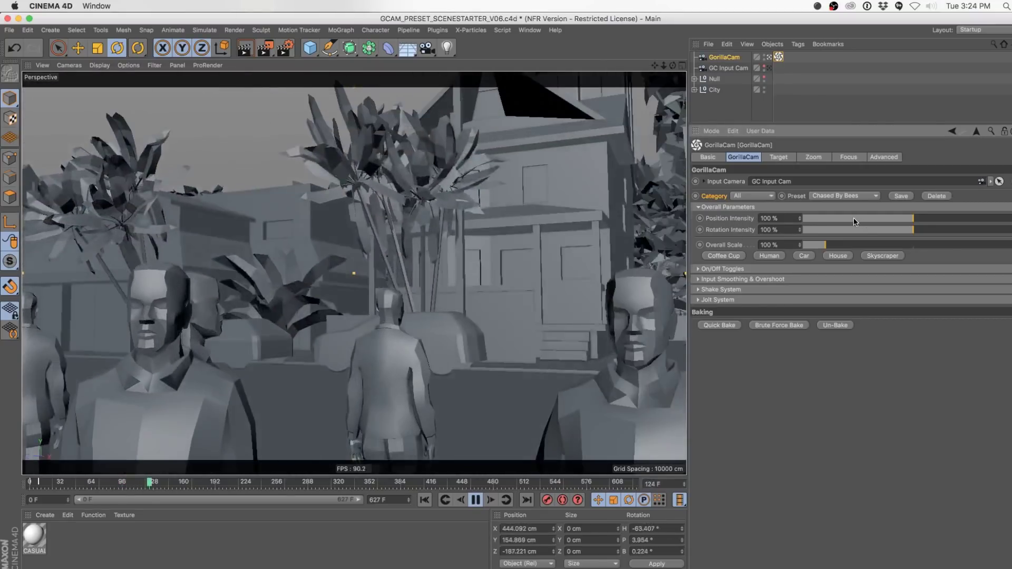
click(852, 218)
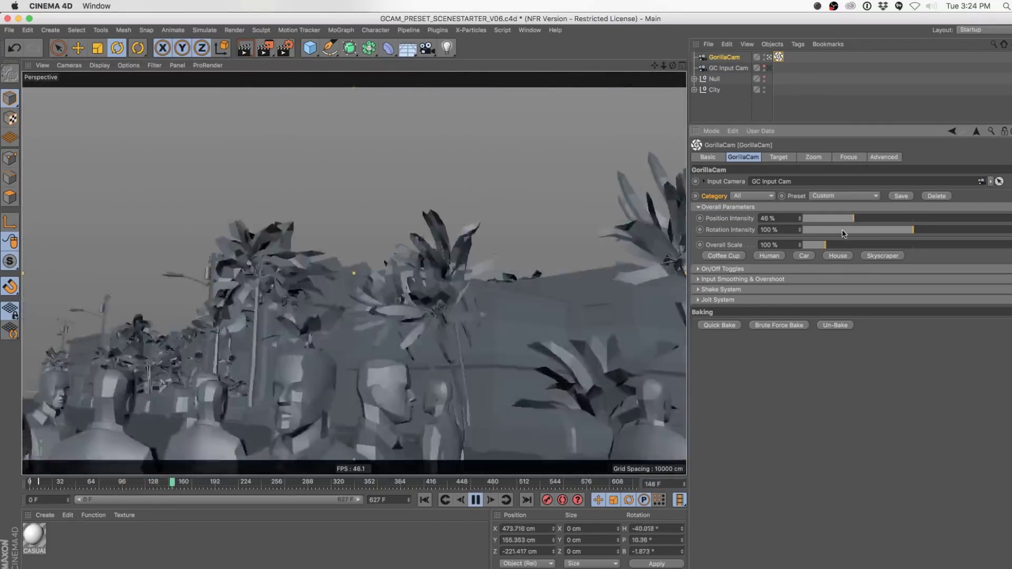
click(843, 230)
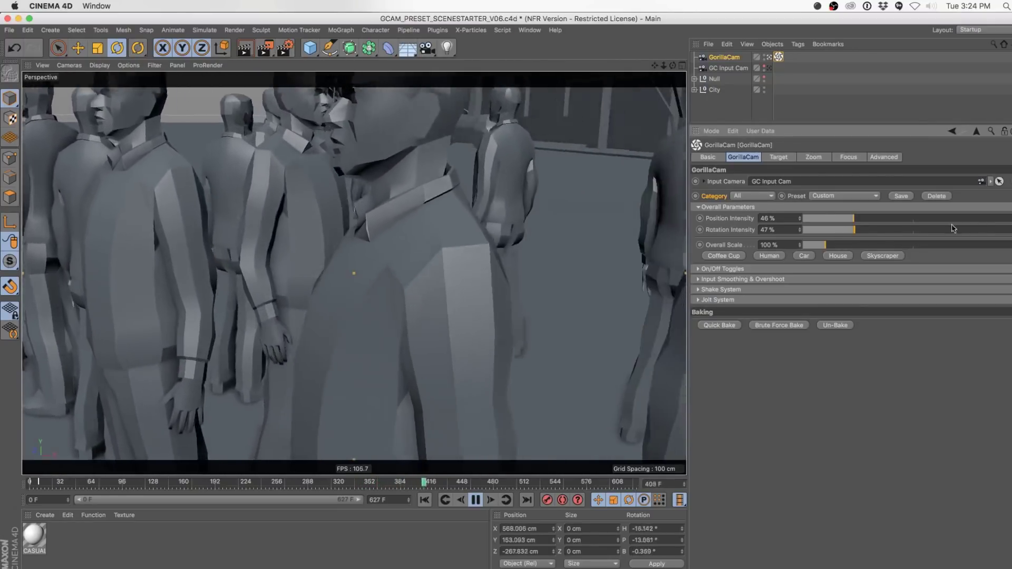
- Try Position and Rotation Intensity at 174 % and 169 %, expand the Shake System group, and reduce them to 93 % and 96 %
drag(979, 217, 994, 219)
click(989, 229)
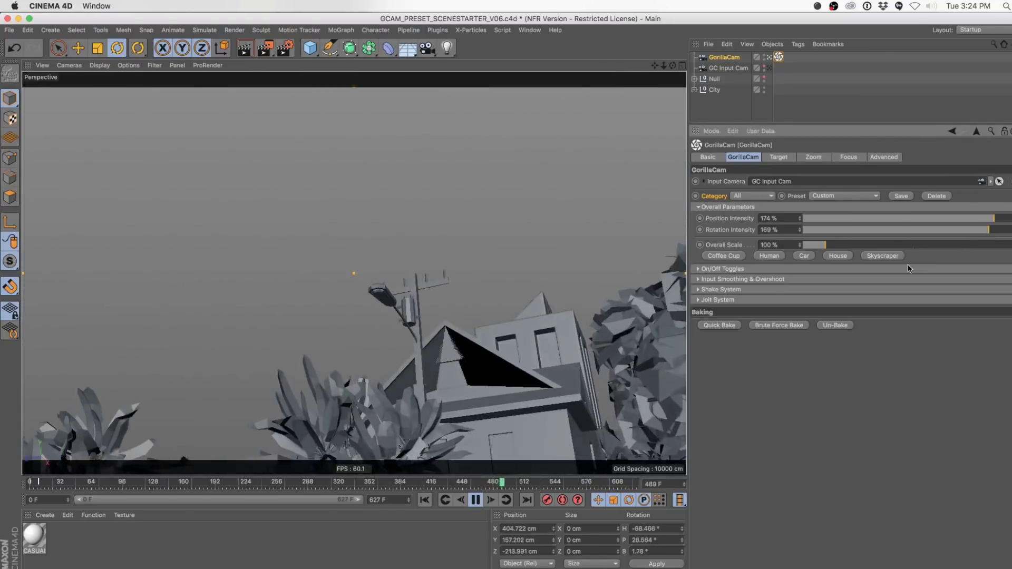
click(907, 290)
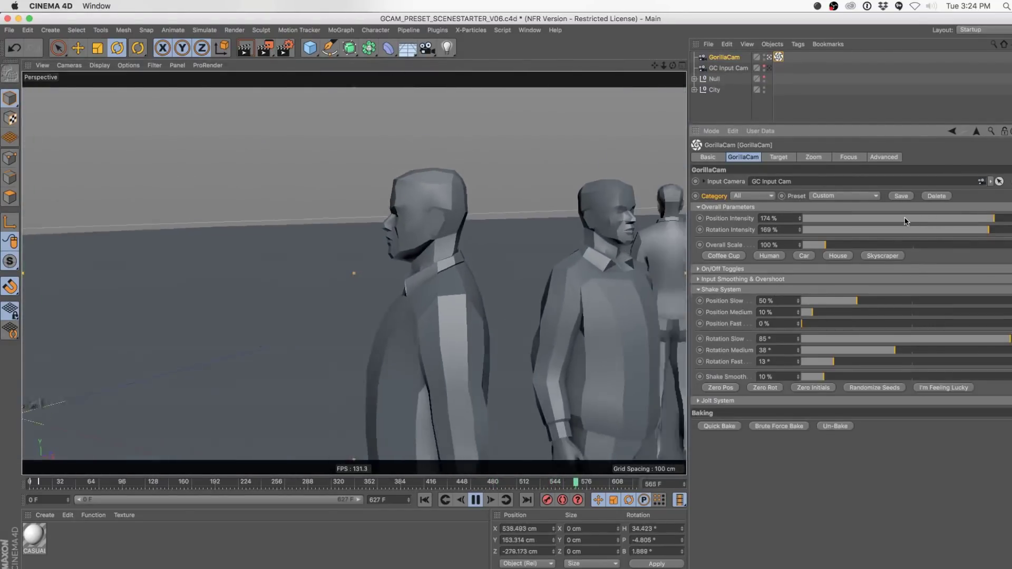
click(905, 218)
click(908, 230)
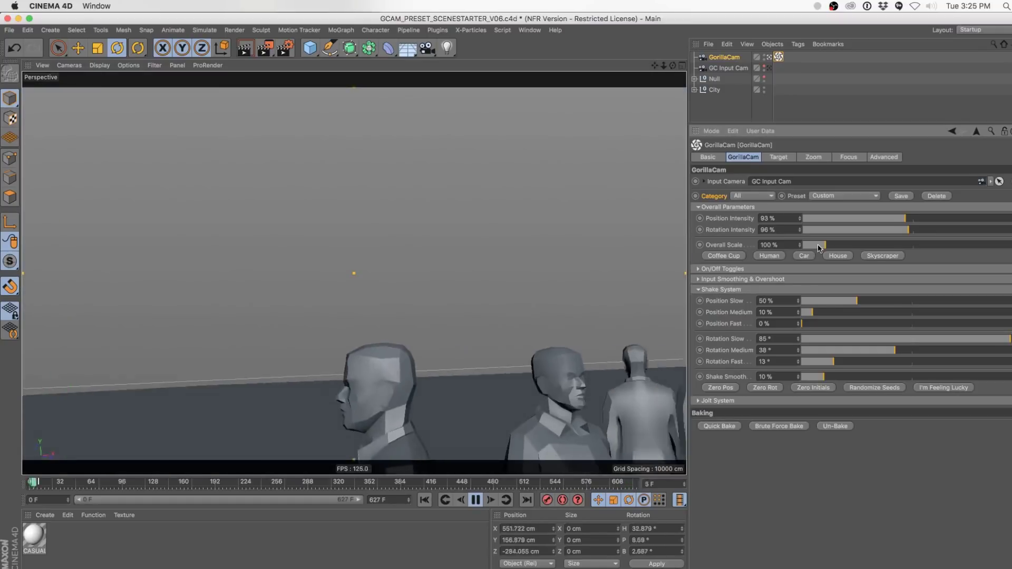
- Generate lucky random shake settings twice, then zero every position and rotation shake value except Position Slow
click(940, 387)
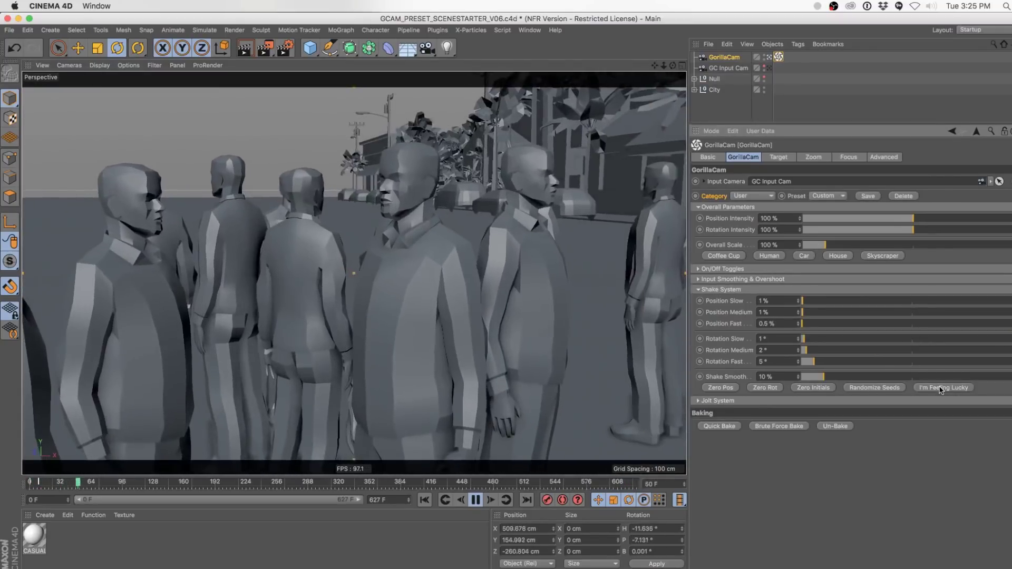
click(941, 389)
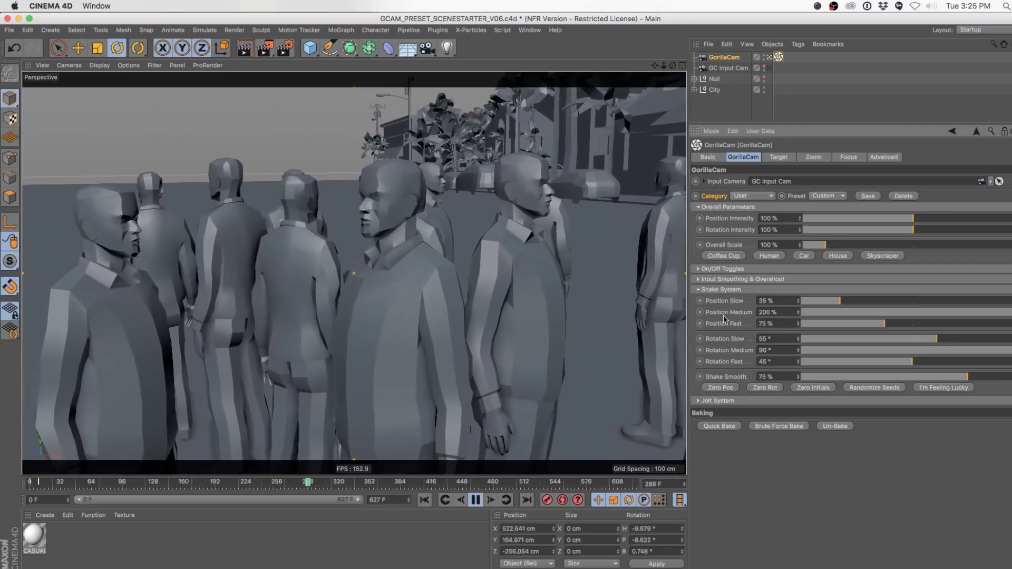
drag(820, 315, 801, 350)
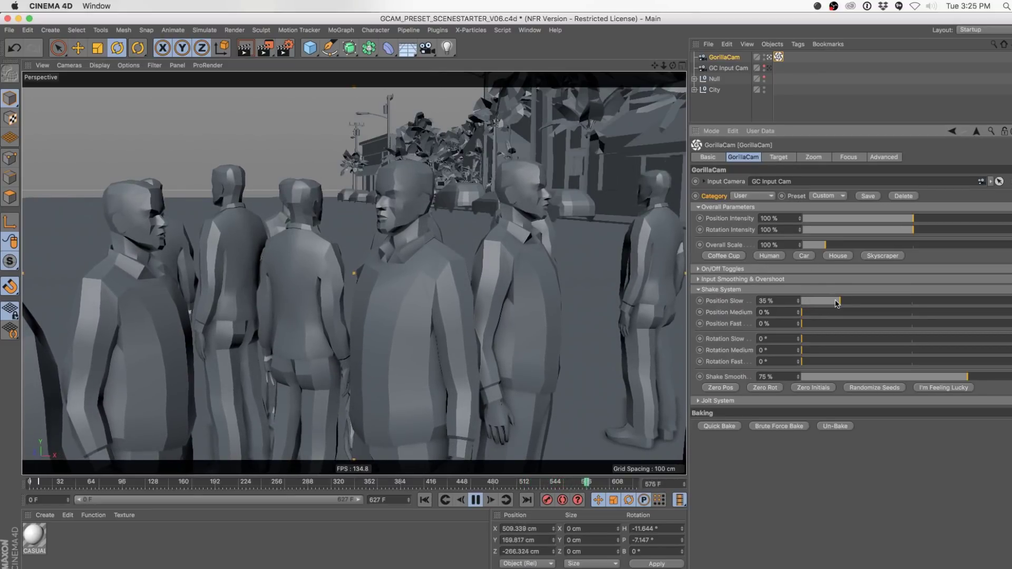
- With Shake Smooth at 25 %, try Position Slow alone at 195 % and Position Medium alone at 125 %, returning each to 0 %
drag(833, 305, 801, 301)
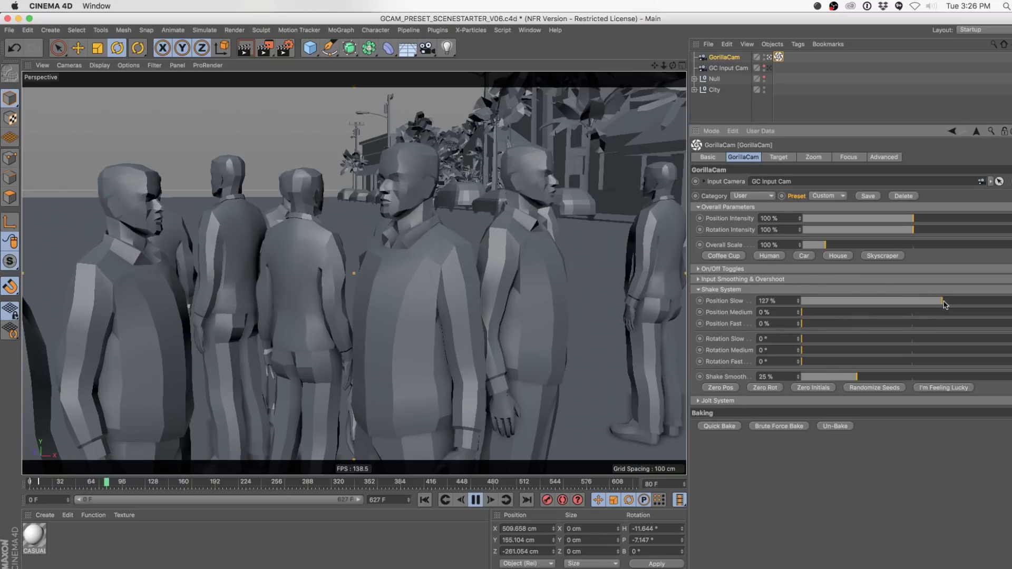
drag(963, 301, 1009, 301)
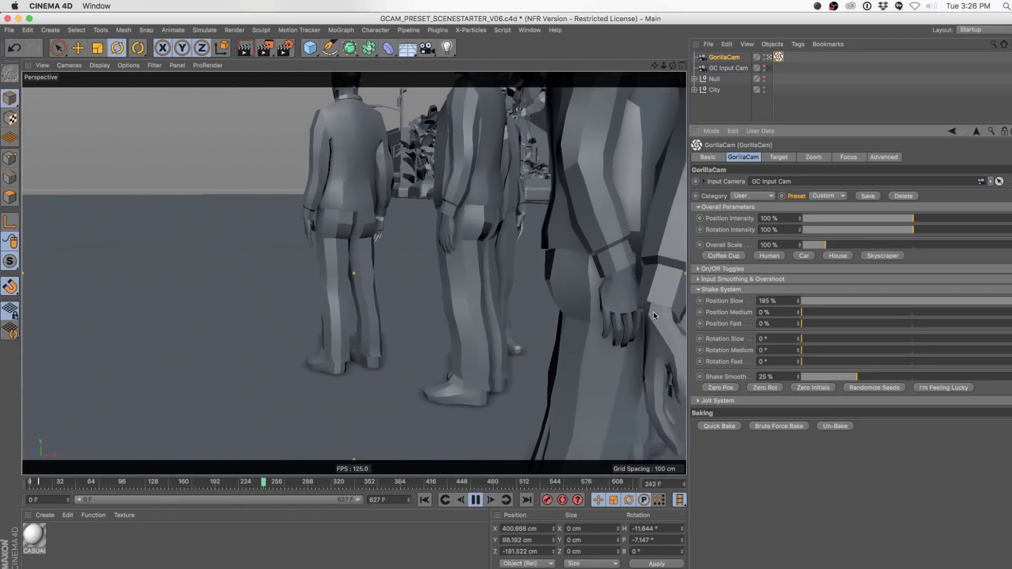
drag(812, 301, 779, 304)
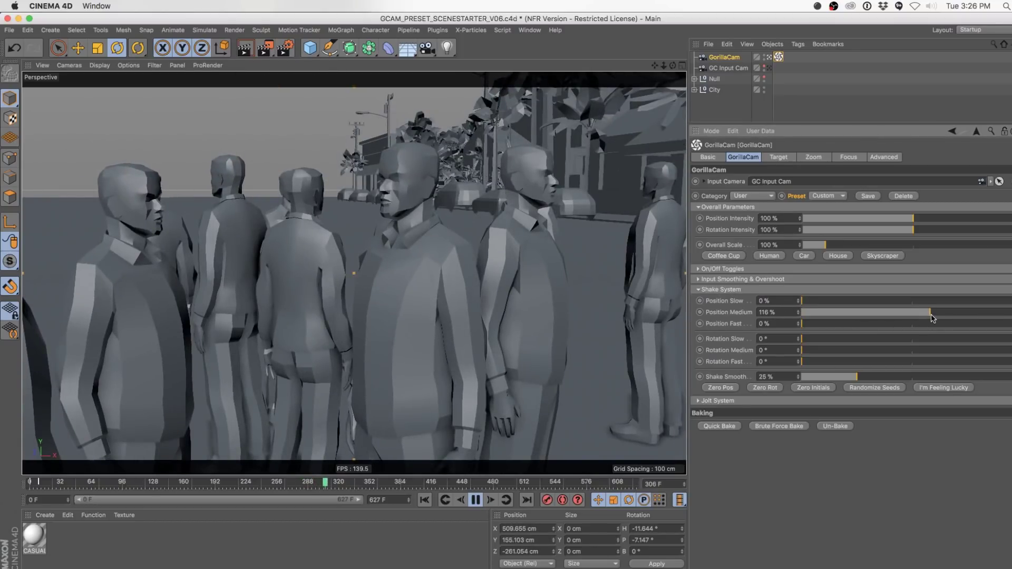
drag(931, 318, 941, 316)
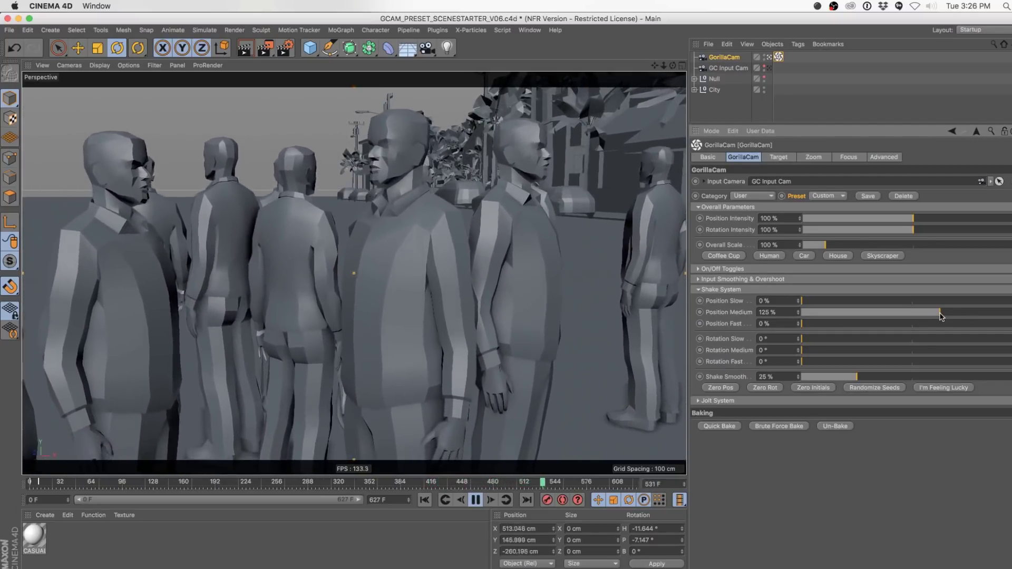
drag(903, 318, 805, 314)
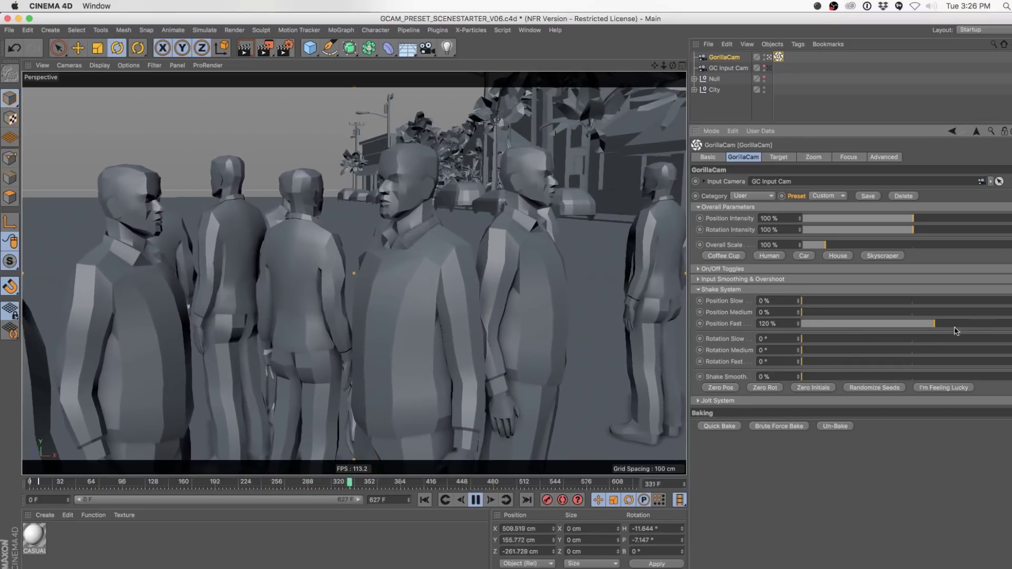
- Set Position Fast to 186 % and try Shake Smooth at 41 %, 99 % and 0 % on it
drag(1007, 323, 1007, 324)
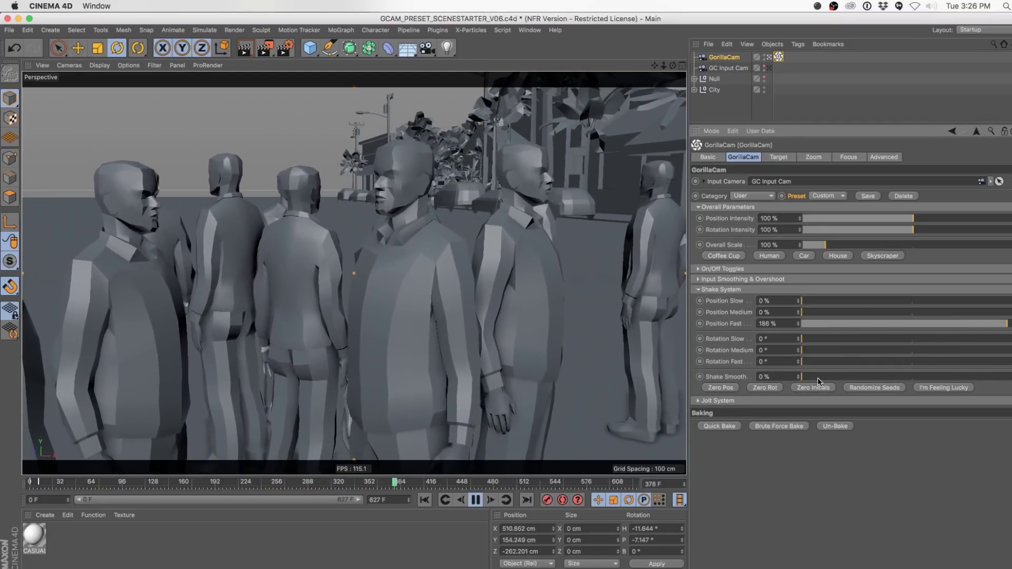
drag(817, 378, 921, 380)
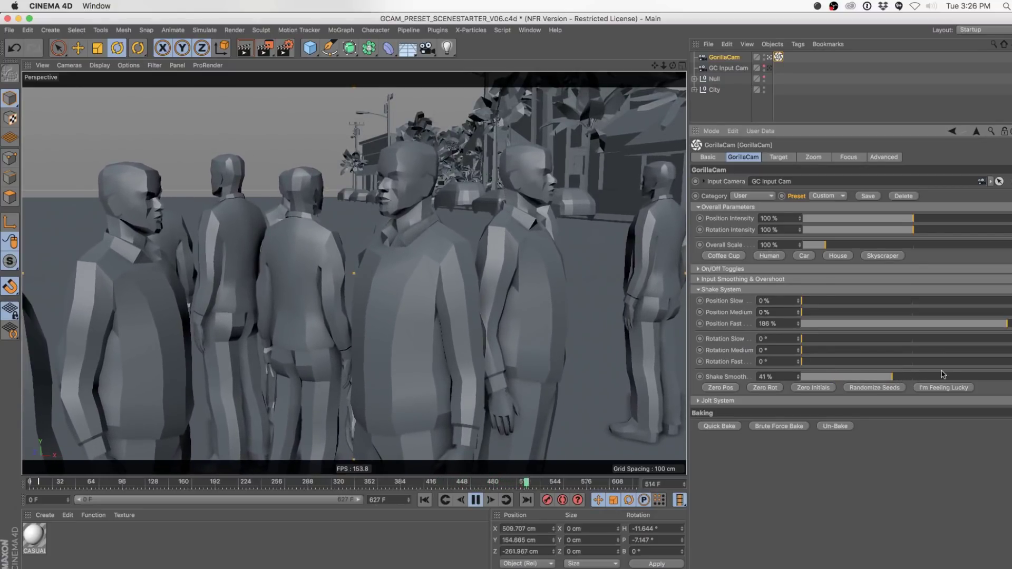
drag(943, 374, 1010, 378)
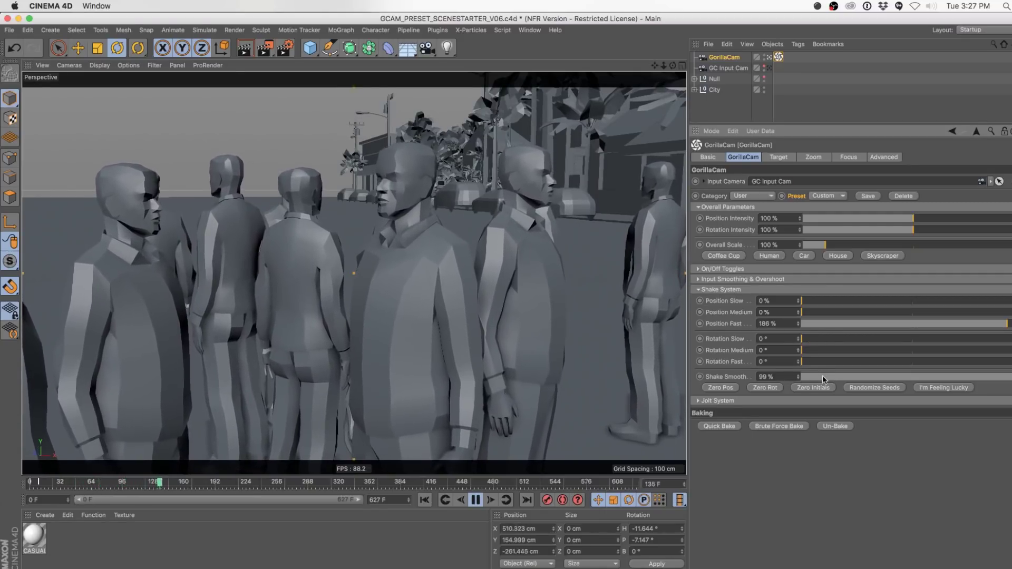
drag(820, 377, 784, 384)
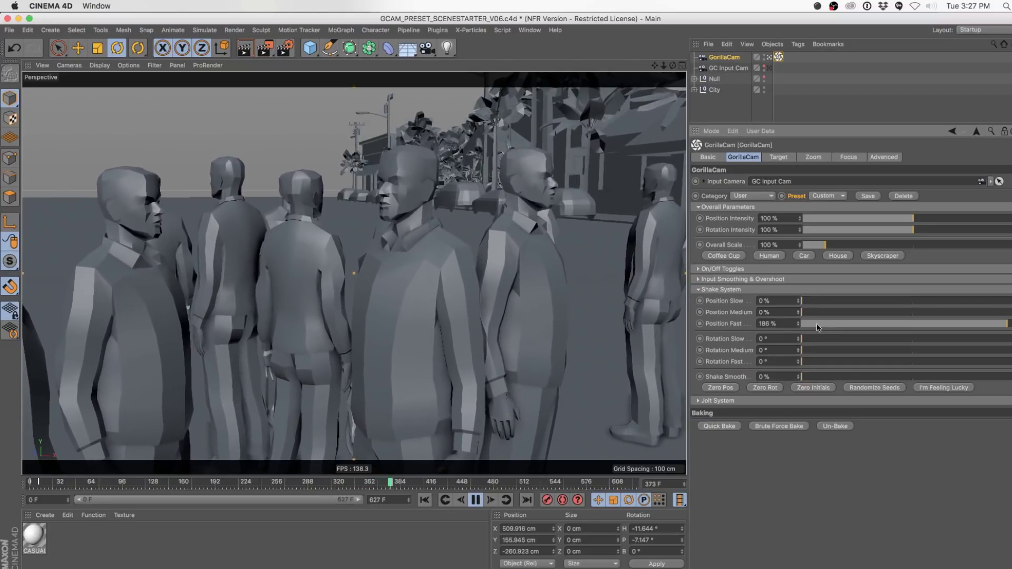
- Set Position Slow, Medium and Fast to 12, 34 and 16 %, Rotation Slow, Medium and Fast to 7, 17 and 8°, and Shake Smooth to 25 %
drag(817, 324, 784, 324)
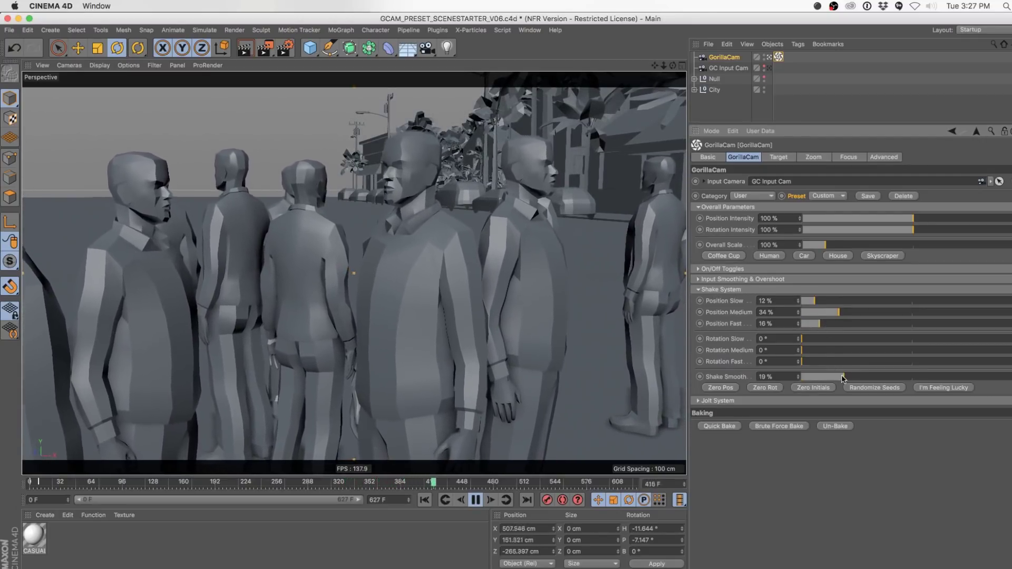
click(819, 338)
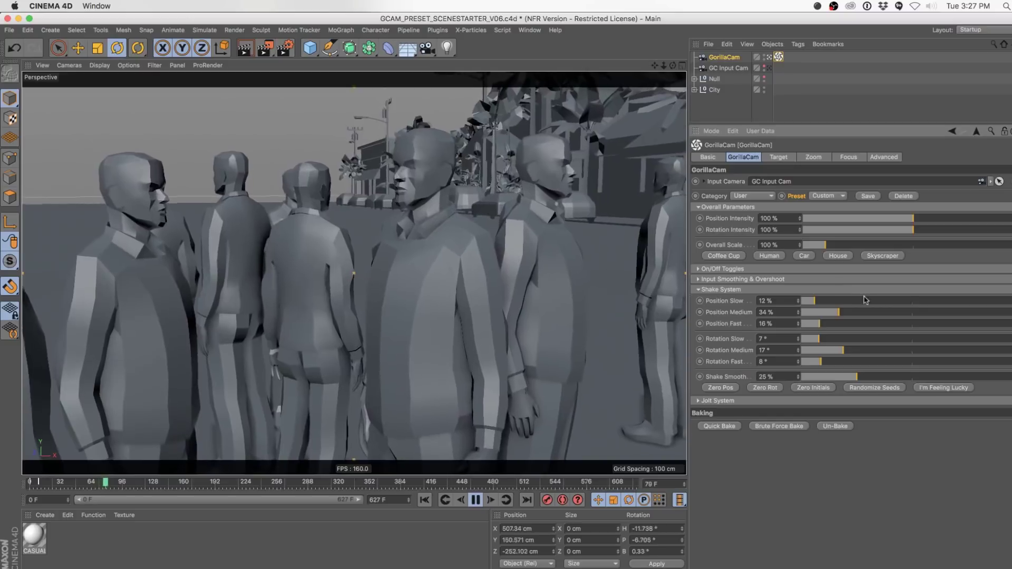
- Increase the shake by setting Position Medium to 122 %, Rotation Medium to 58° and Rotation Slow to 47°
click(930, 312)
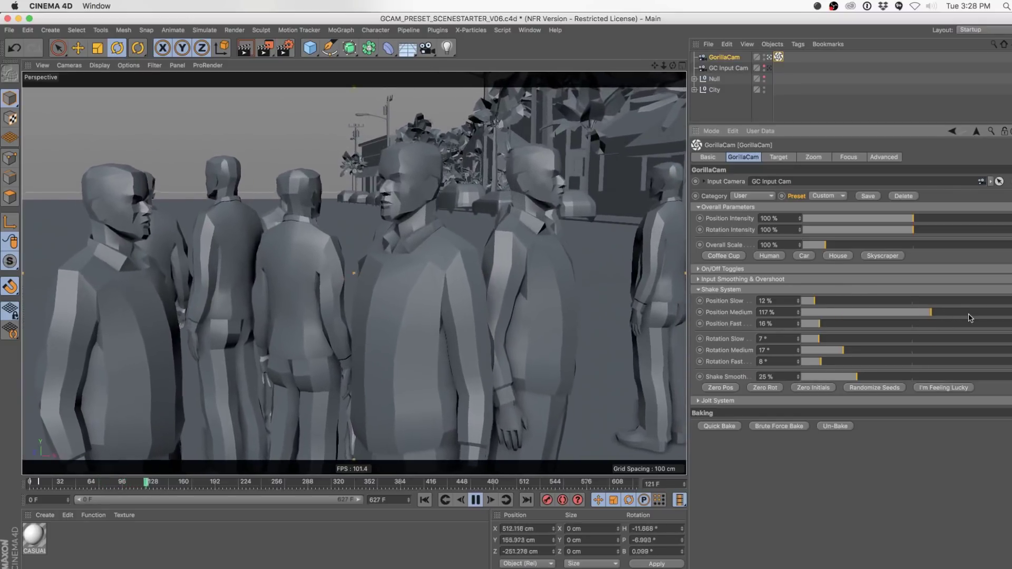
click(936, 314)
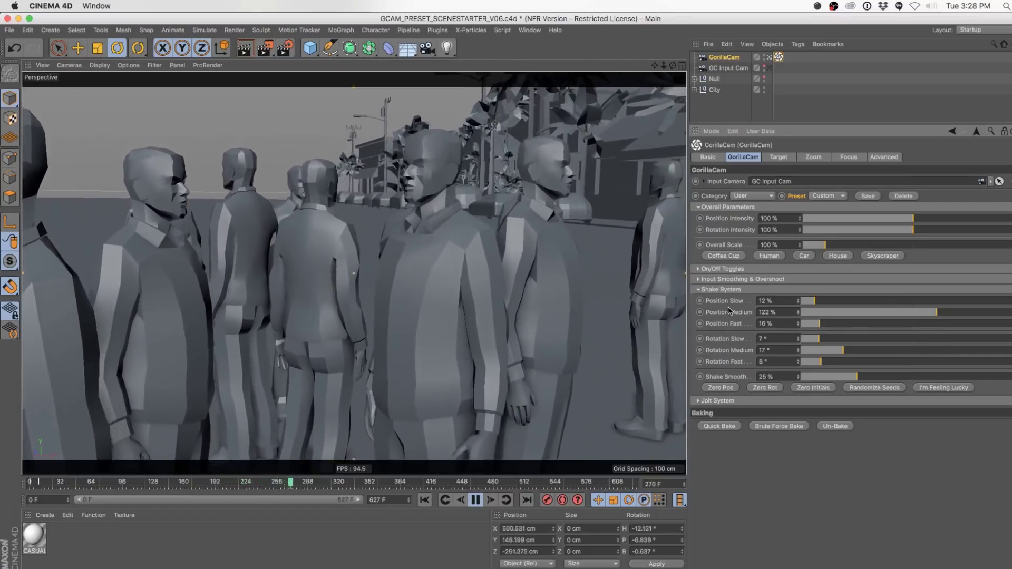
click(944, 350)
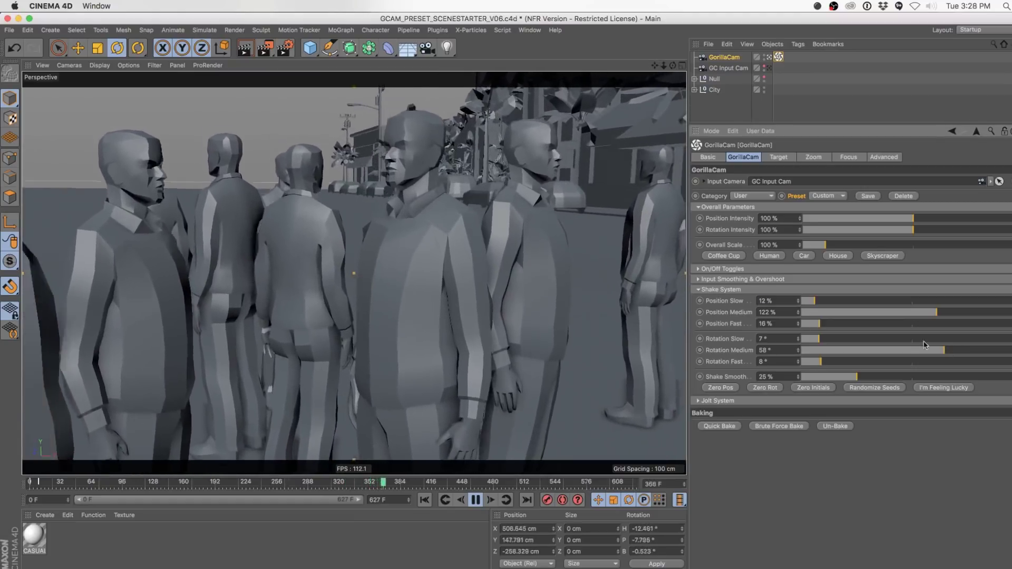
click(916, 340)
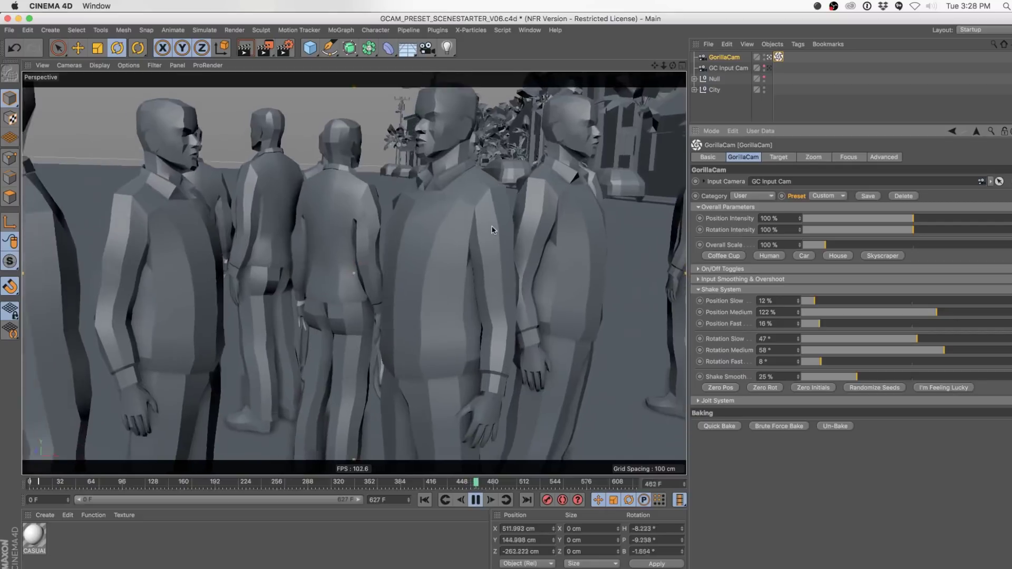
- In the advanced Global Shake & Jolt Ratios, set X and Z to 0 %, H to 2 % and B to 5 %
click(885, 157)
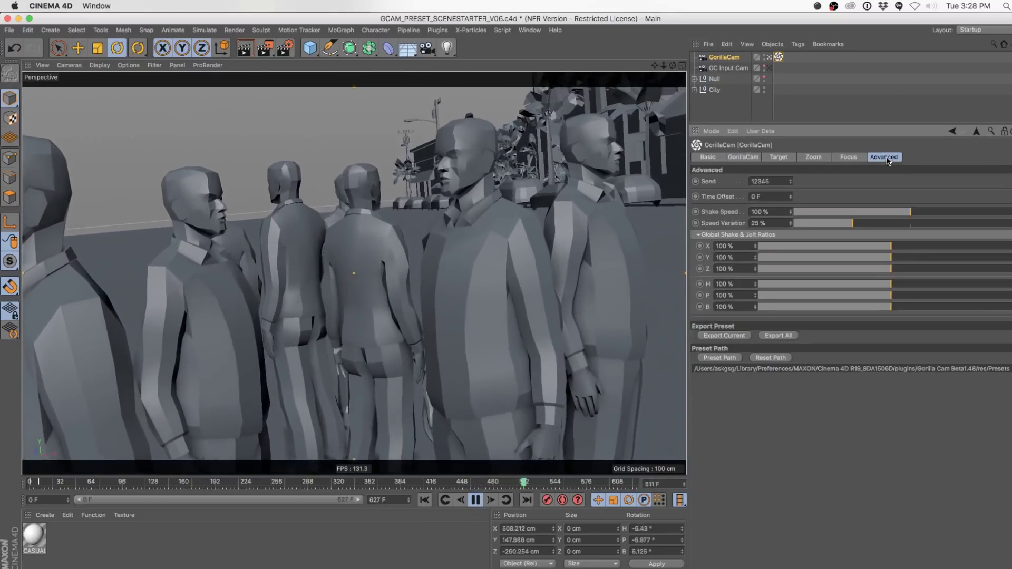
click(711, 235)
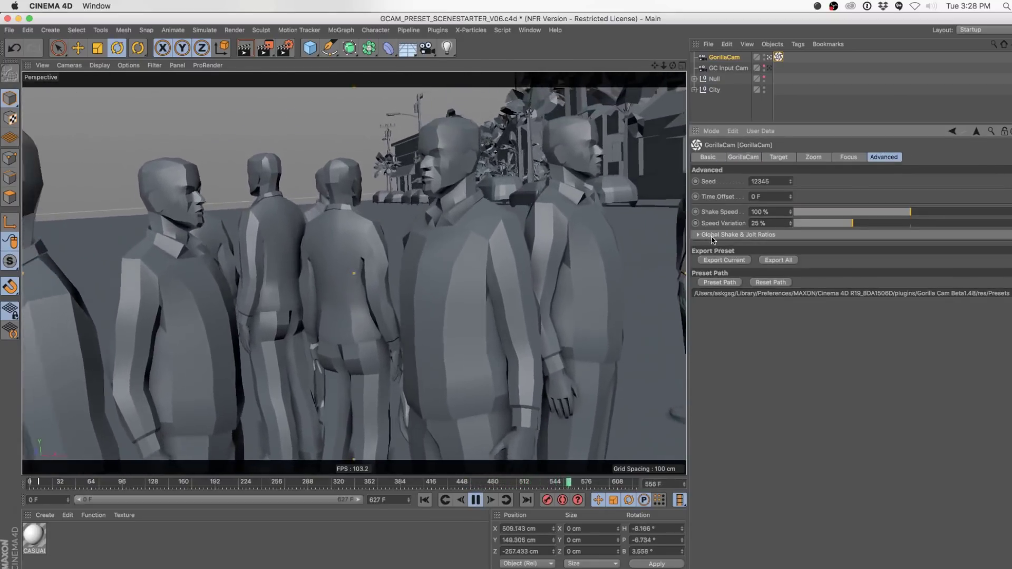
click(780, 235)
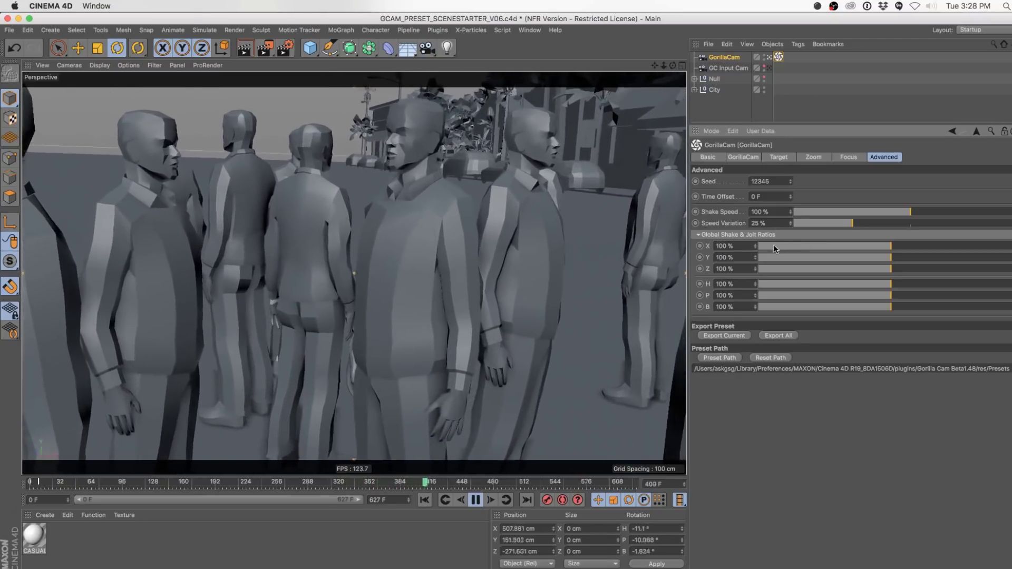
drag(766, 246, 758, 246)
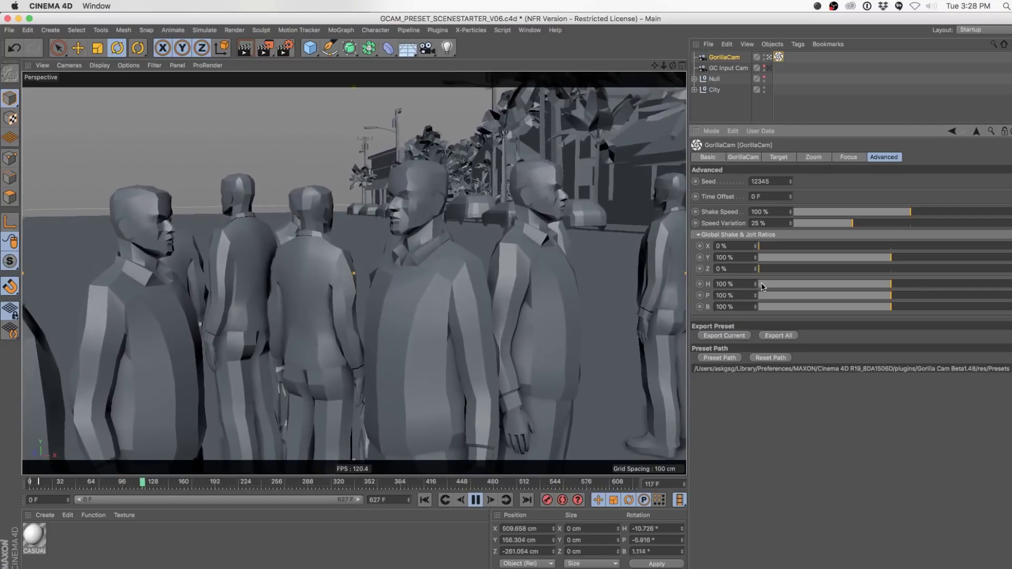
click(761, 283)
click(765, 307)
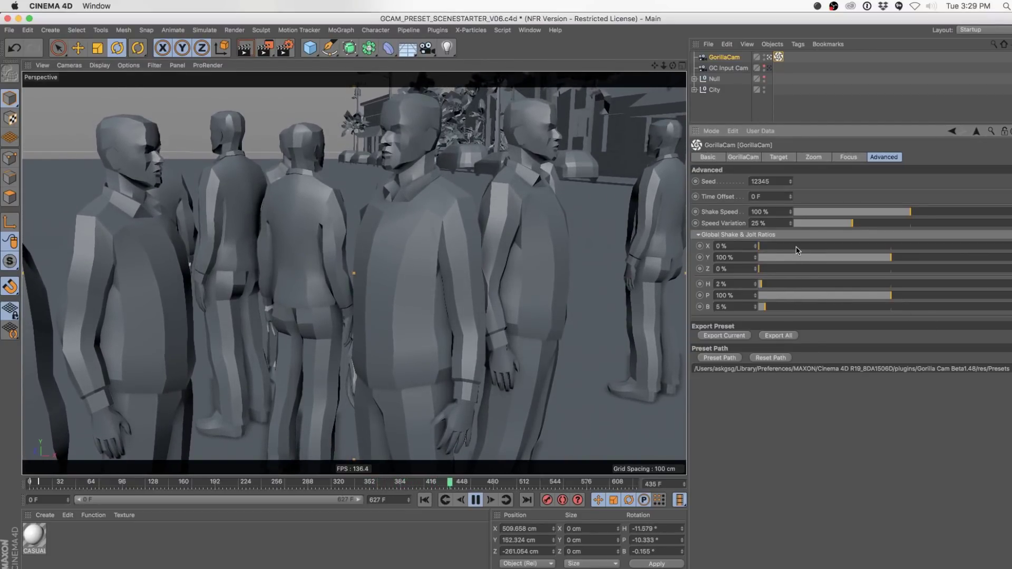
- In the Global Shake & Jolt Ratios, set X, Z and H to 32 % and B to 33 %
click(800, 246)
click(800, 268)
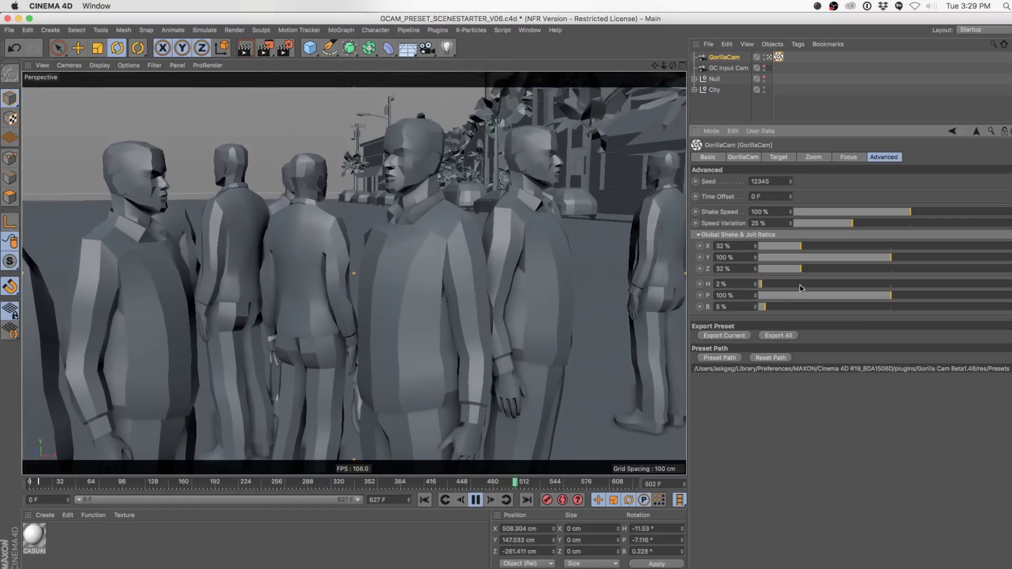
click(800, 283)
click(802, 306)
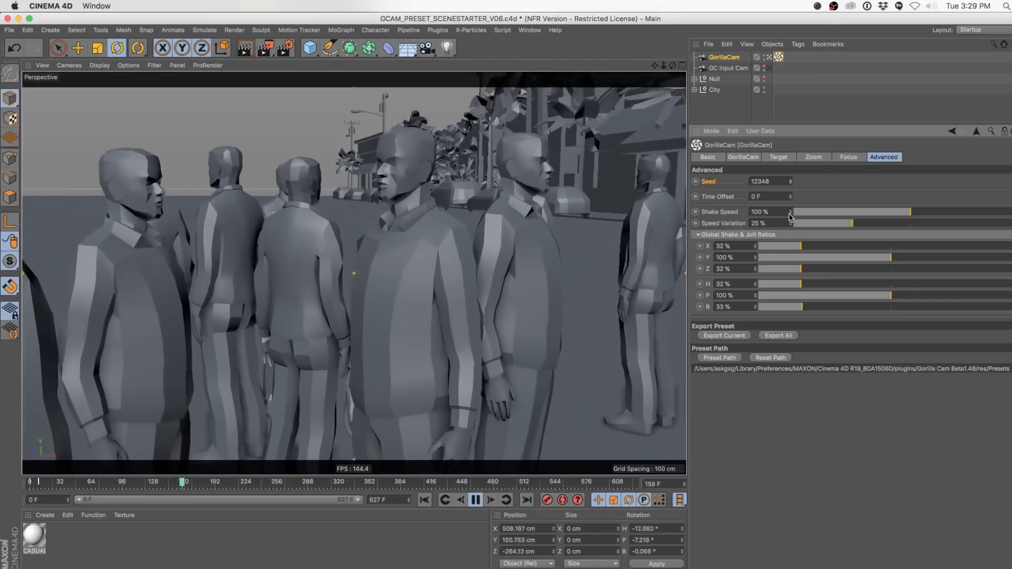
- Try Shake Speed at 48 %, raise it to 200 %, and stop the playback
click(849, 212)
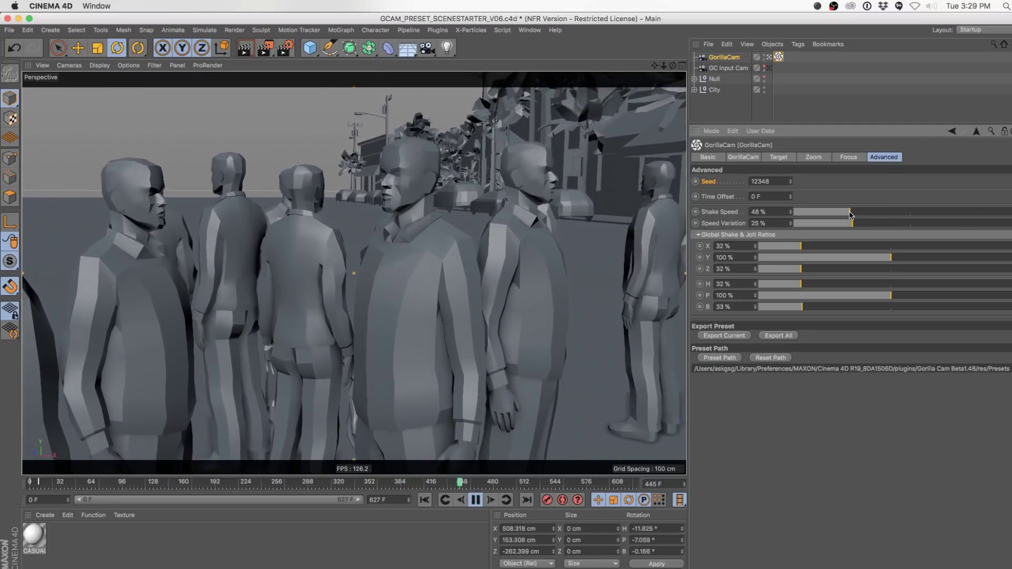
drag(850, 213, 1010, 212)
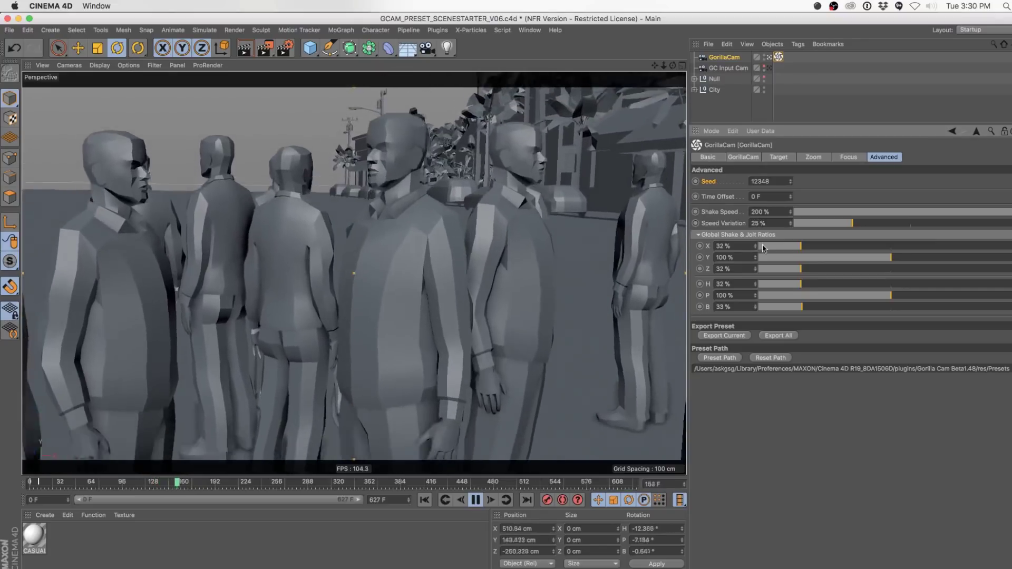
click(476, 501)
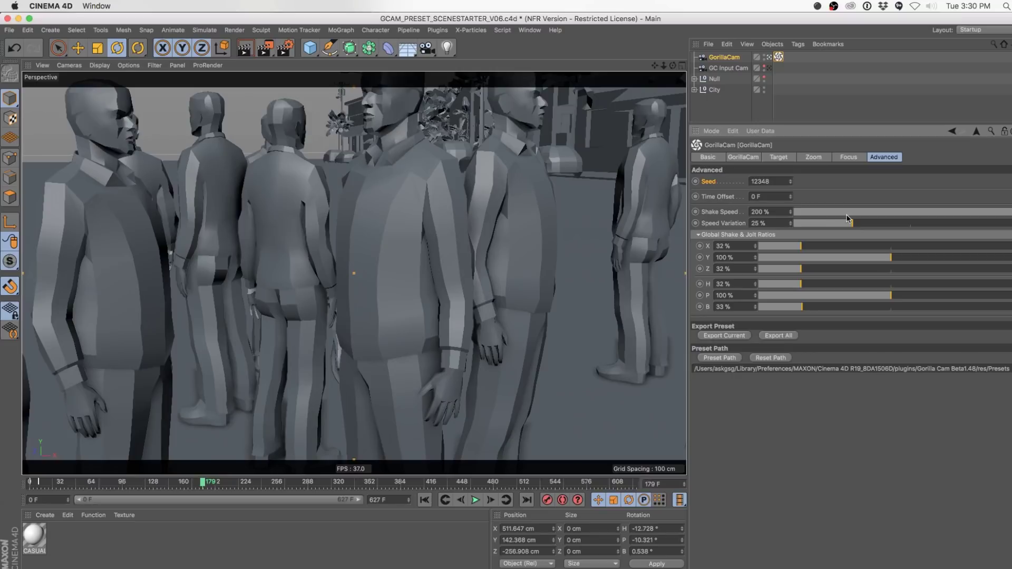
- Try Speed Variation at 0 % and scrub the animation from the start to about frame 260
drag(850, 222, 763, 227)
click(27, 483)
drag(28, 483, 281, 485)
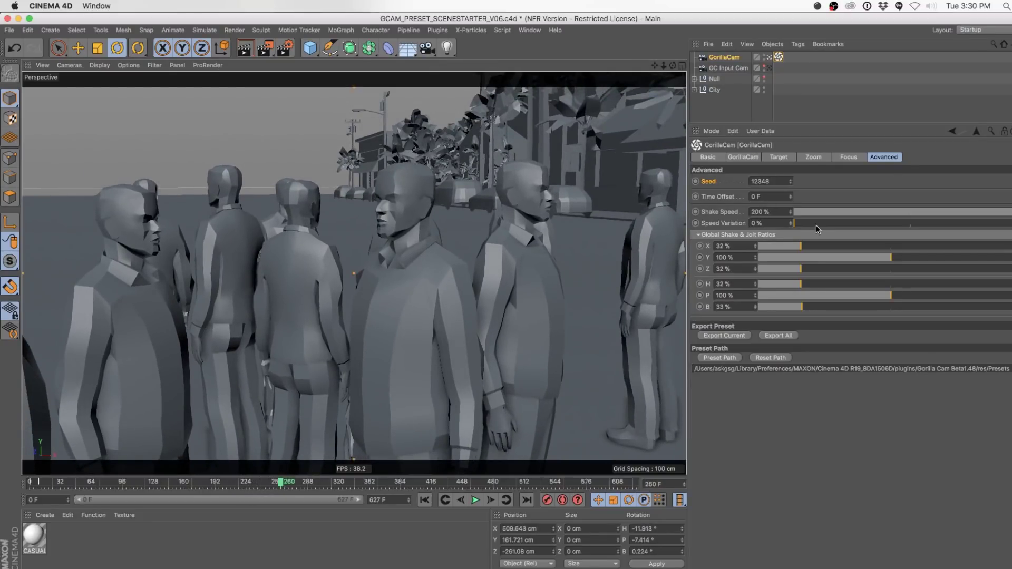
- Try Speed Variation at 100 %, preview the shake by playing and scrubbing the timeline, and return to frame 0
drag(816, 228, 1009, 223)
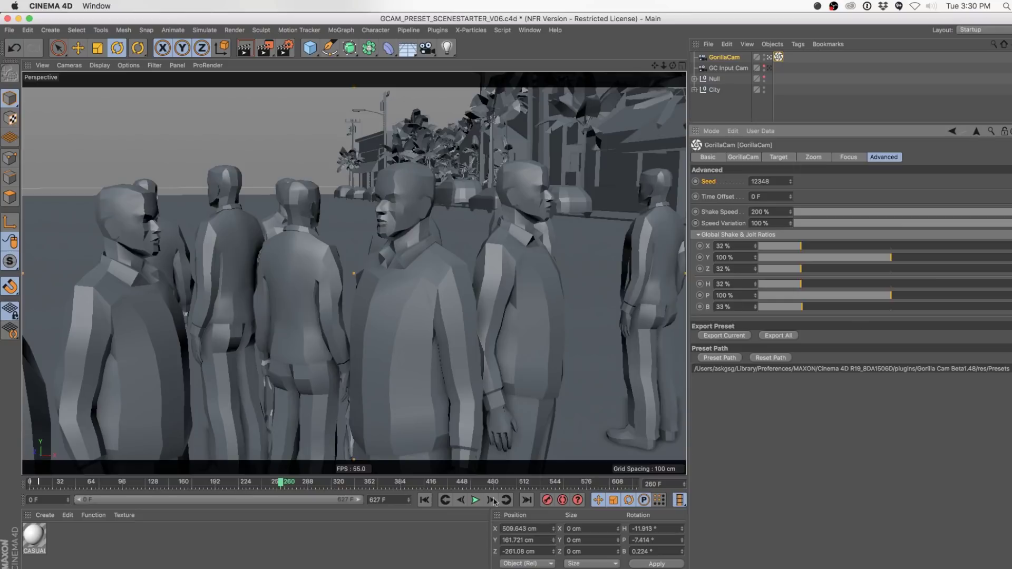
click(425, 500)
click(476, 500)
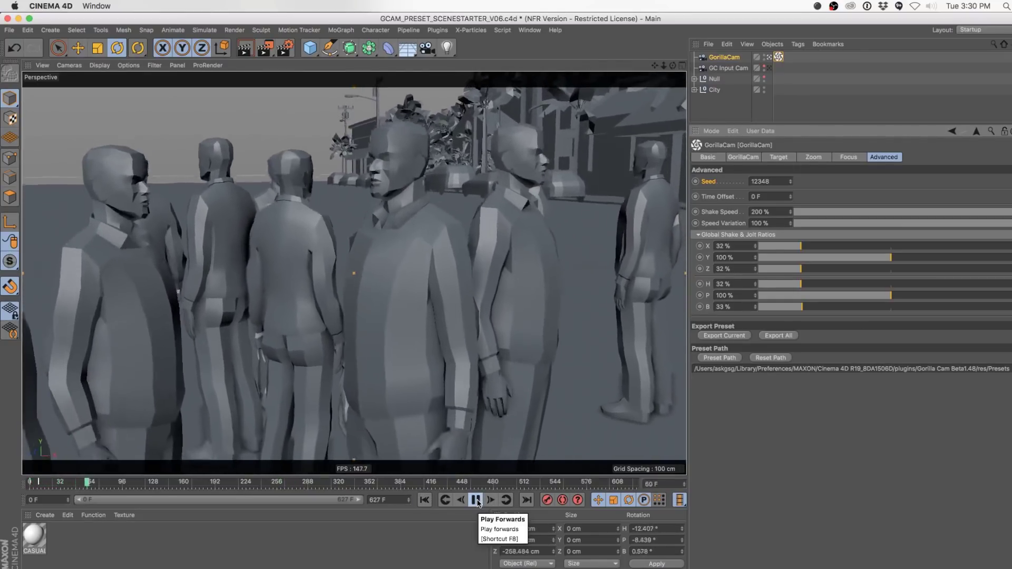
click(478, 504)
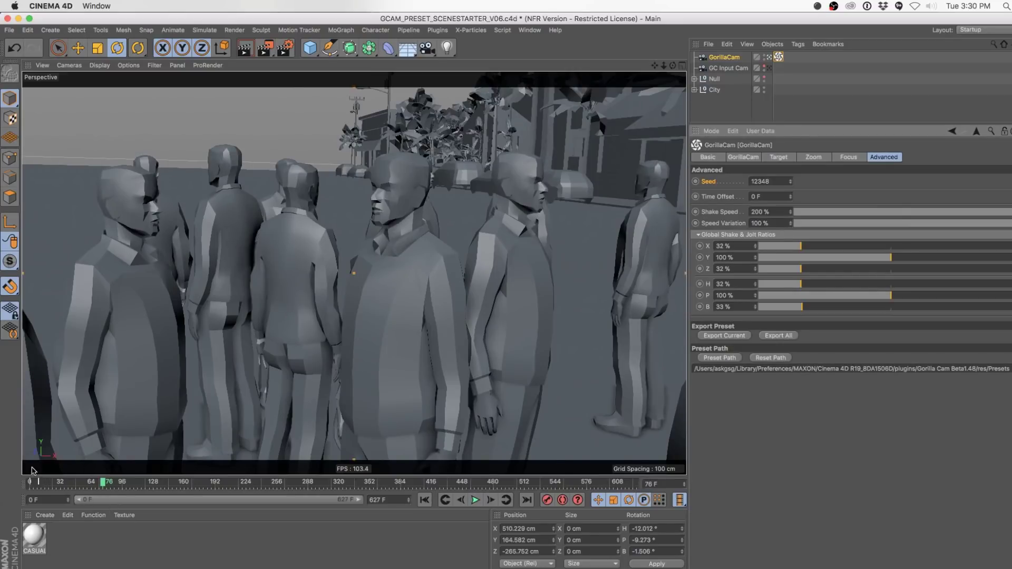
drag(103, 483, 292, 496)
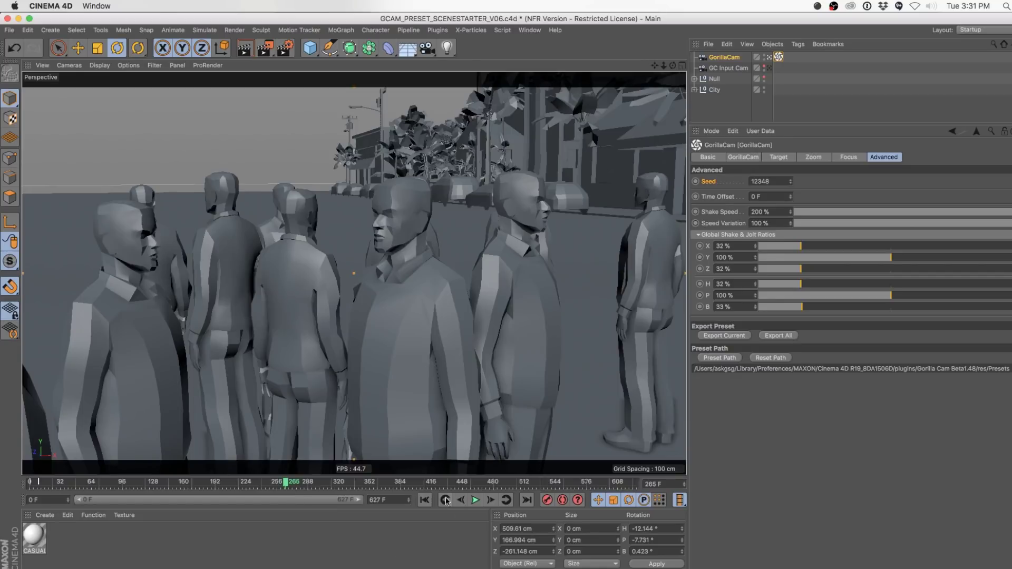
click(425, 499)
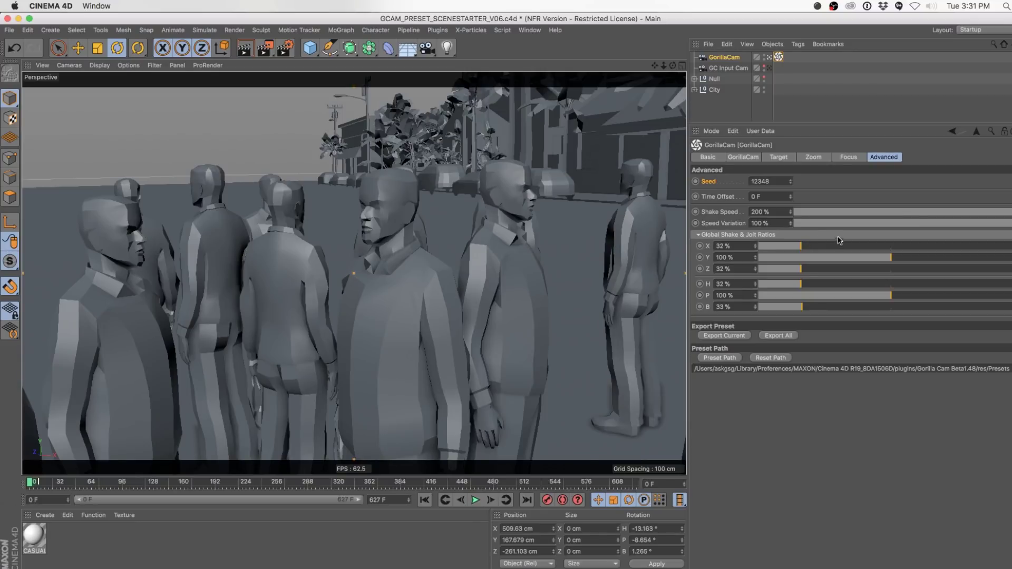
- Set Speed Variation to 25 %
click(764, 223)
text(25)
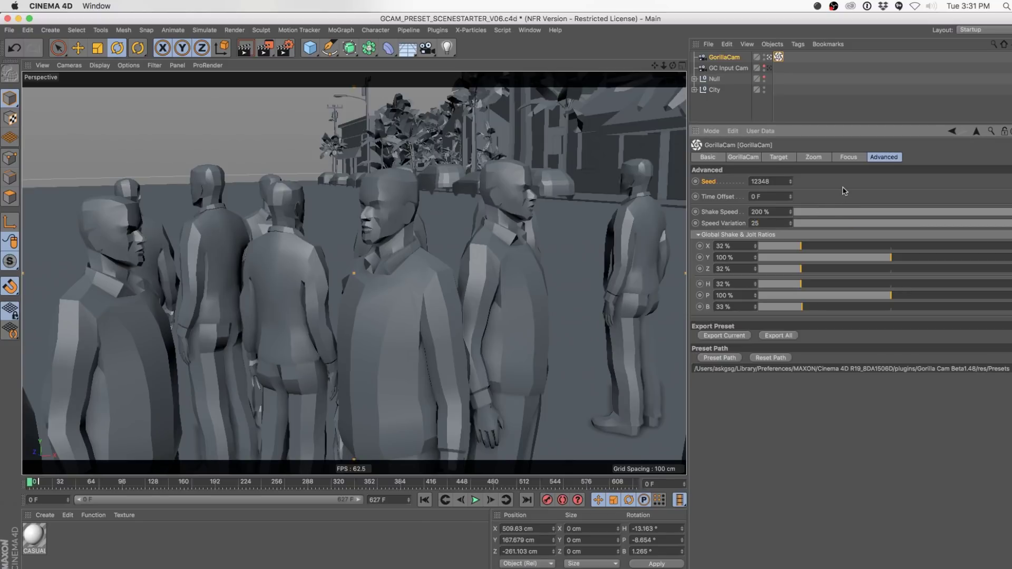
key(Return)
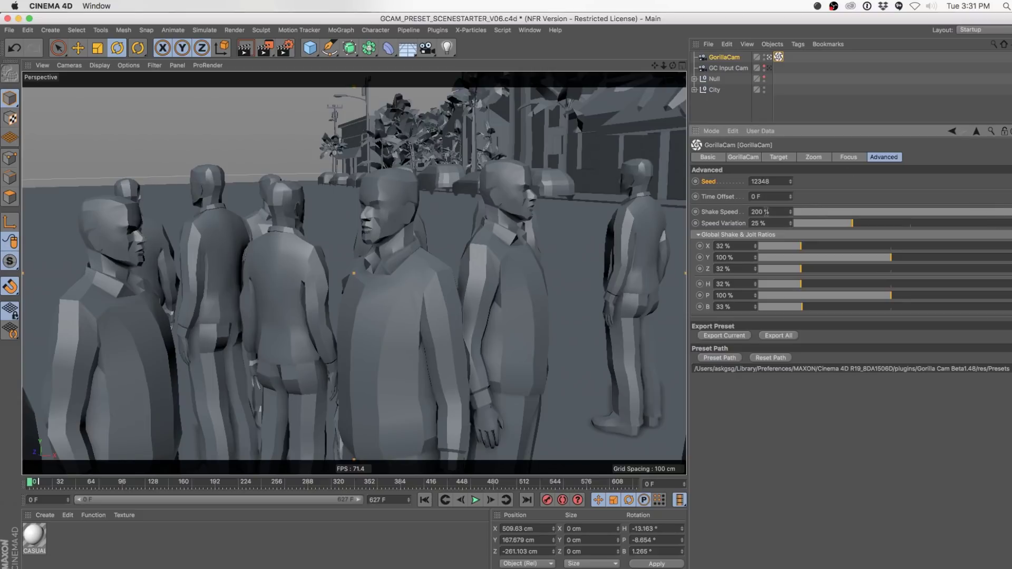
- Try Speed Variation at 100 % once more and restore it to 25 %
drag(852, 223, 1007, 222)
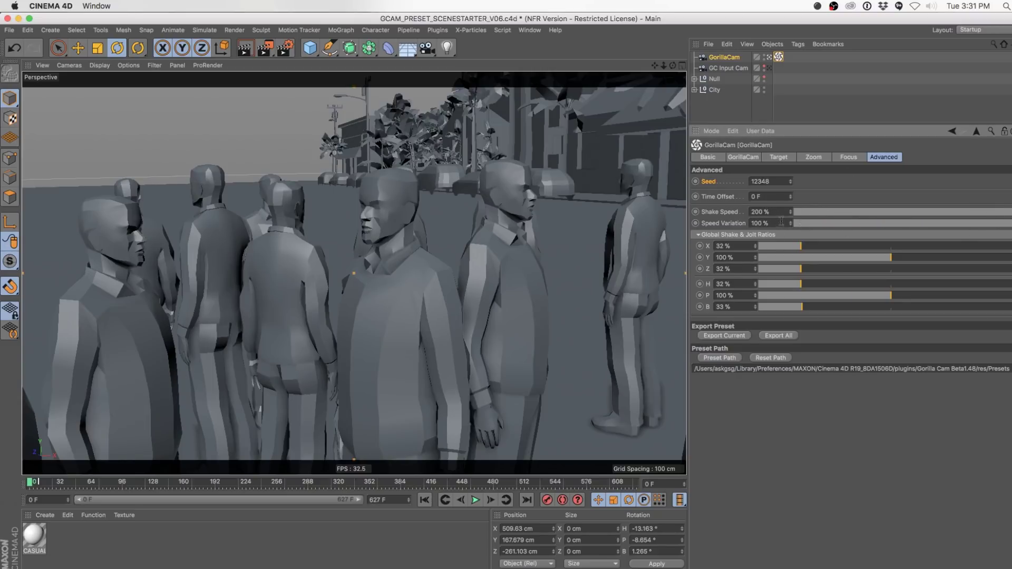
drag(771, 211, 760, 211)
key(Tab)
text(25)
key(Return)
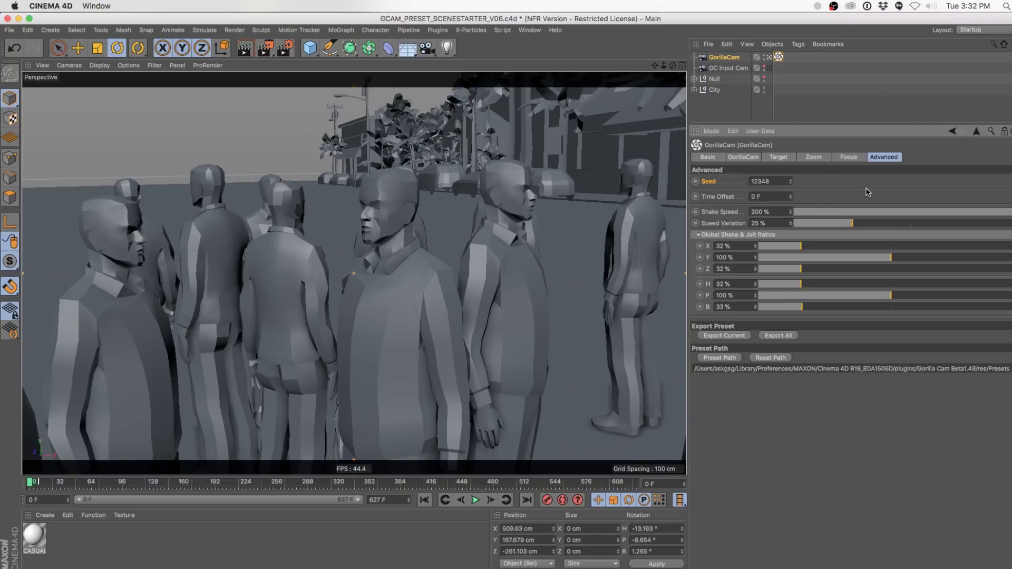
- Switch to Safari and read through the Twitch stream chat for viewers' questions and comments about GorillaCam
key(super+Tab)
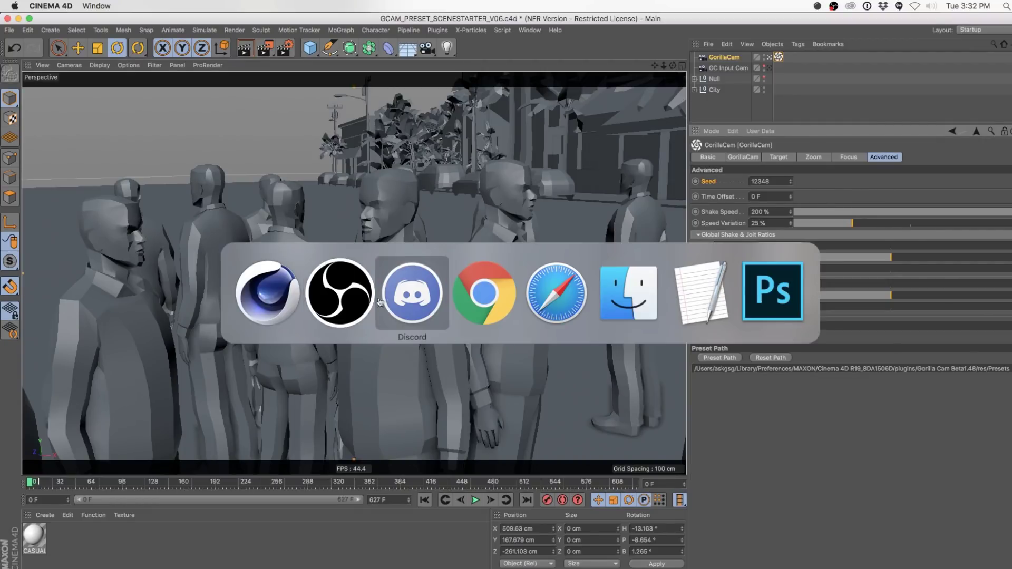
click(563, 298)
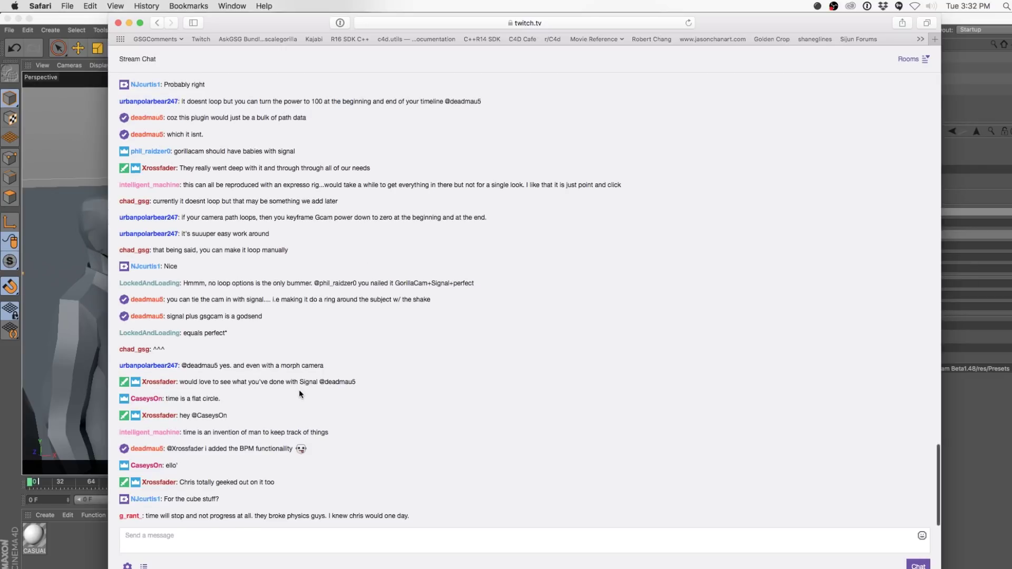
scroll(299, 390, up, 5)
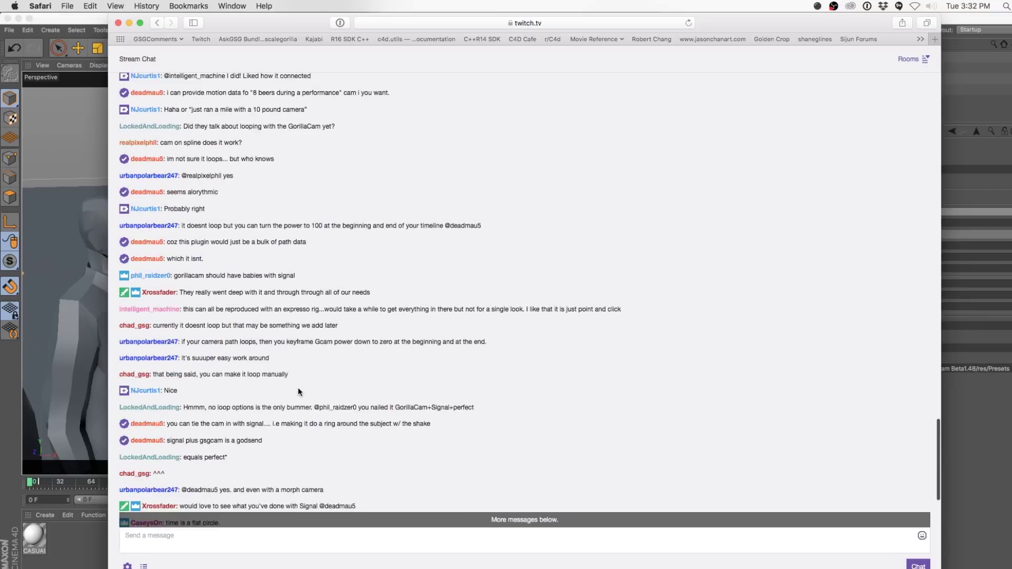
scroll(298, 387, up, 5)
scroll(297, 387, down, 10)
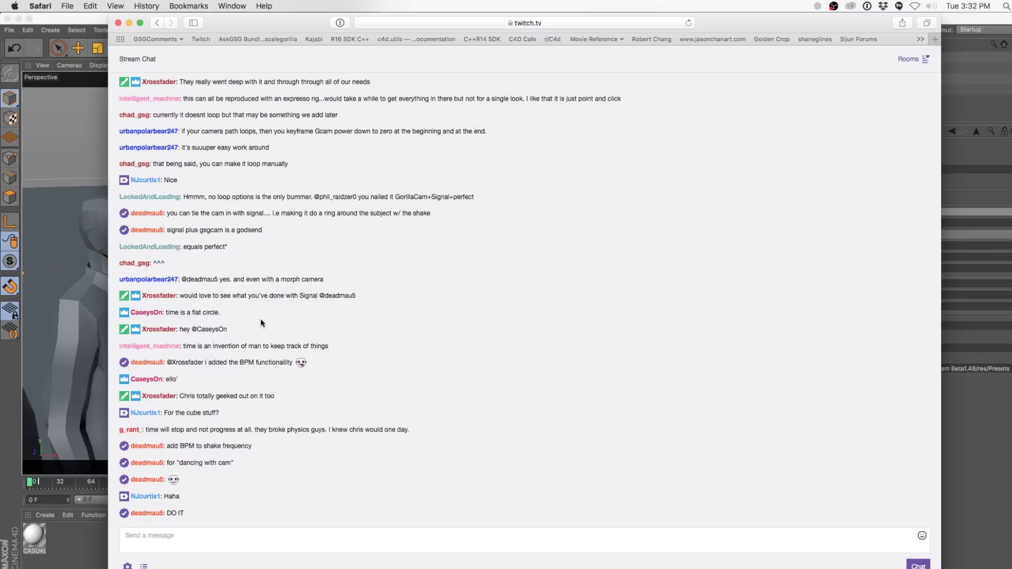
scroll(260, 325, up, 2)
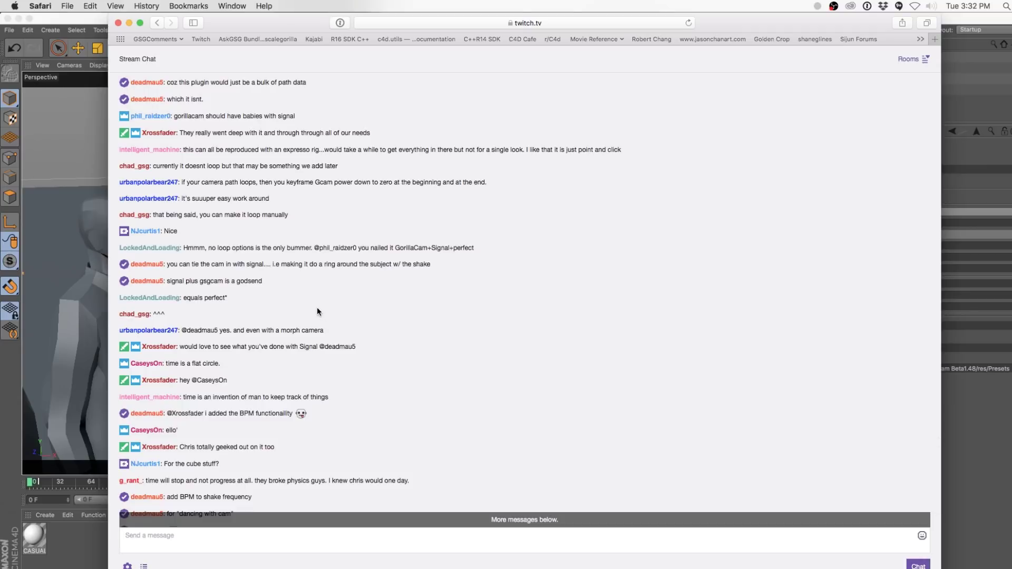
scroll(327, 304, up, 1)
scroll(326, 304, up, 5)
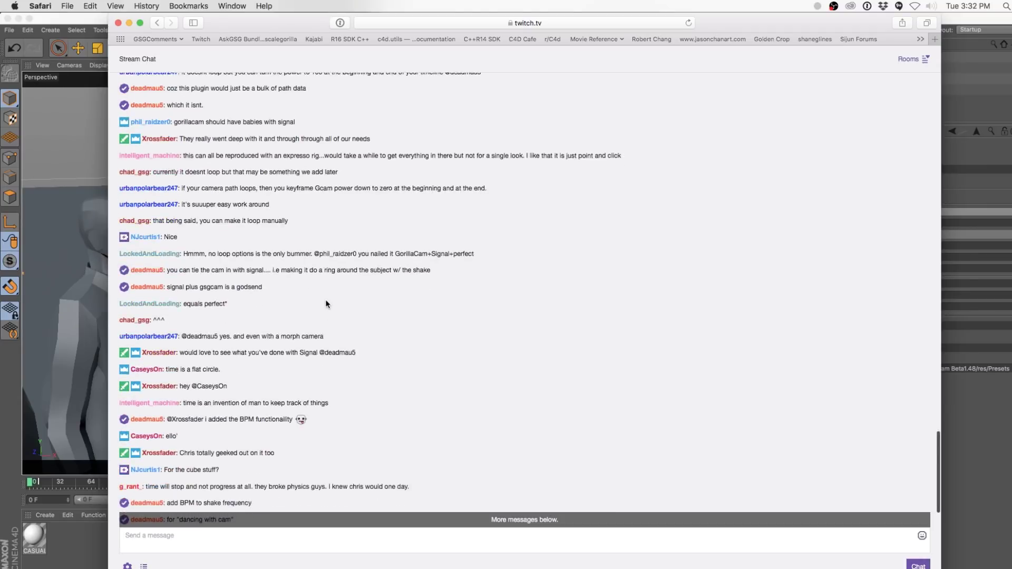
scroll(326, 304, up, 3)
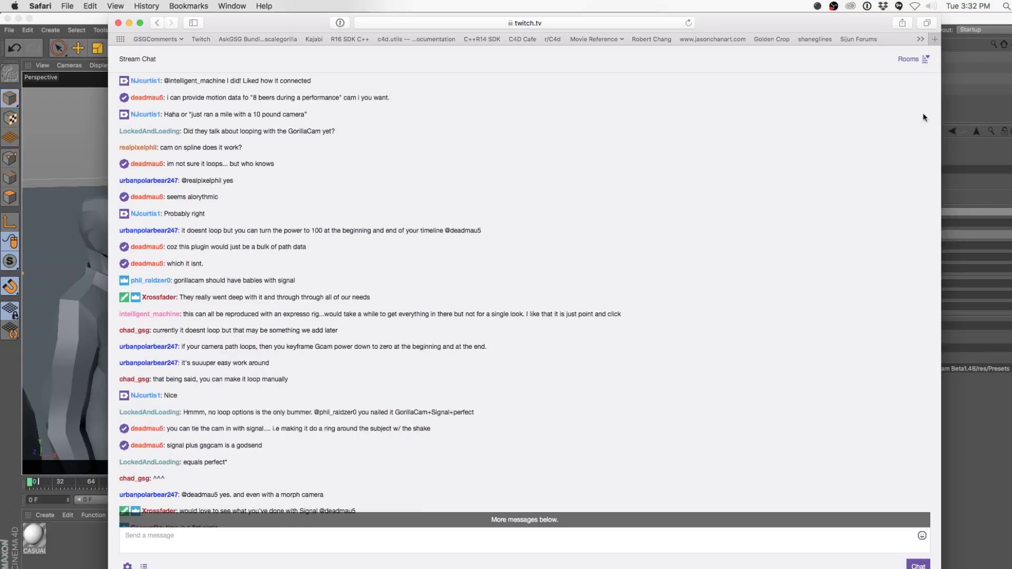
- Return to Cinema 4D and delete both the GorillaCam and GC Input Cam objects
click(978, 166)
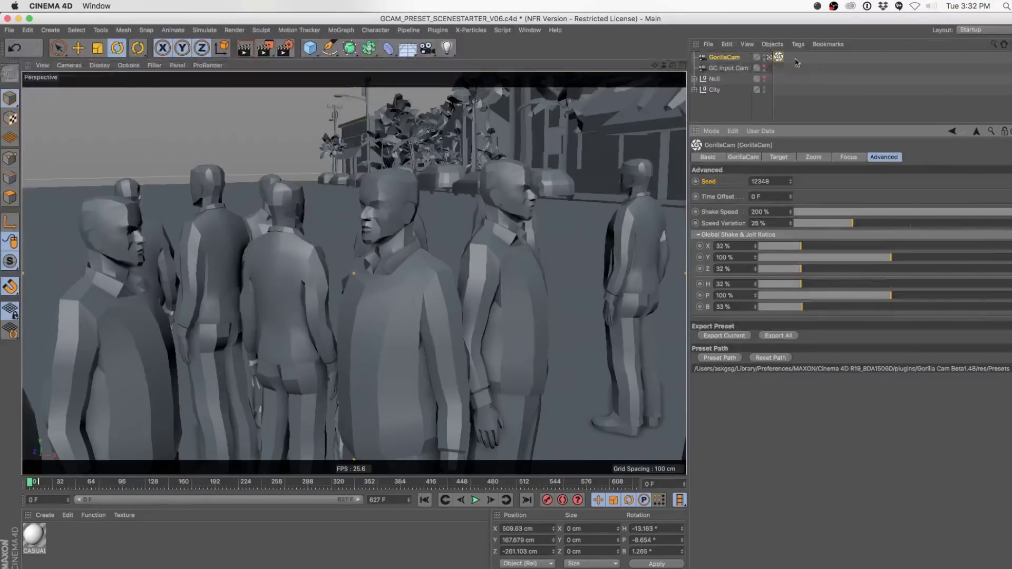
shift+click(723, 56)
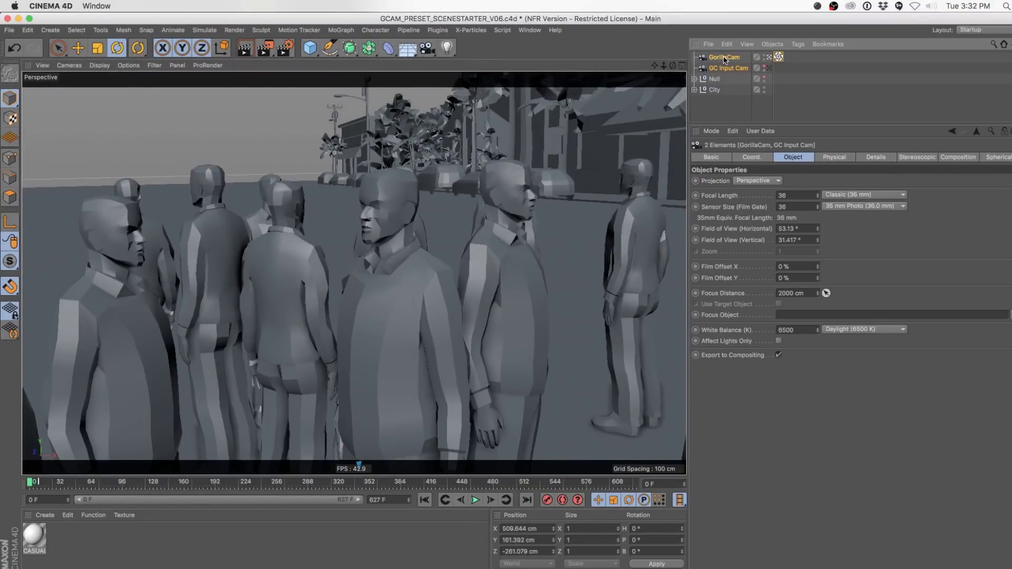
key(Delete)
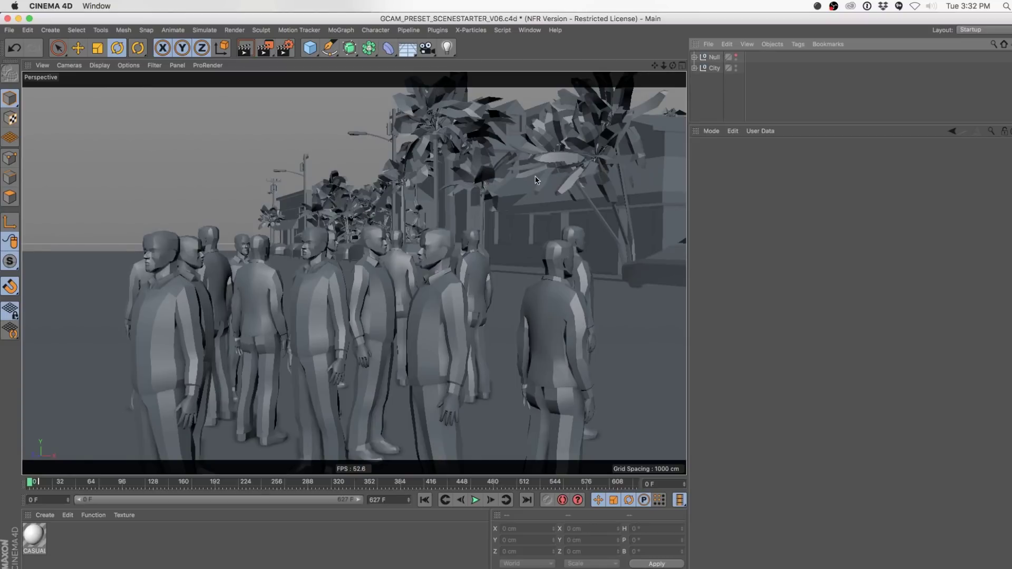
- In the top view, draw a curved three-point Bezier spline through the crowd, spanning about 159 cm in X and 838 cm in Z
middle_click(517, 159)
middle_click(516, 159)
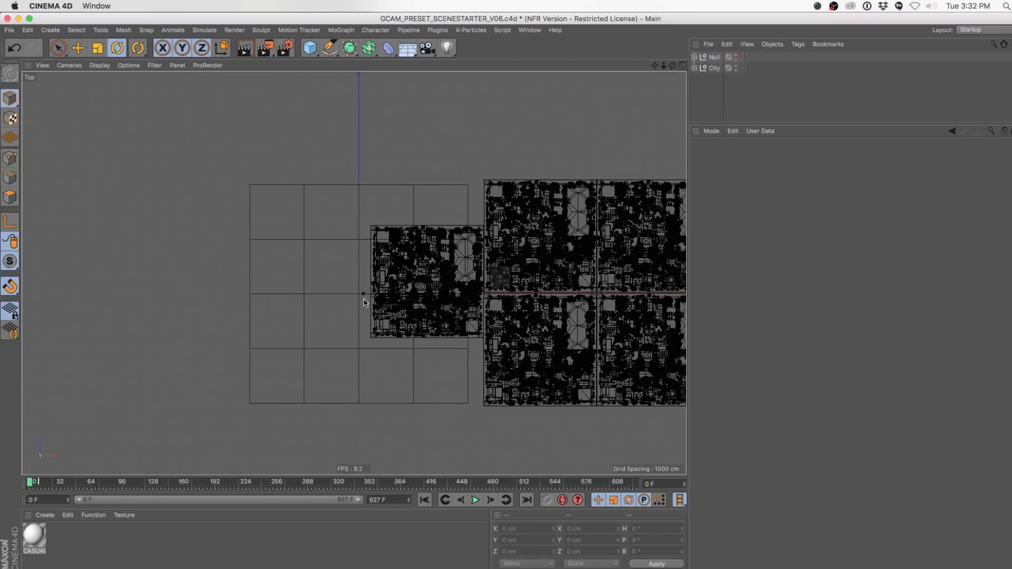
alt+right_drag(363, 300, 545, 275)
alt+middle_drag(417, 220, 509, 338)
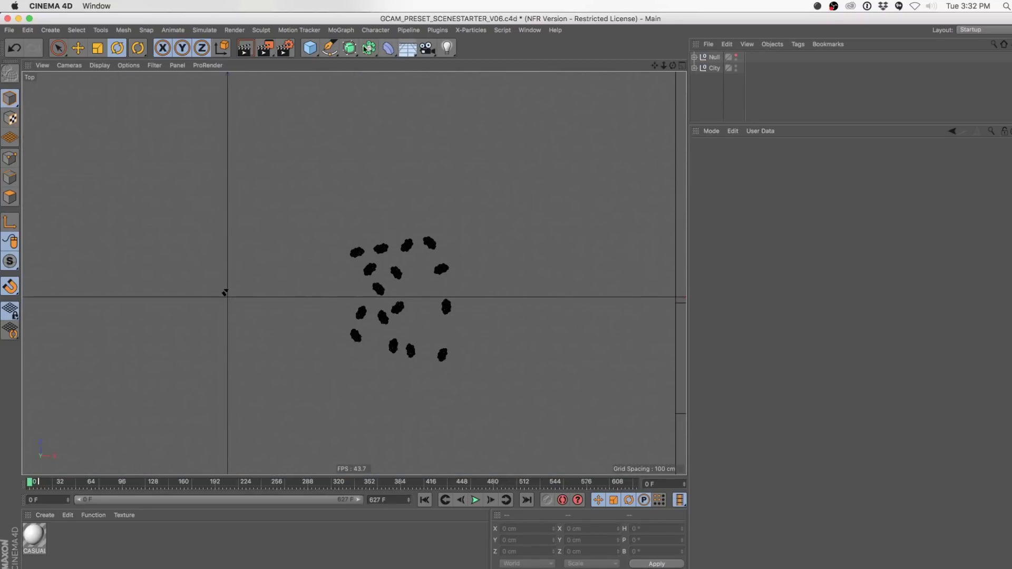
click(329, 48)
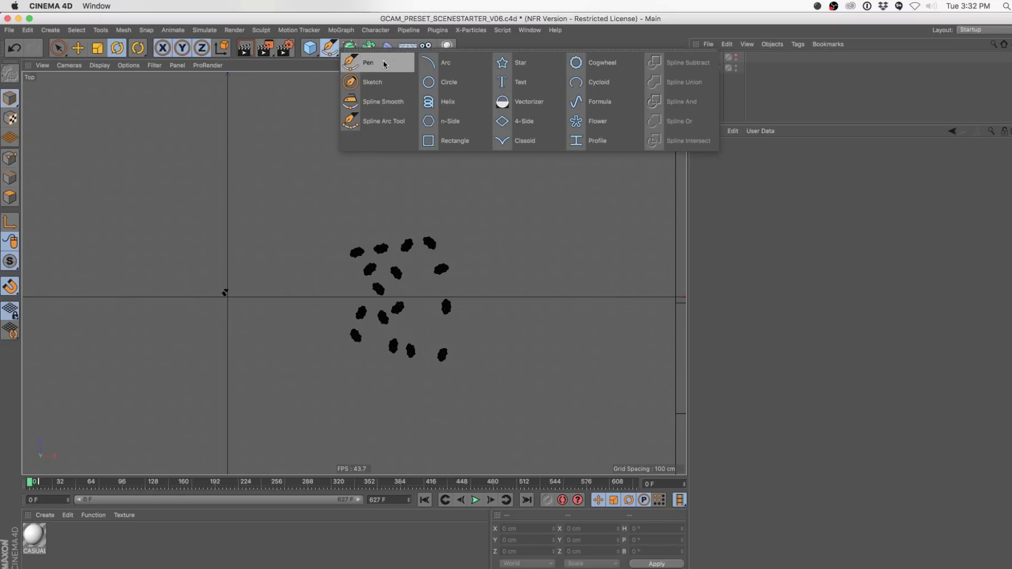
click(384, 64)
drag(393, 211, 397, 258)
click(423, 318)
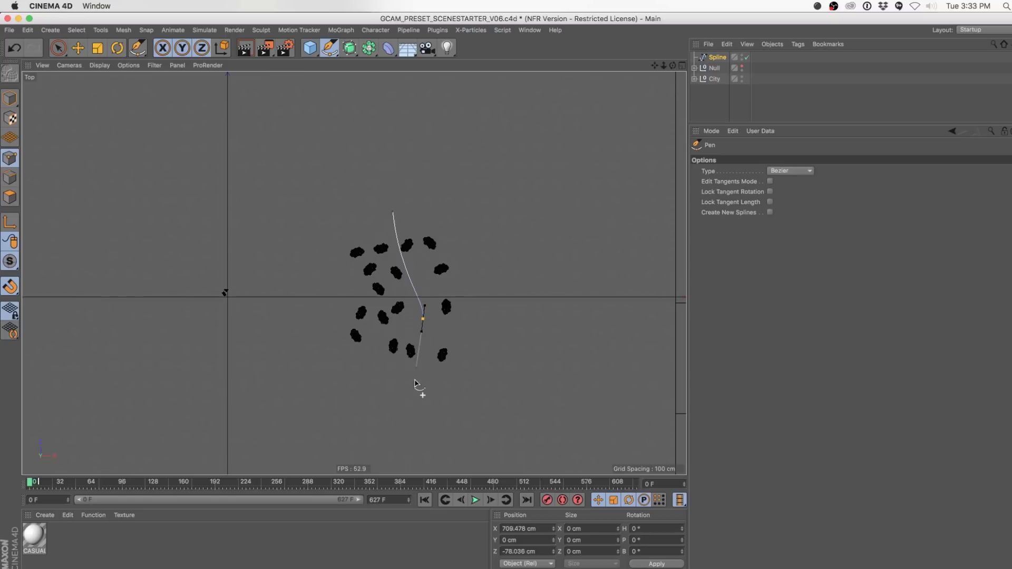
drag(379, 442, 347, 473)
key(space)
- Lengthen the tangents of the spline's middle point and rotate them to smooth the curve
click(423, 318)
key(t)
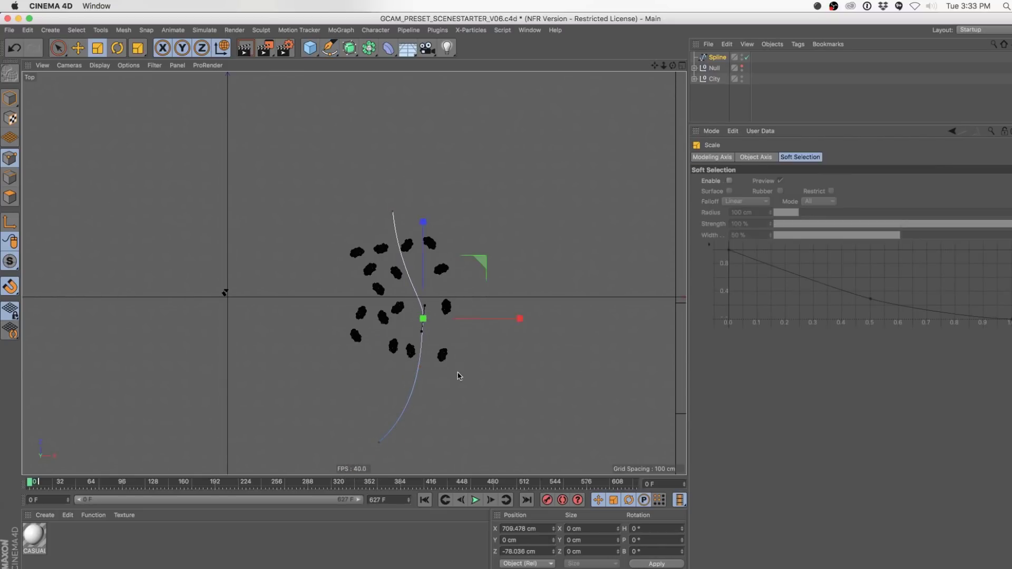
drag(458, 377, 527, 377)
key(r)
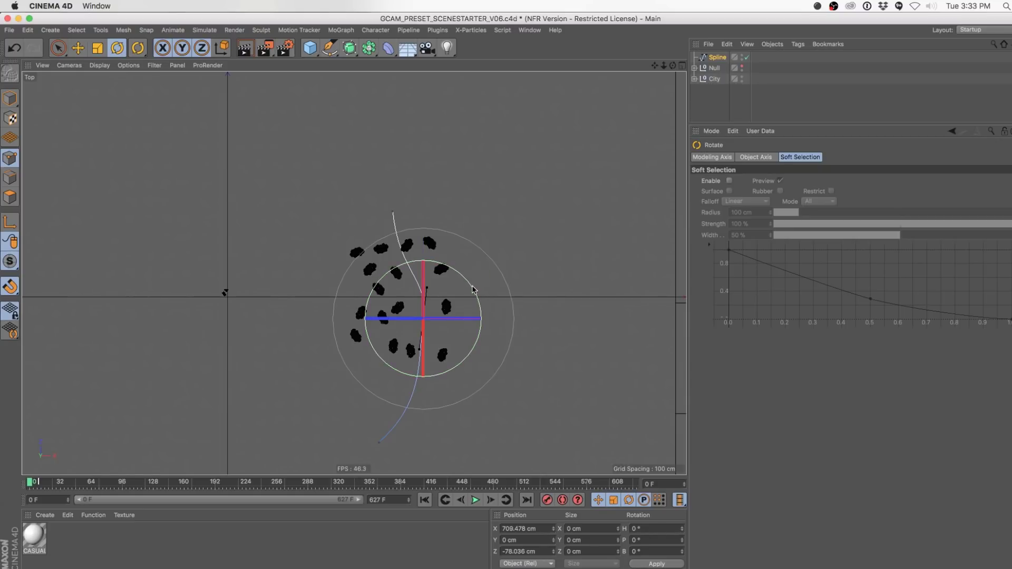
drag(476, 290, 455, 275)
key(super+z)
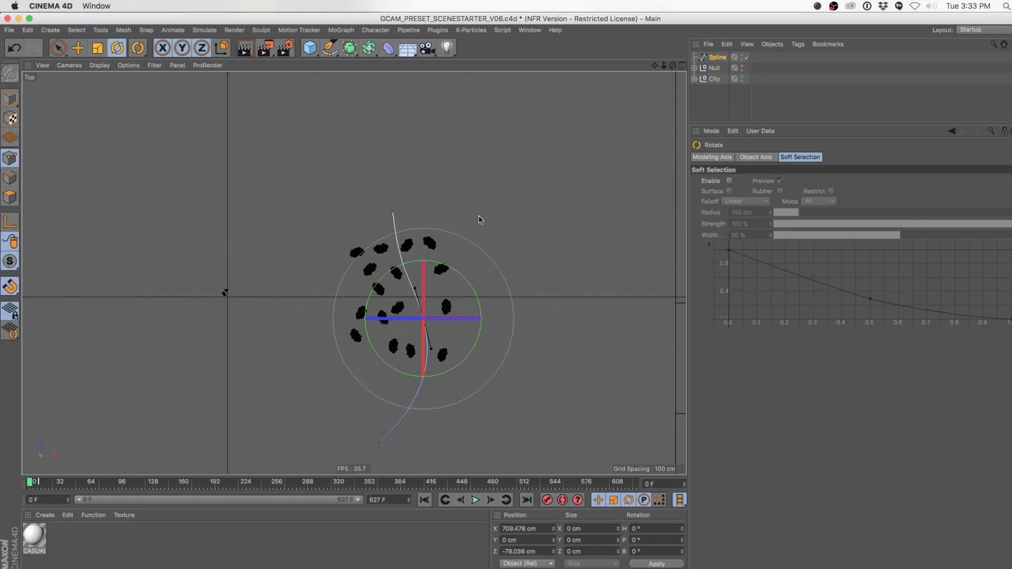
- In the perspective view, raise all the spline's points vertically to about the crowd's head height
key(F5)
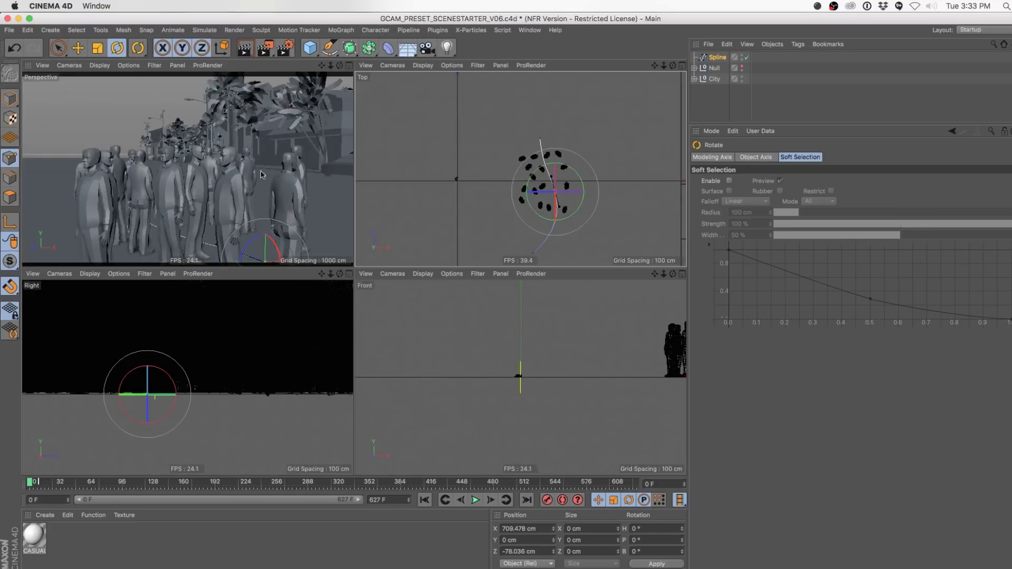
key(F1)
key(super+a)
key(e)
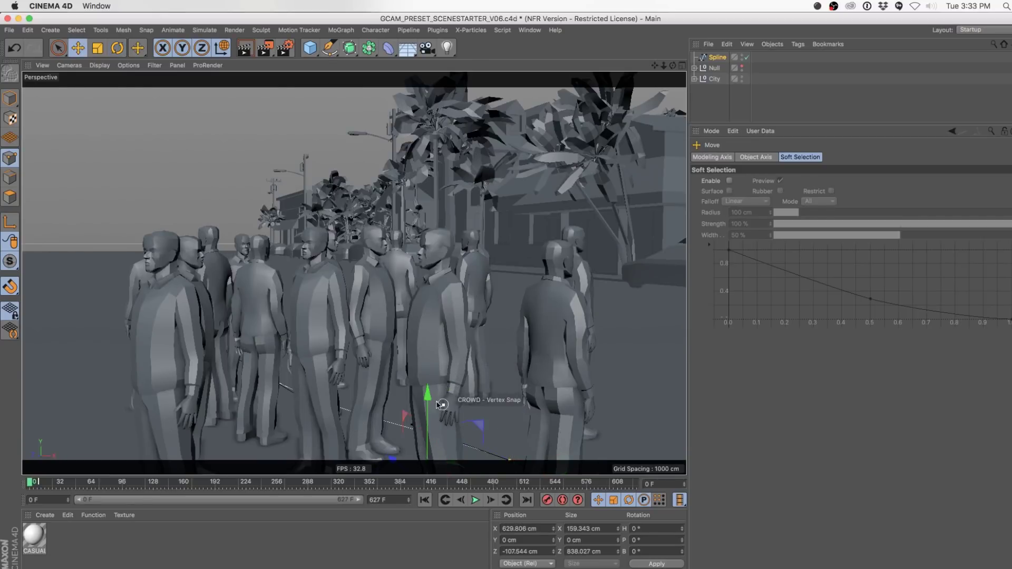
drag(428, 400, 465, 179)
- Add a new standard camera to the scene
click(427, 47)
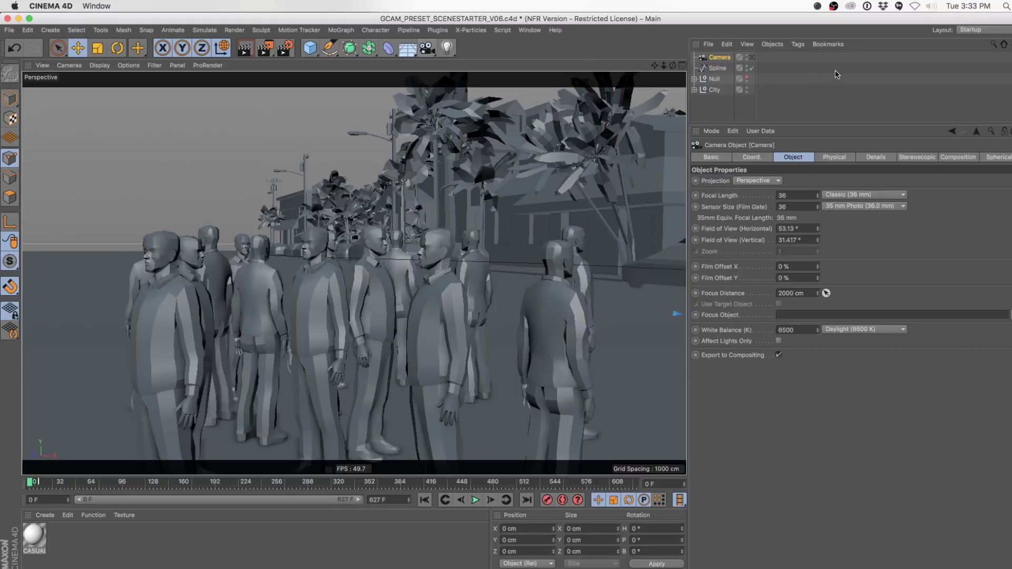
- Add an Align to Spline tag to the new camera and assign the crowd spline as its path
right_click(713, 59)
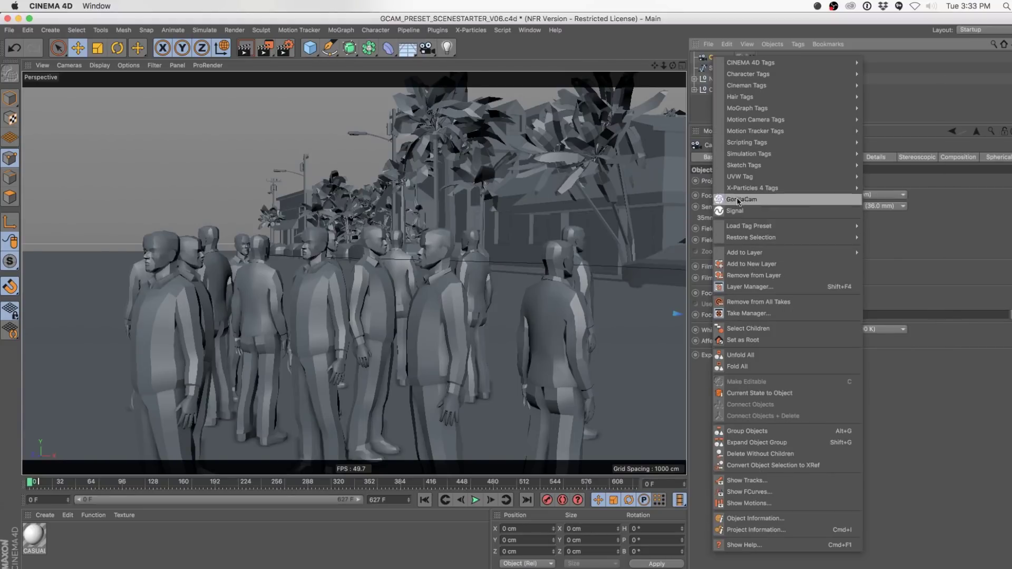
mouse_move(737, 62)
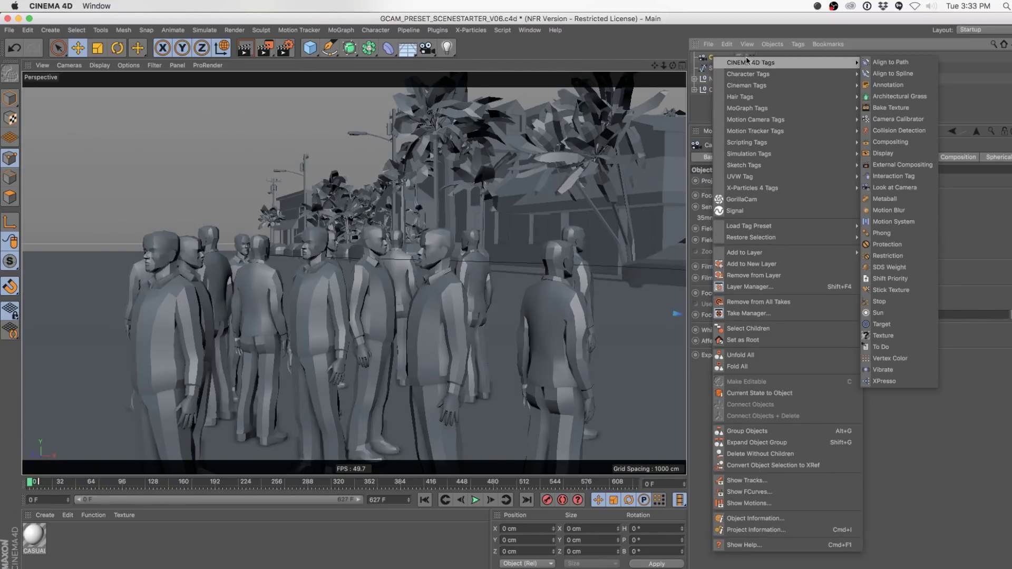
click(891, 73)
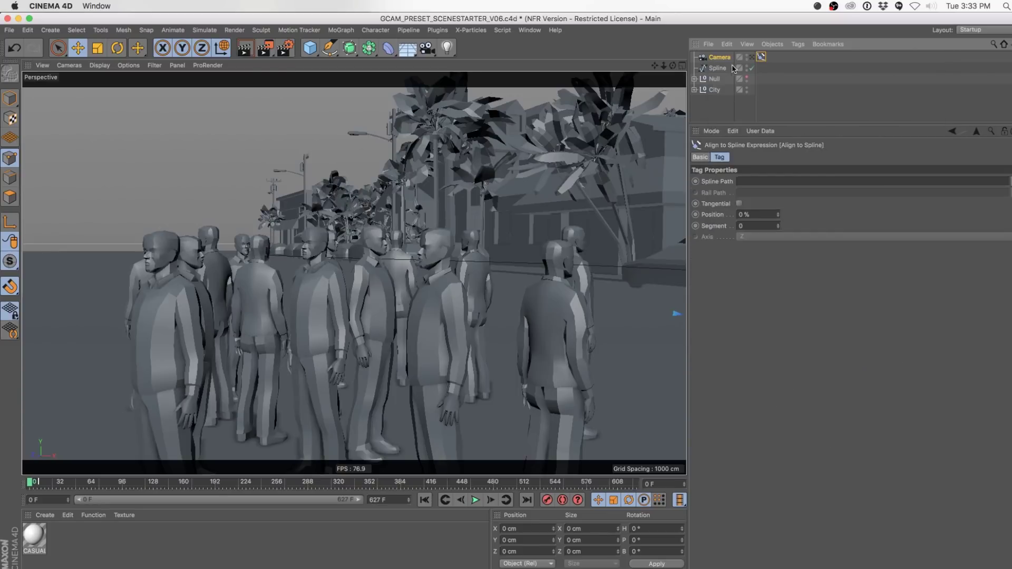
drag(724, 69, 753, 183)
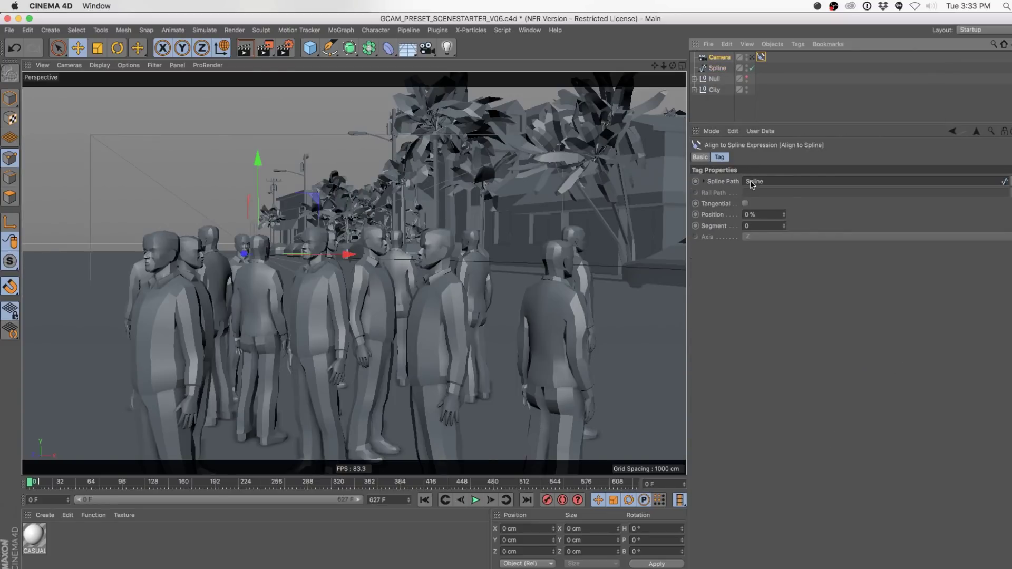
- Look through the new camera and enable Tangential alignment in its Align to Spline tag
click(751, 58)
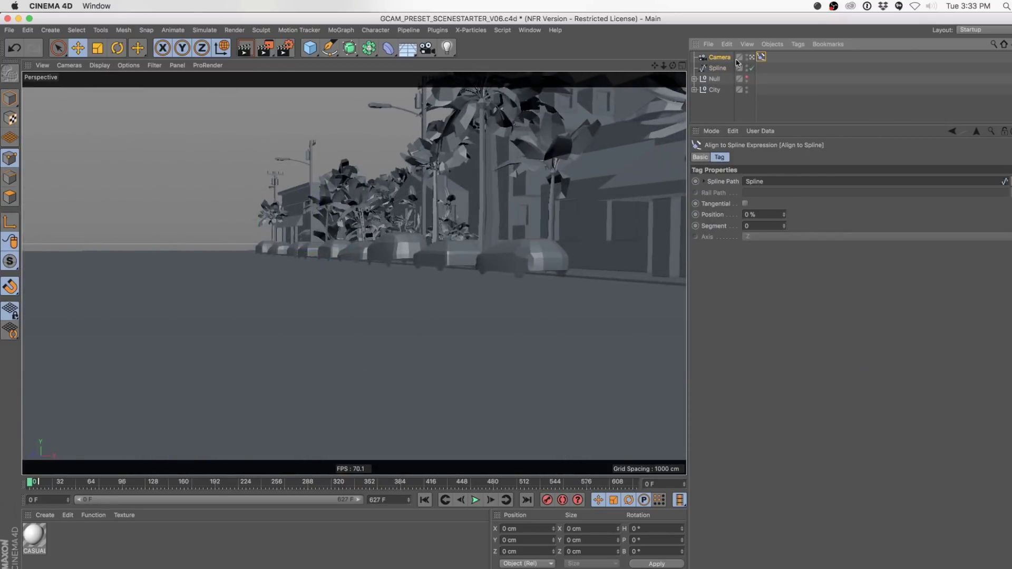
click(719, 57)
click(761, 57)
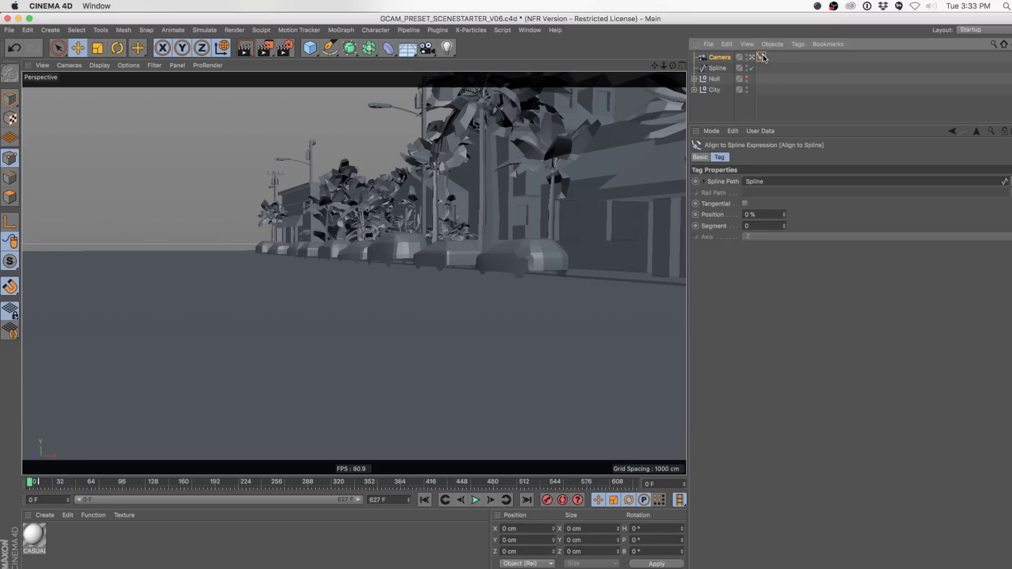
click(744, 203)
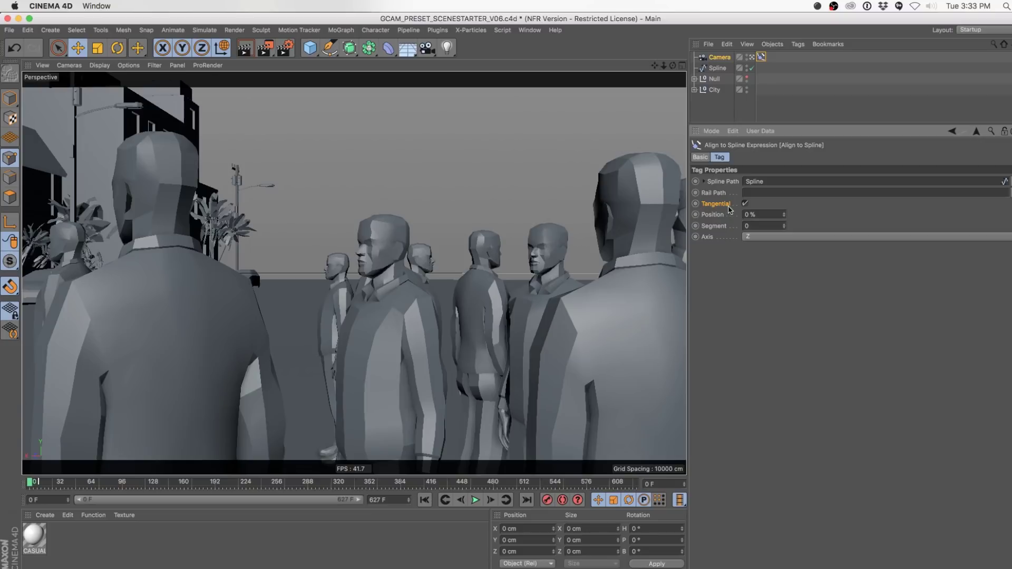
- Keyframe the Align to Spline Position at 0% on frame 0 and at 100% on frame 127
click(475, 501)
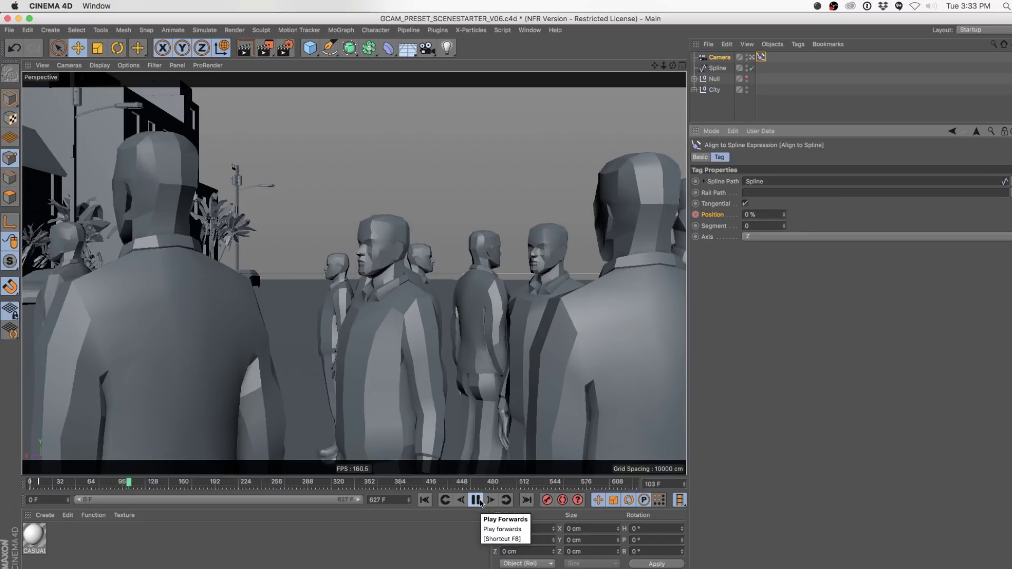
click(478, 500)
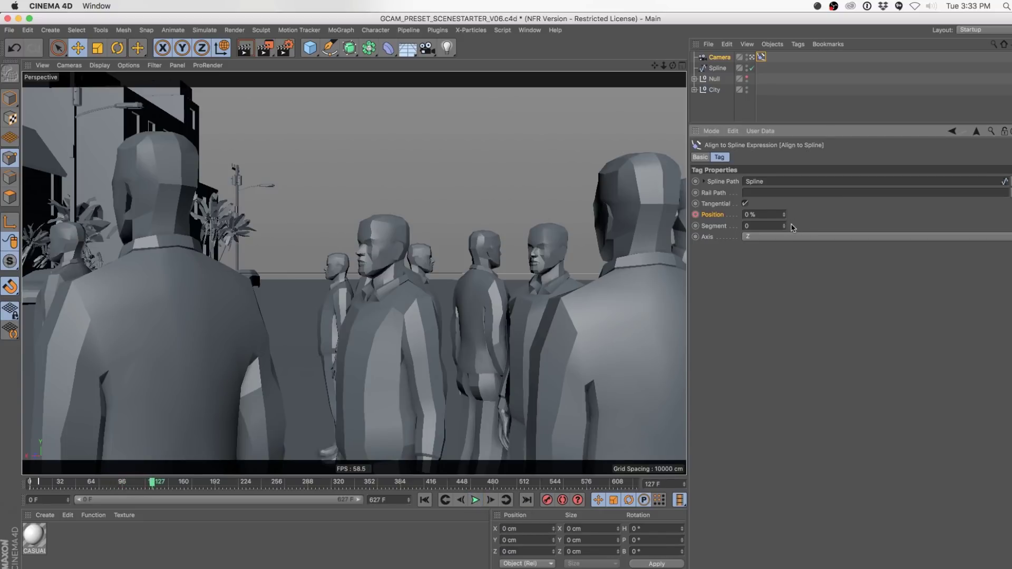
drag(787, 217, 822, 217)
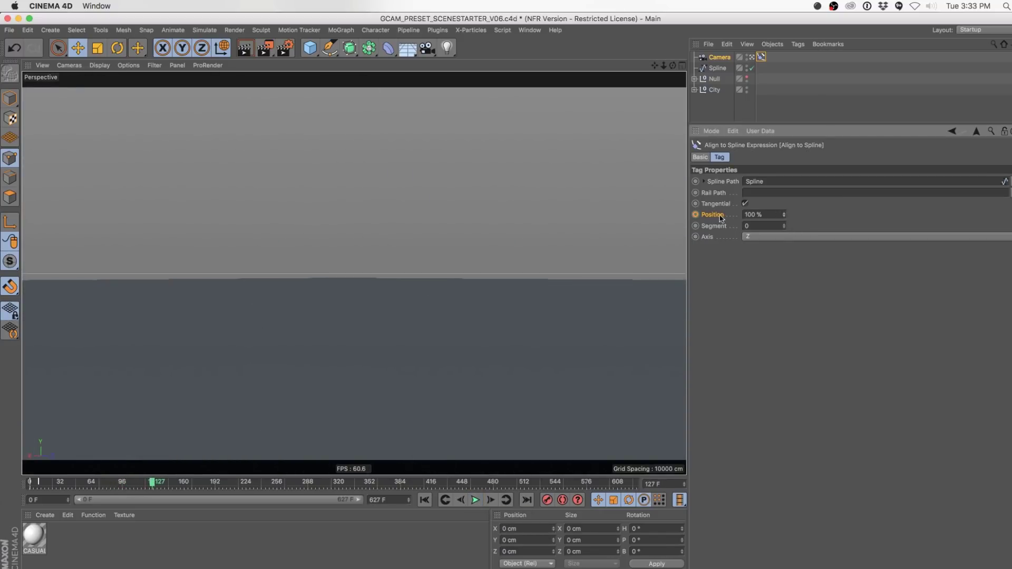
click(695, 214)
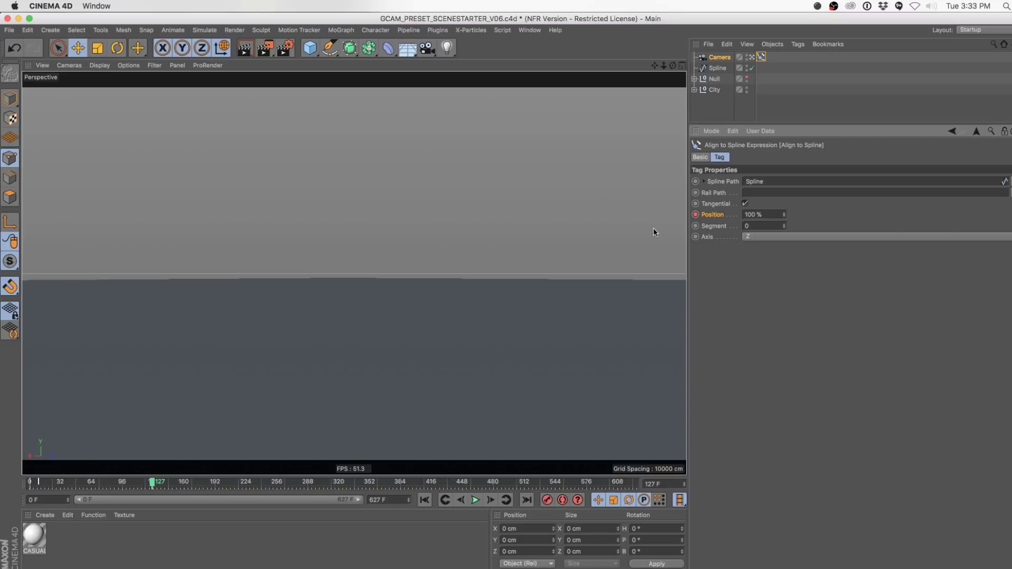
- Play the animation from the first frame to preview the camera's travel along the spline, and return to the start
click(426, 502)
click(475, 500)
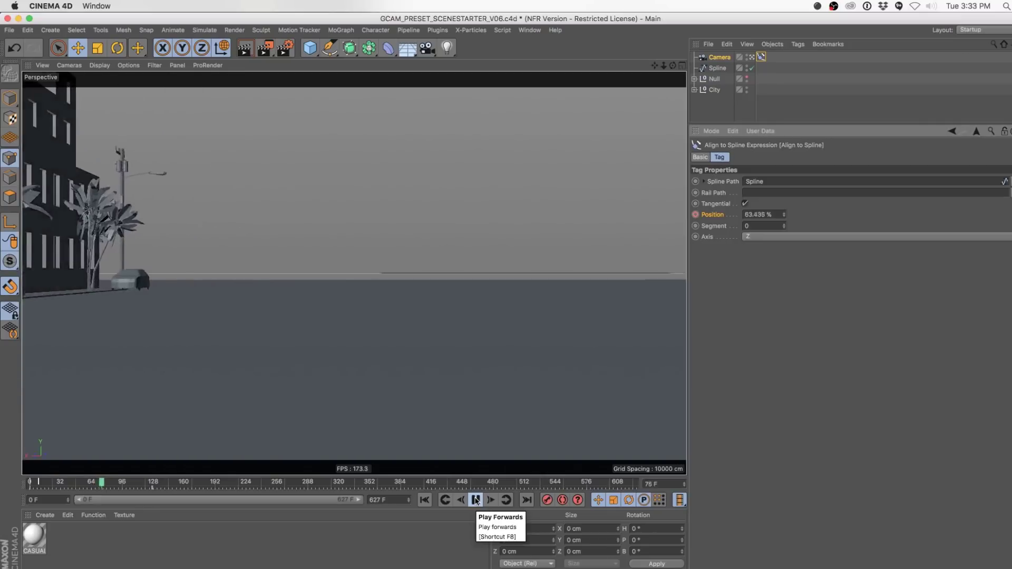
click(475, 499)
click(424, 500)
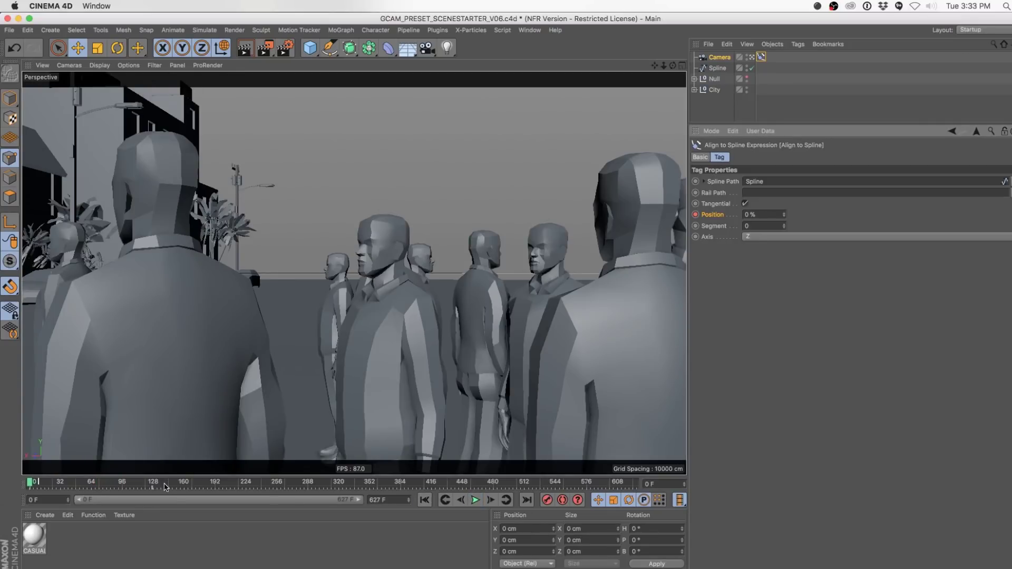
- Move the 100% Position key to frame 196 to slow the camera, and preview the start of the move
drag(165, 487, 230, 490)
click(475, 500)
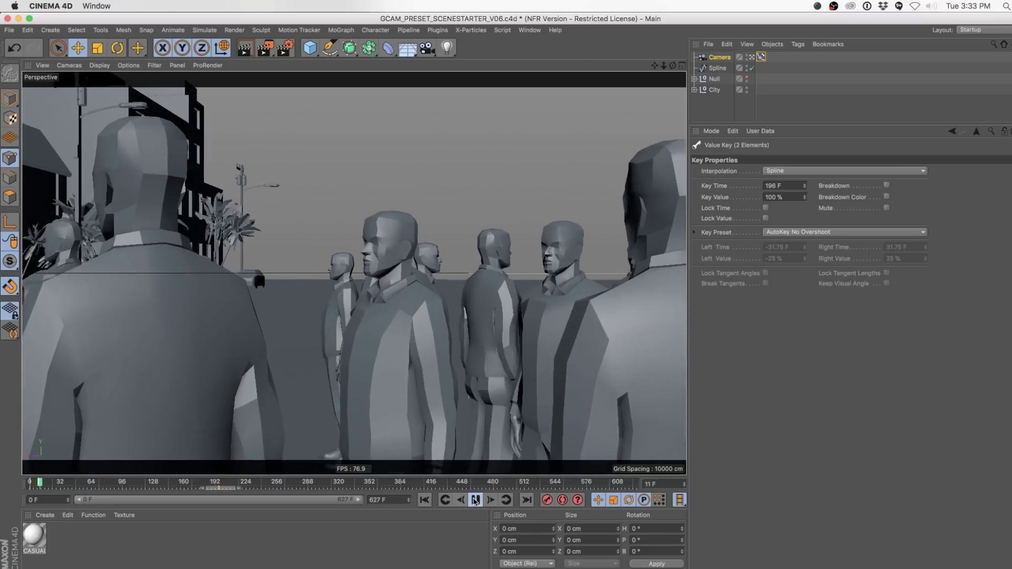
click(476, 499)
click(425, 500)
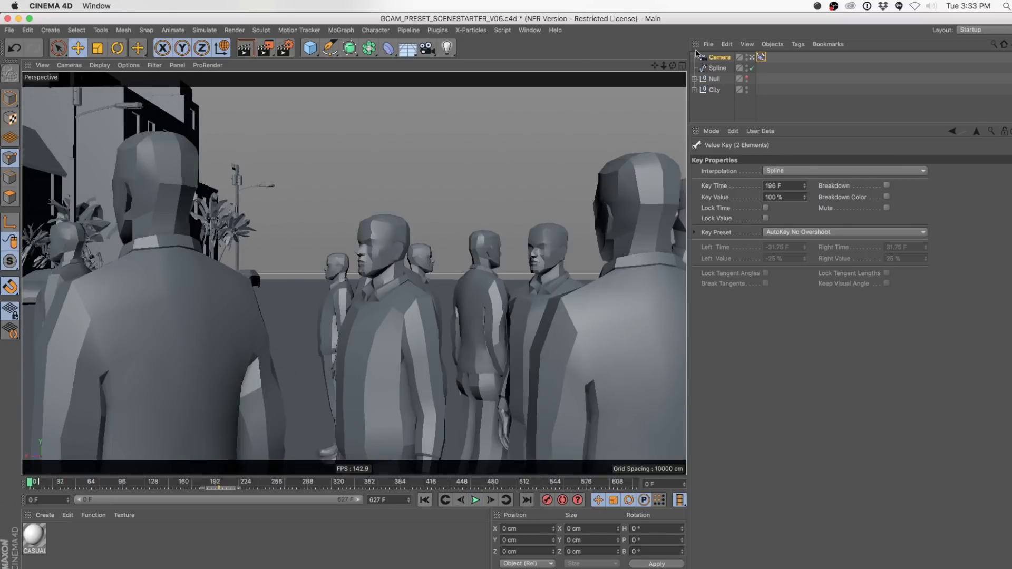
- Add a GorillaCam that uses the spline-aligned camera as its input
click(723, 58)
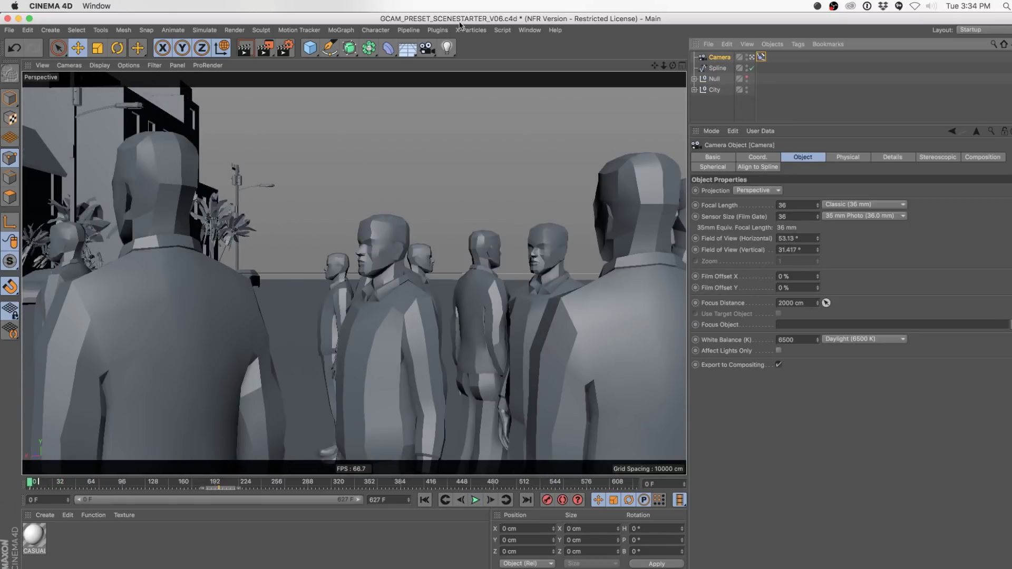
click(438, 30)
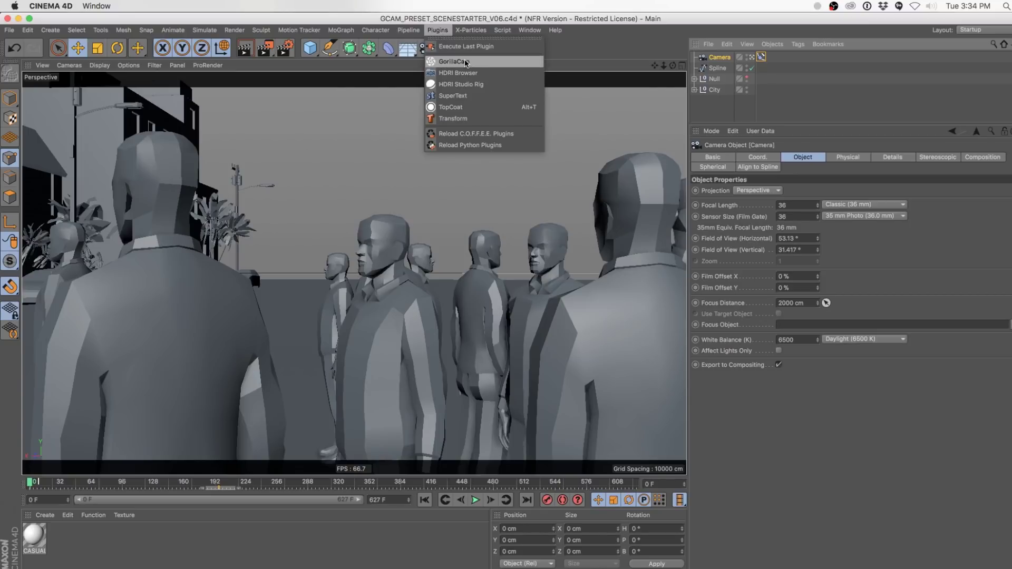
click(466, 63)
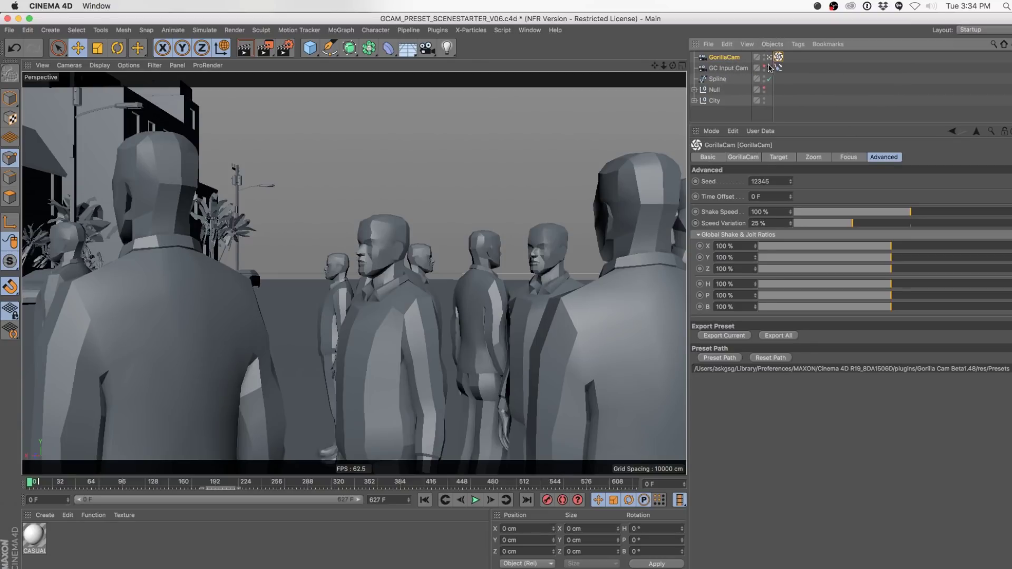
- Show GorillaCam's main settings and preview the spline camera move with the Default preset
click(750, 161)
click(824, 196)
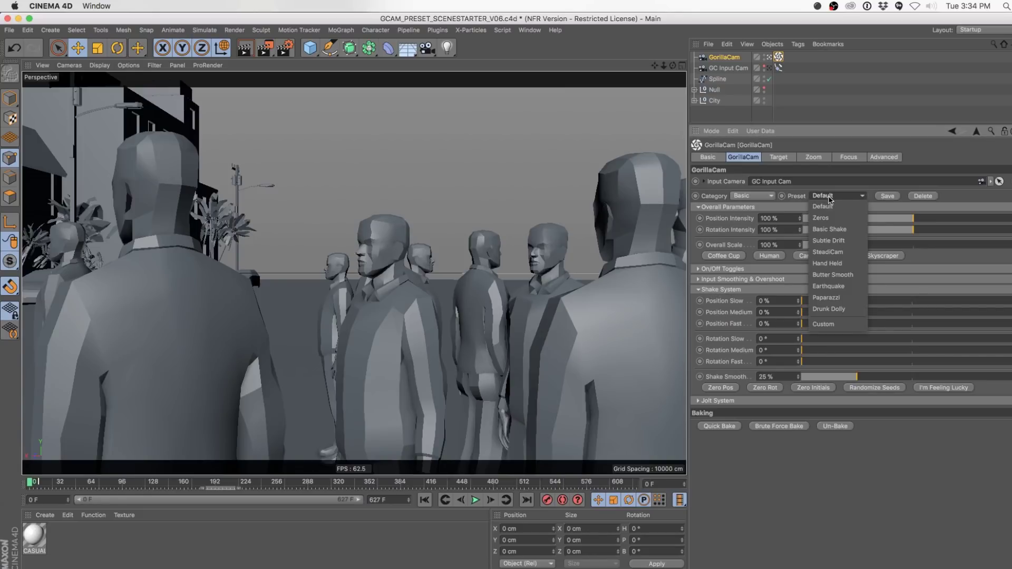
click(896, 174)
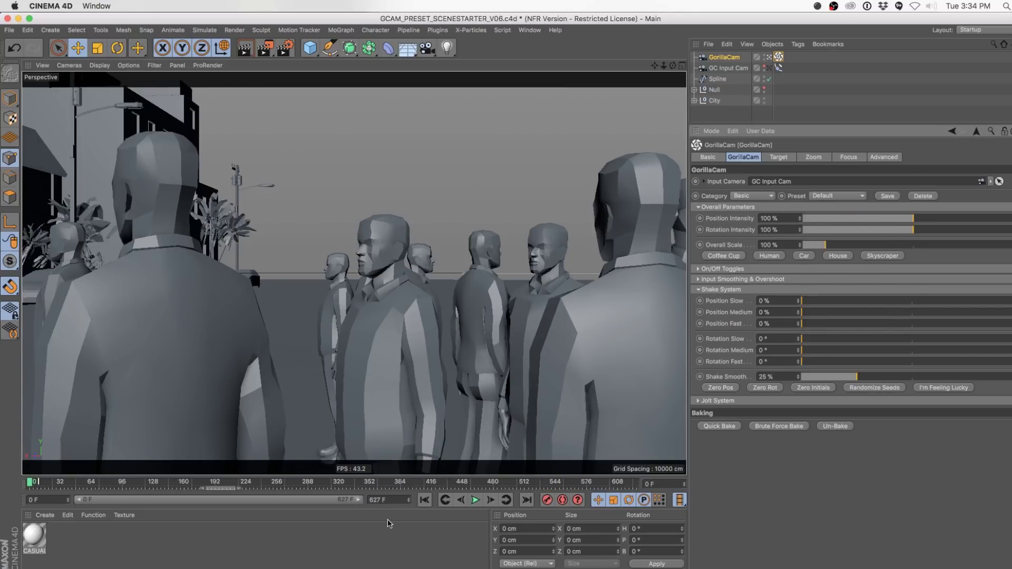
click(475, 500)
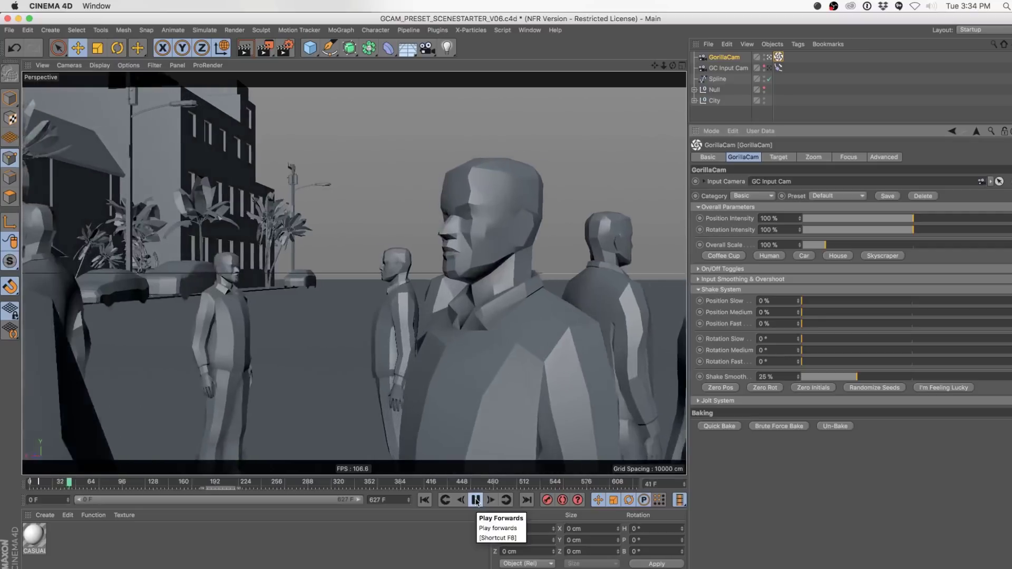
click(475, 500)
click(425, 500)
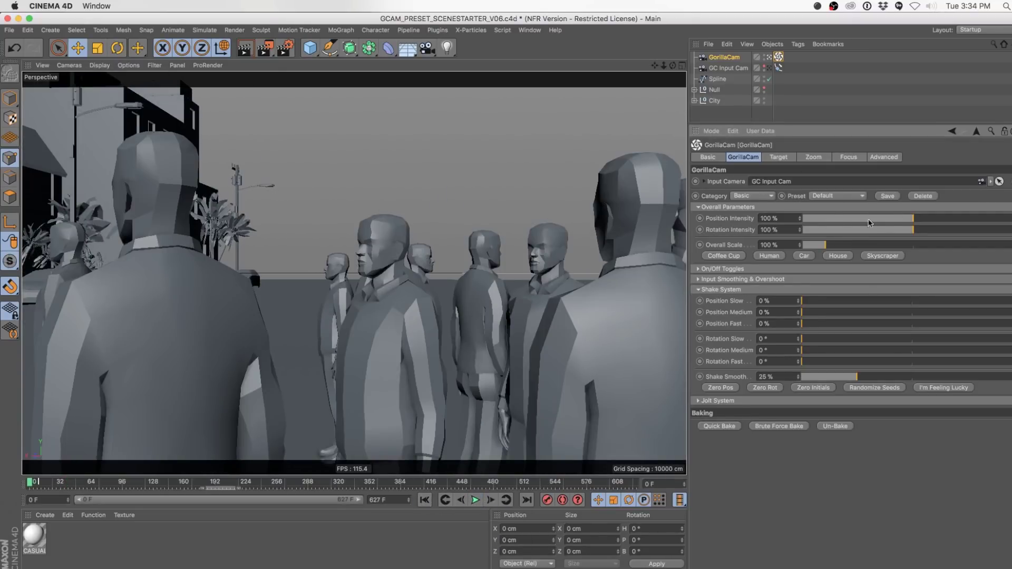
- Apply the Earthquake preset from the Basic category to the GorillaCam
click(826, 200)
click(832, 203)
click(828, 201)
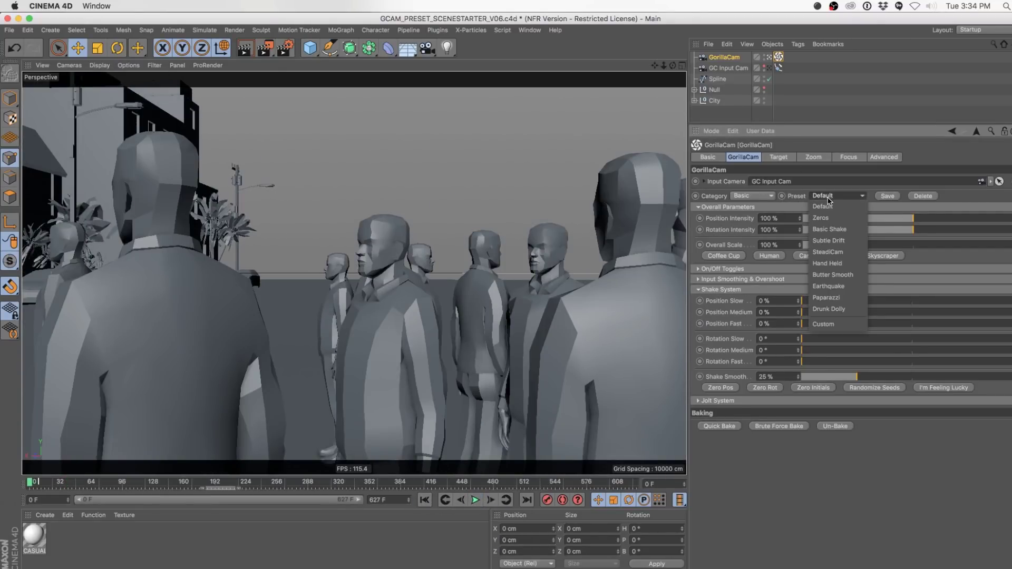
click(834, 291)
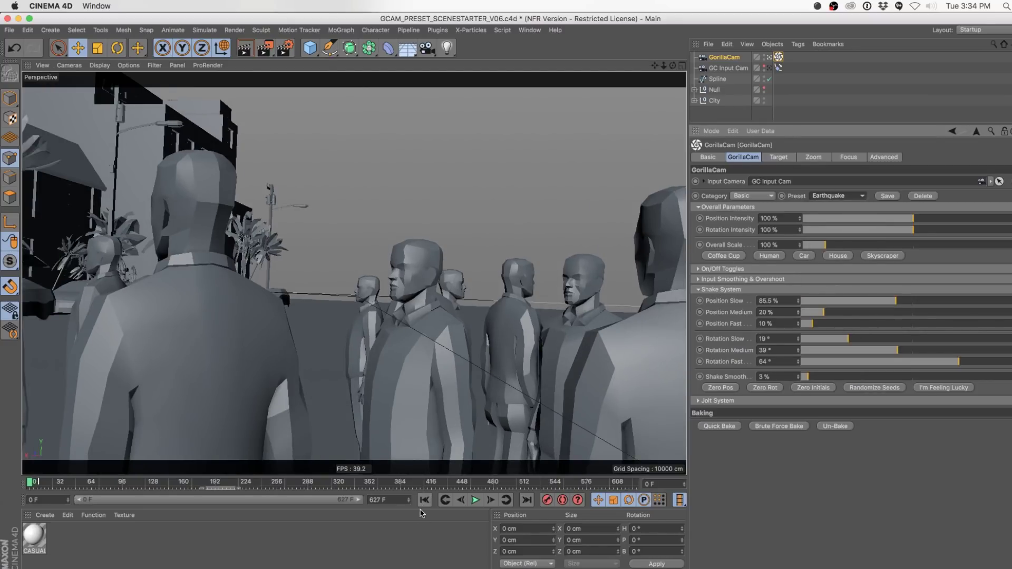
- Play the shaking spline move from frame 0, rewind, and look at the scene through the GC Input Cam
click(475, 500)
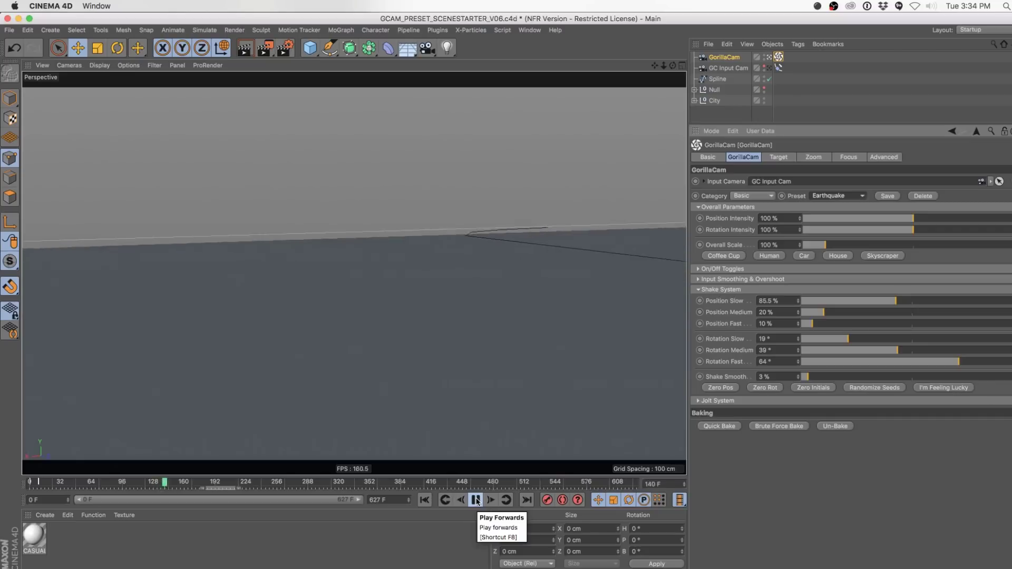
click(476, 500)
click(424, 500)
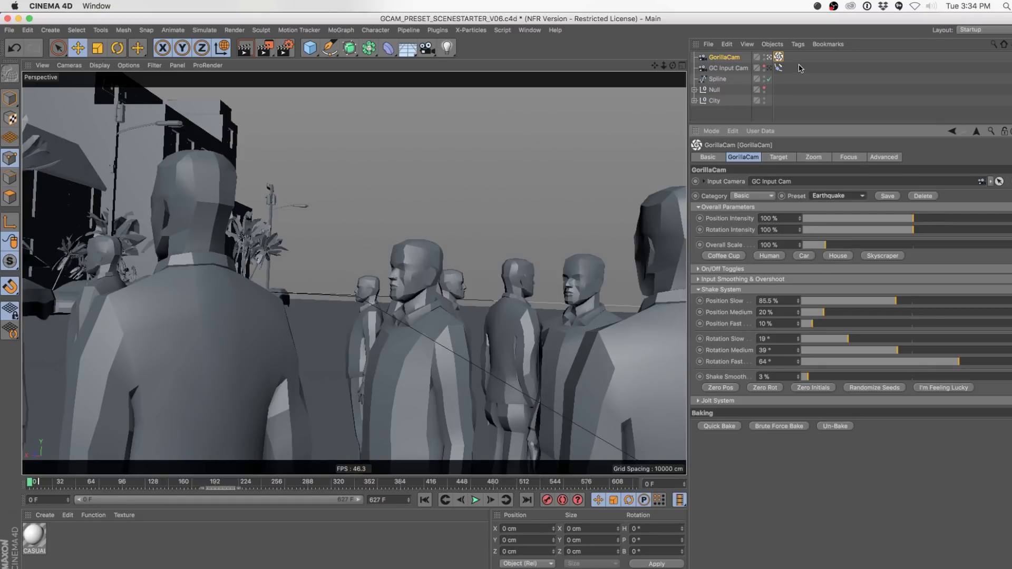
click(778, 67)
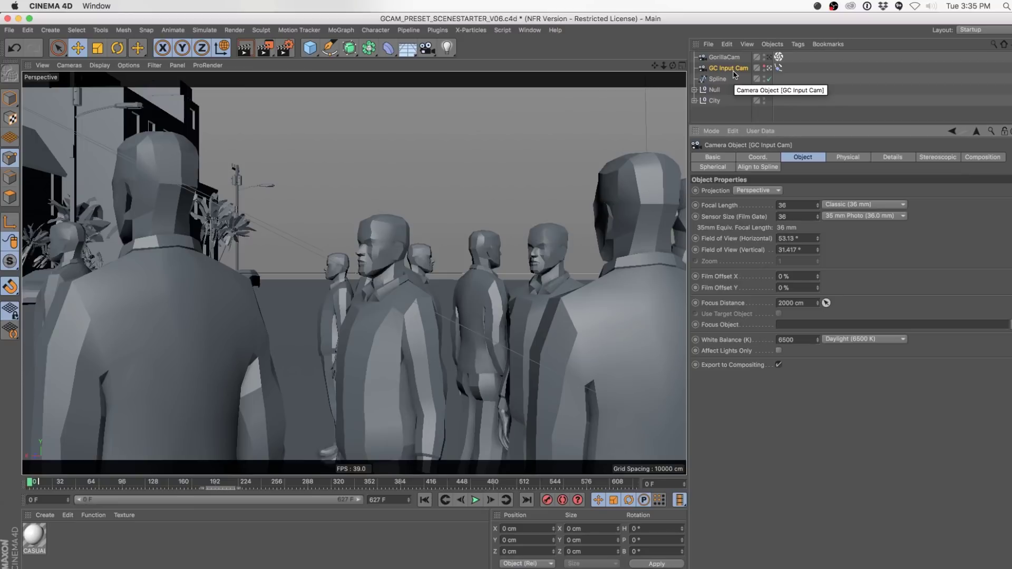
- Switch to the Twitch stream chat in Safari and read back through the viewers' messages about GorillaCam
key(super+Tab)
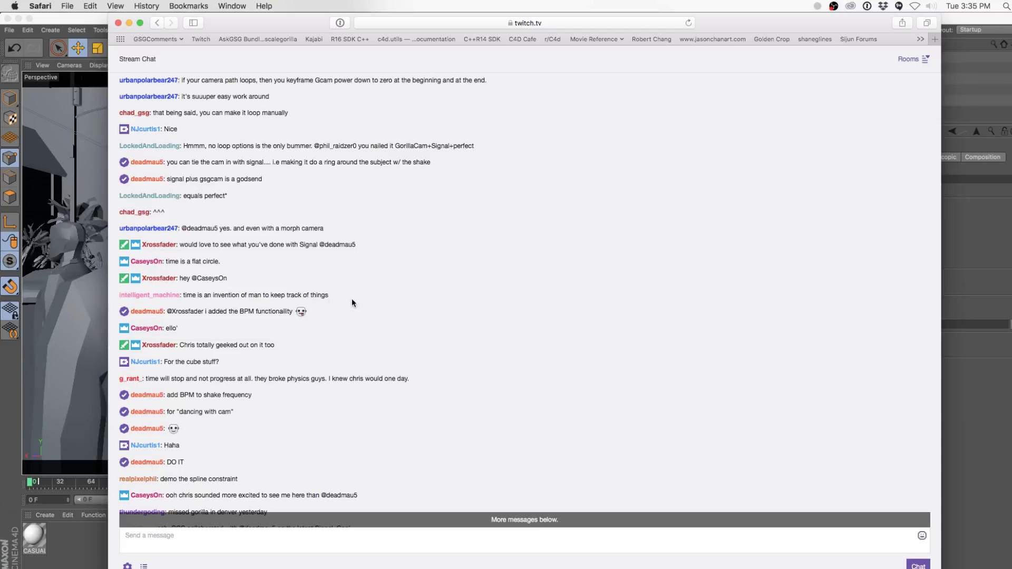
scroll(352, 298, down, 10)
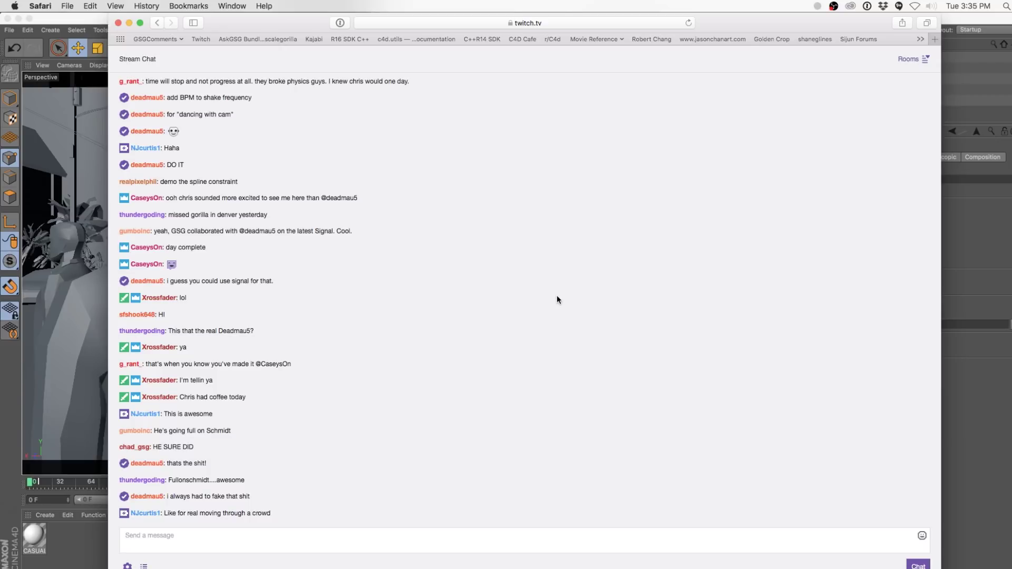
scroll(557, 296, up, 2)
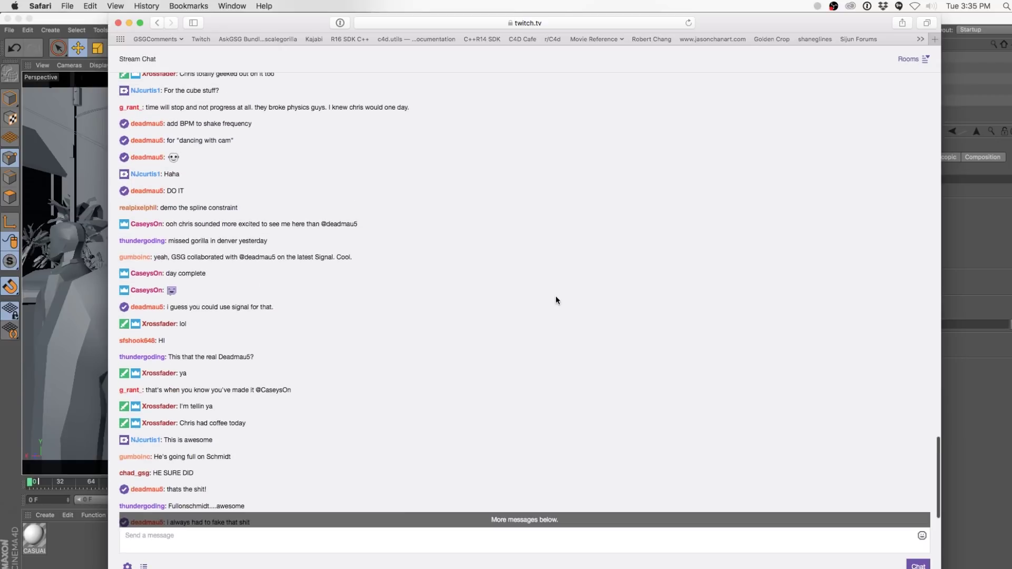
scroll(555, 295, up, 8)
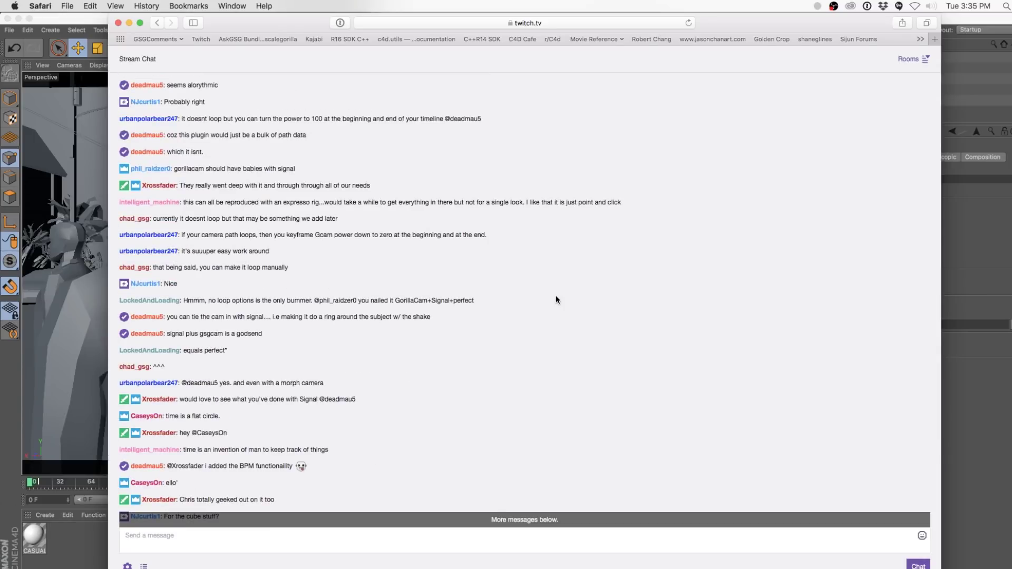
scroll(556, 296, up, 2)
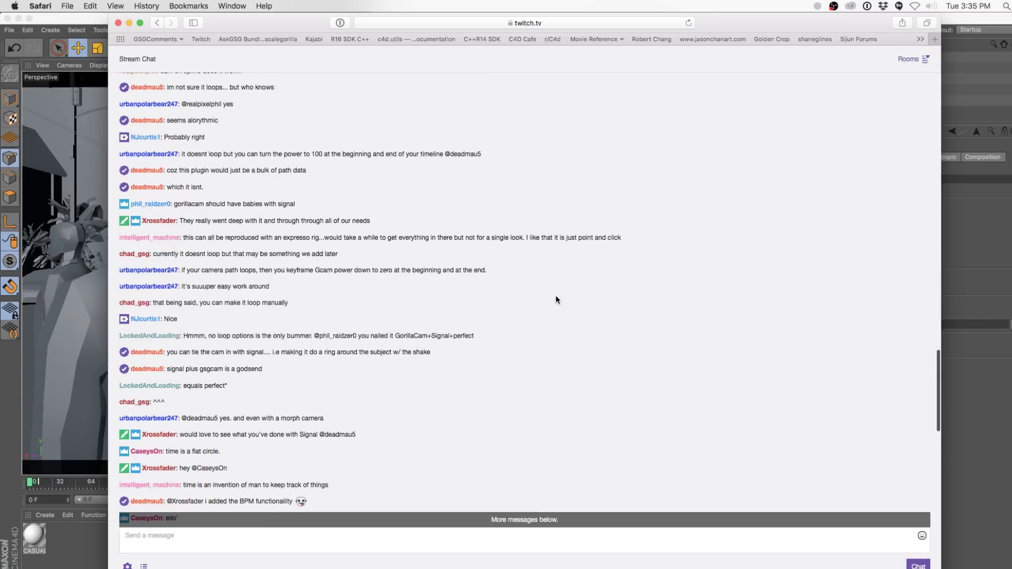
scroll(555, 299, up, 2)
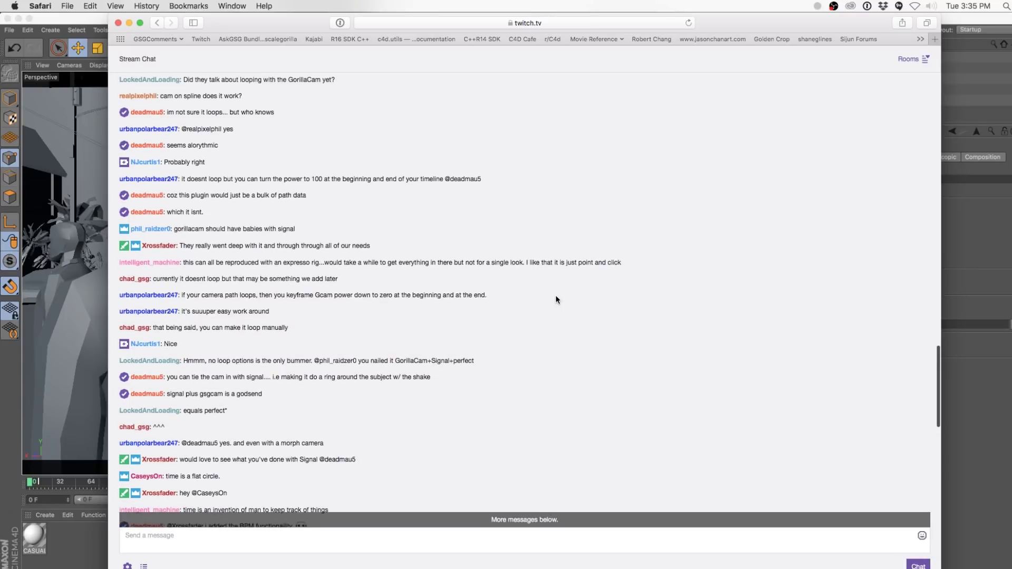
scroll(554, 300, up, 4)
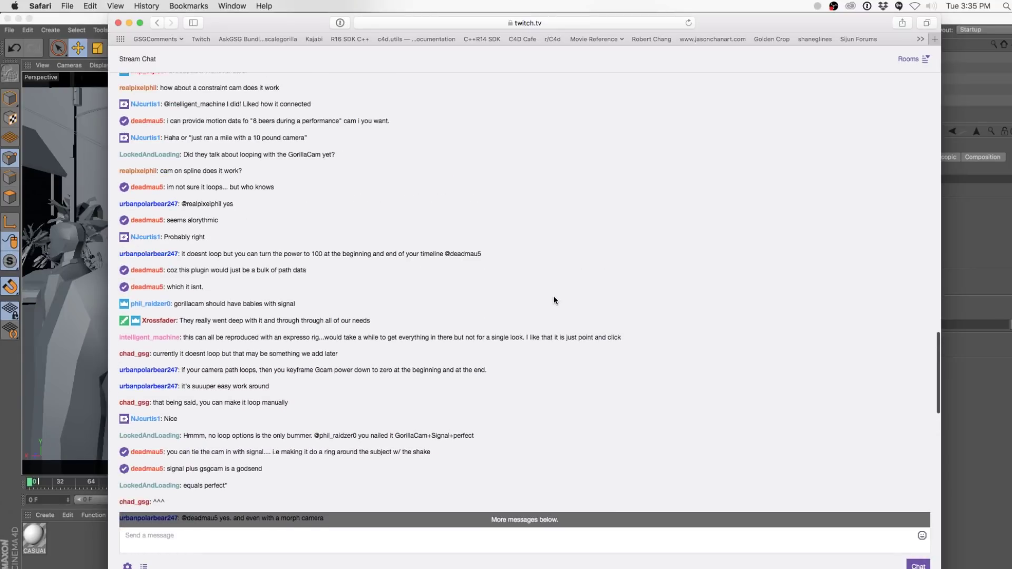
scroll(554, 296, up, 8)
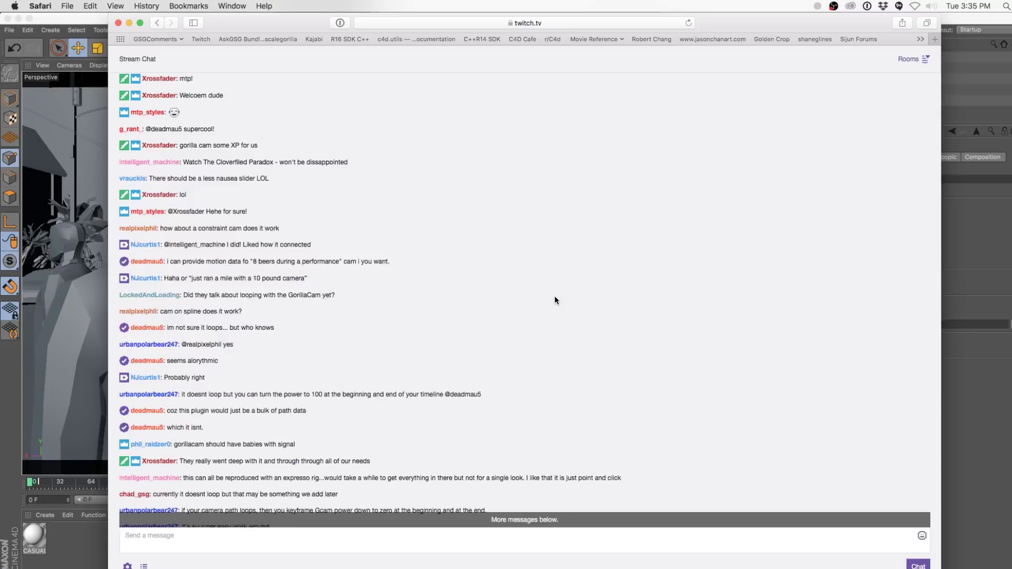
- Read down through the remaining stream chat messages to the newest ones
scroll(555, 300, down, 1)
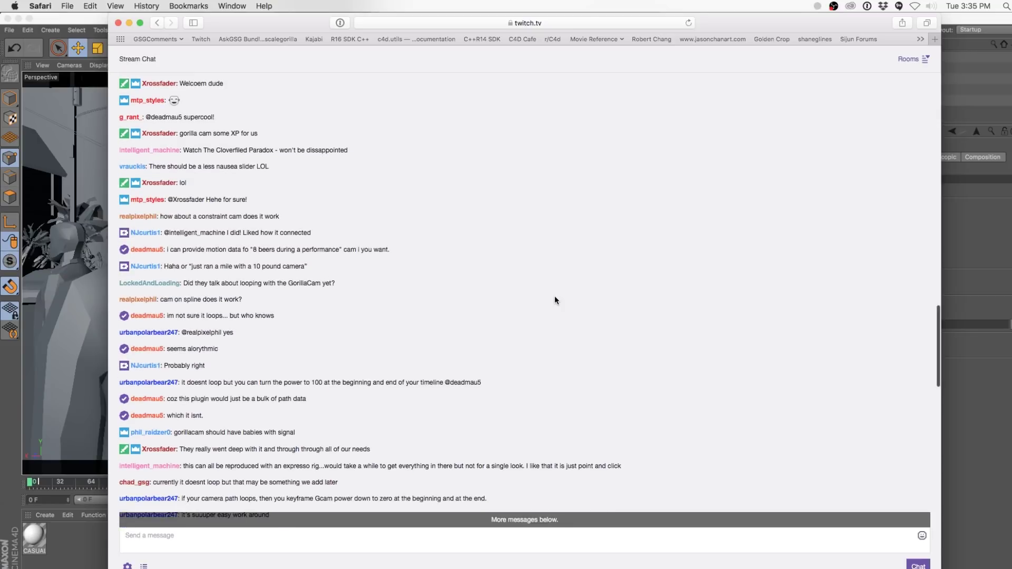
scroll(554, 301, down, 7)
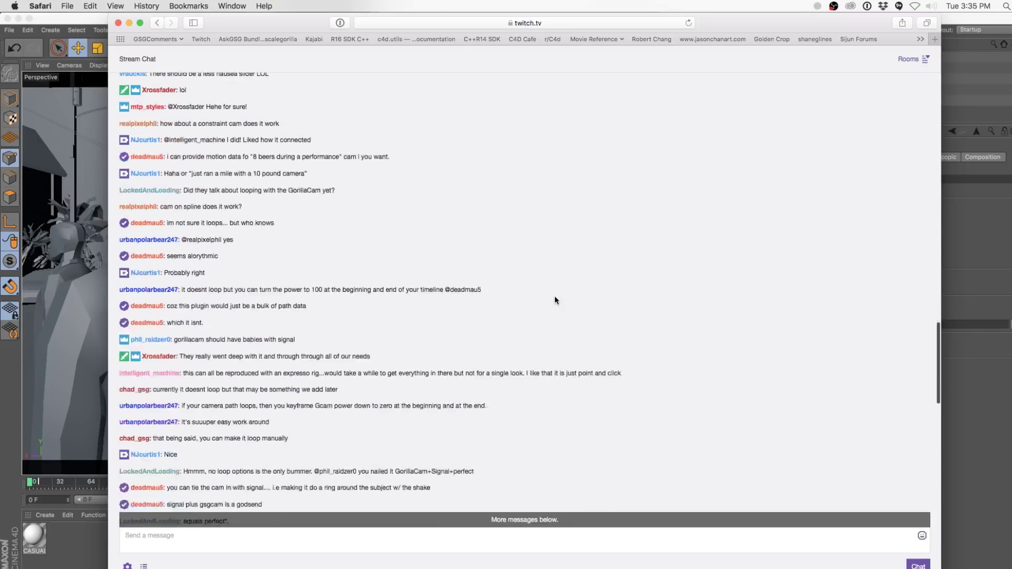
scroll(554, 300, down, 9)
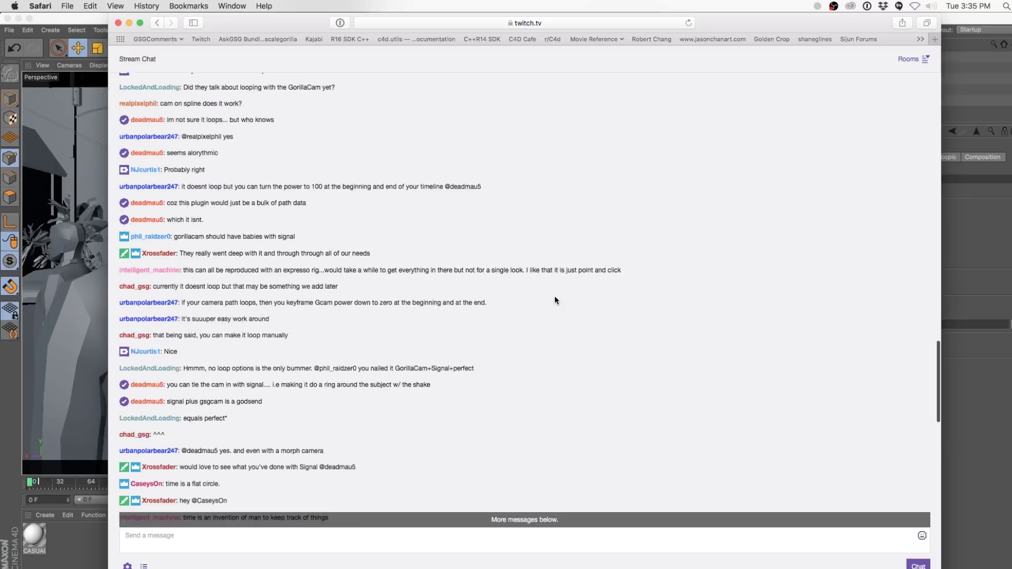
scroll(554, 299, down, 20)
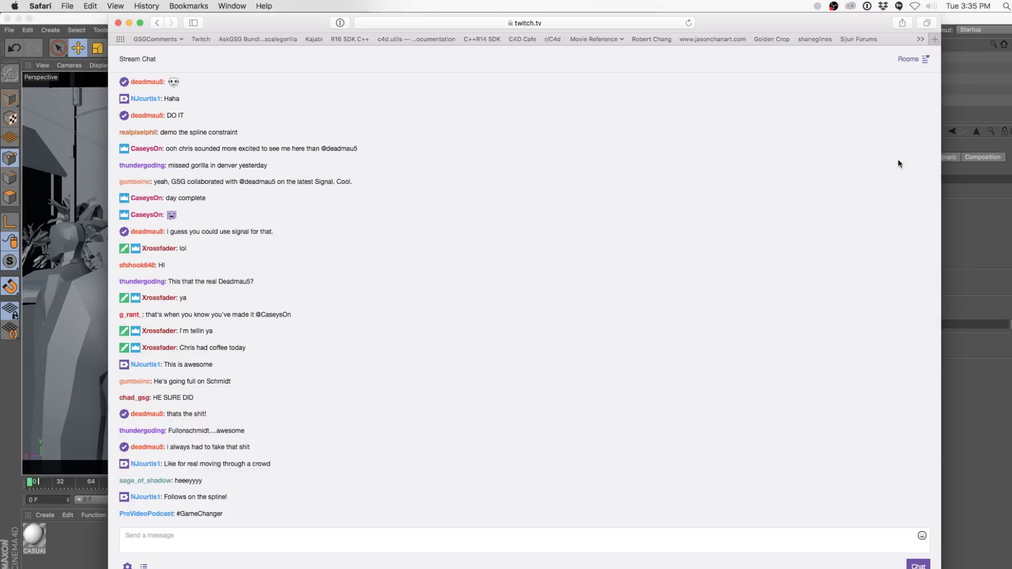
- Switch back to Cinema 4D and create a target object for the GorillaCam
click(957, 22)
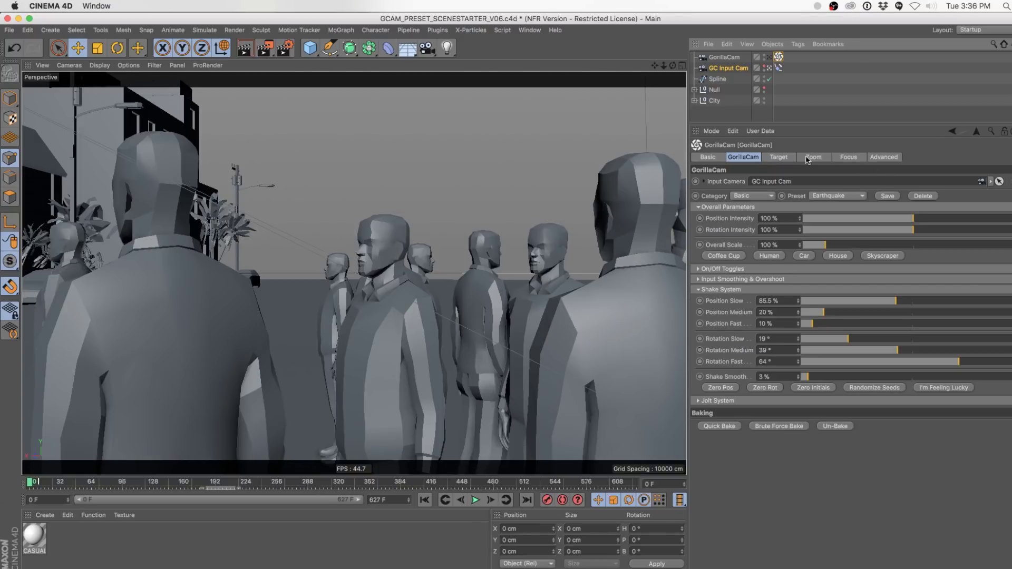
click(786, 158)
click(983, 181)
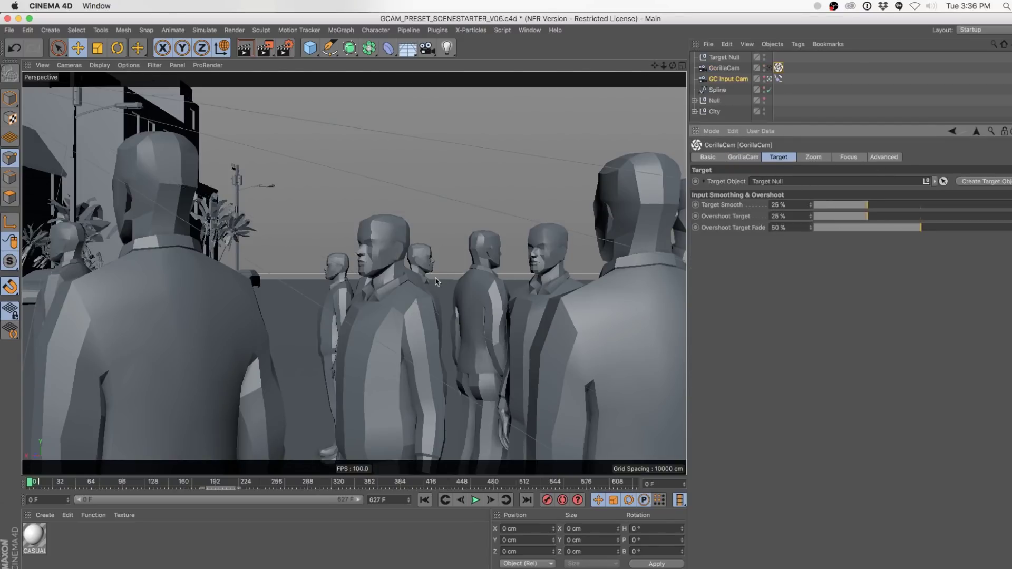
- Move the Target Null freely with the Move tool in Object mode, to about X 139, Y 160, Z 14 cm
key(e)
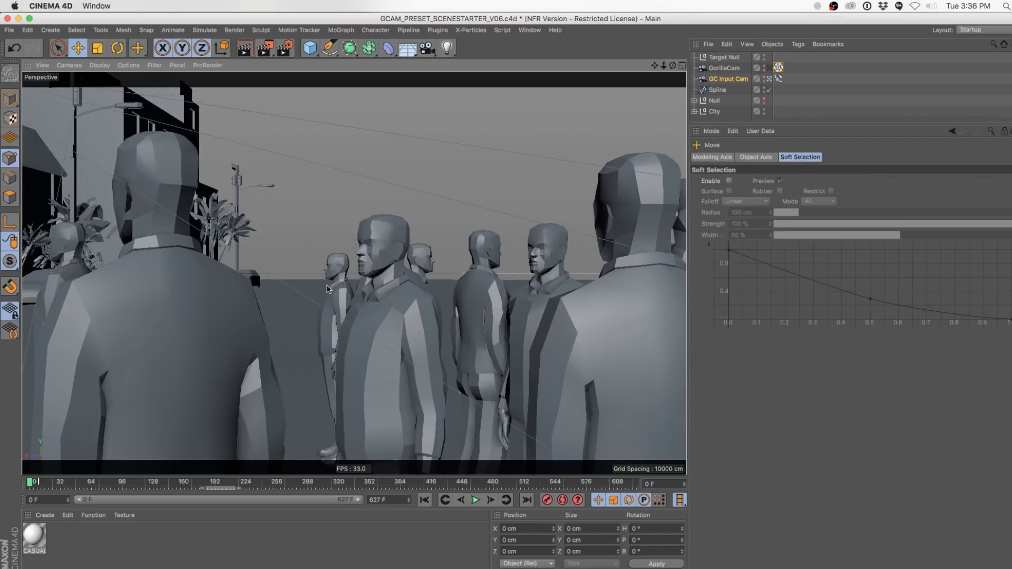
click(711, 58)
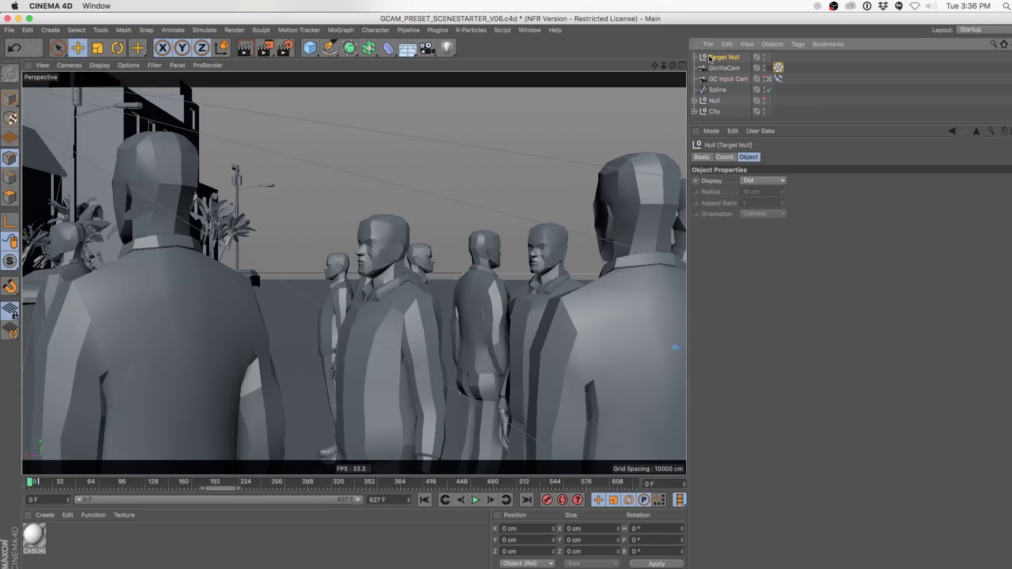
drag(355, 373, 394, 309)
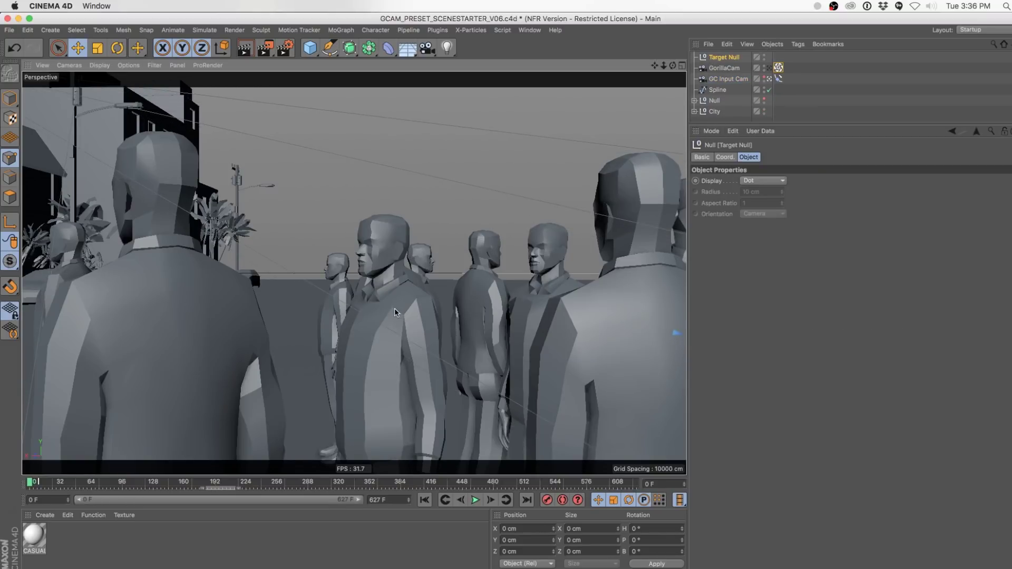
drag(372, 353, 351, 233)
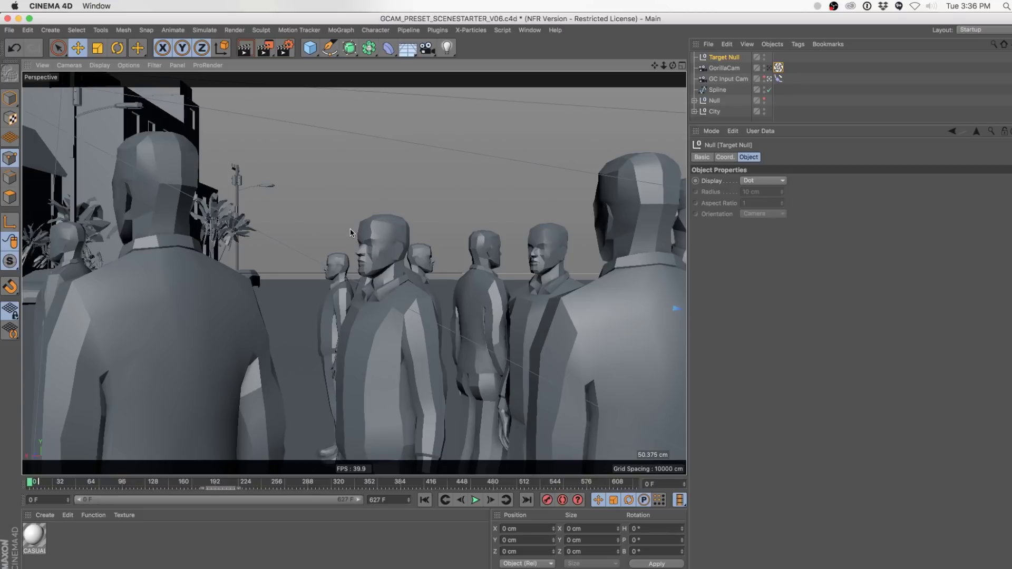
click(9, 98)
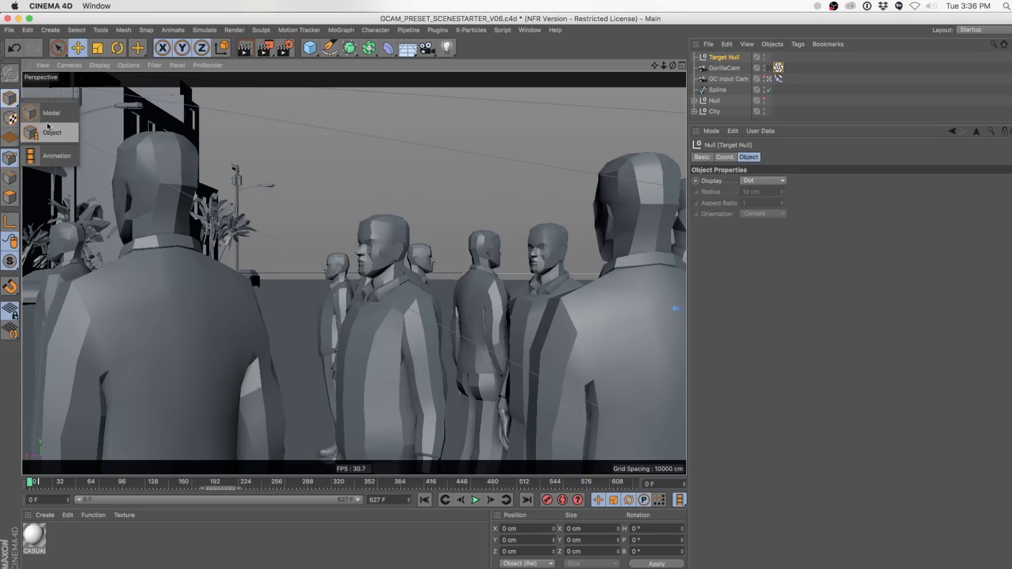
drag(406, 333, 334, 239)
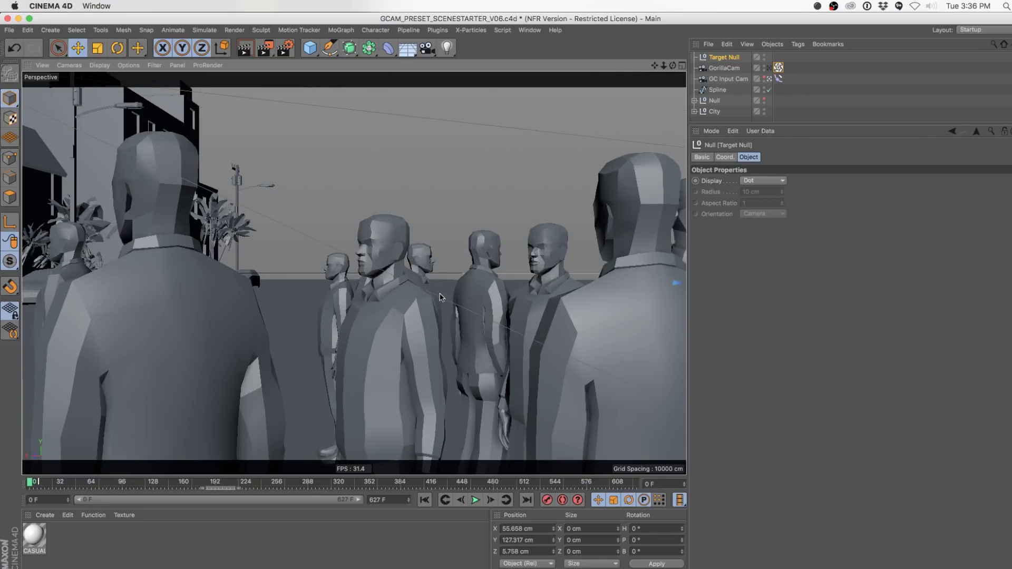
drag(441, 297, 277, 241)
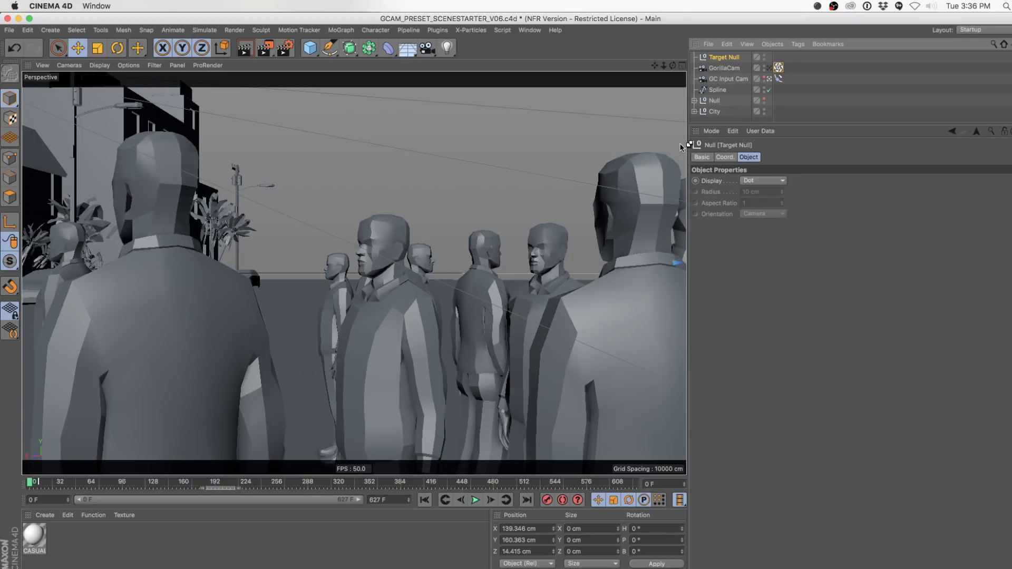
- Switch to the Twitch chat in Safari to read the new questions about depth of field, and return to Cinema 4D
key(super+Tab)
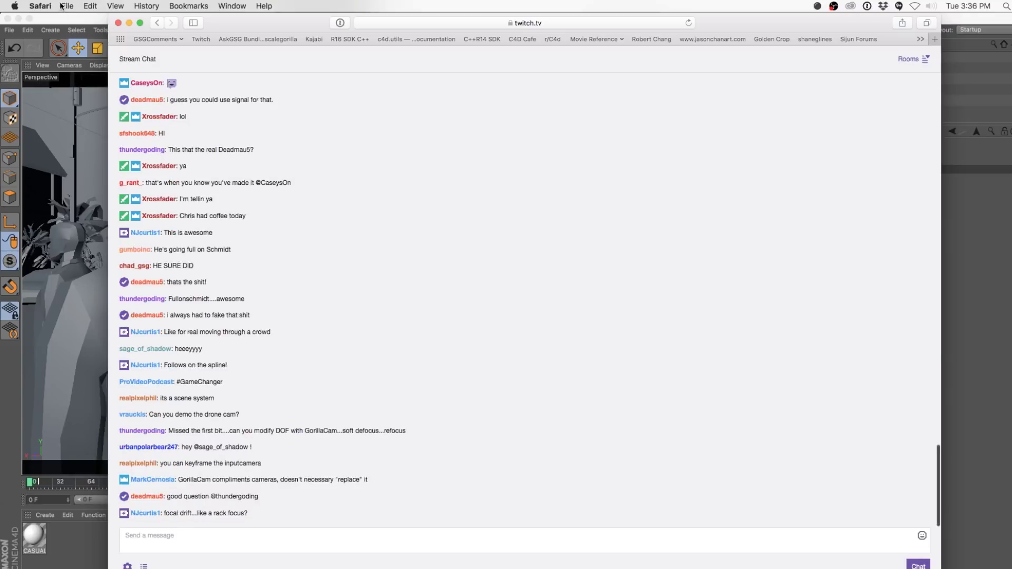
key(super+Tab)
key(super+Tab)
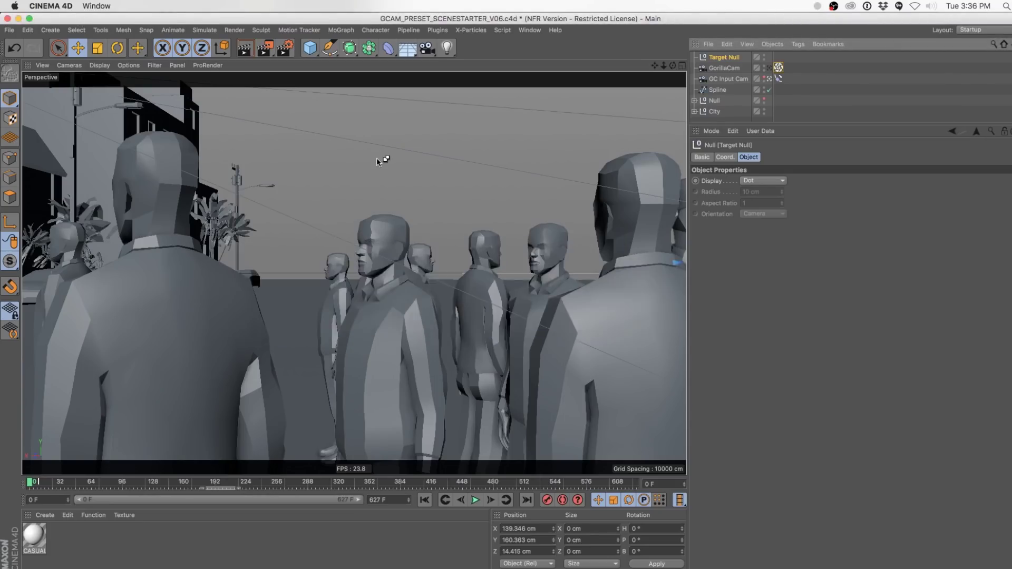
key(super+Tab)
key(super+Tab)
click(340, 292)
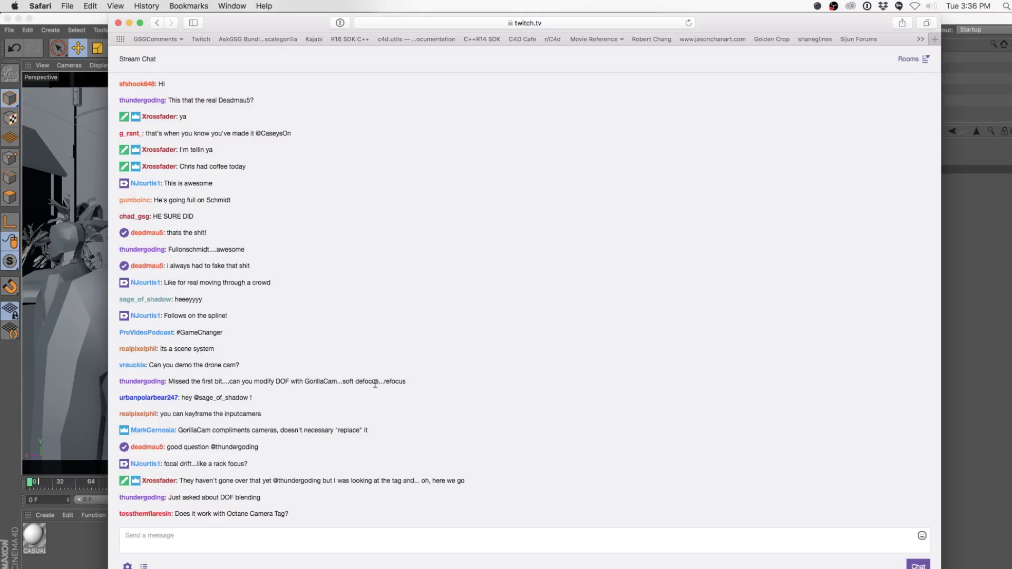
key(super+Tab)
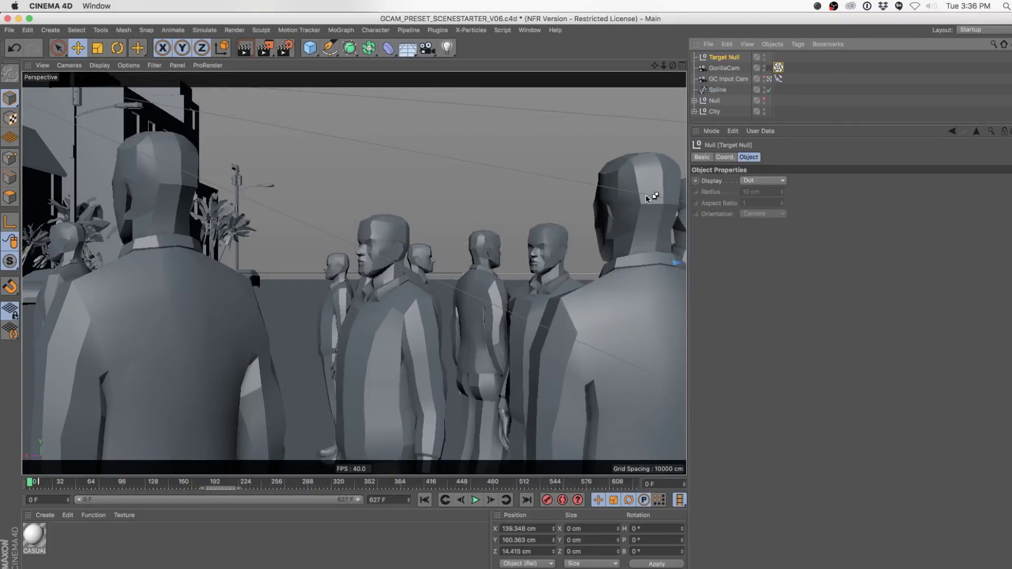
- Switch to OBS to check the Discord streaming scenes, and switch to Discord to show the shared screen with the Nikon scene
key(super+Tab)
key(super+Tab)
key(super+Tab)
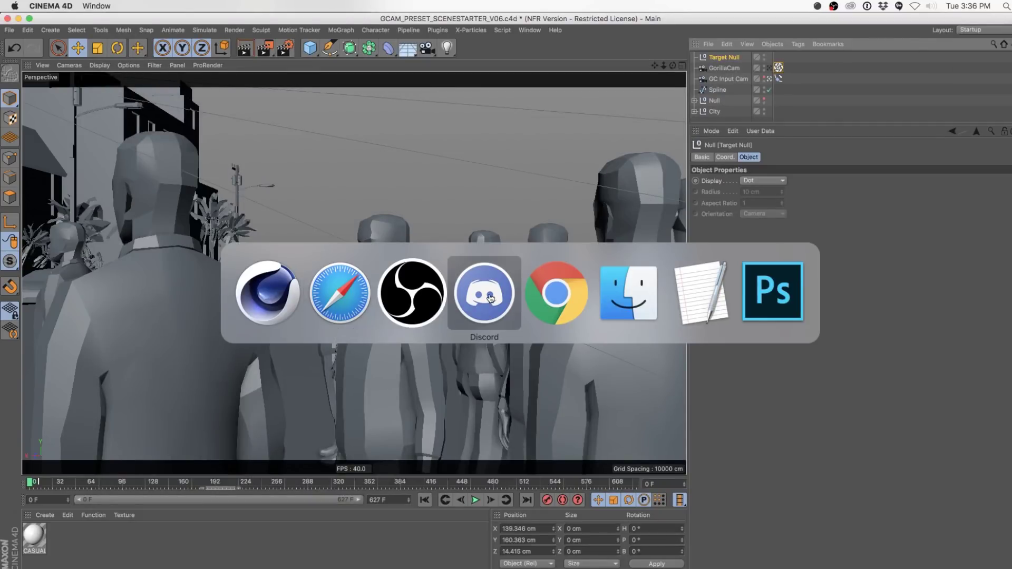
key(super+shift+Tab)
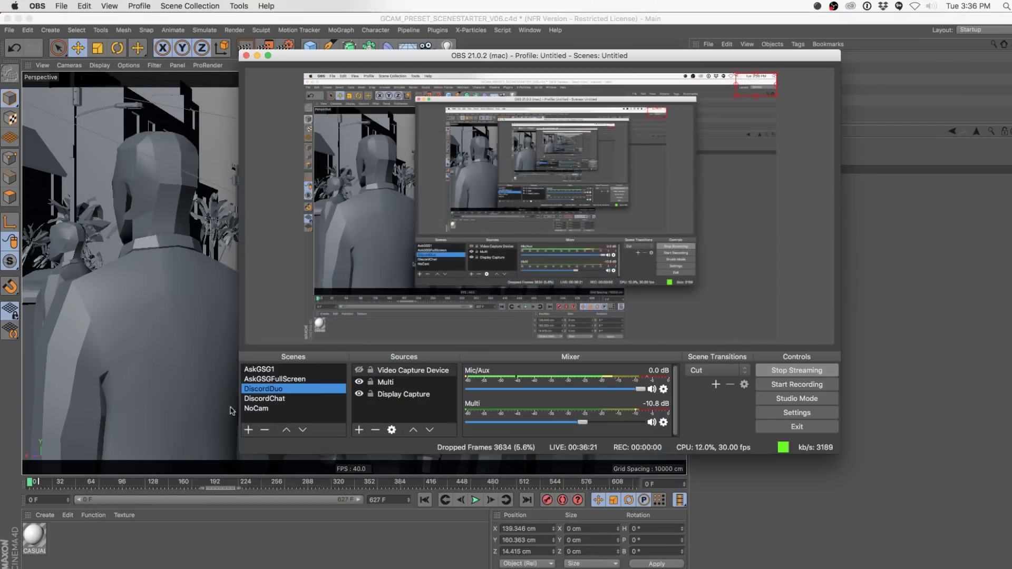
click(290, 399)
click(163, 322)
key(super+Tab)
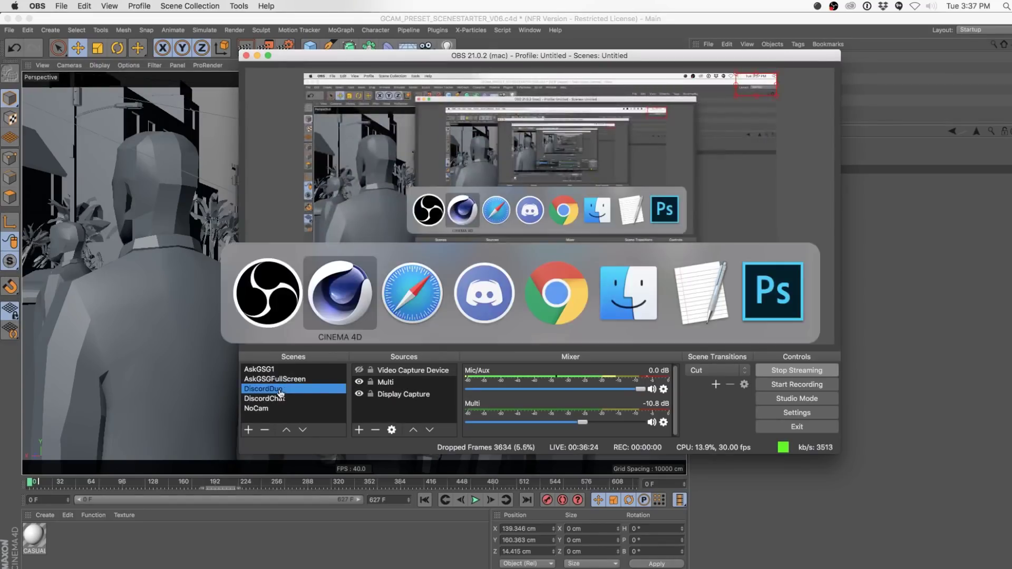
click(483, 294)
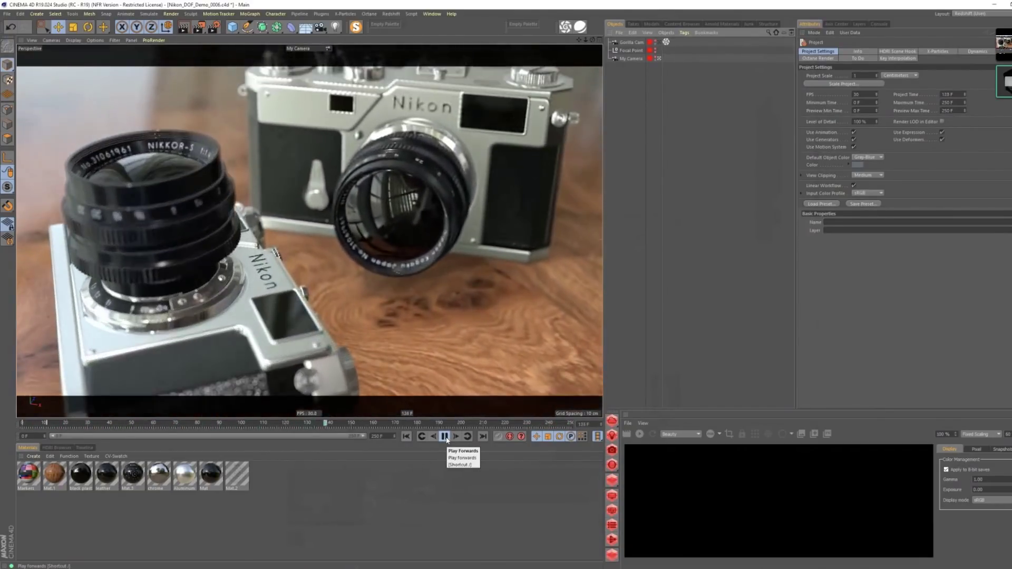
- Stop the Nikon depth-of-field animation, look over the viewport display options, and replay the rack focus from the first frame
click(445, 437)
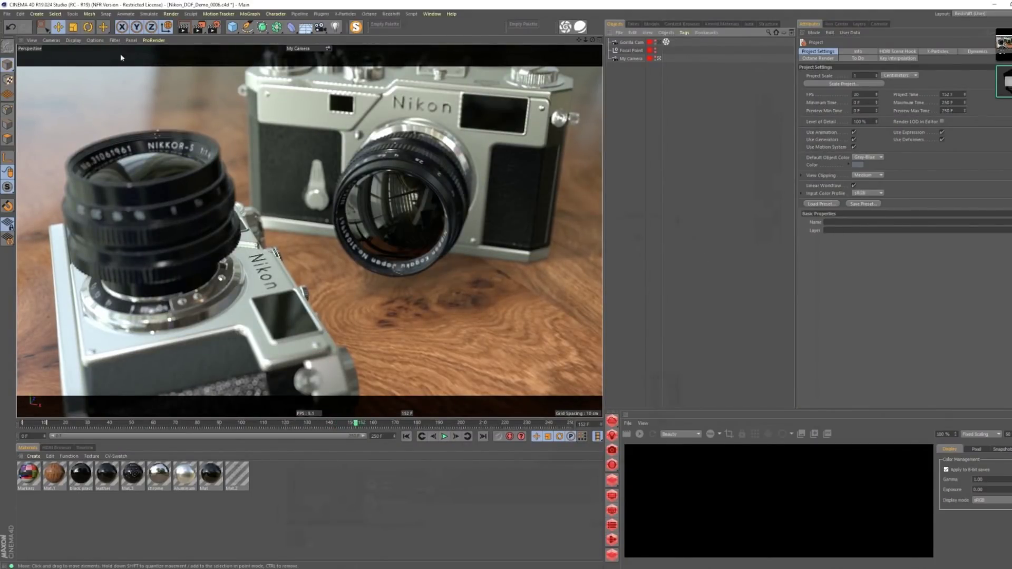
click(74, 41)
mouse_move(89, 42)
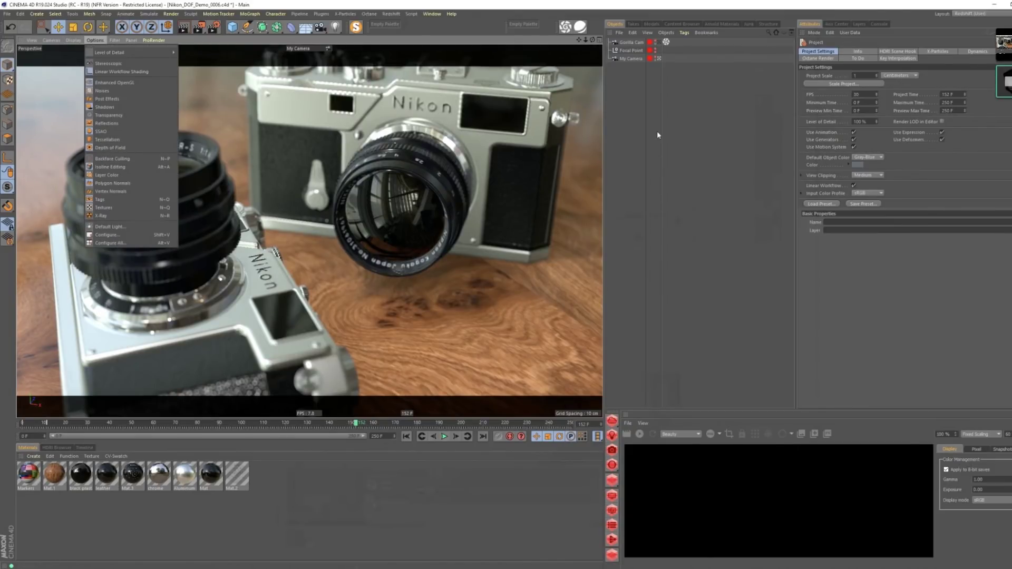
click(649, 142)
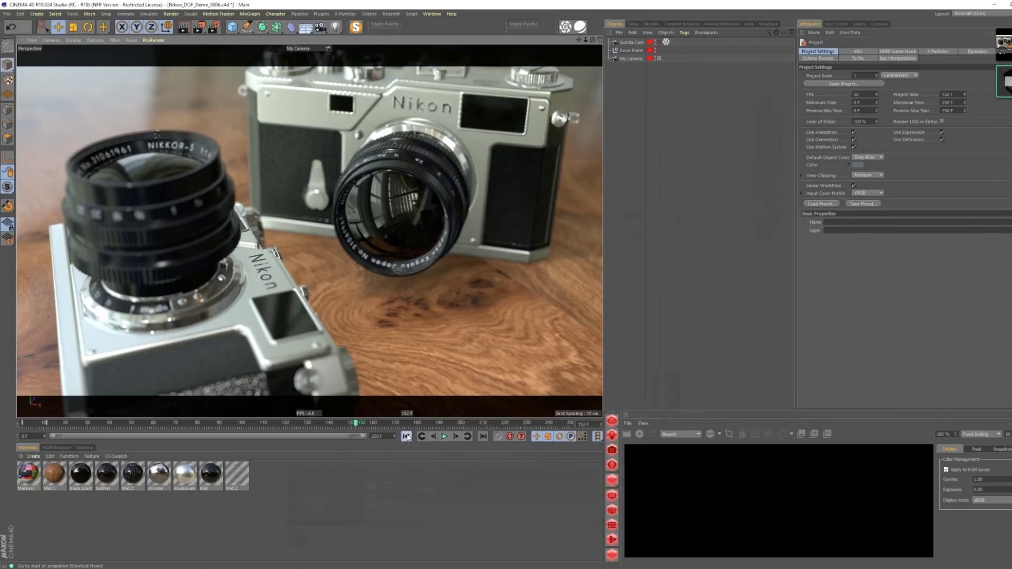
click(405, 436)
click(445, 436)
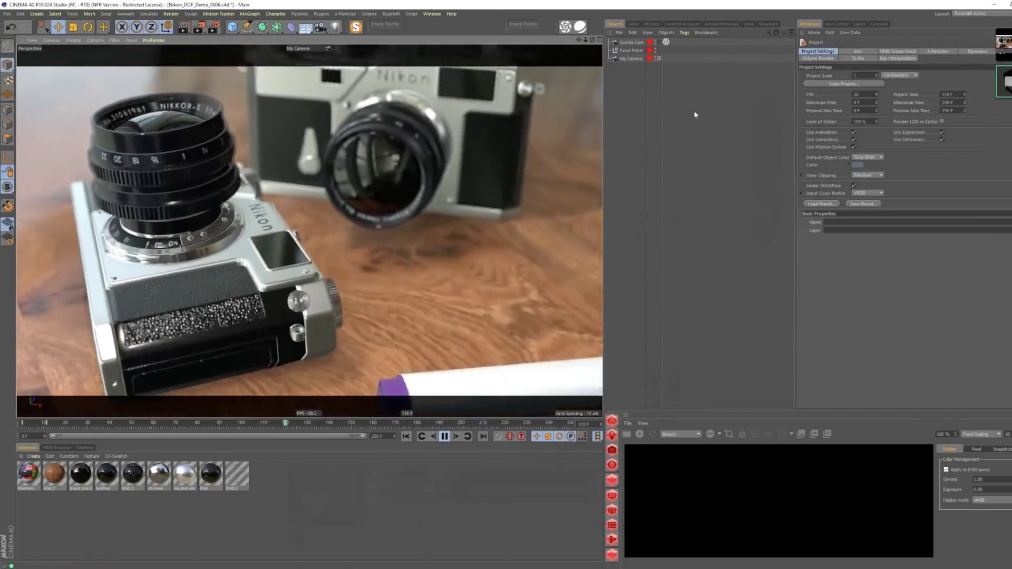
- Stop playback through My Camera, switch the view to Gorilla Cam, and play the animation from the first frame to compare
click(633, 58)
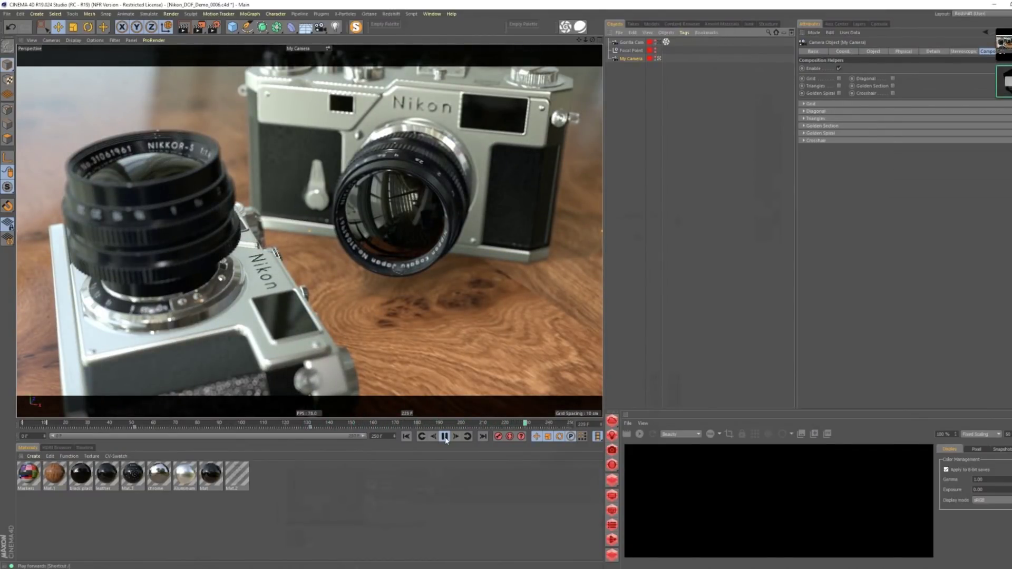
key(F8)
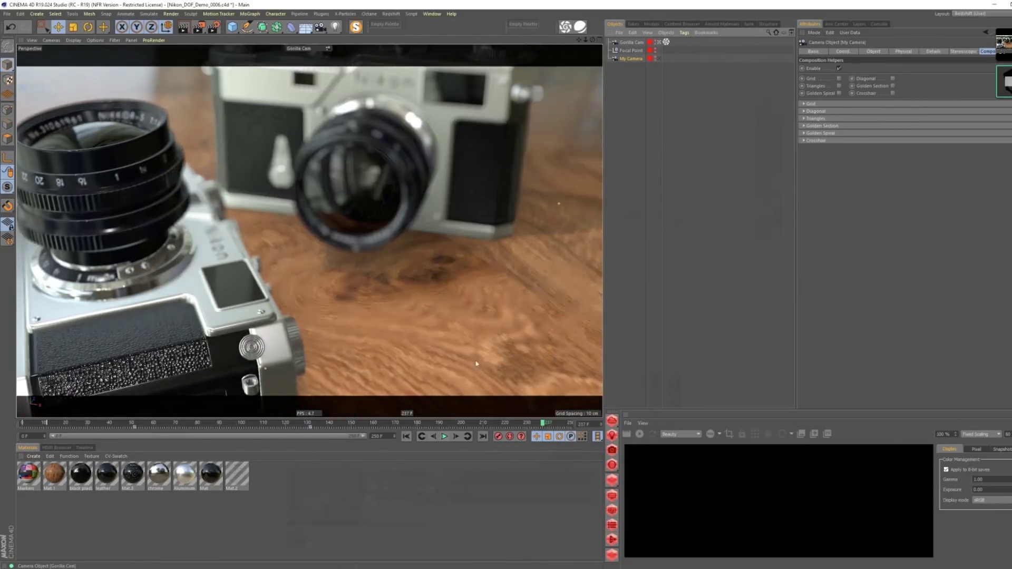
click(406, 436)
click(443, 436)
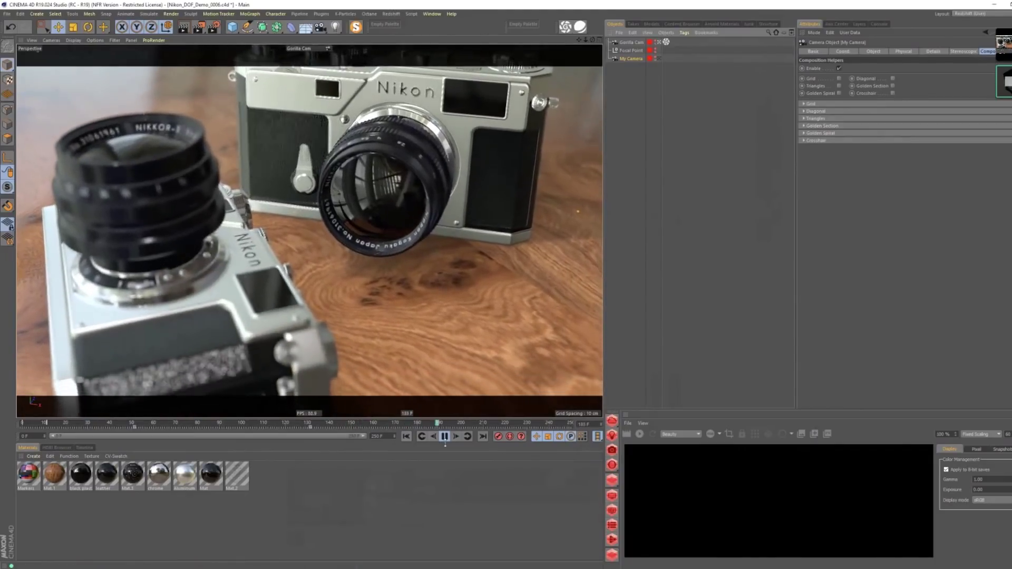
click(445, 437)
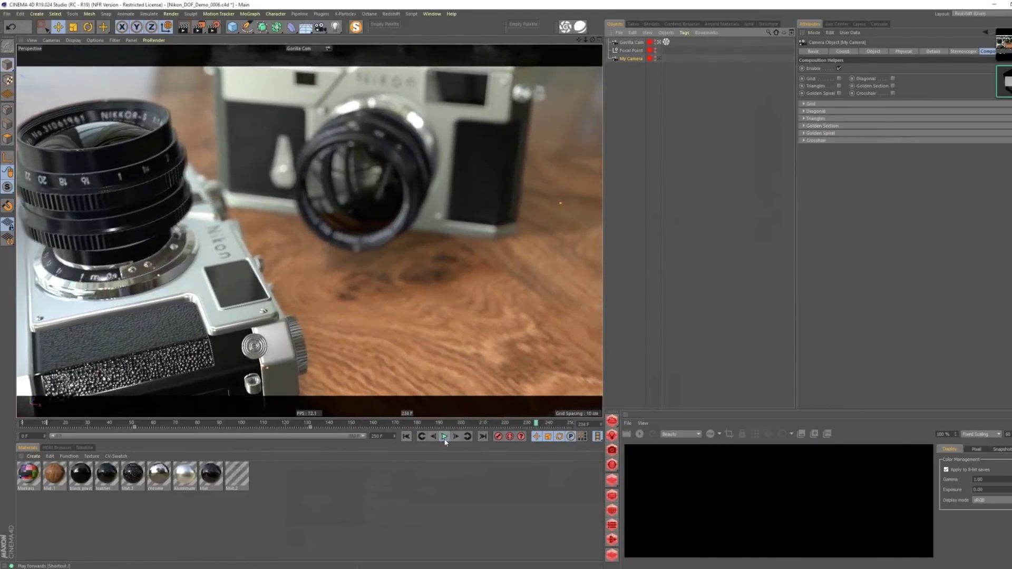
- Inspect the GorillaCam tag's target settings and replay the animation from the first frame
click(666, 42)
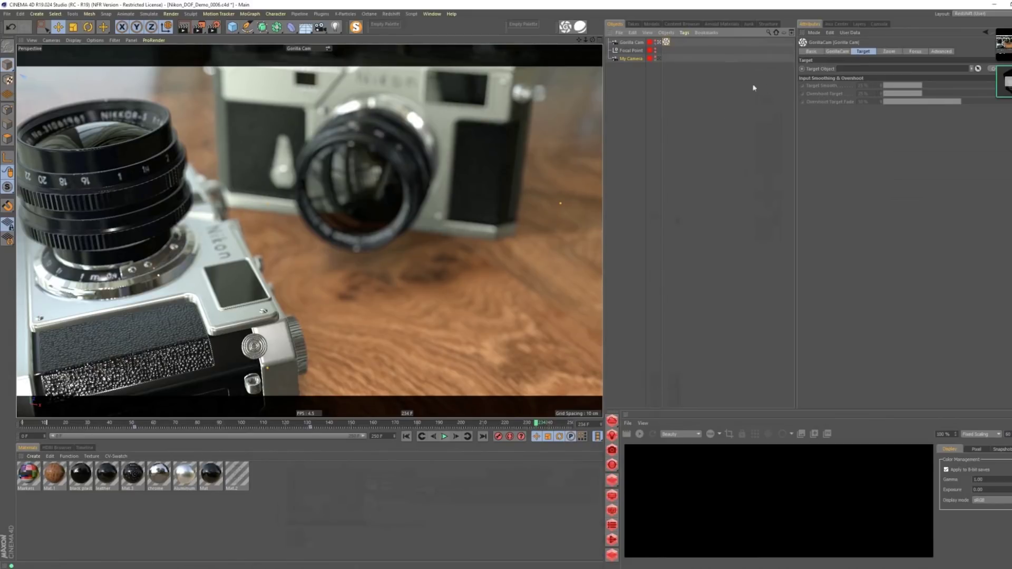
click(406, 437)
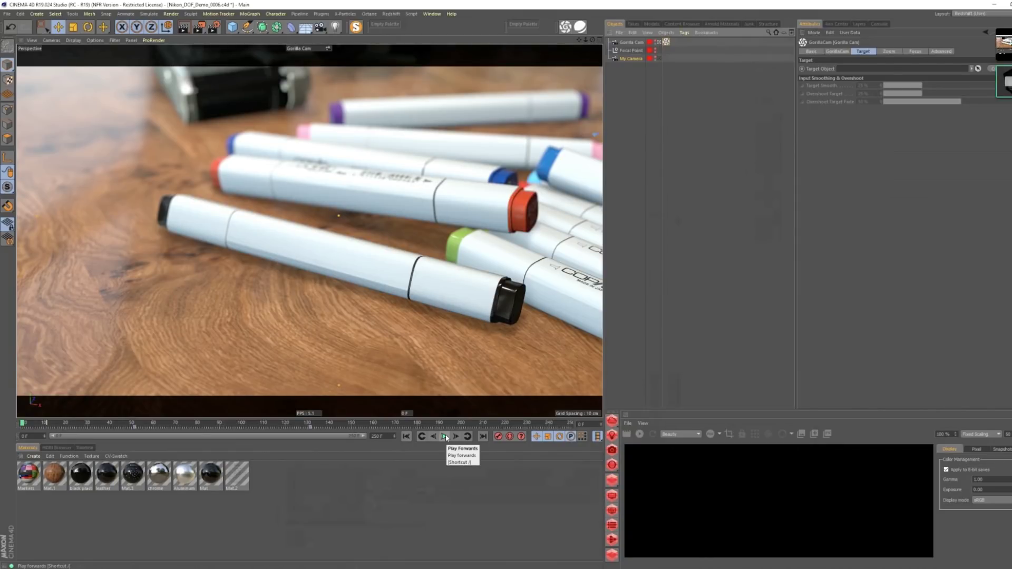
click(444, 436)
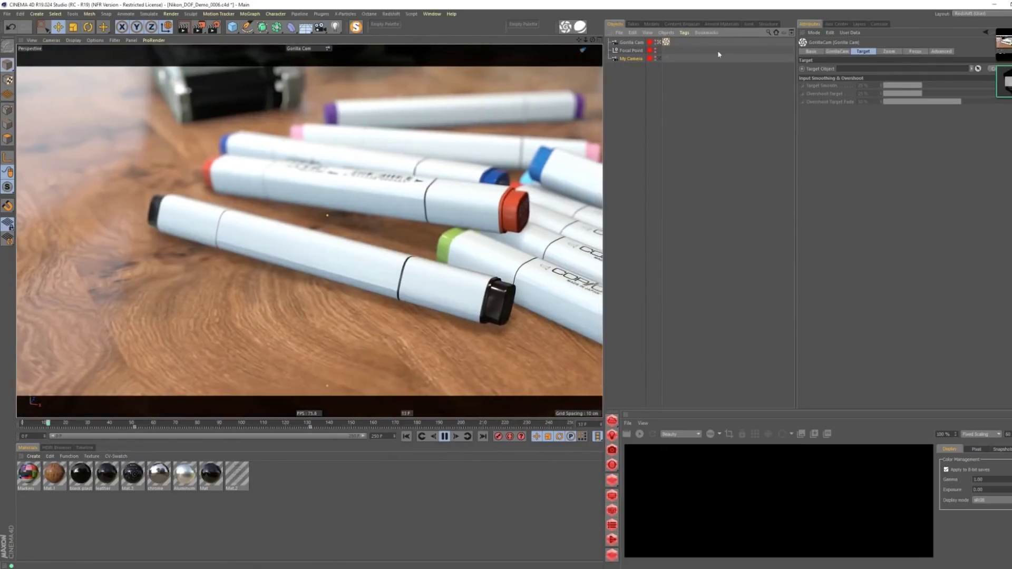
- Reveal the Stuff layer's objects in the object list, select the Focal Point null, and stop playback
click(861, 25)
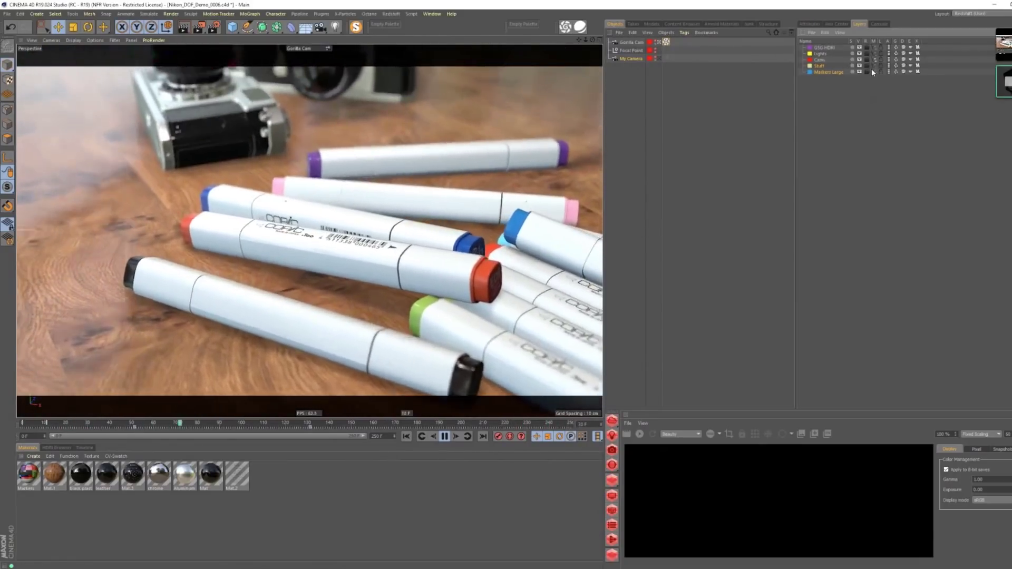
click(874, 67)
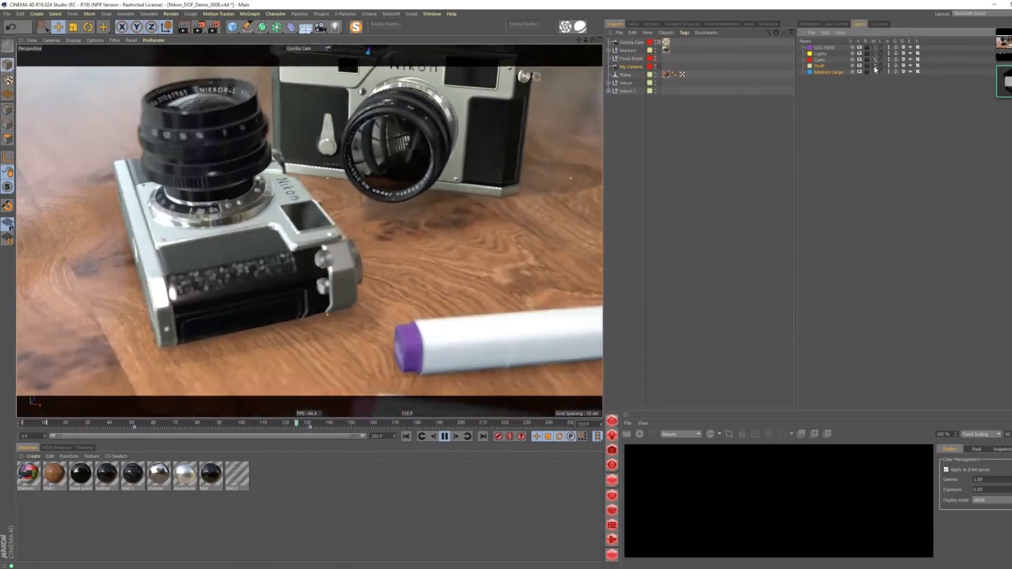
click(630, 58)
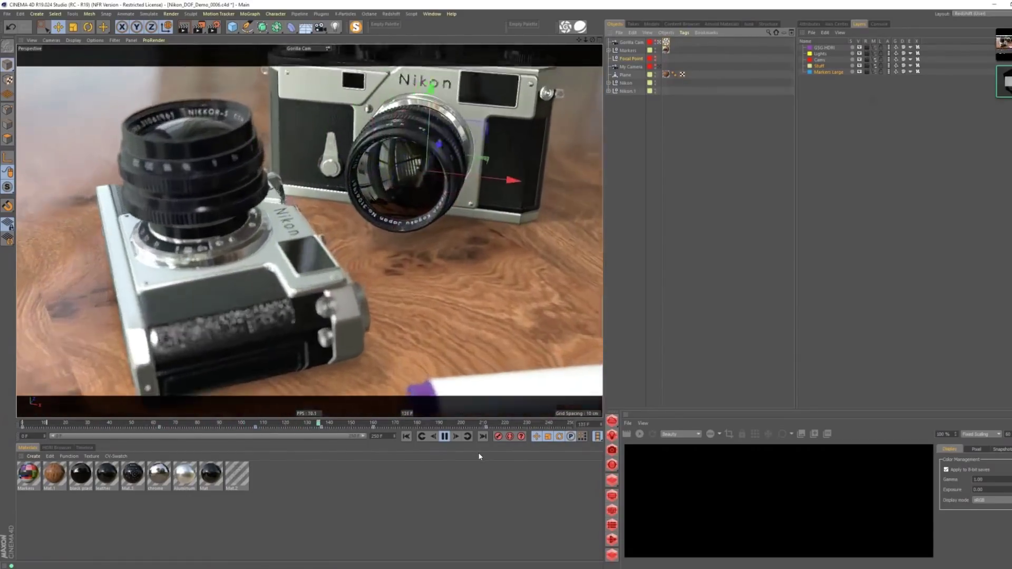
click(444, 436)
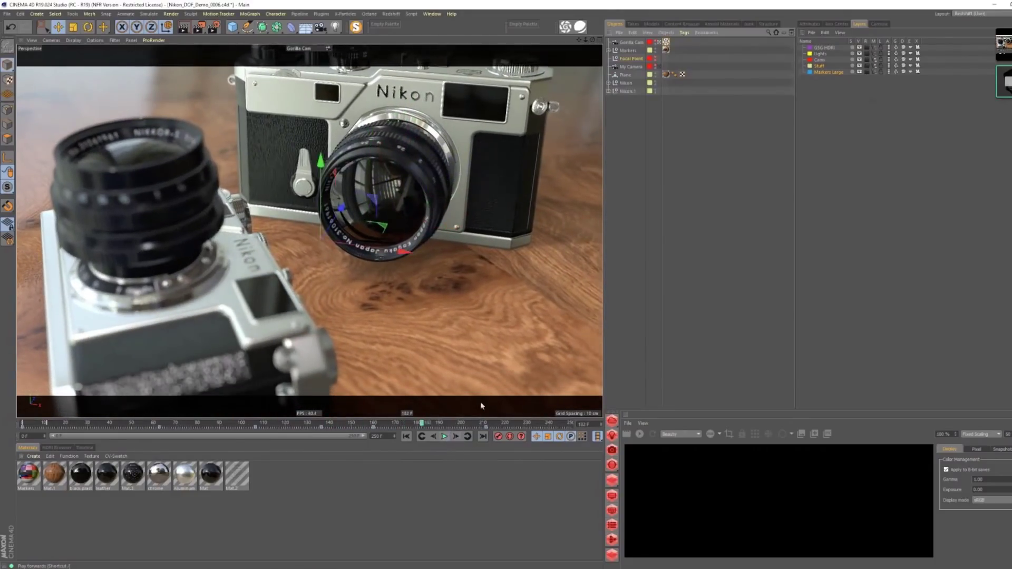
- Set Focus Drift Medium to 0 in the GorillaCam tag's focus settings
double_click(667, 43)
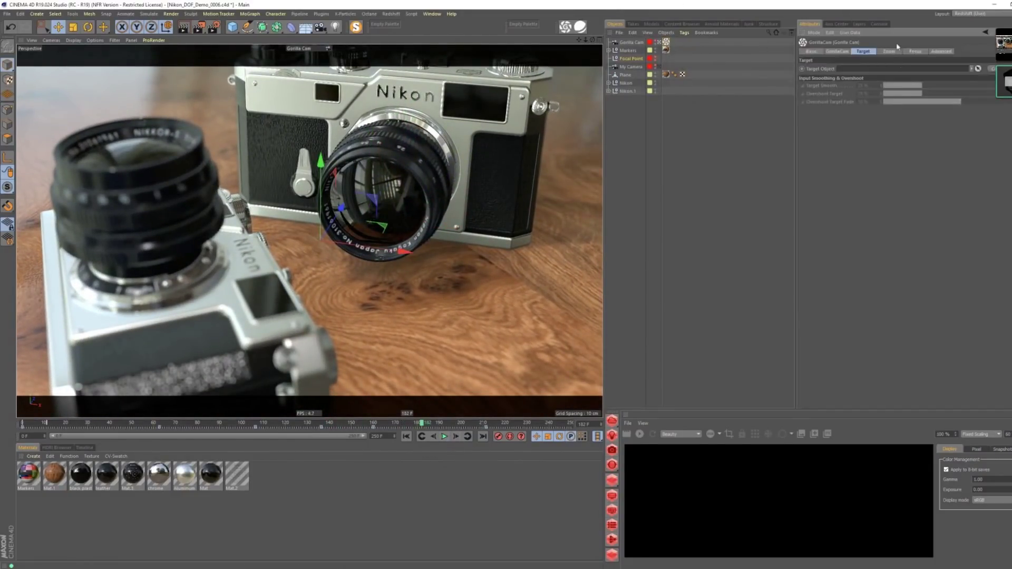
click(915, 52)
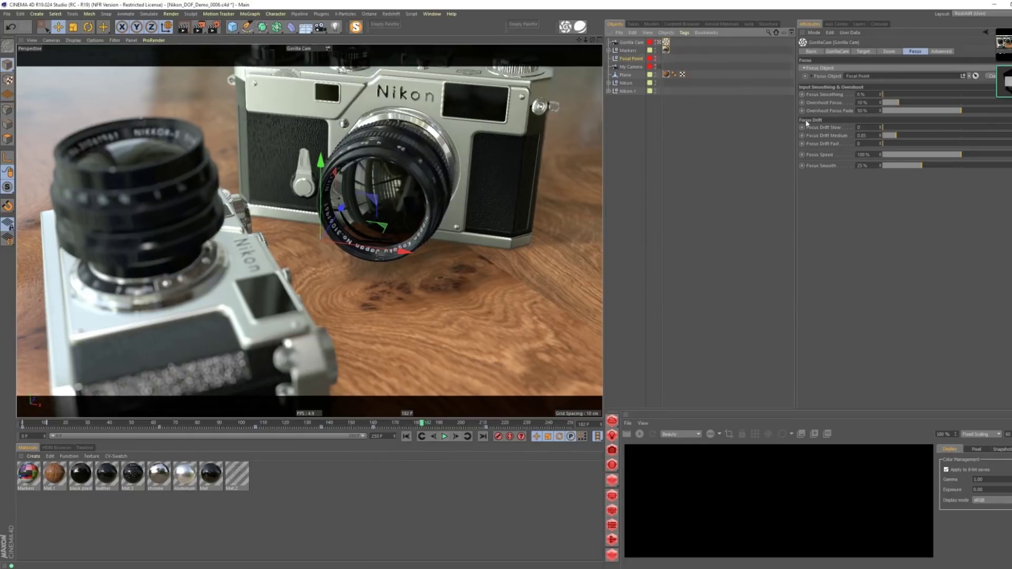
drag(894, 138, 891, 137)
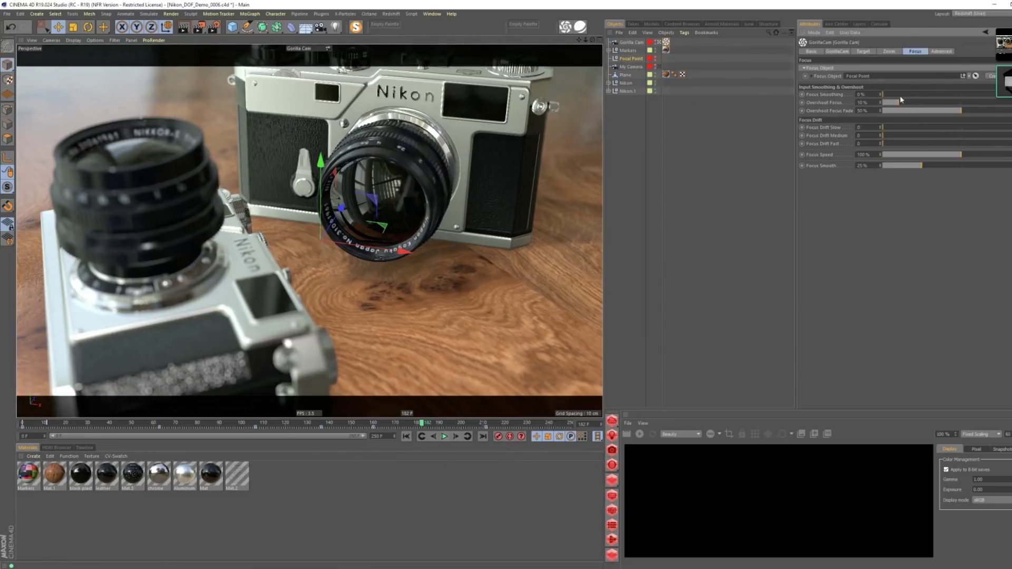
- Watch the focus plane's movement in a maximized top view framed on the cameras and markers, playing from the first frame
click(600, 40)
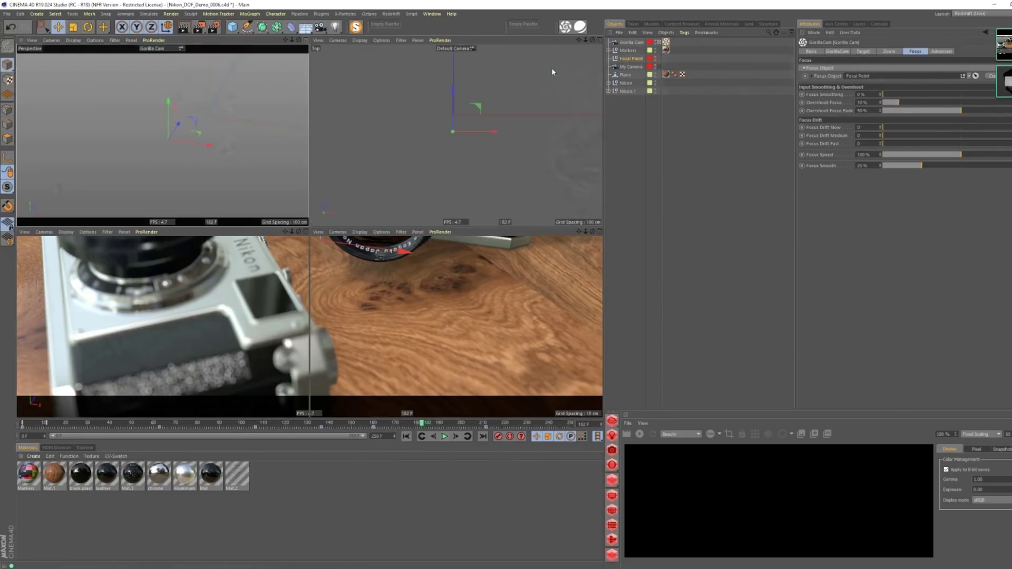
middle_click(552, 68)
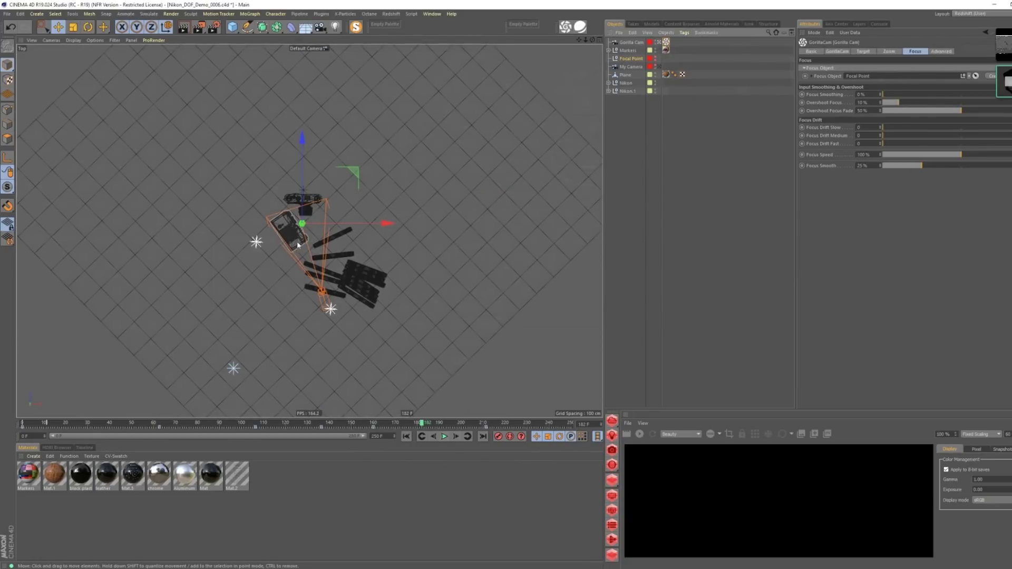
scroll(274, 260, up, 4)
middle_drag(362, 254, 318, 229)
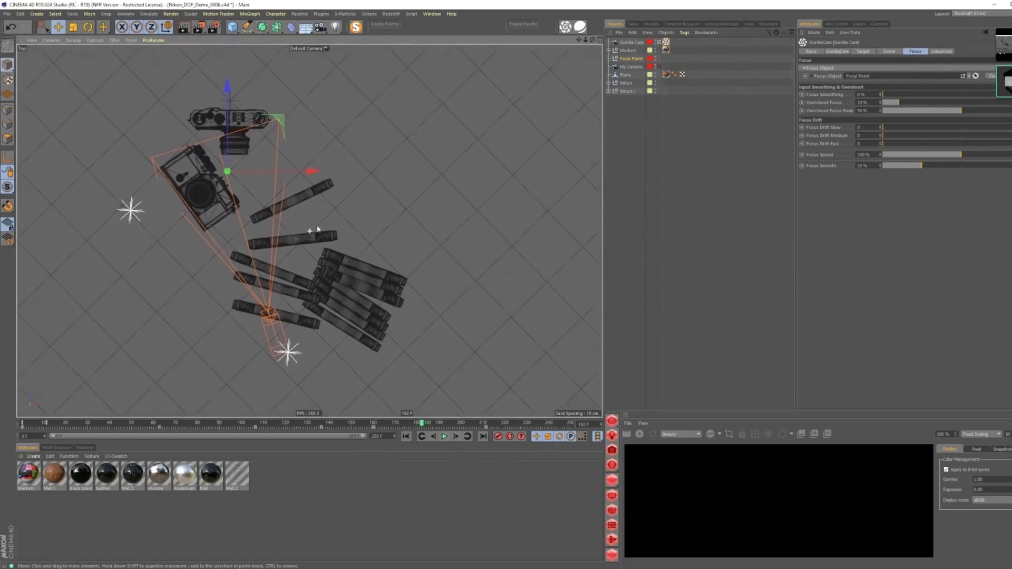
click(405, 436)
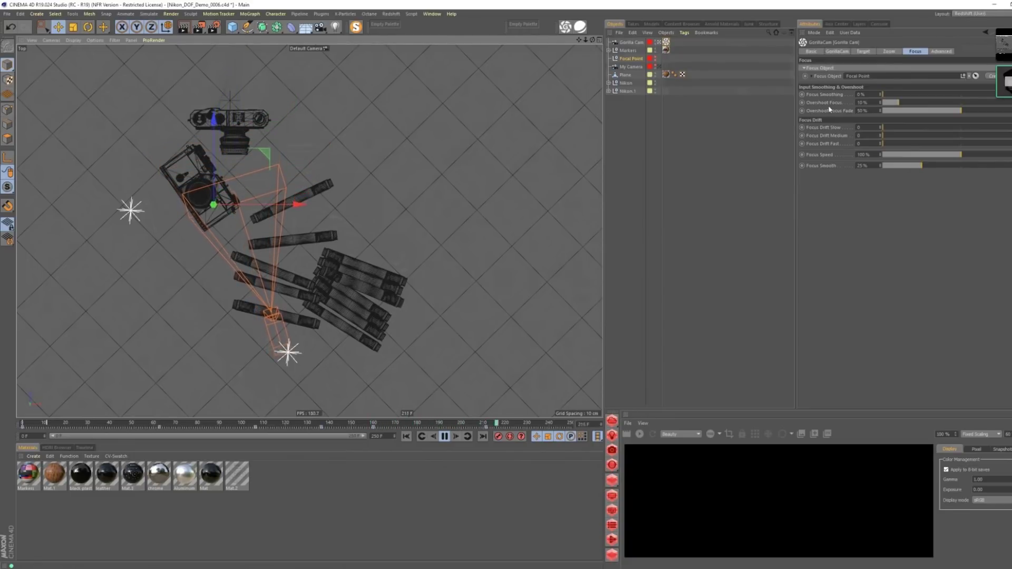
- Set Focus Smoothing to 51%, Overshoot Focus to 76% and Overshoot Focus Fade to 20% on the GorillaCam tag
drag(900, 95, 962, 94)
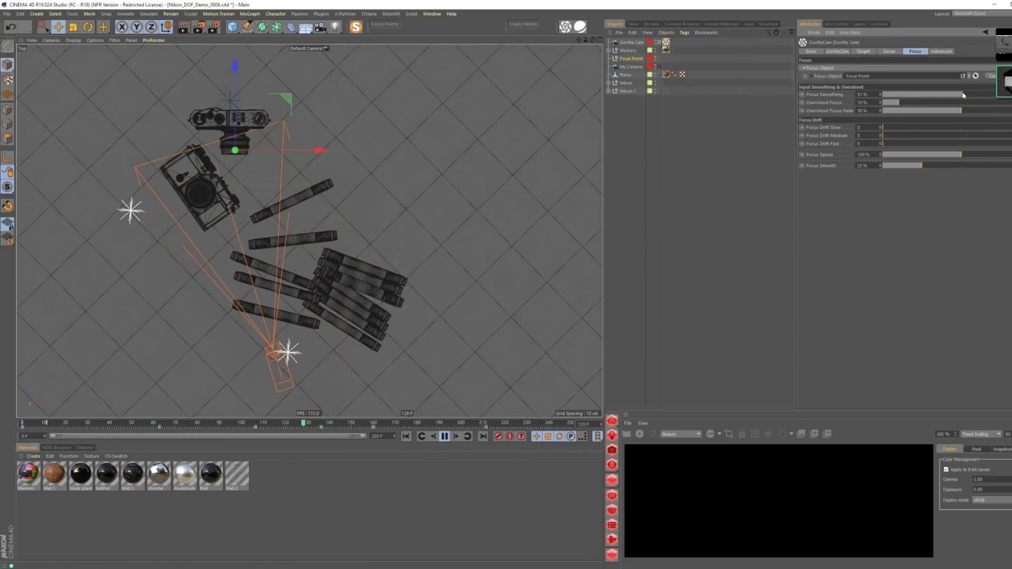
drag(899, 103, 1003, 105)
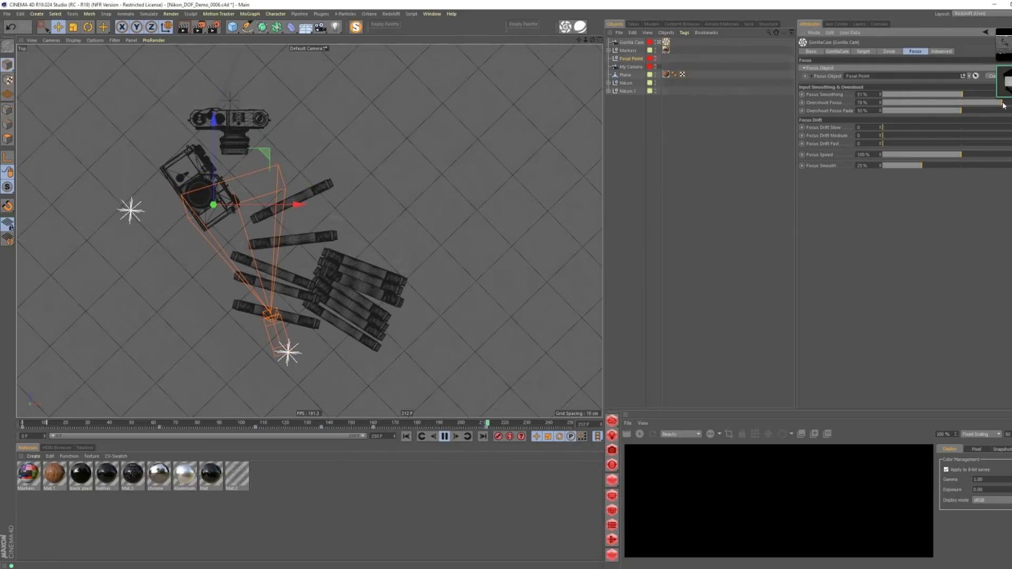
click(914, 110)
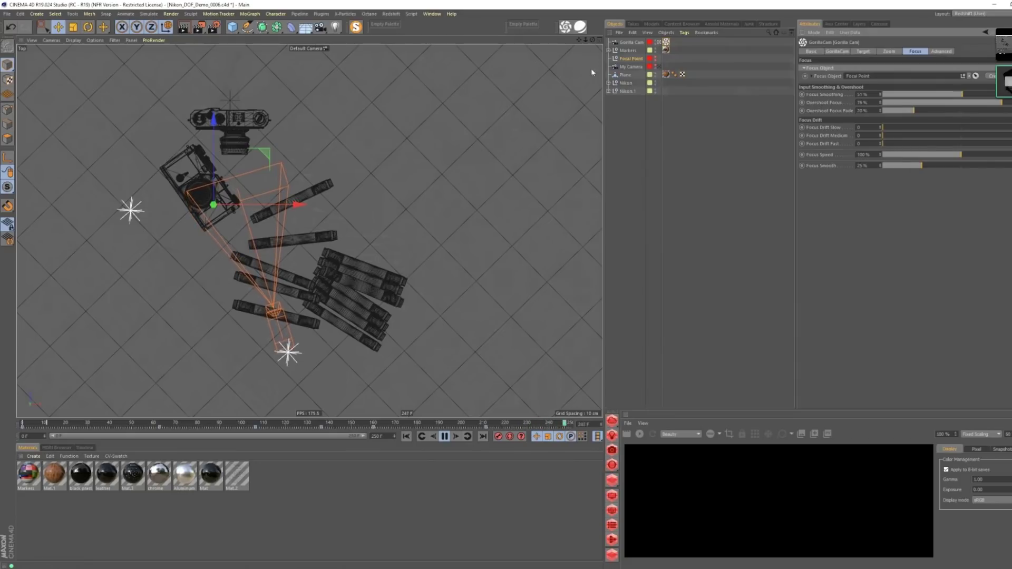
- Review the focus overshoot in the maximized Gorilla Cam perspective view, and return to the top view
click(599, 40)
scroll(417, 120, down, 5)
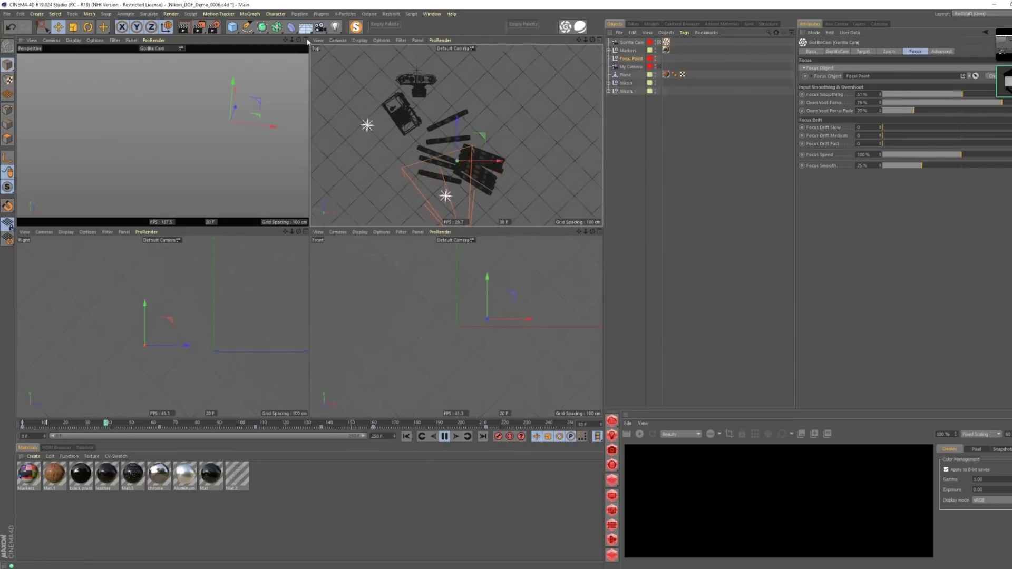
key(F1)
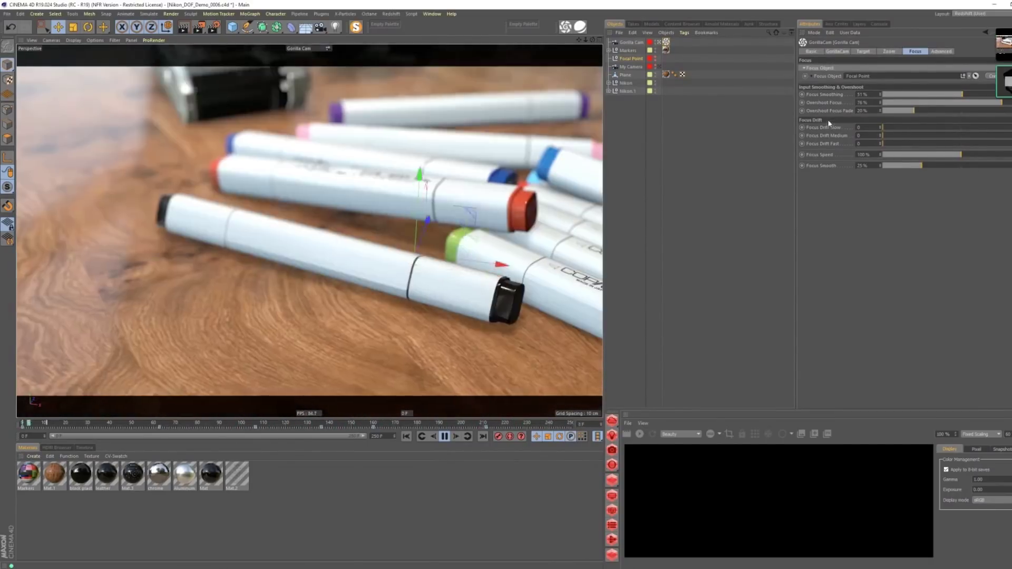
middle_click(529, 104)
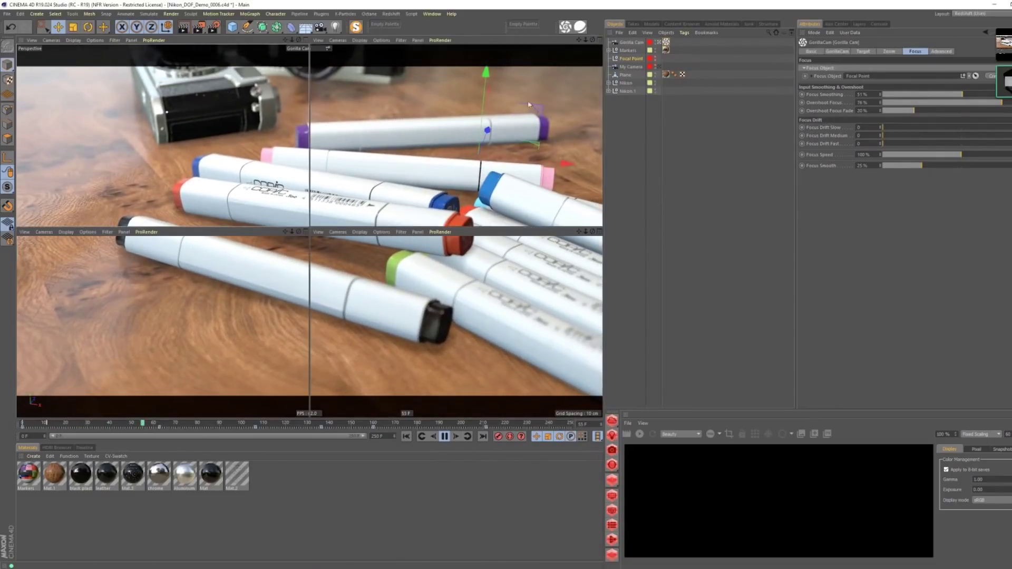
middle_click(540, 113)
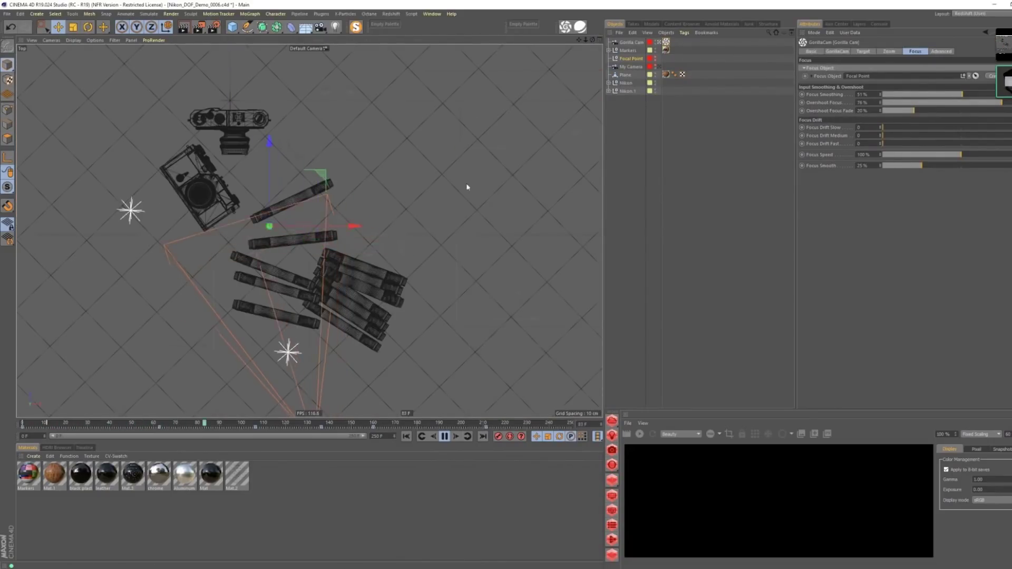
- Set Focus Smoothing and Overshoot Focus to 0%, and Focus Drift Slow to 6.75
drag(873, 94, 855, 98)
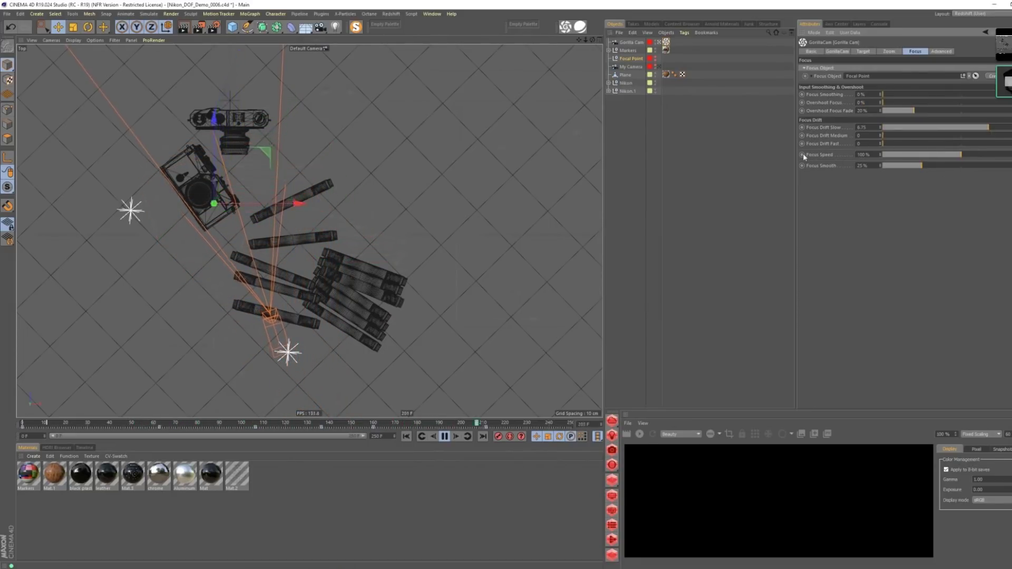
scroll(426, 190, down, 5)
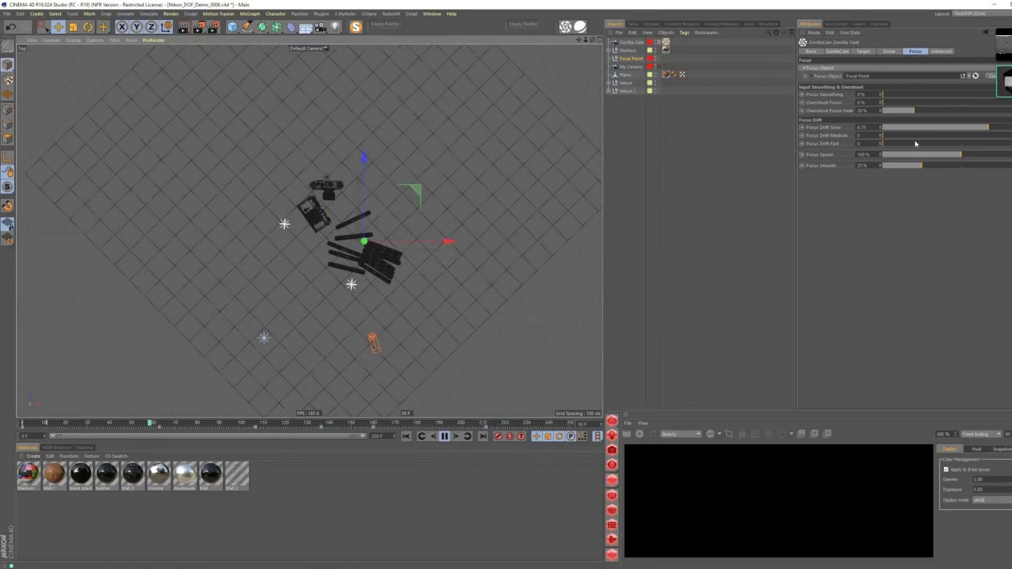
- Set Focus Drift Slow to 0.5 and Focus Drift Medium to 4
double_click(872, 128)
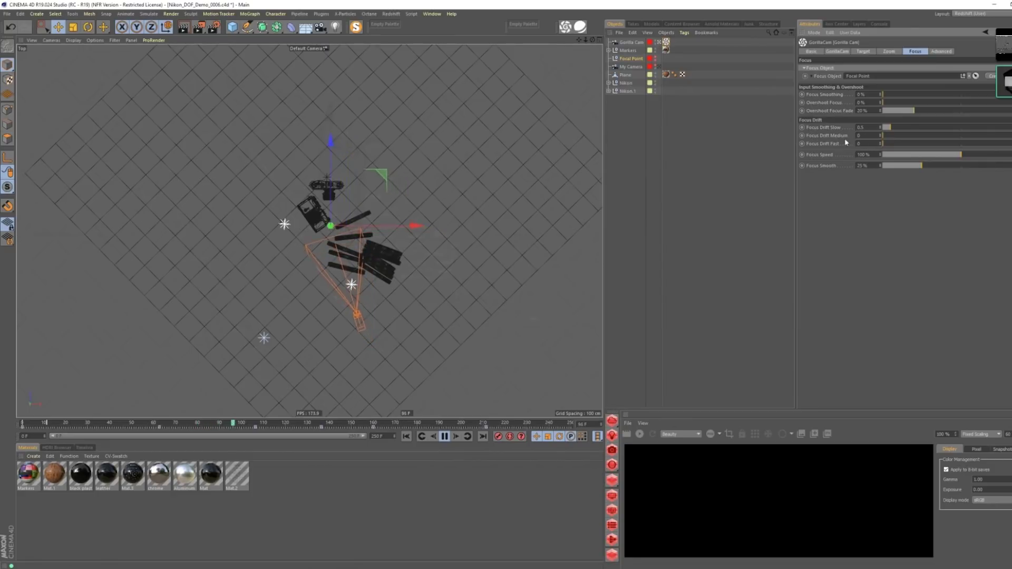
text(4)
key(Return)
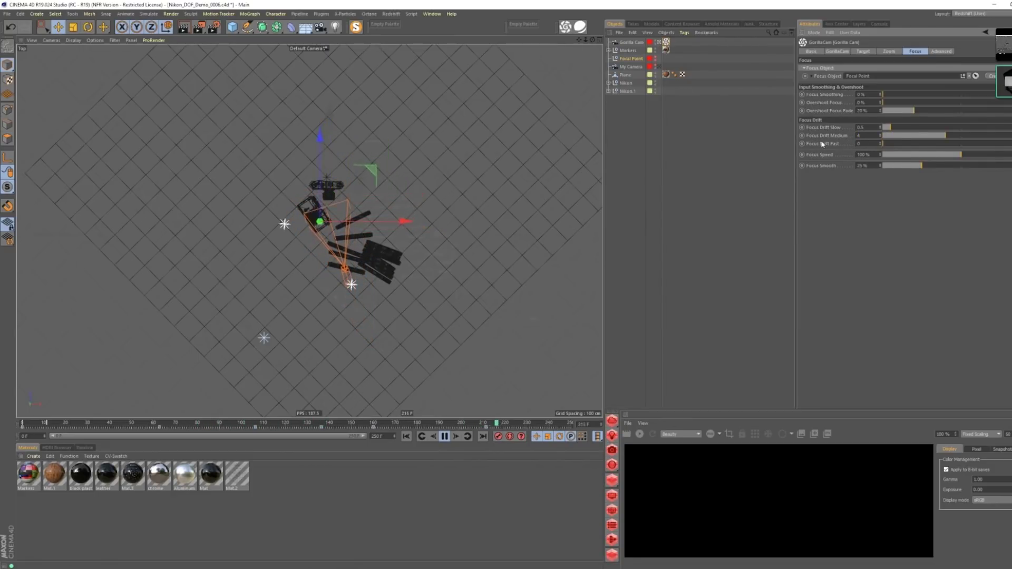
- Maximize the Gorilla Cam perspective view and set Focus Drift Medium to 1
middle_click(333, 46)
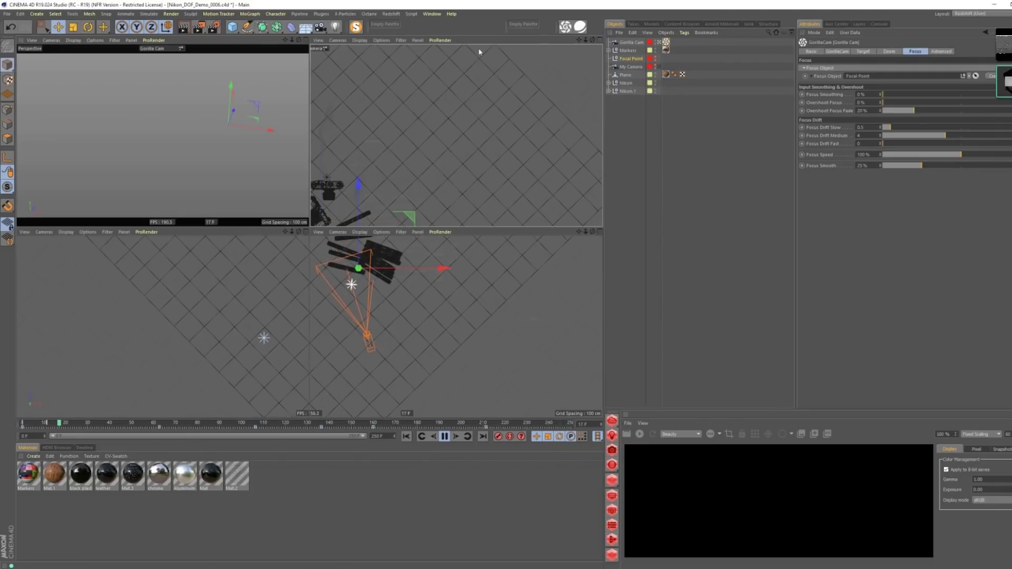
click(303, 41)
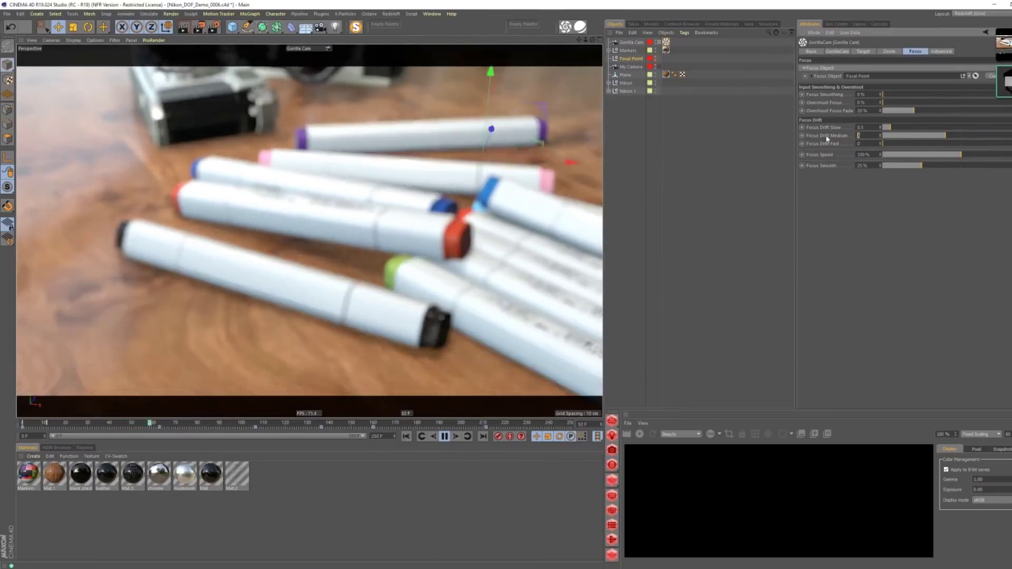
text(1)
key(Return)
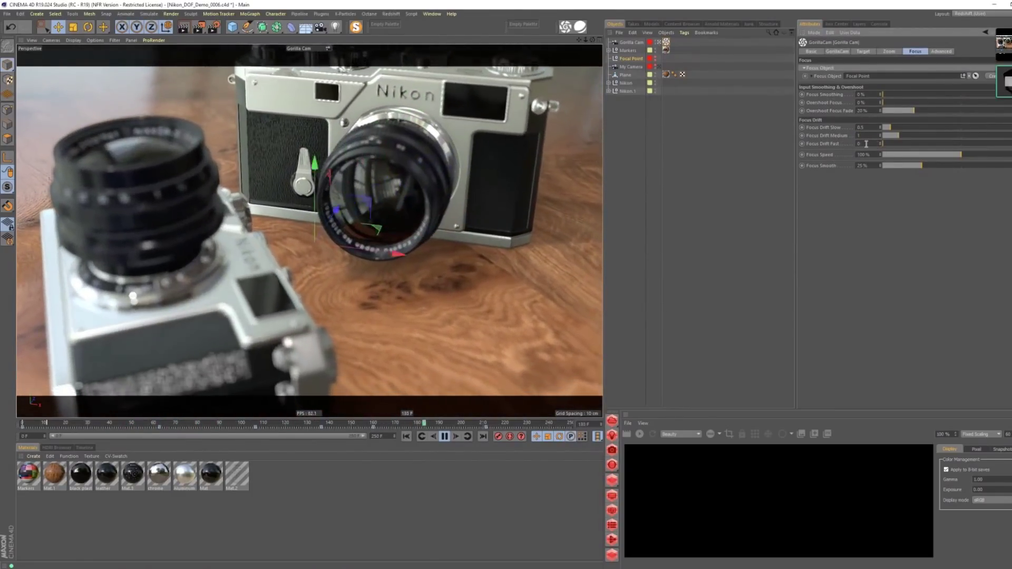
- Set Focus Drift Fast to 2 on the GorillaCam tag
drag(898, 147, 959, 146)
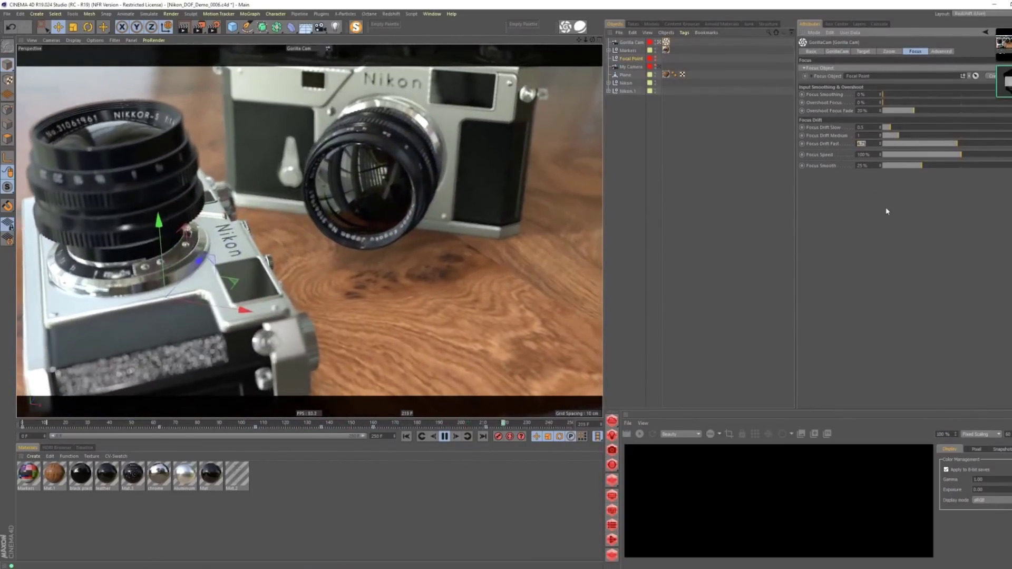
text(0.5)
key(Return)
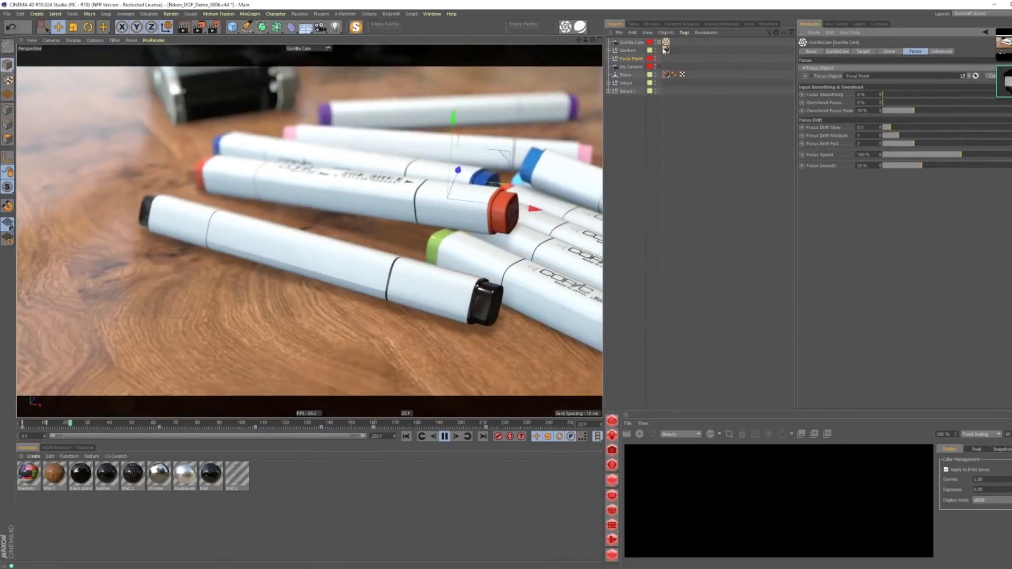
- Look through My Camera and set its physical F-Stop to 0.25
click(631, 42)
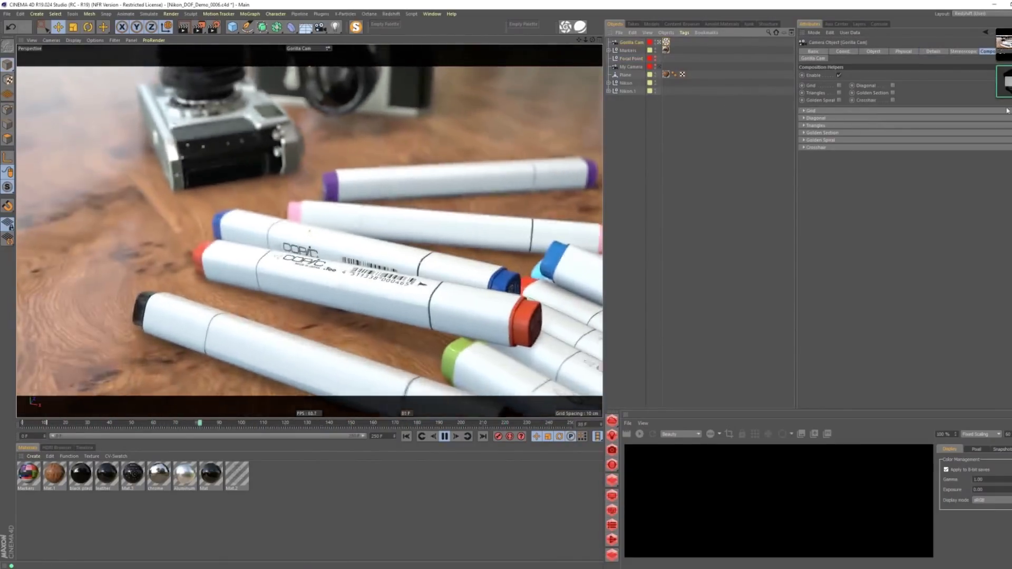
click(631, 67)
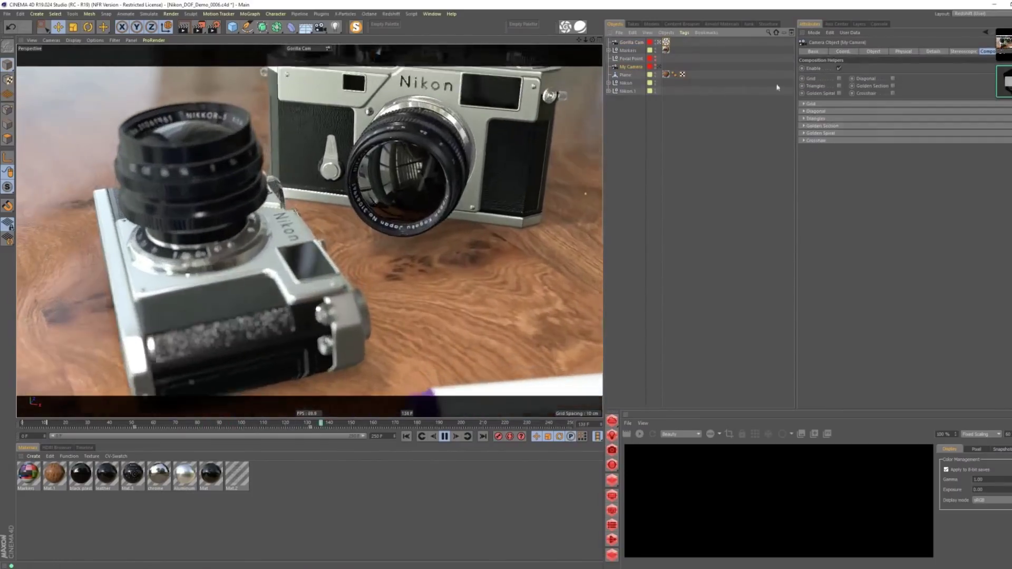
click(659, 67)
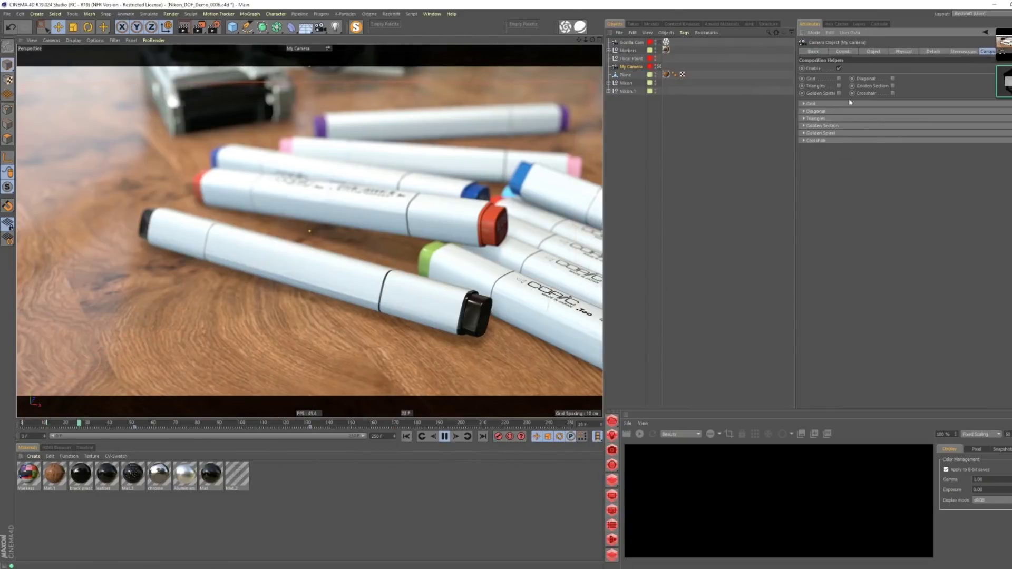
click(906, 52)
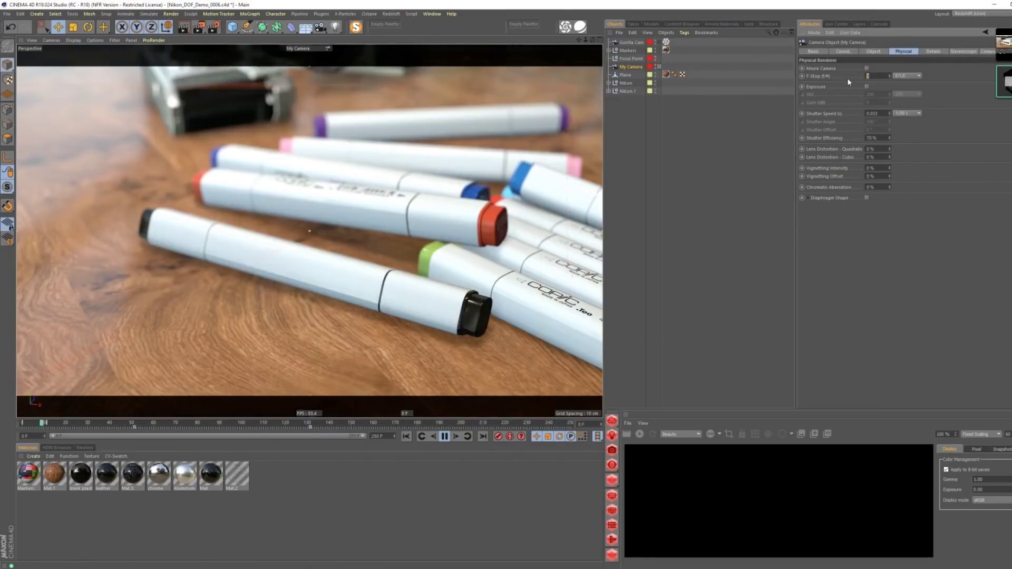
text(0.25)
key(Return)
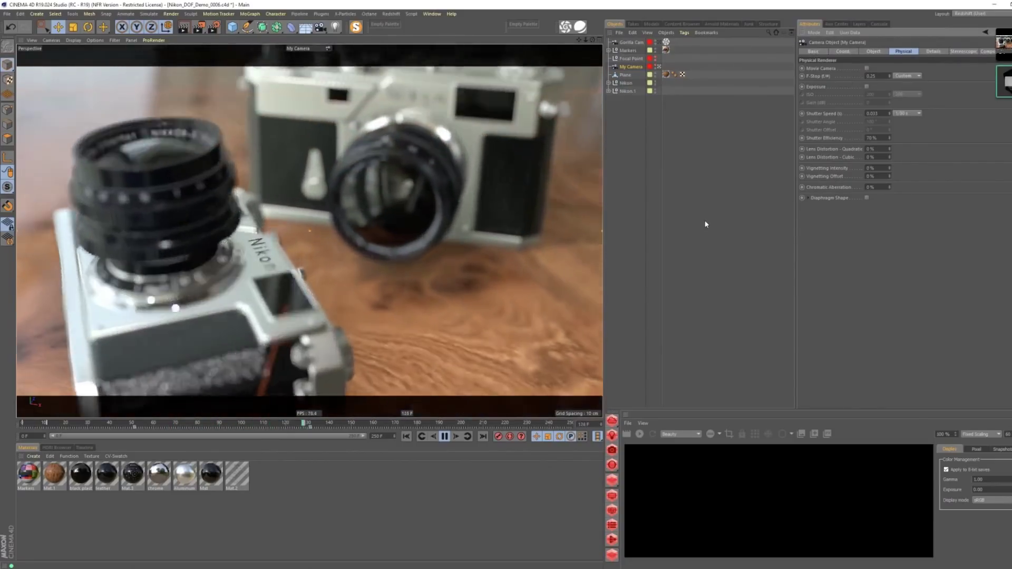
- Compare the animated shot through Gorilla Cam and My Camera, replaying My Camera's view from the start of the animation
click(659, 43)
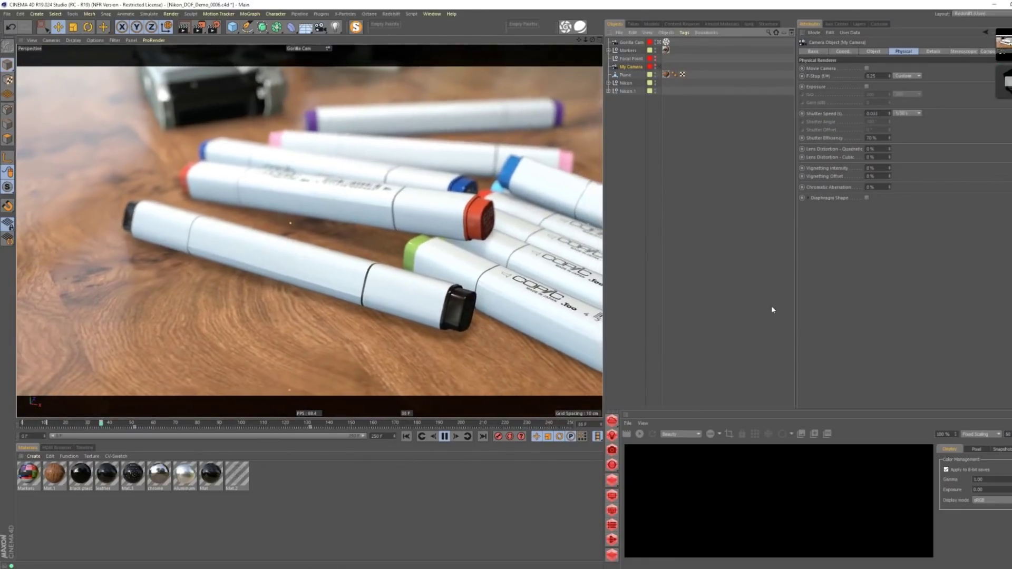
click(659, 67)
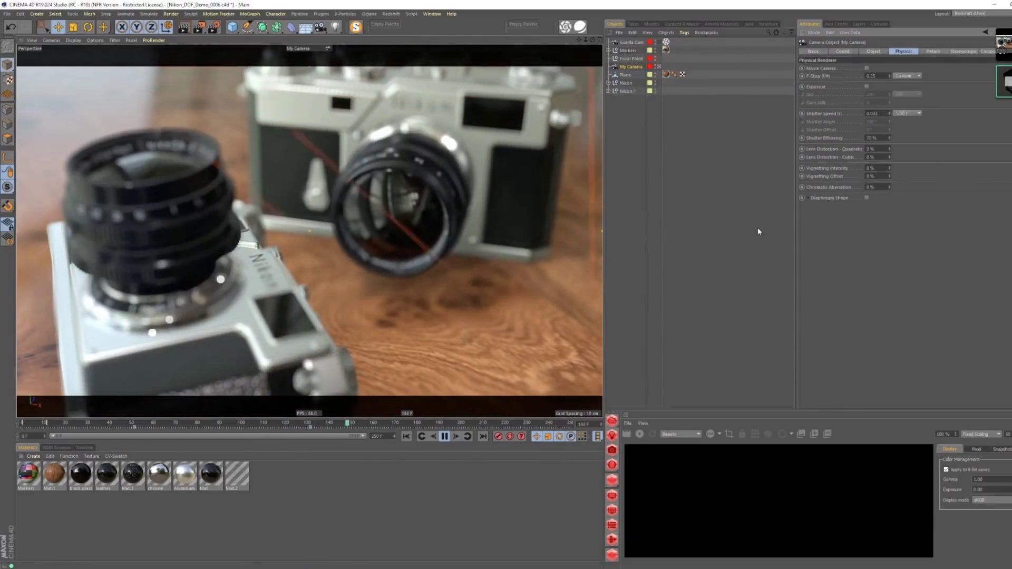
click(406, 437)
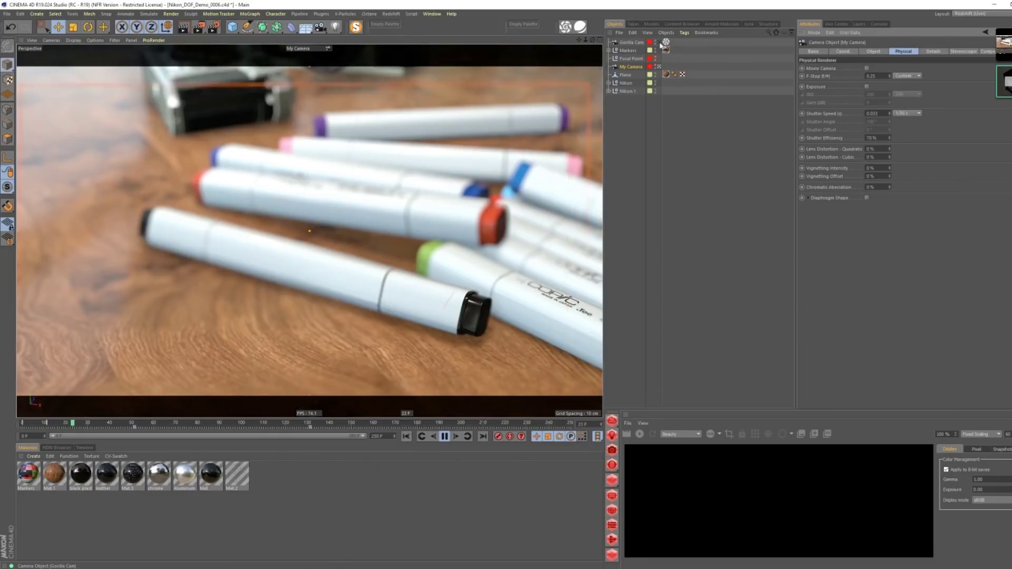
click(659, 43)
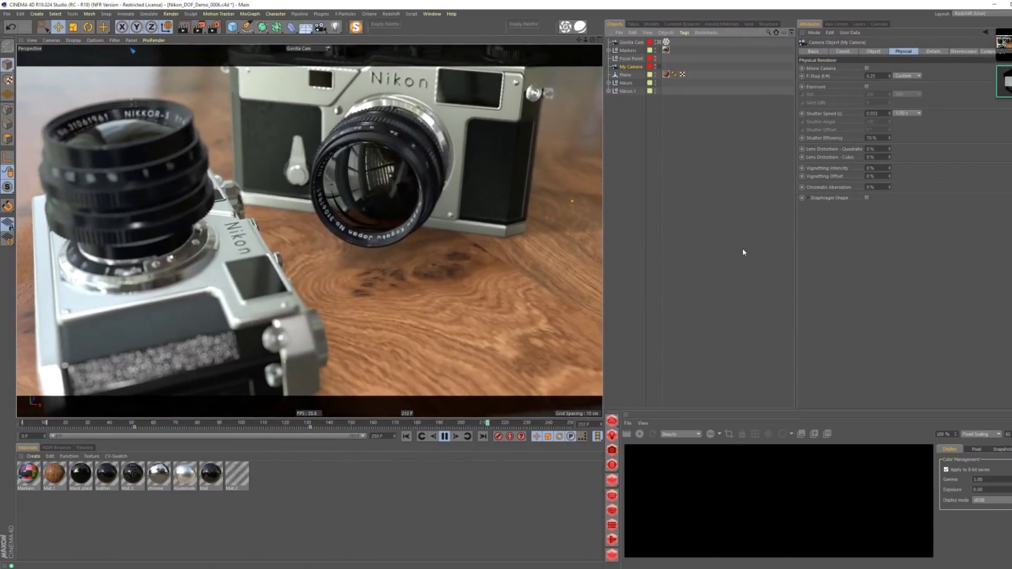
- On the GorillaCam tag, try Position Medium at 102% and Position Fast at 80%, and settle on 6% and 5%
click(666, 43)
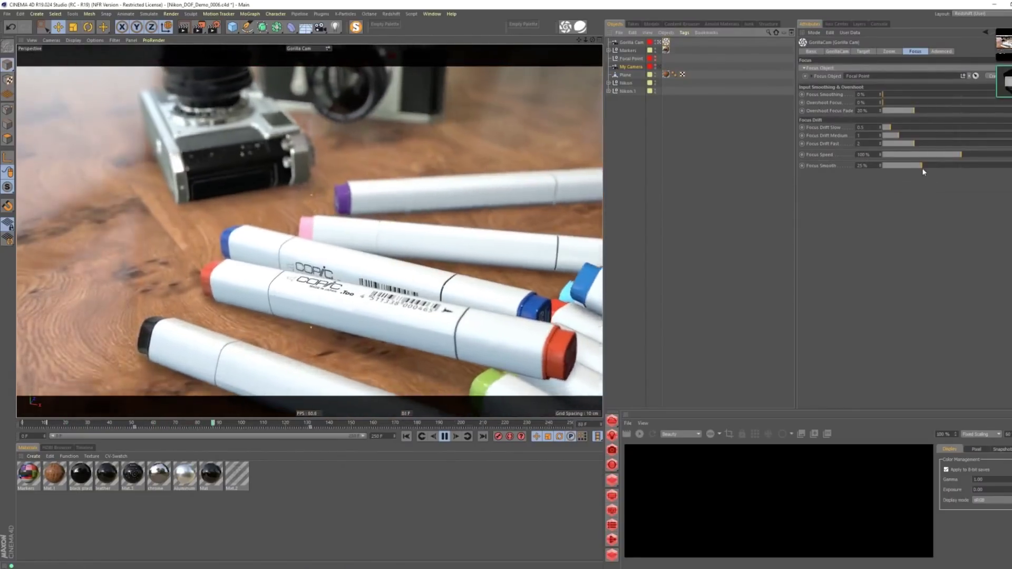
click(837, 52)
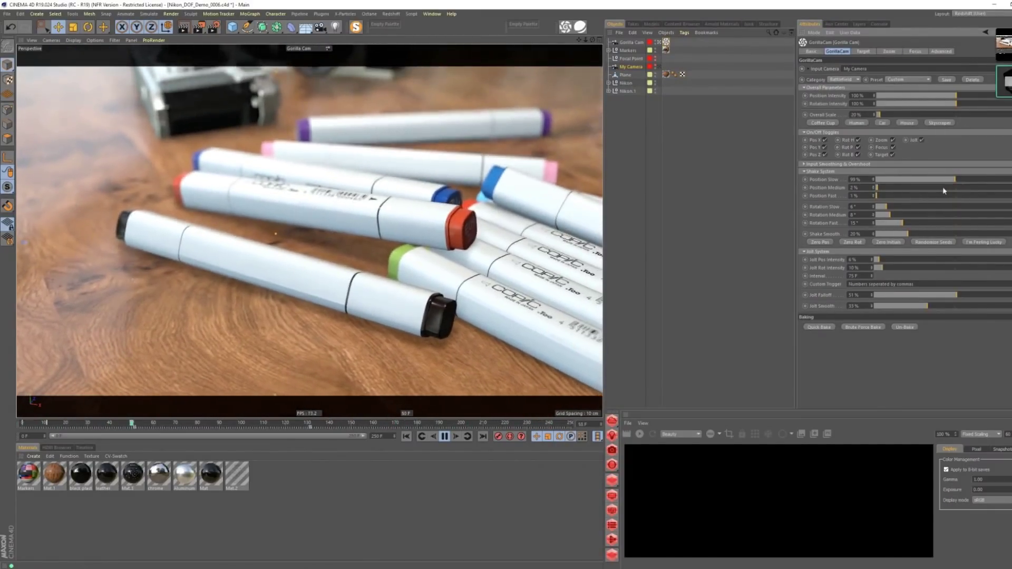
drag(942, 187, 957, 187)
click(940, 196)
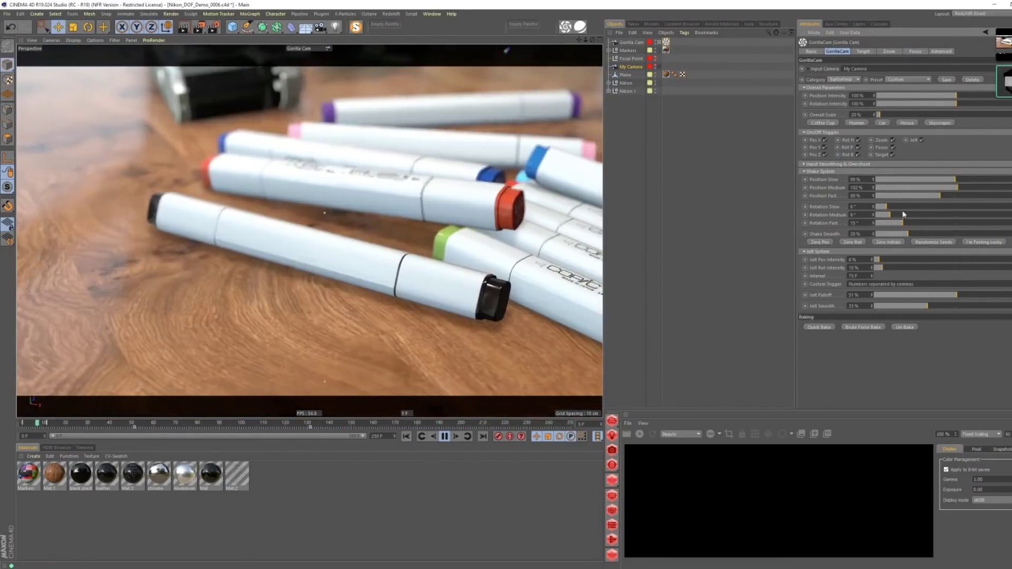
click(880, 188)
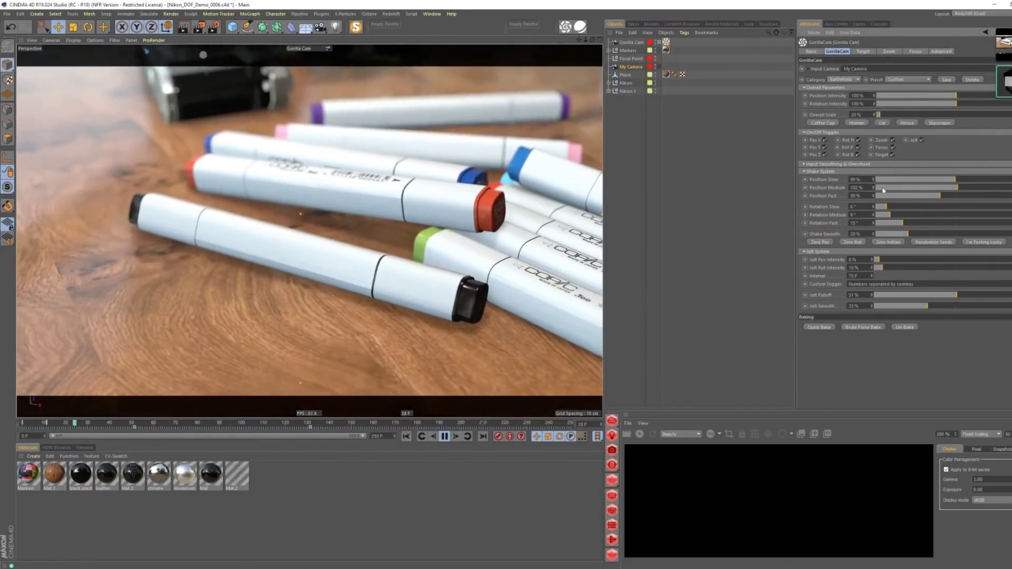
click(879, 195)
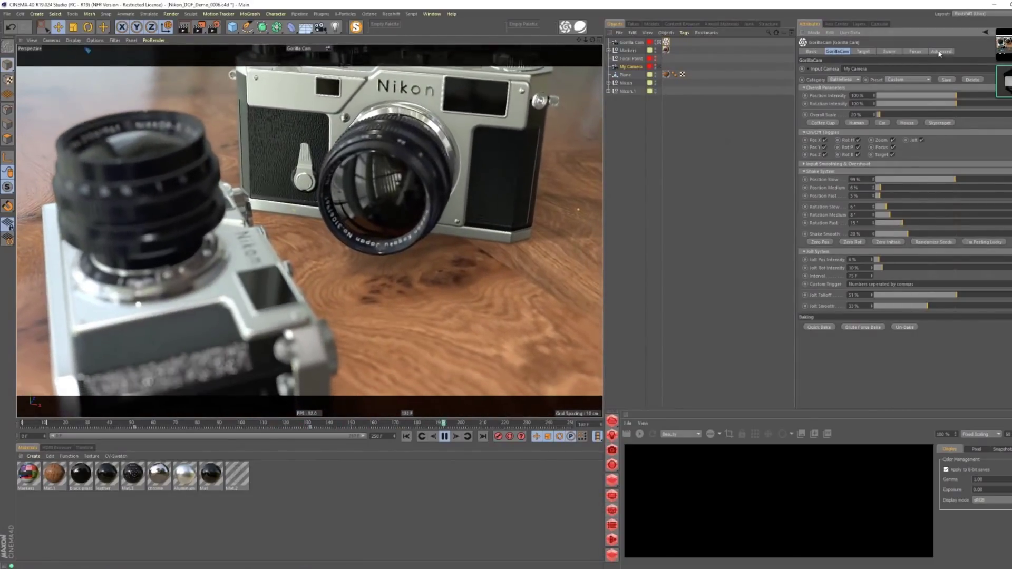
- Set the X and Z values of the Global Shake & Jolt Ratios to 500%
click(951, 50)
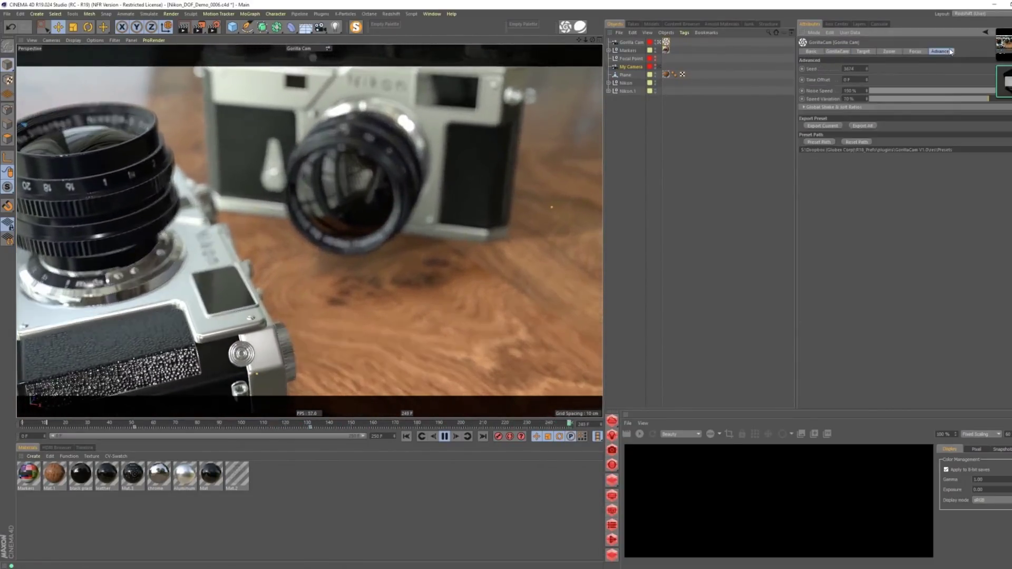
click(848, 108)
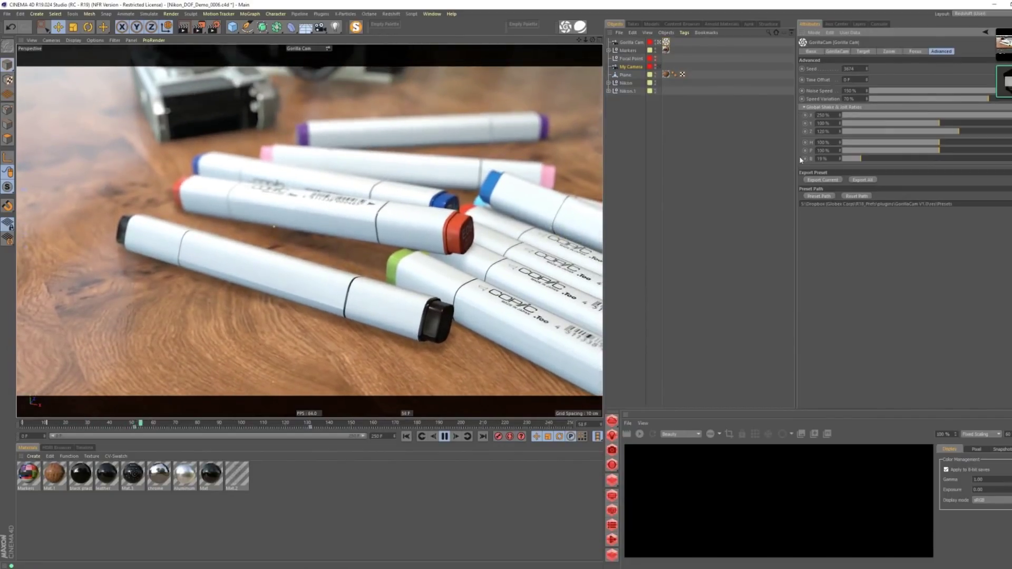
drag(835, 115, 765, 116)
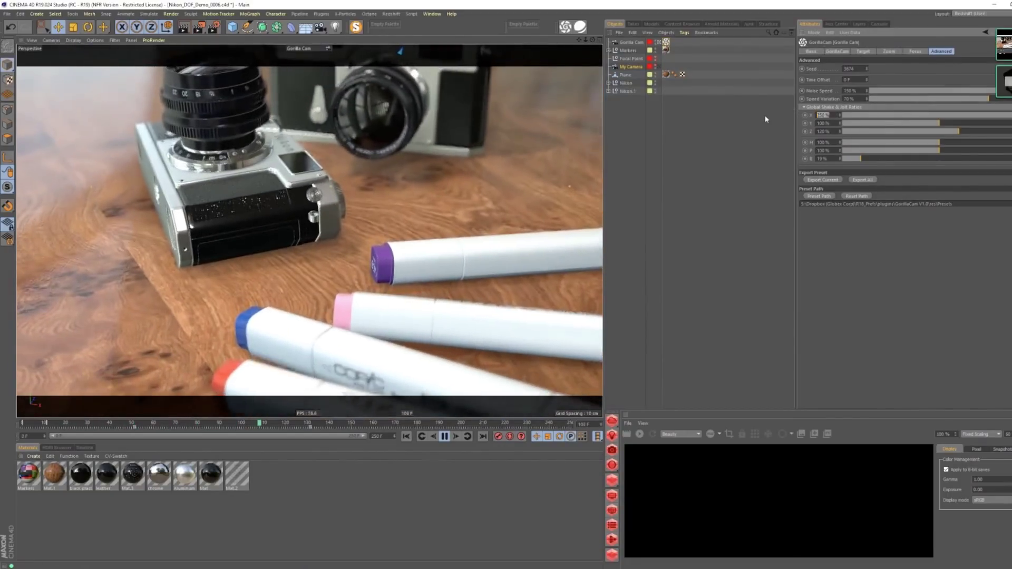
text(500)
key(Return)
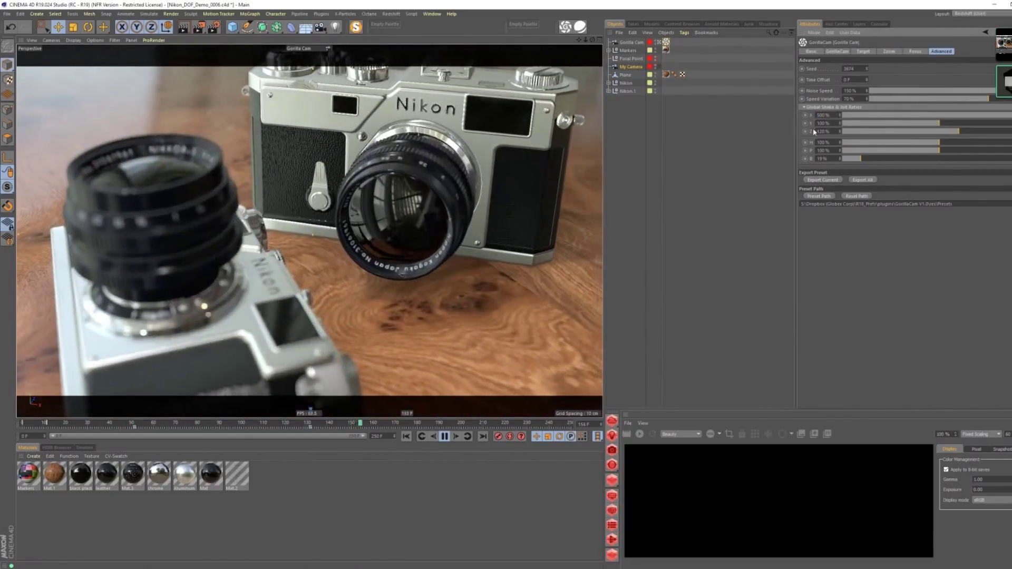
drag(832, 131, 802, 132)
text(500)
key(Return)
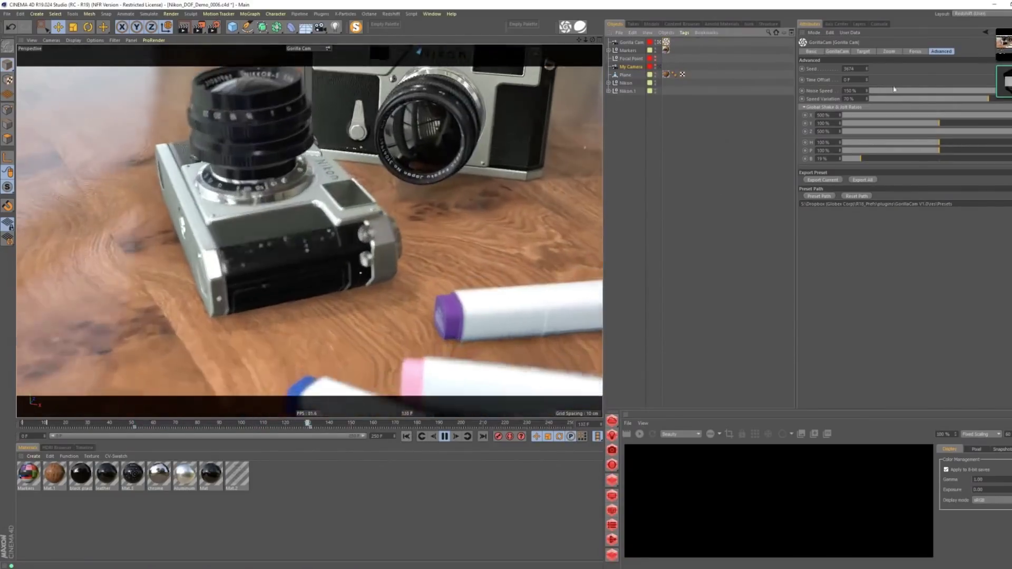
- Set the shake system's Position Slow to 105% and randomize the seeds several times
click(837, 51)
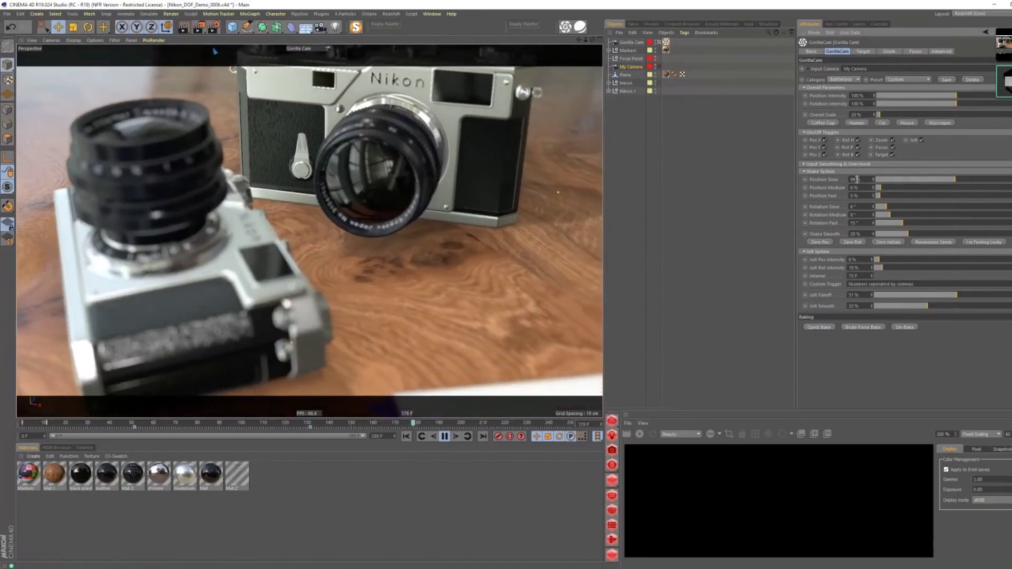
drag(956, 180, 960, 181)
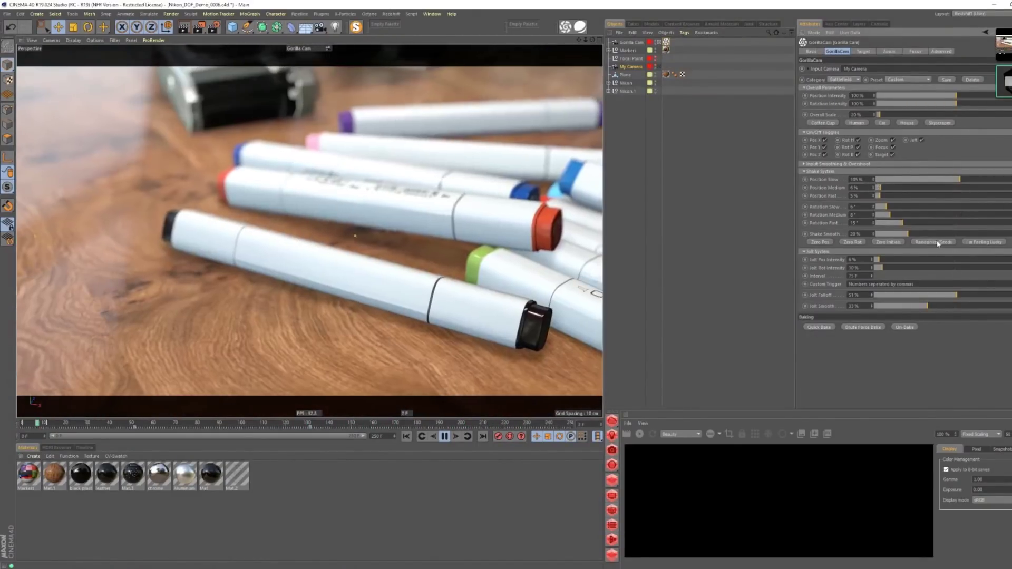
click(939, 243)
click(938, 243)
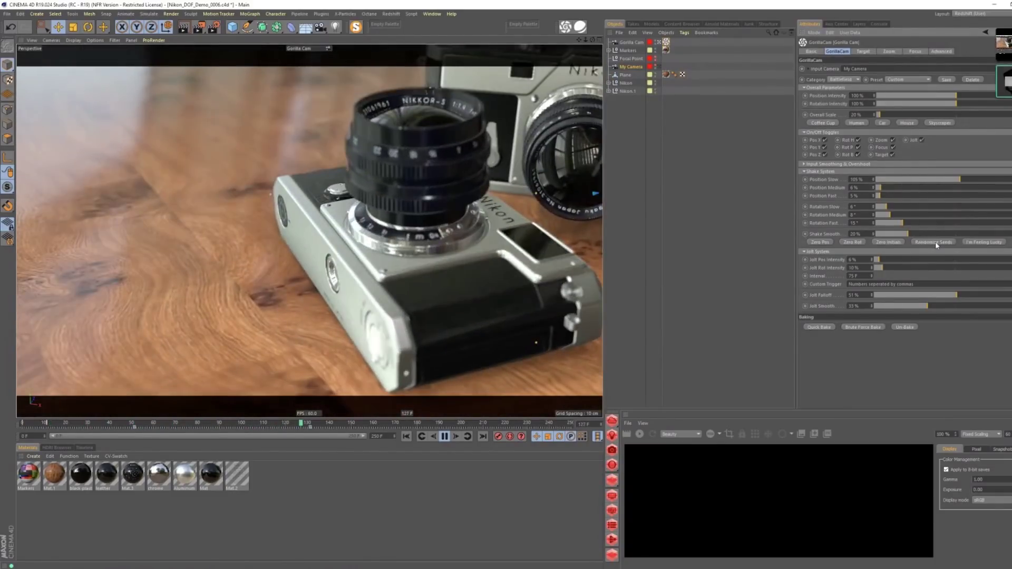
click(935, 241)
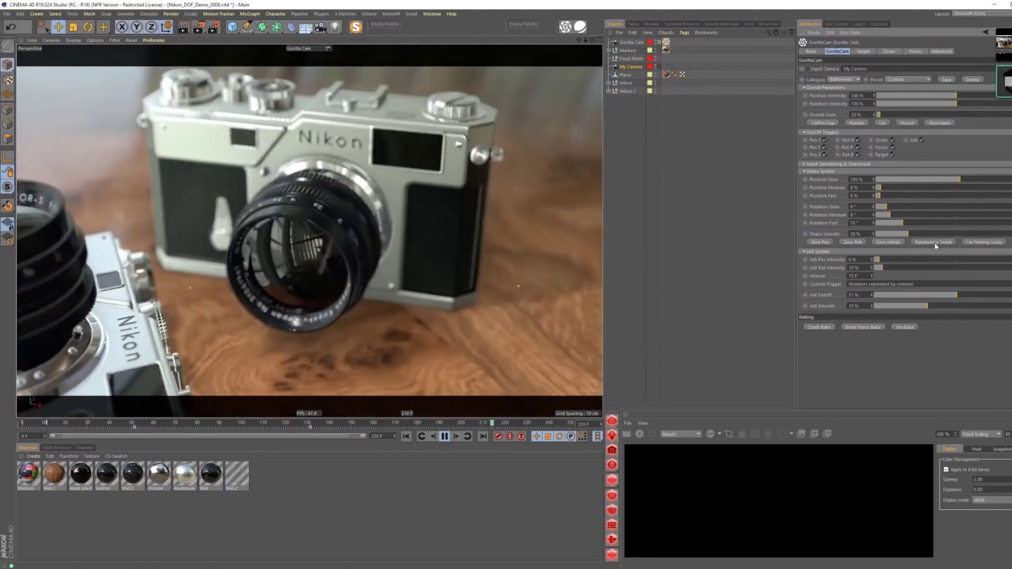
click(935, 244)
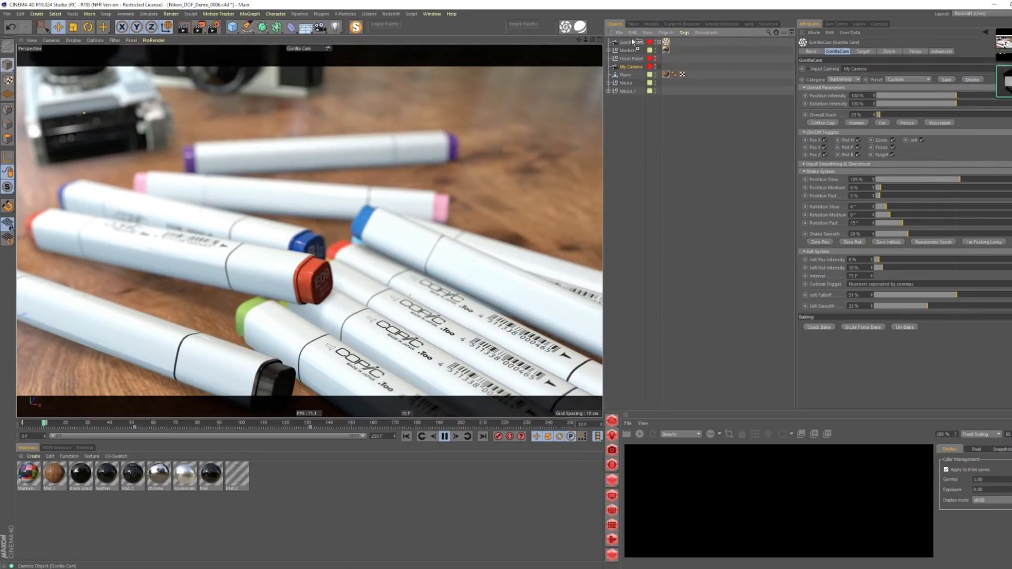
- Duplicate Gorilla Cam together with My Camera, and look through the duplicated Gorilla Cam
drag(668, 49, 641, 50)
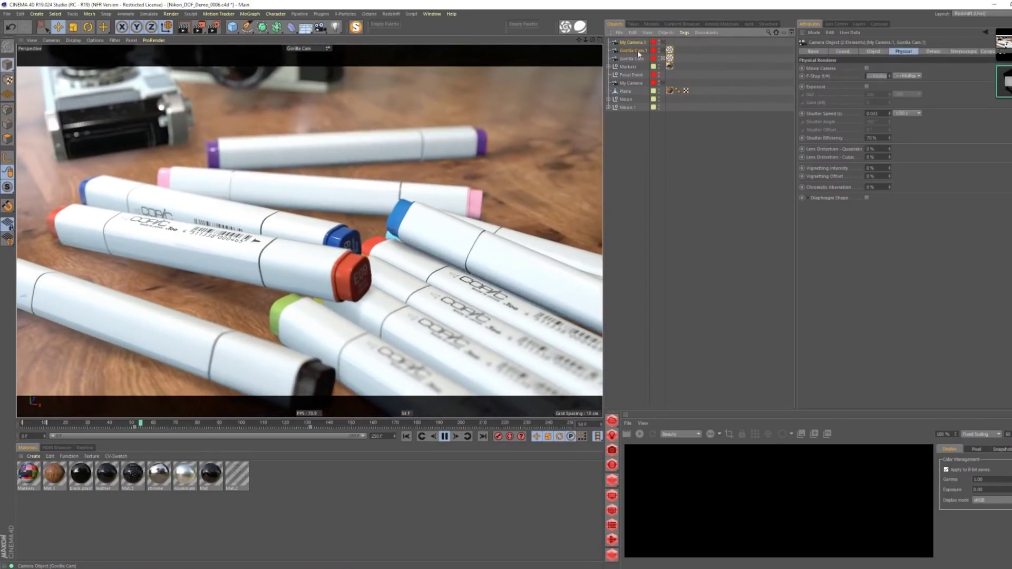
key(ctrl+z)
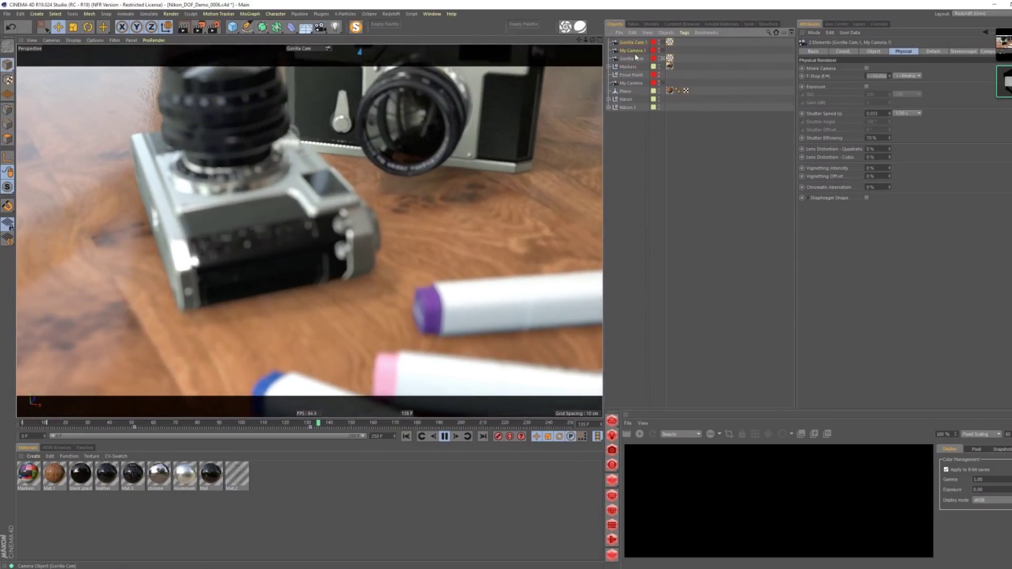
ctrl+drag(659, 49, 664, 46)
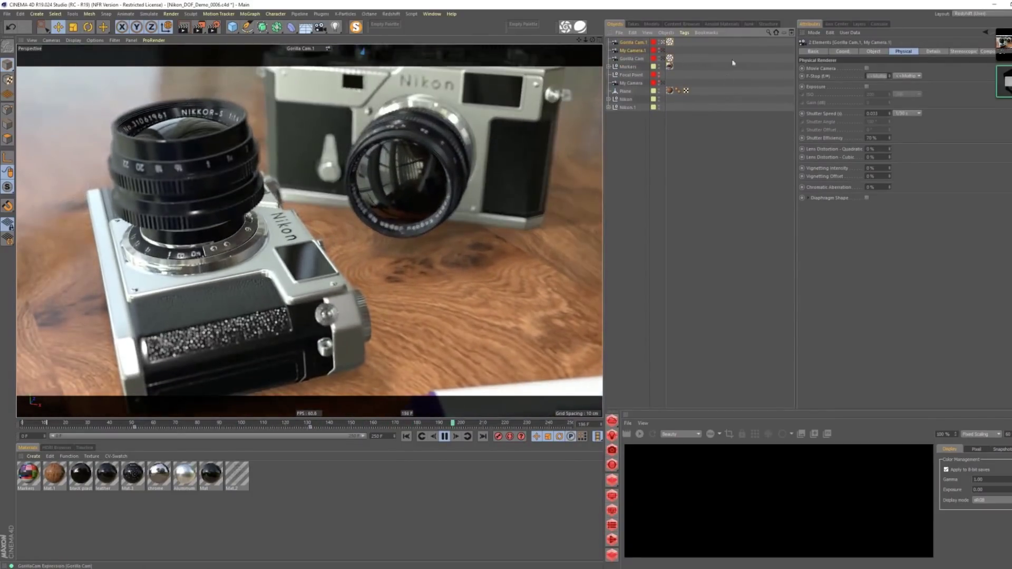
- Set the Y value of the Global Shake & Jolt Ratios to 150% on the duplicated Gorilla Cam's tag
click(669, 42)
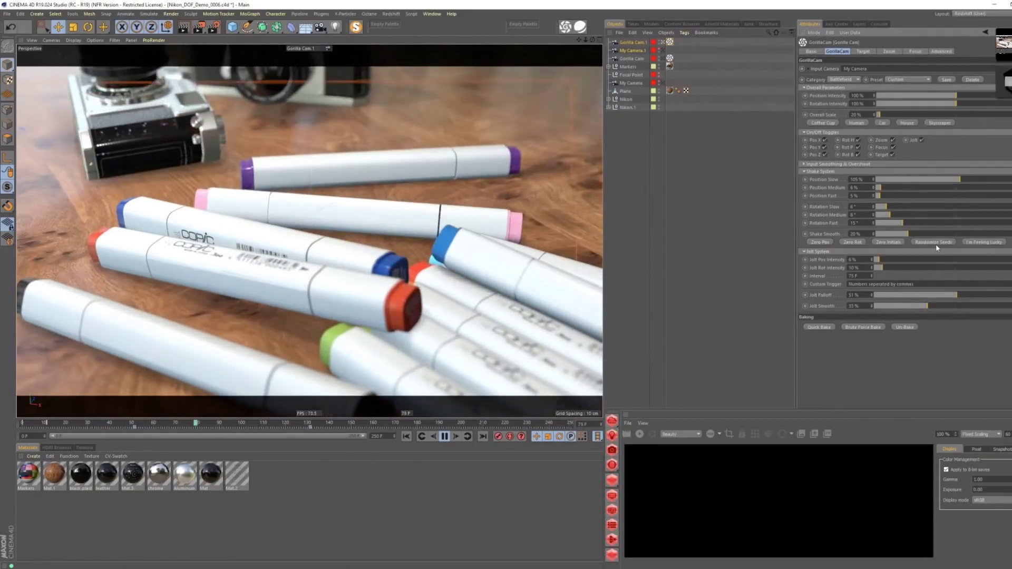
click(941, 51)
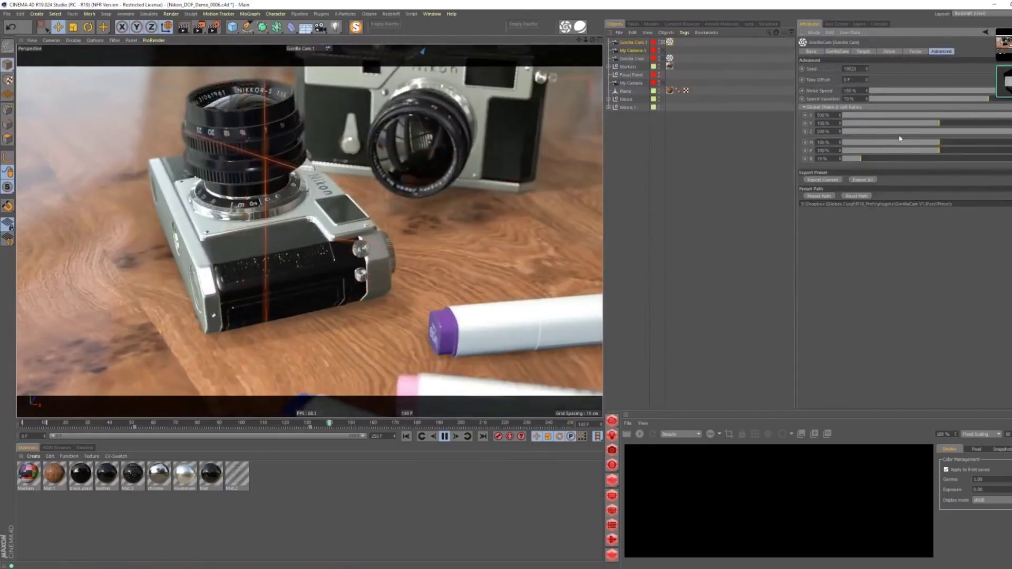
text(150)
key(Return)
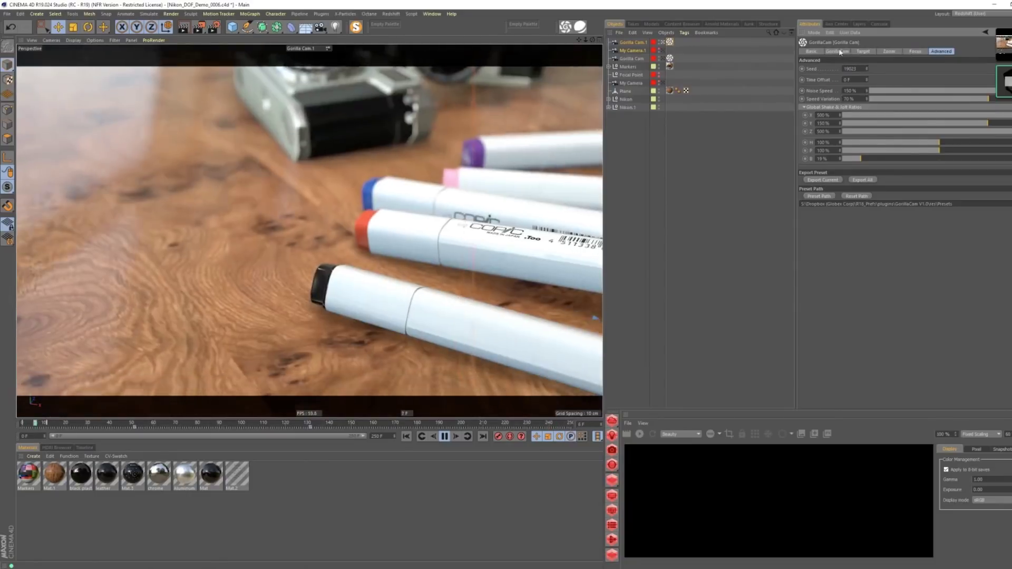
click(837, 51)
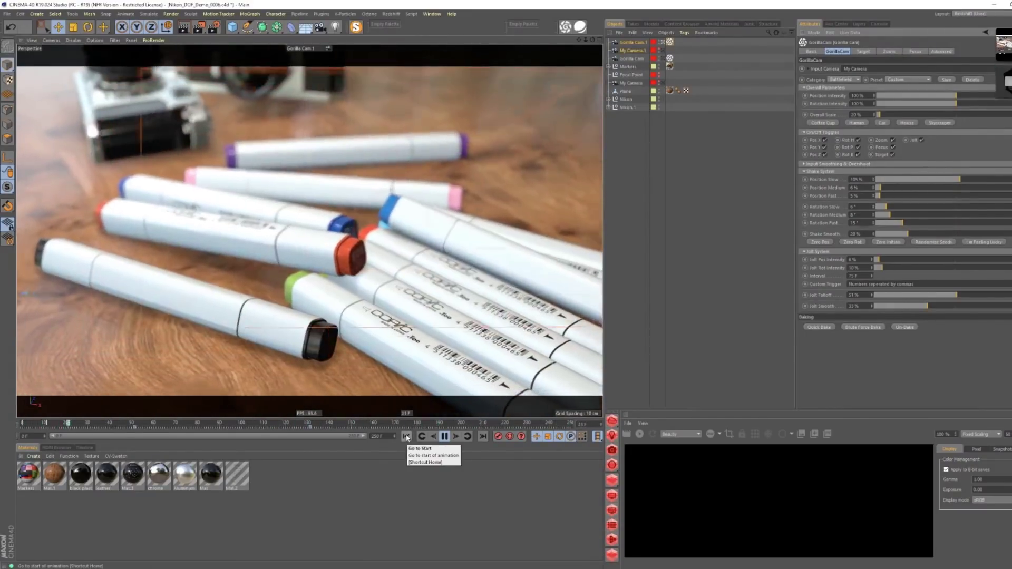
- Compare the playback through the duplicated My Camera, the original Gorilla Cam and the duplicated Gorilla Cam
click(661, 50)
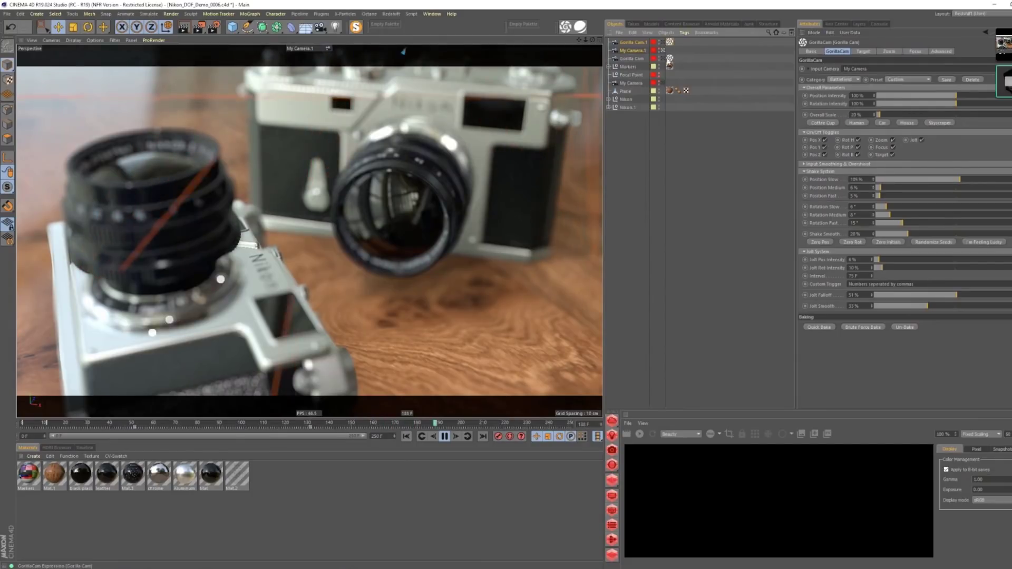
click(662, 58)
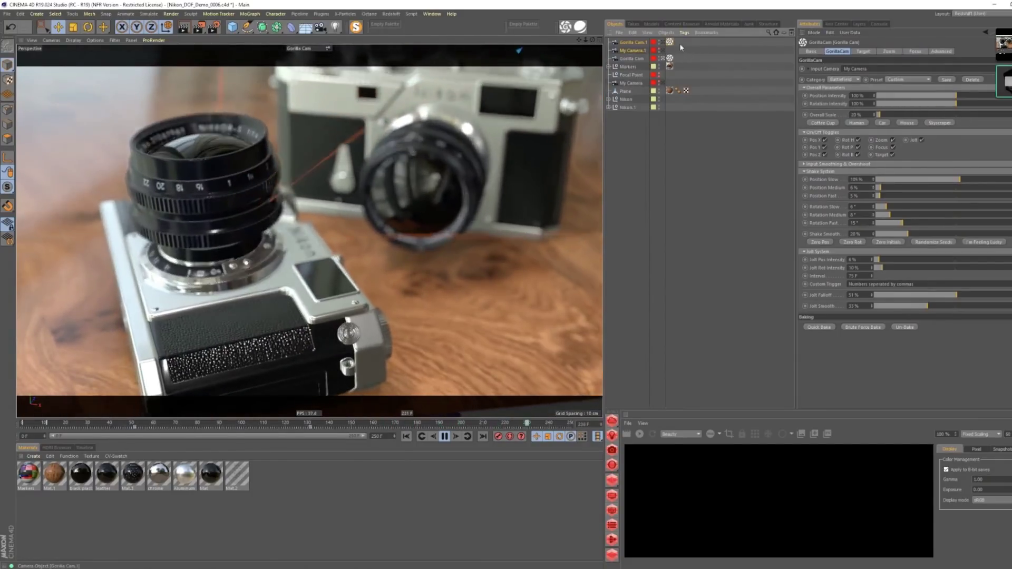
click(662, 42)
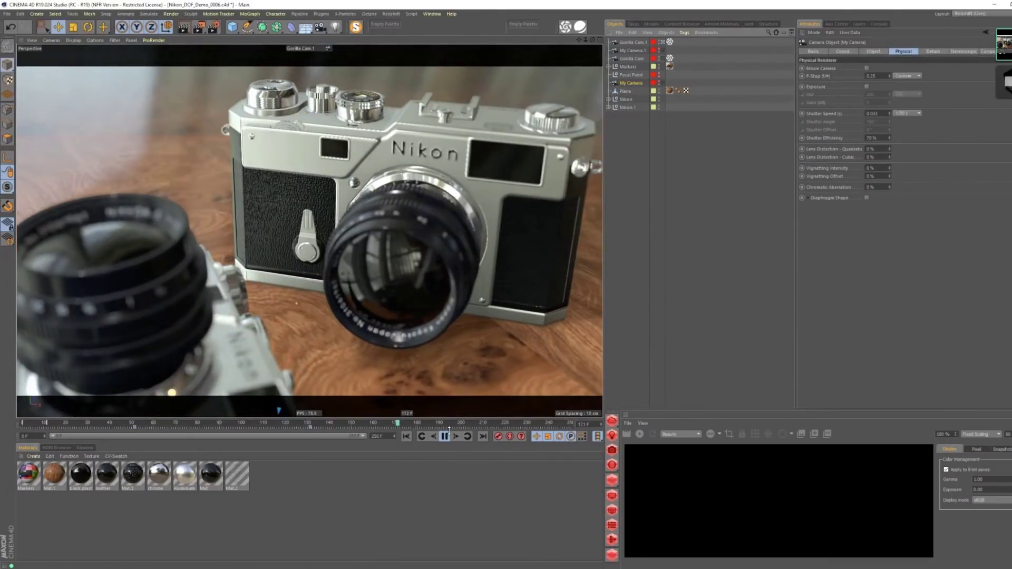
- Switch to the Mech_CameraMorph_Demo scene and play its Reference Cam animation from the start
click(432, 14)
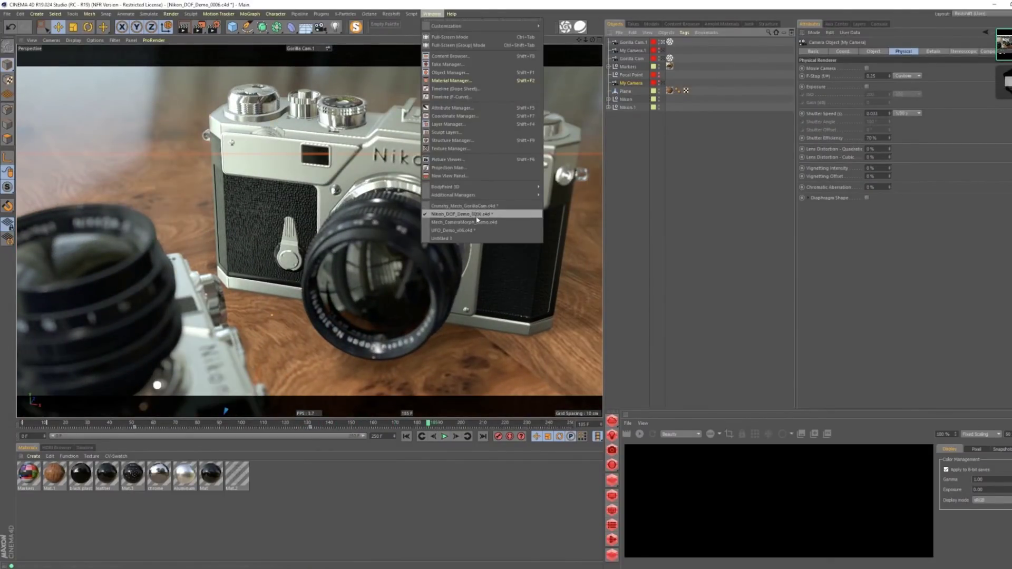
click(476, 225)
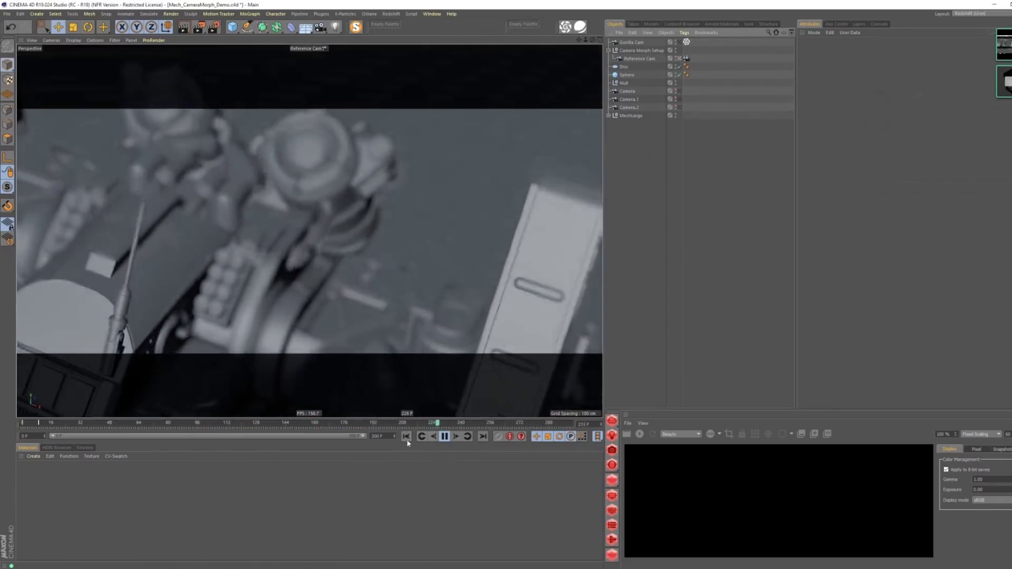
click(406, 437)
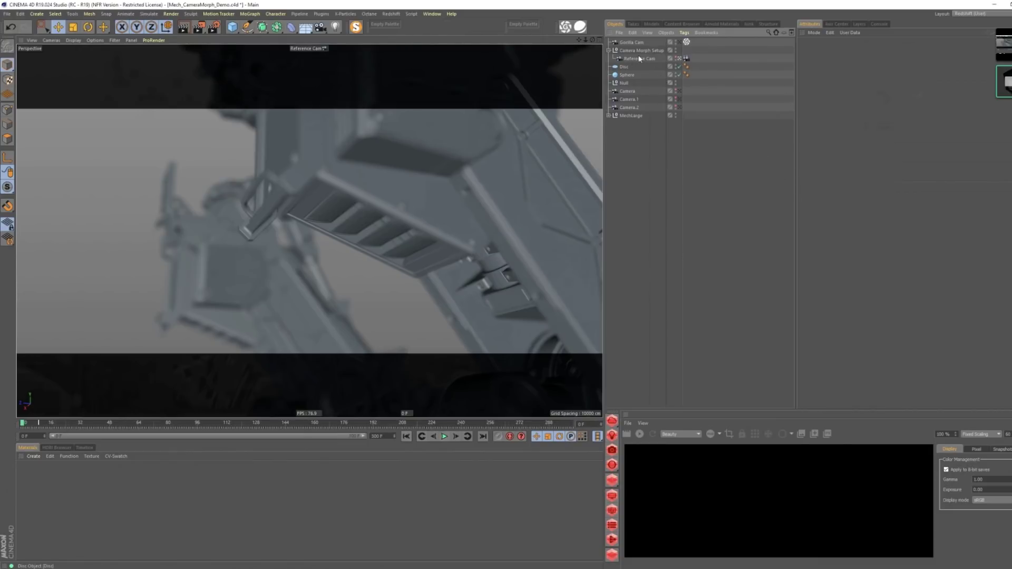
- Delete the existing Gorilla Cam and add a new GorillaCam that uses Reference Cam as its input camera
click(632, 42)
key(Delete)
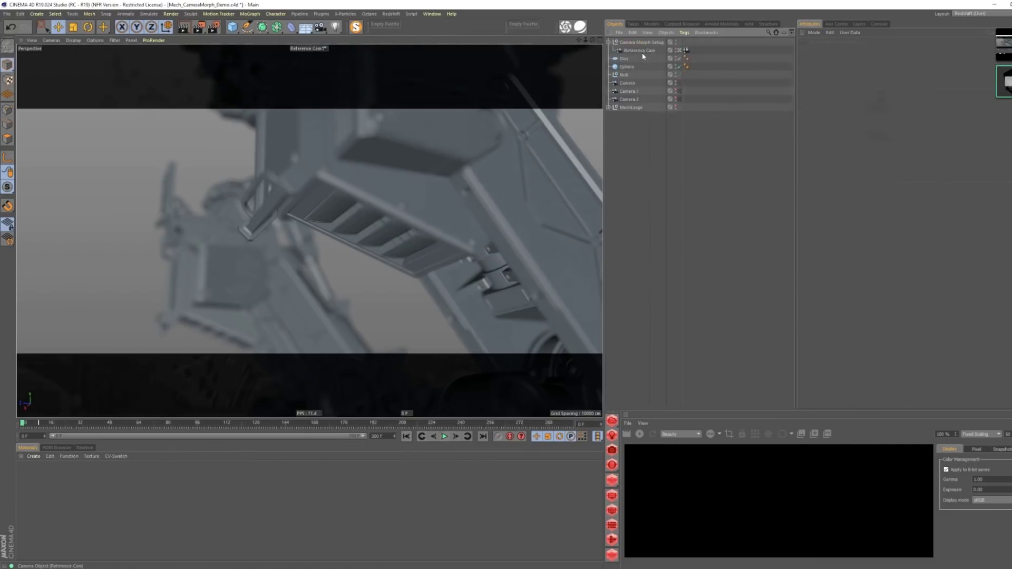
click(641, 51)
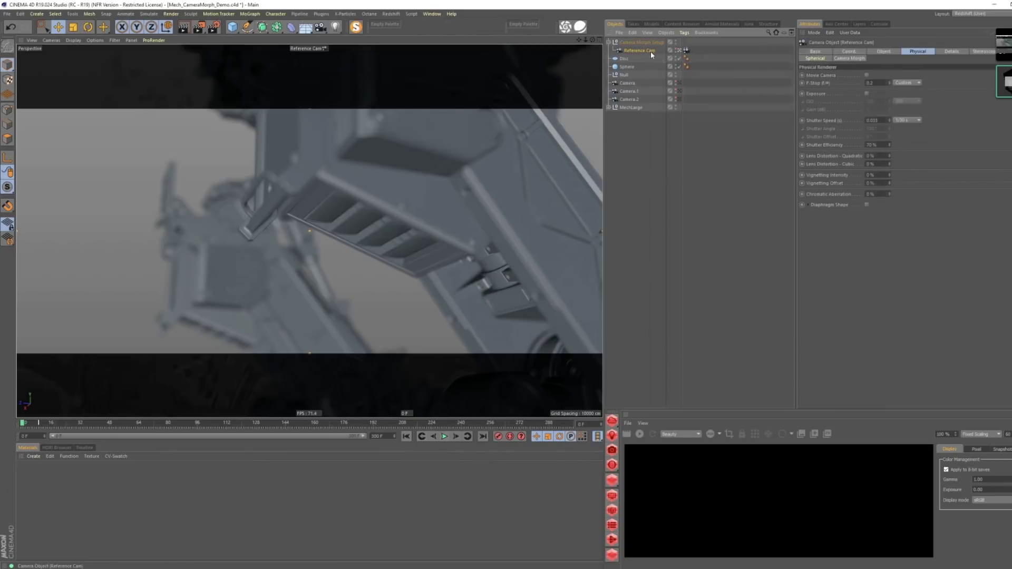
click(343, 13)
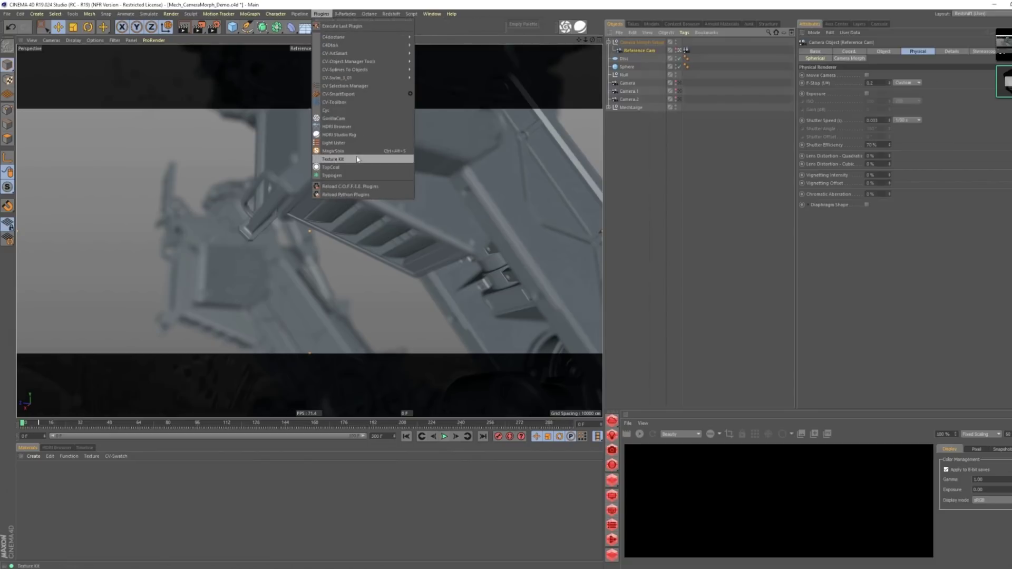
click(358, 119)
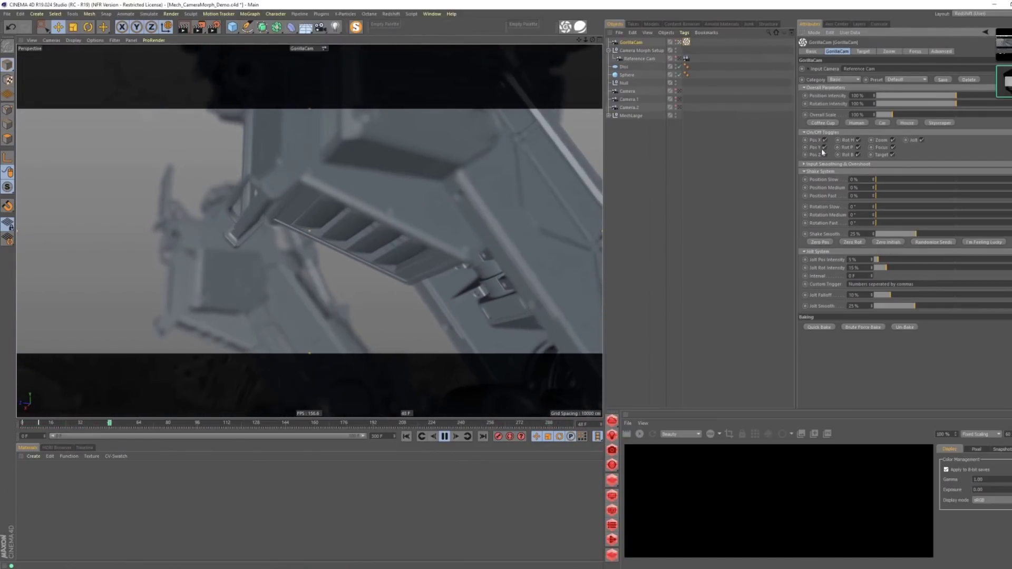
- Review the Input Smoothing & Overshoot settings of the new GorillaCam and restart the playback
click(839, 165)
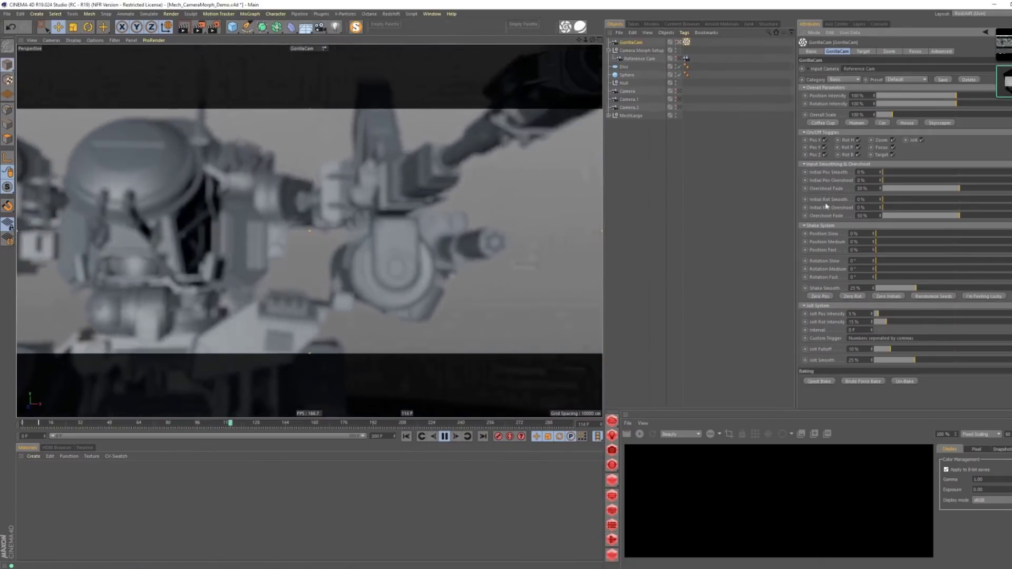
click(820, 164)
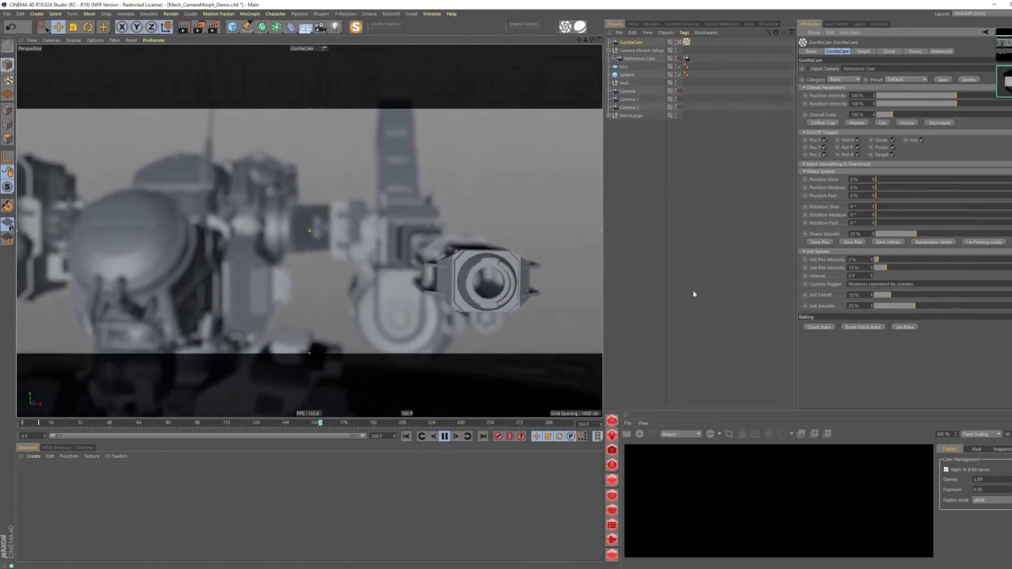
click(406, 436)
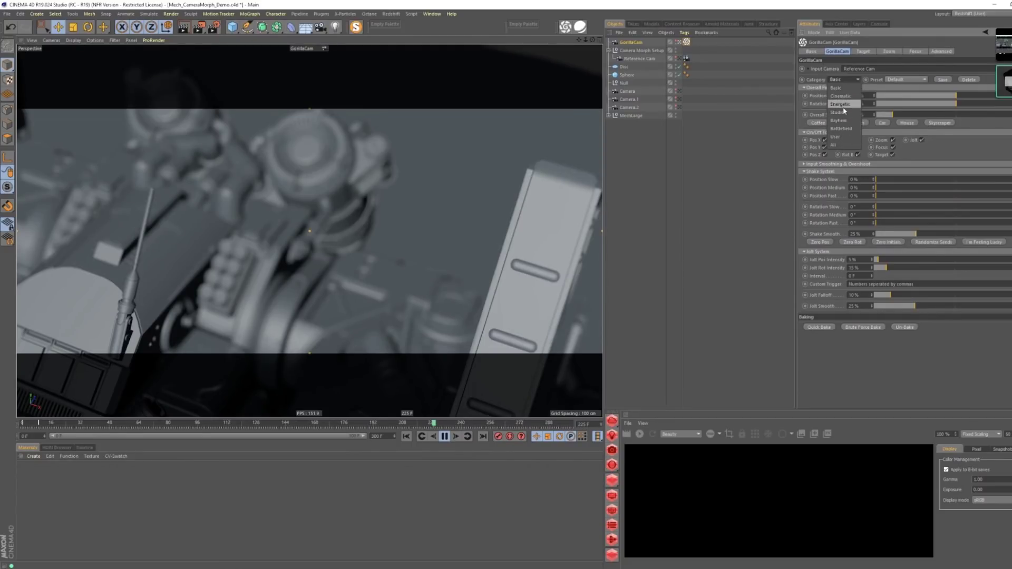
- Browse the presets in GorillaCam's Energetic, Cinematic and All categories
click(910, 79)
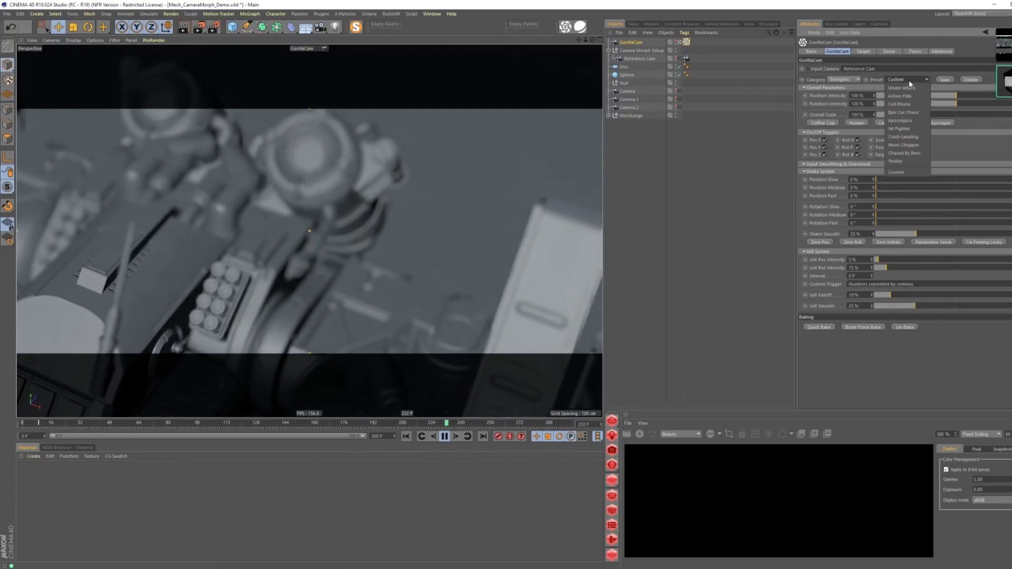
click(962, 150)
click(842, 79)
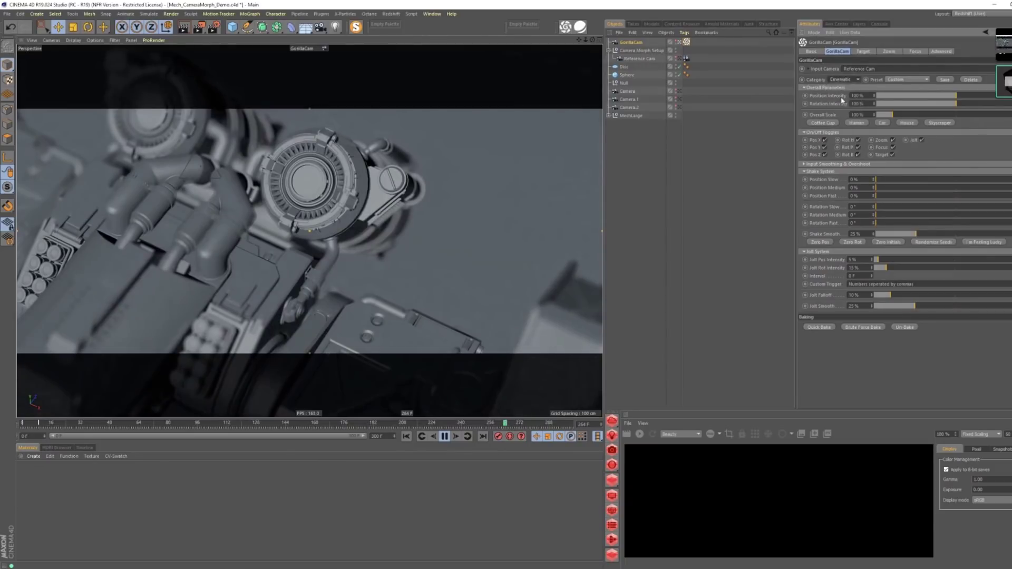
click(923, 80)
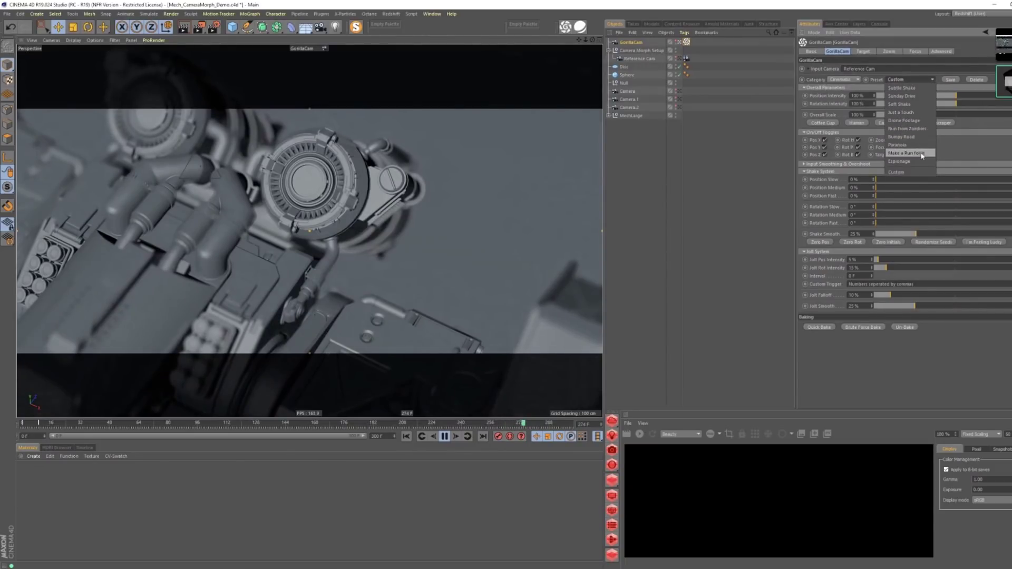
click(993, 146)
click(851, 80)
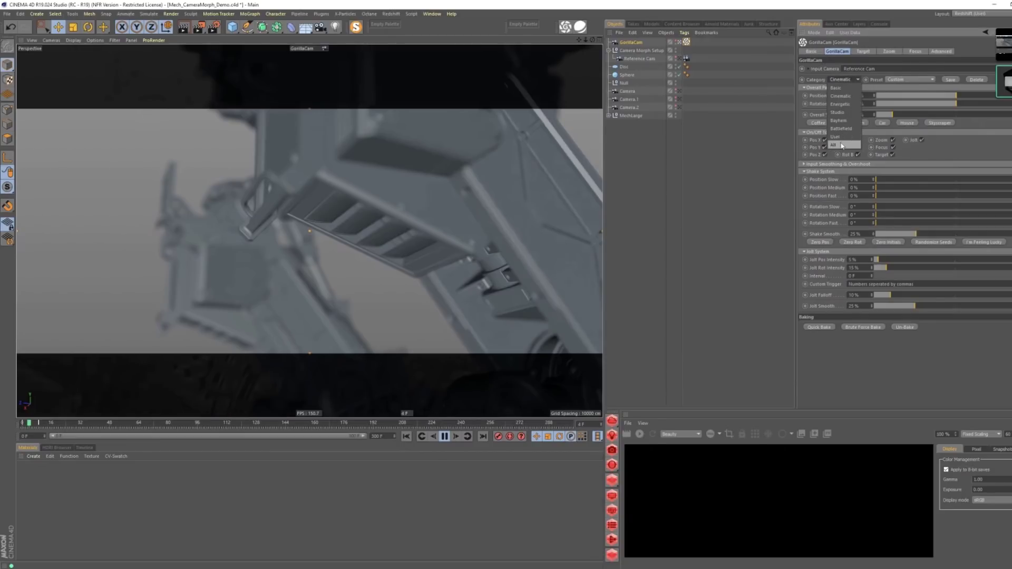
click(918, 80)
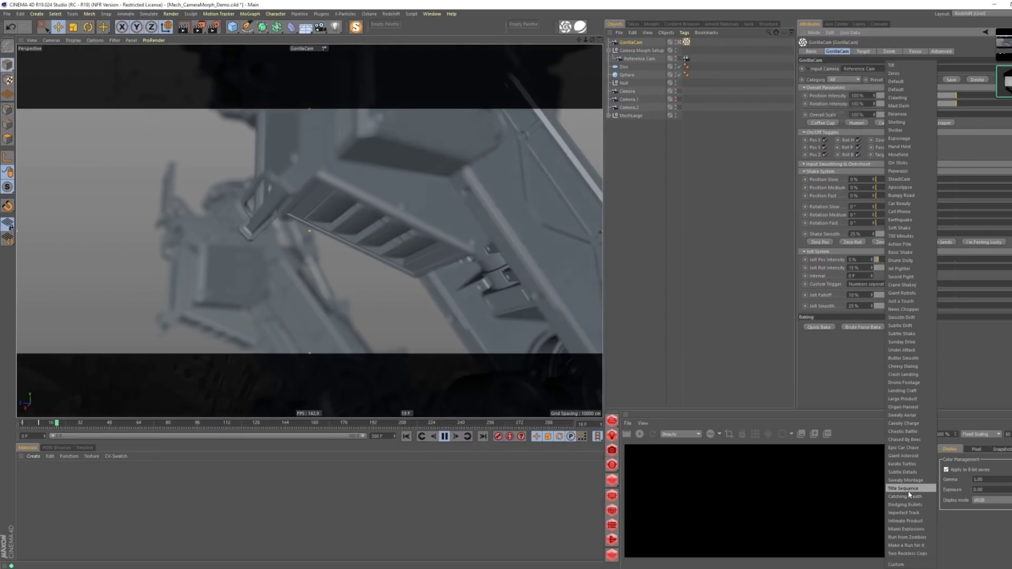
- Apply the Studio category's Title Sequence preset and set Rotation Slow to 30°, Medium to 21° and Fast to 35°
click(835, 80)
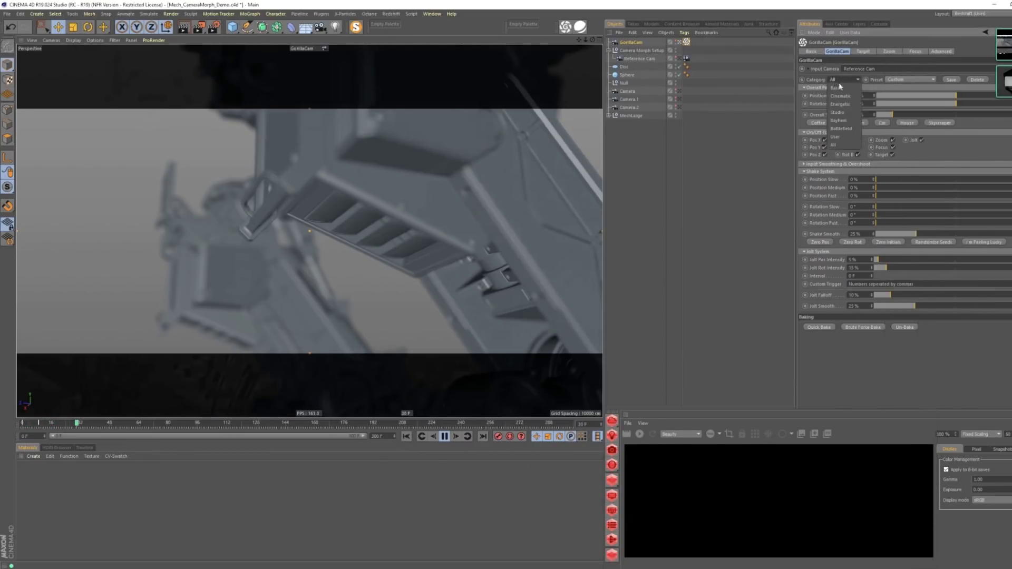
click(850, 113)
click(909, 79)
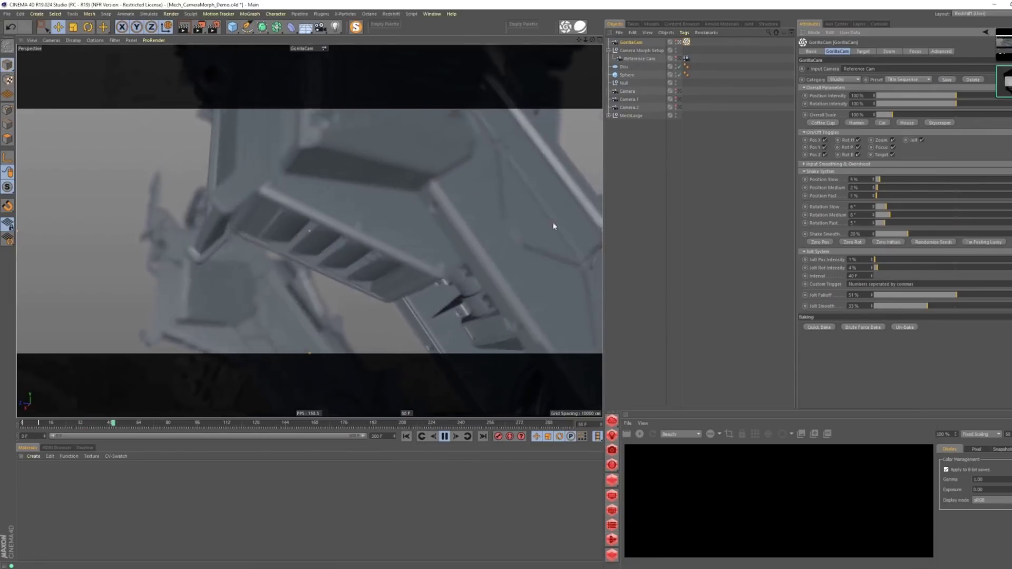
drag(885, 206, 912, 214)
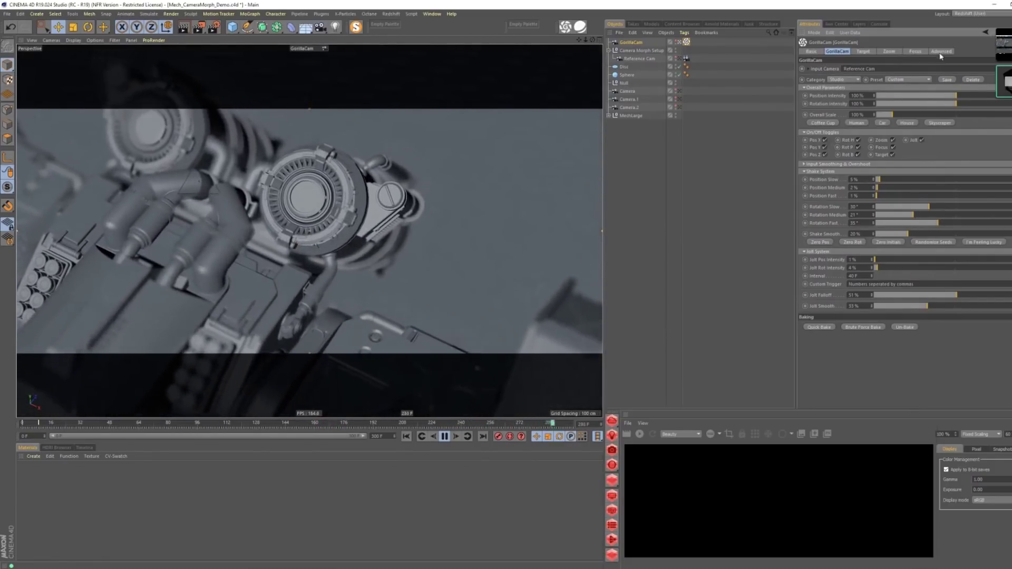
- Set the Speed Variation in GorillaCam's advanced settings to 70%
click(941, 51)
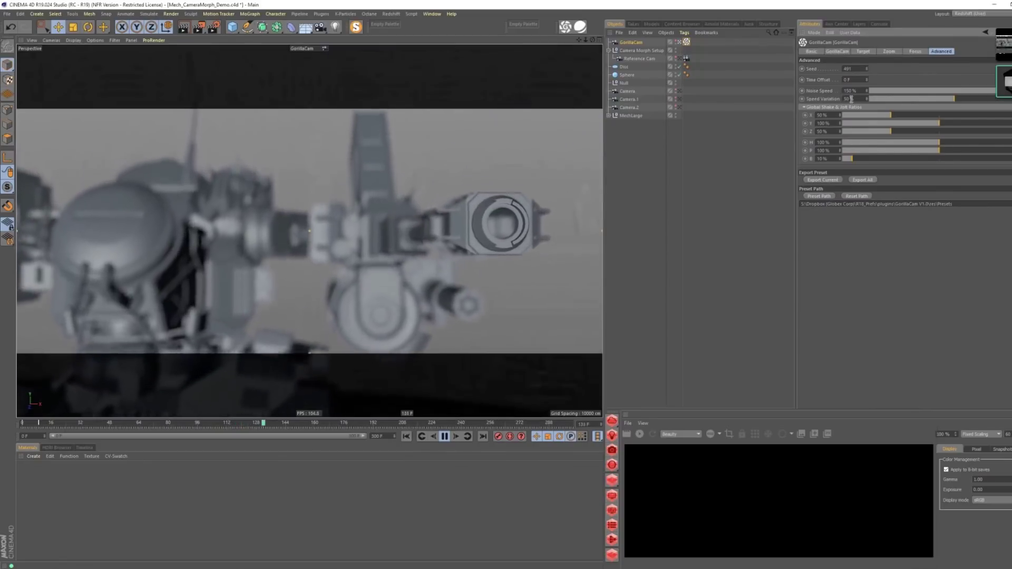
drag(856, 100, 833, 98)
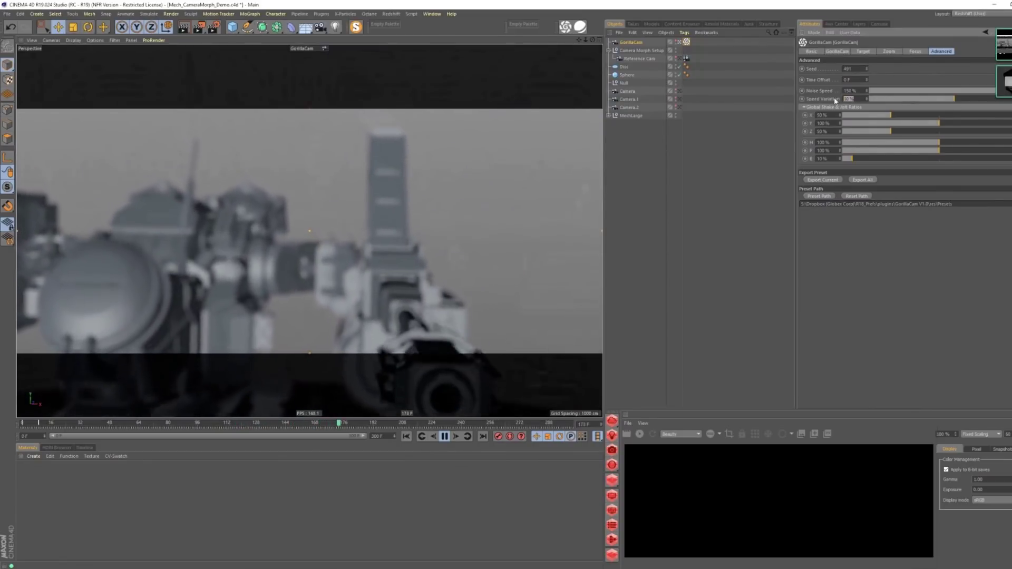
text(70)
key(Return)
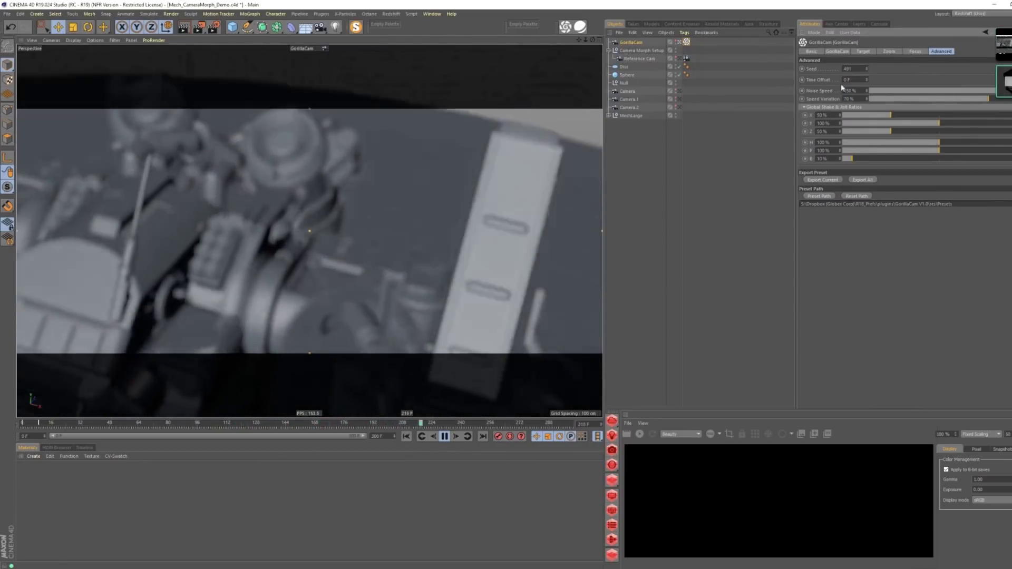
- Set both Jolt Pos Intensity and Jolt Rot Intensity to 6% and replay the animation from the start
click(837, 51)
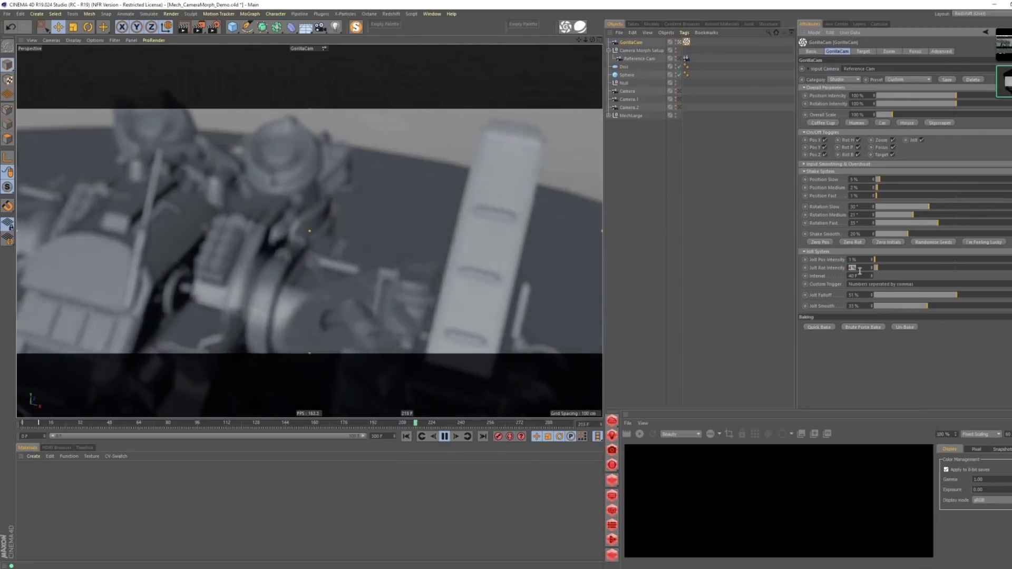
text(6)
key(Return)
text(6)
key(Return)
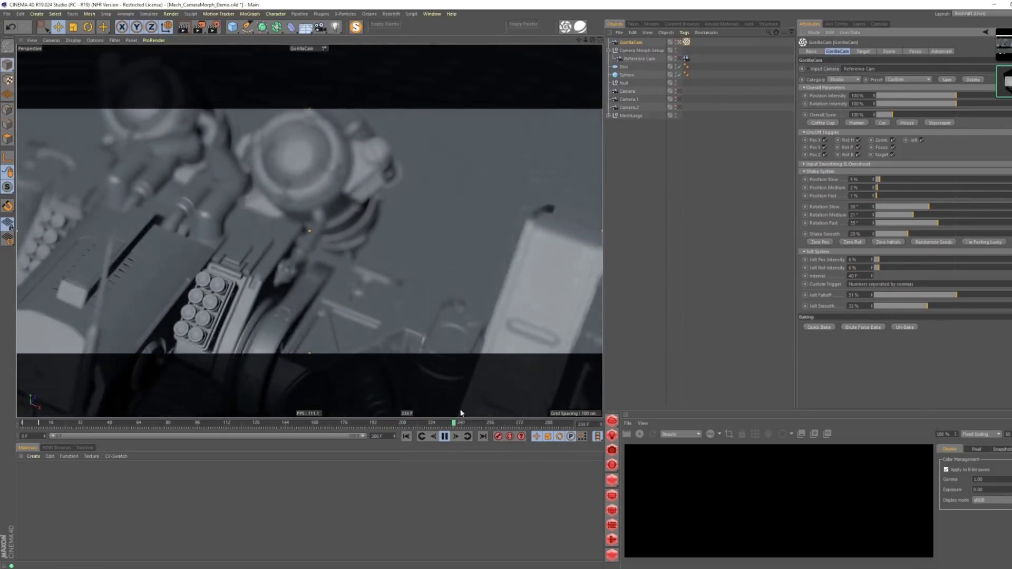
click(407, 437)
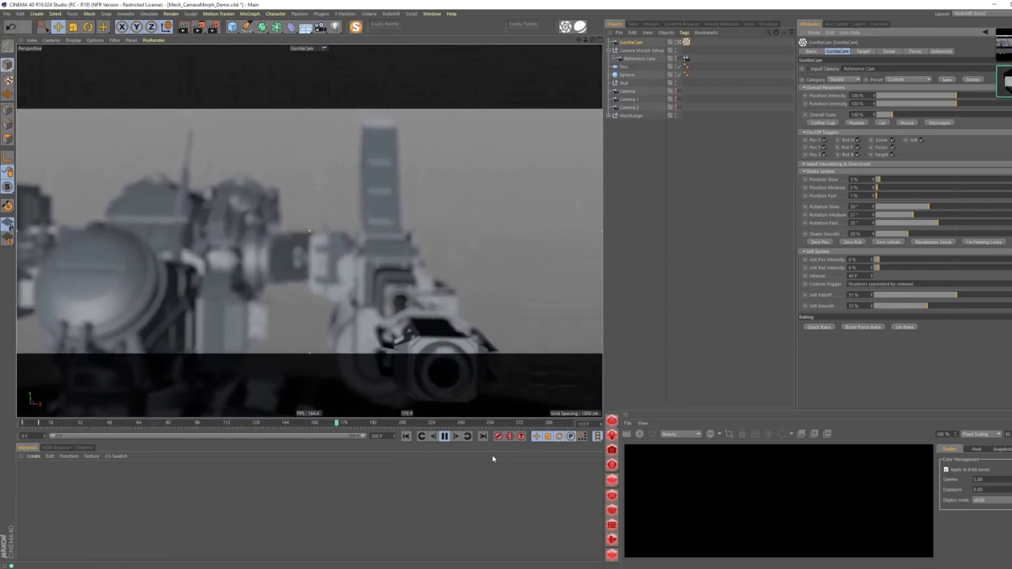
- Add focus drift to the GorillaCam, with Focus Drift Medium at 0.5 and Focus Drift Fast at 1.25
click(914, 51)
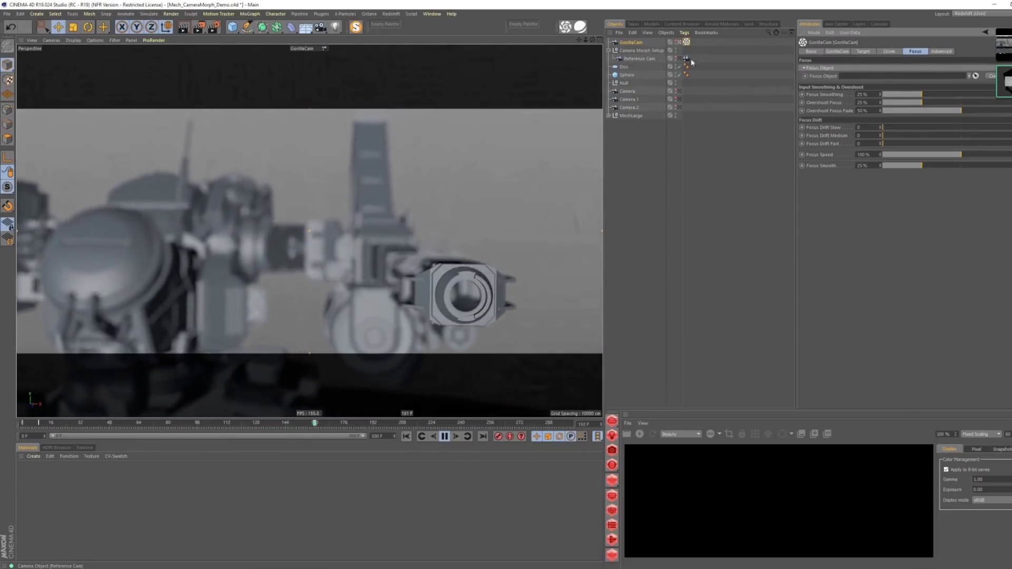
click(937, 142)
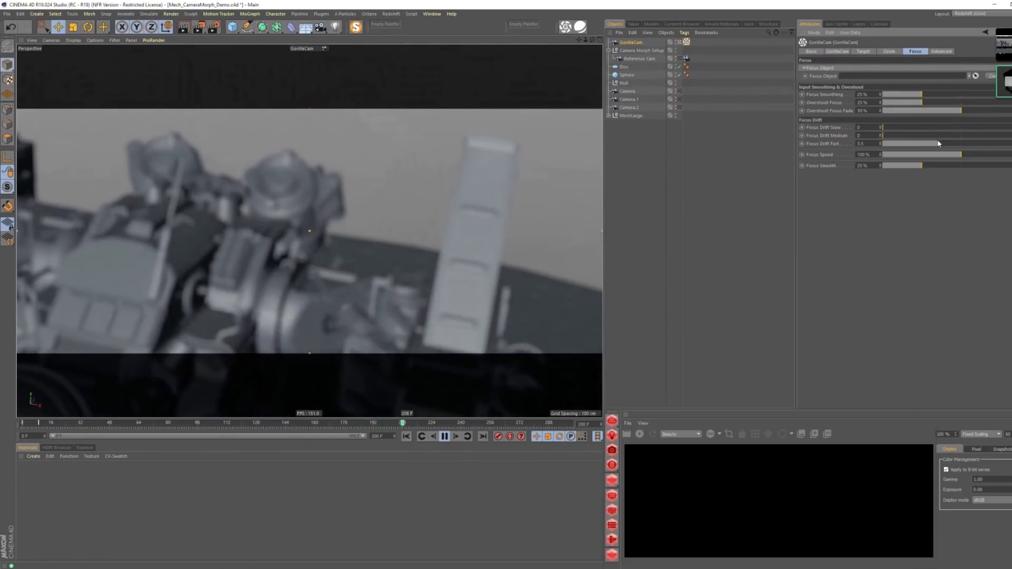
click(907, 136)
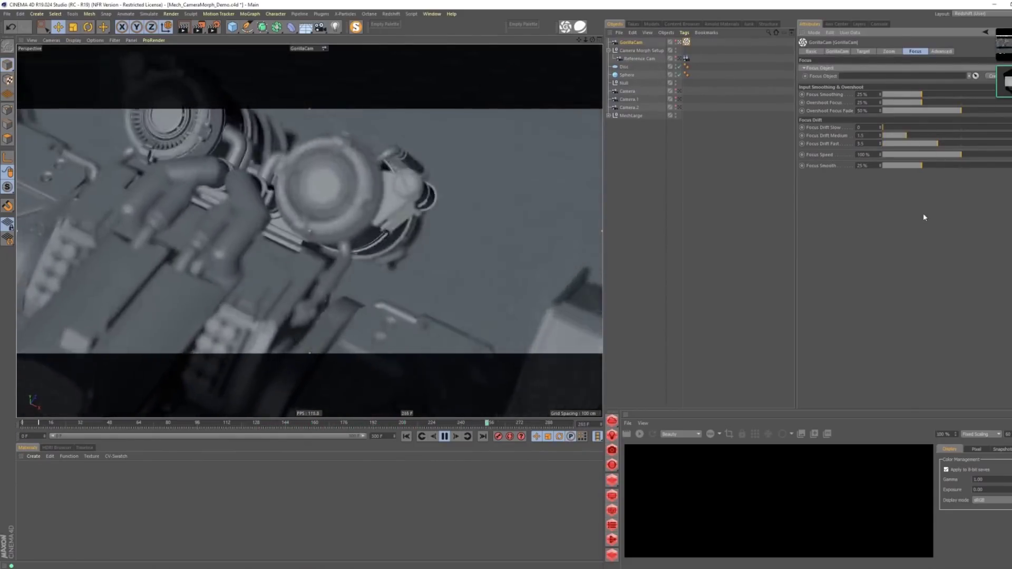
click(890, 137)
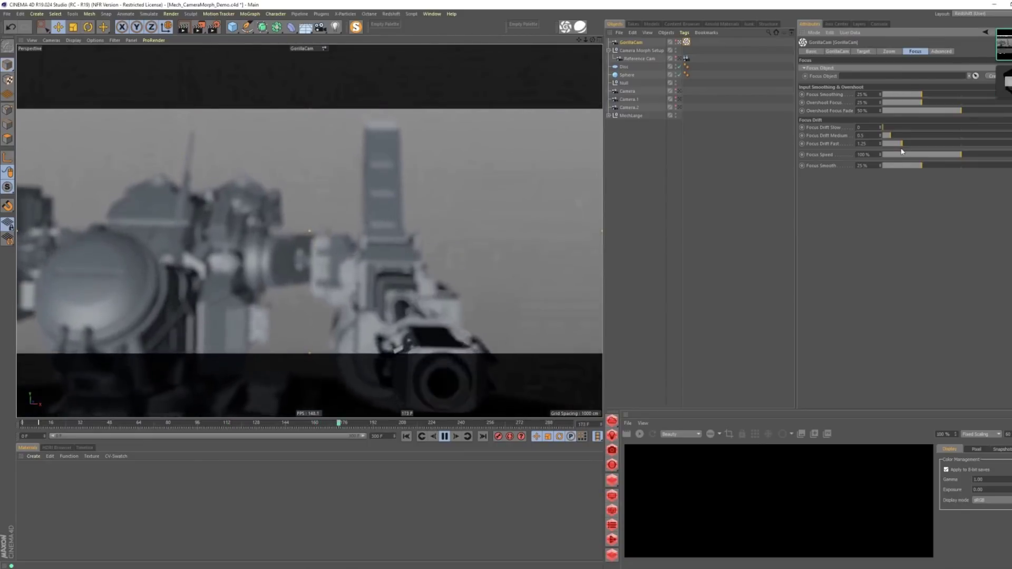
click(837, 51)
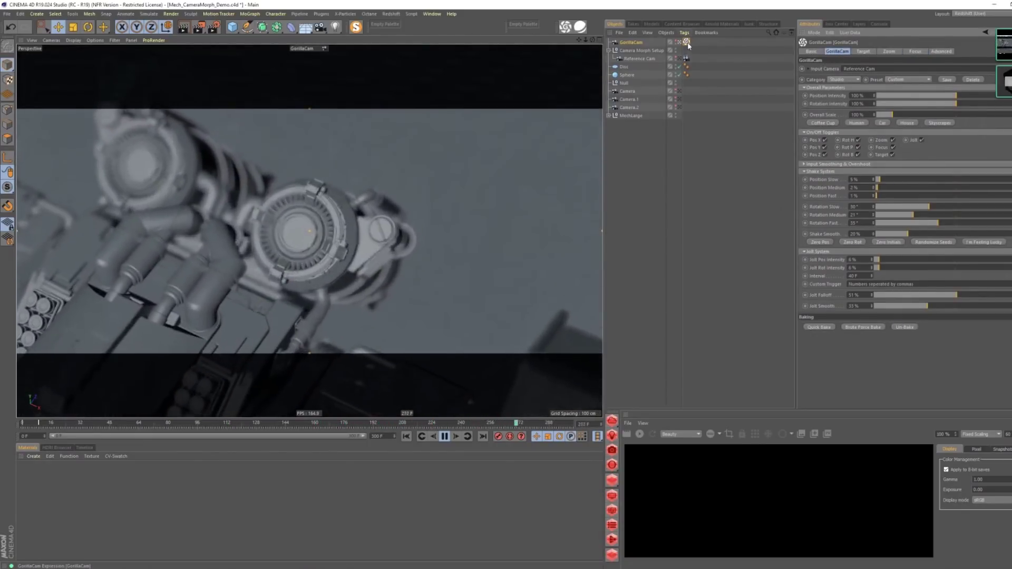
- Compare the playback through Reference Cam with the playback through GorillaCam
click(679, 59)
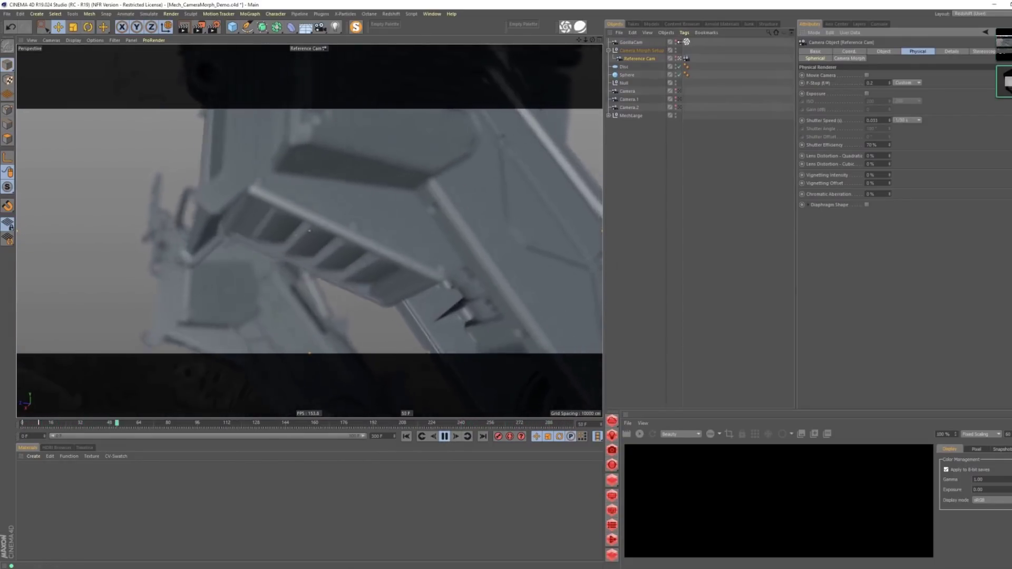
click(678, 42)
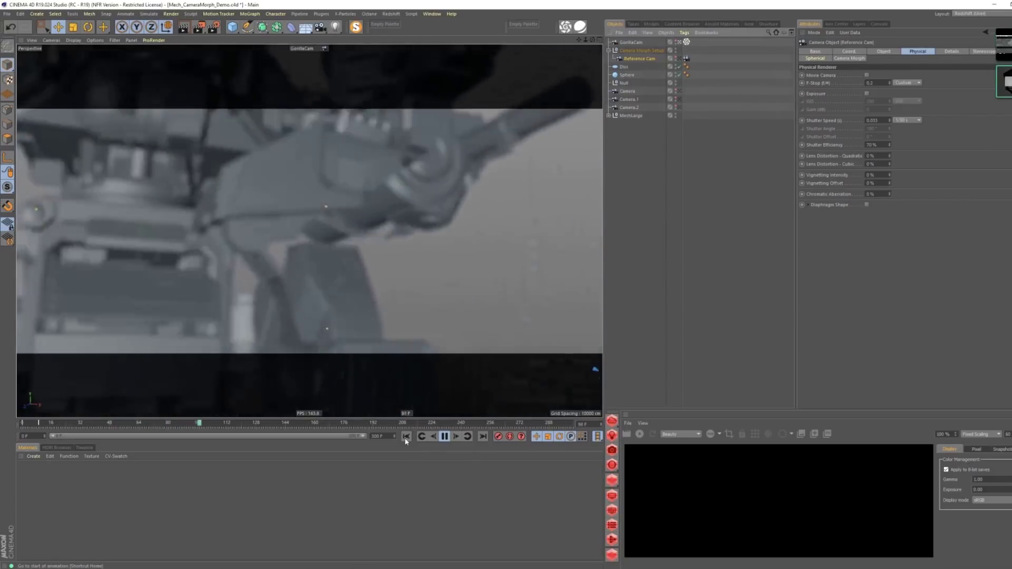
click(406, 437)
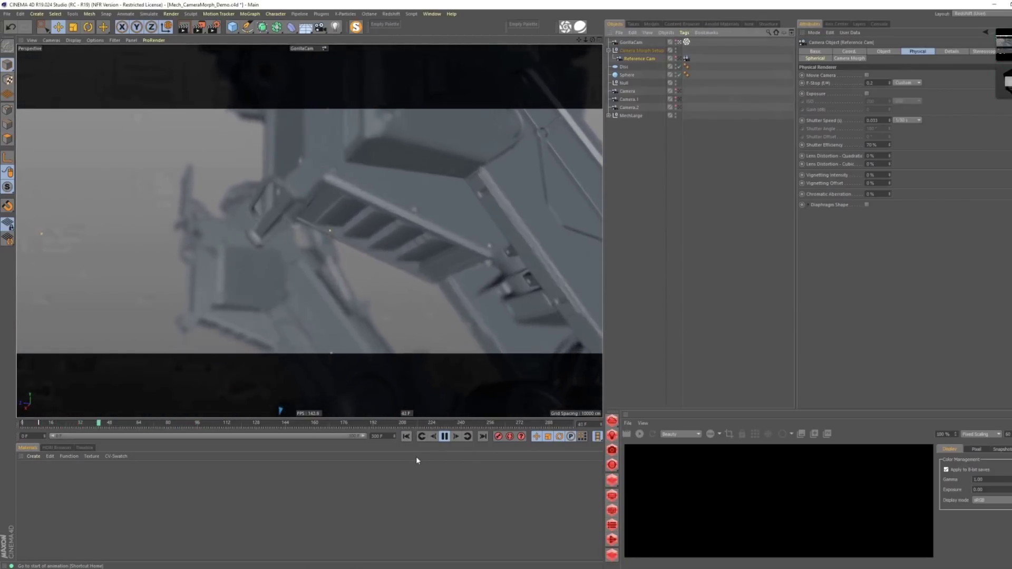
click(689, 262)
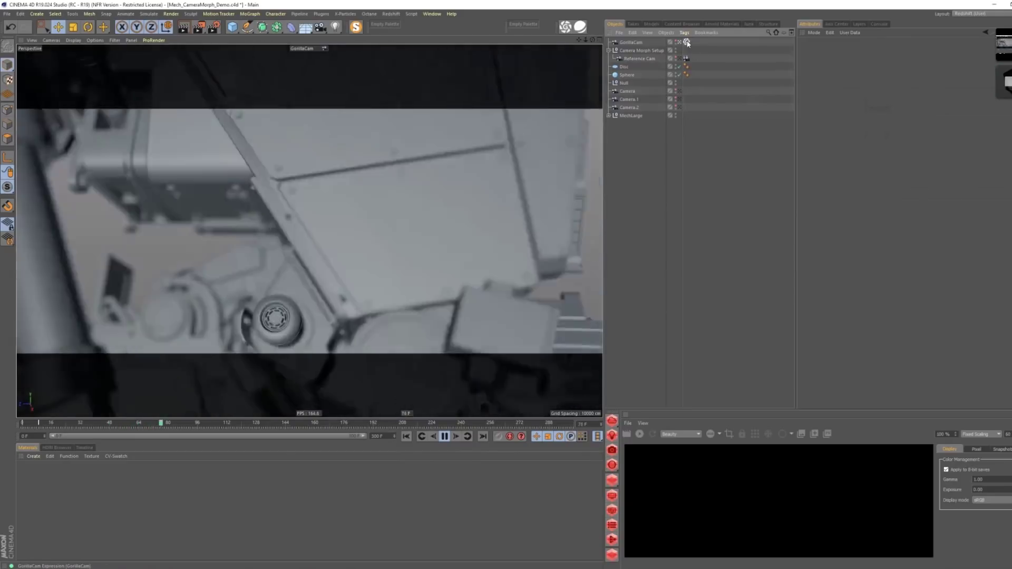
- Examine the interpolation and source cameras of Reference Cam's Camera Morph tag, and view the playback through Reference Cam
click(685, 59)
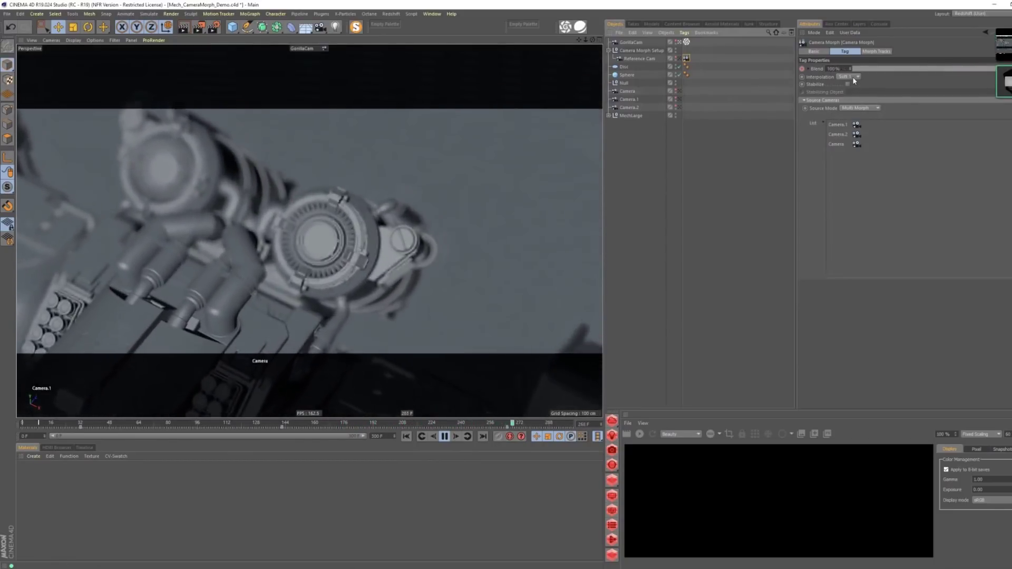
click(854, 77)
click(685, 58)
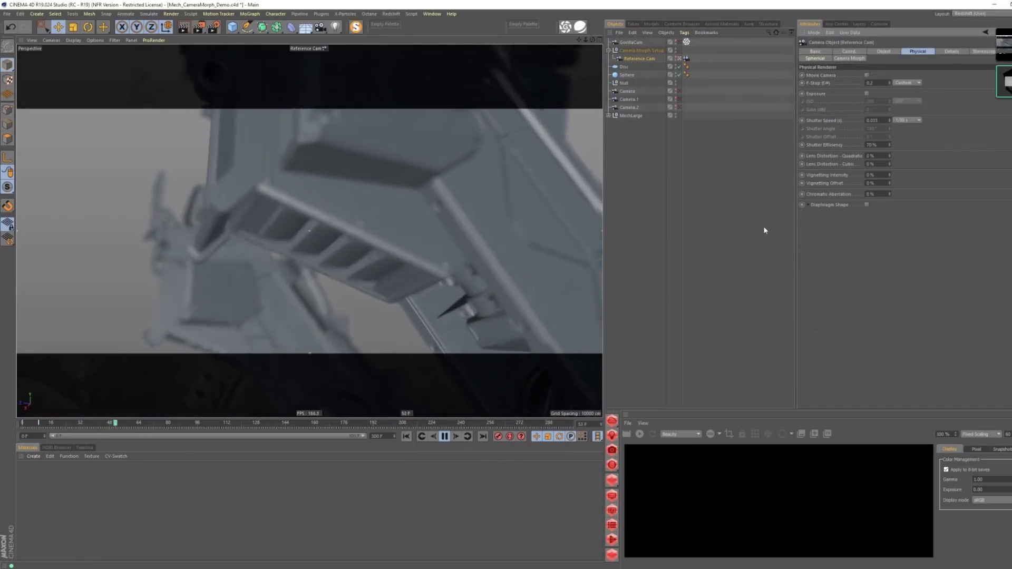
- Set the interpolation of Reference Cam's Camera Morph tag to Linear and stop the playback
click(685, 60)
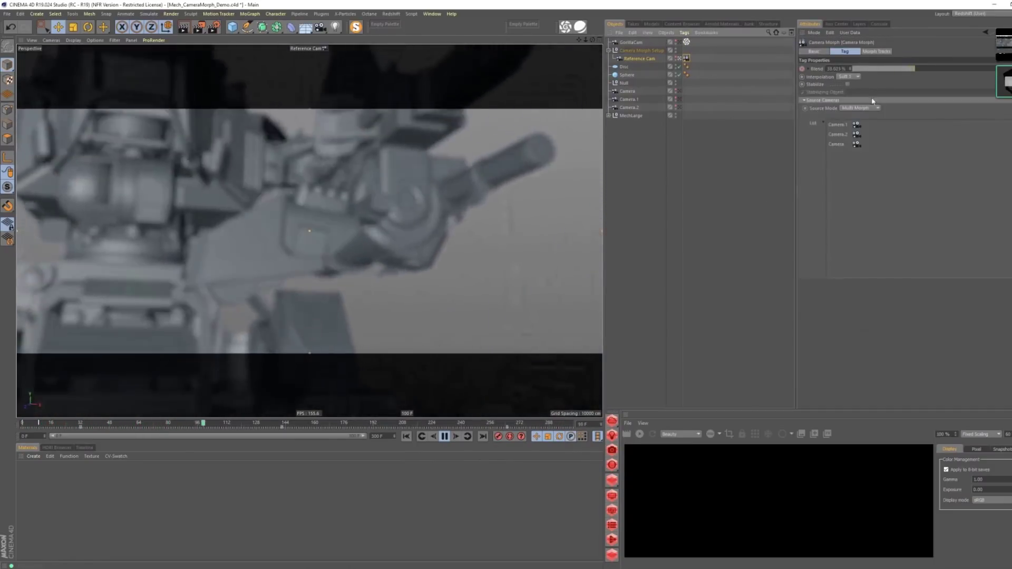
click(853, 76)
click(845, 85)
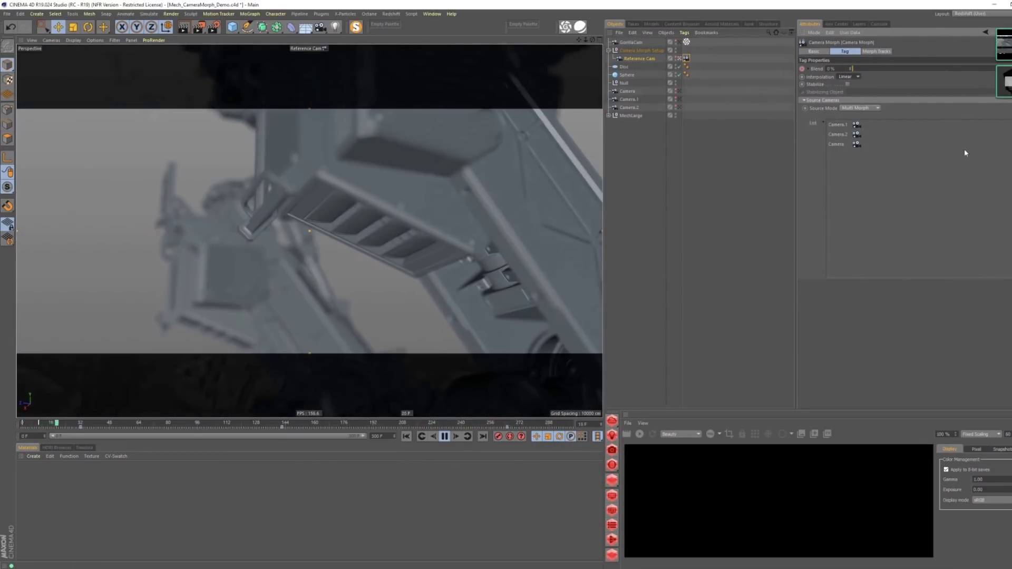
click(444, 436)
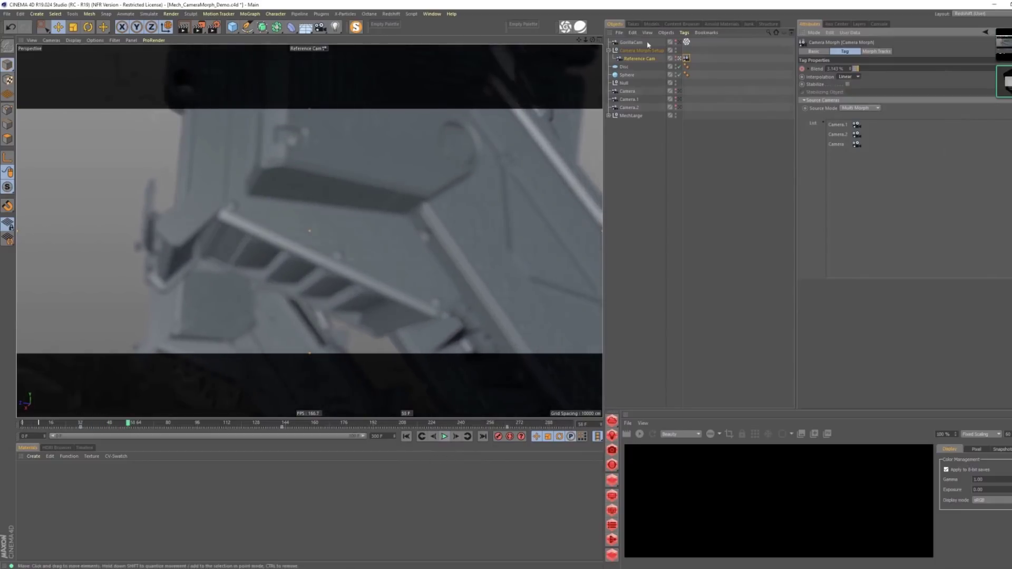
- Set the interpolation of the Camera Morph tag's blend keyframes to Linear and preview the playback through Reference Cam
click(451, 425)
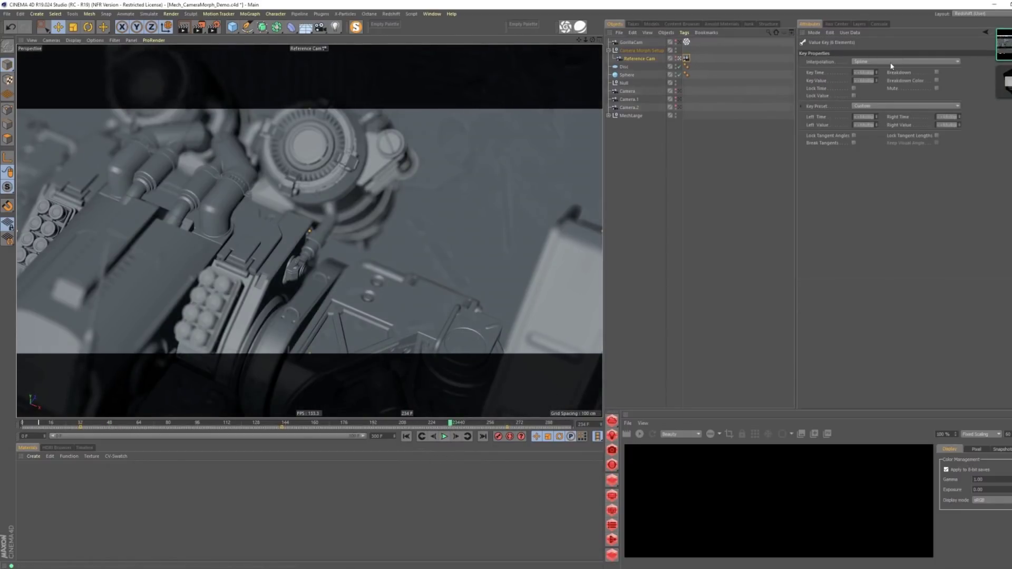
click(890, 63)
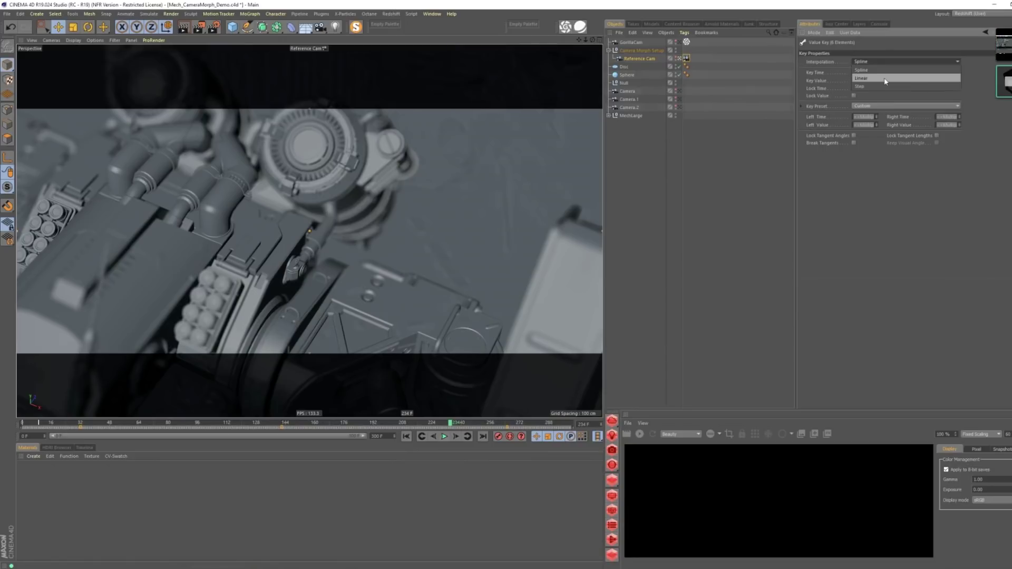
click(885, 79)
click(411, 437)
click(444, 436)
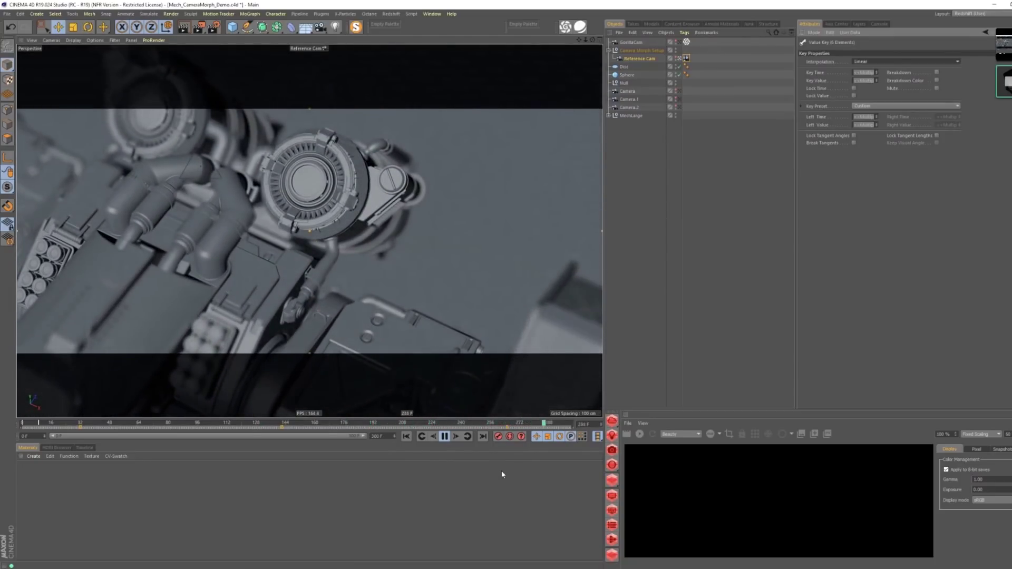
click(446, 437)
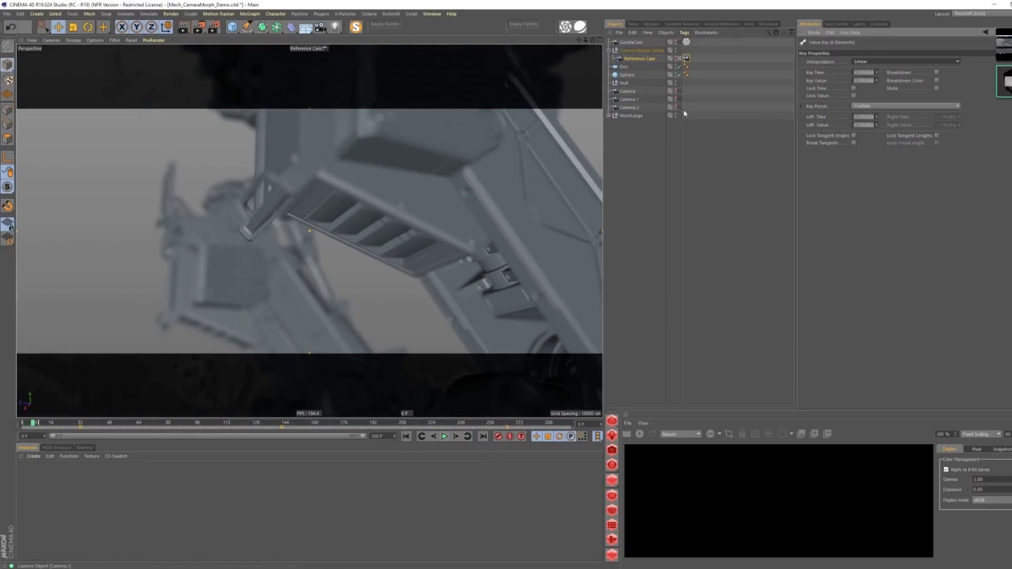
- Turn off GorillaCam's position and rotation toggles, and set Initial Pos and Rot Smooth to 100% with overshoots of 8% and 10%
click(686, 43)
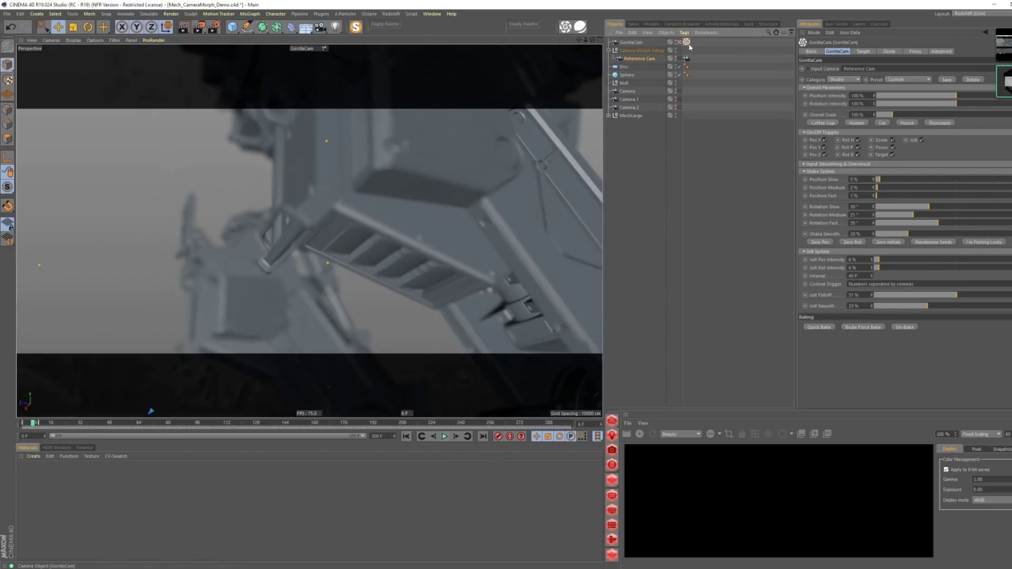
click(824, 140)
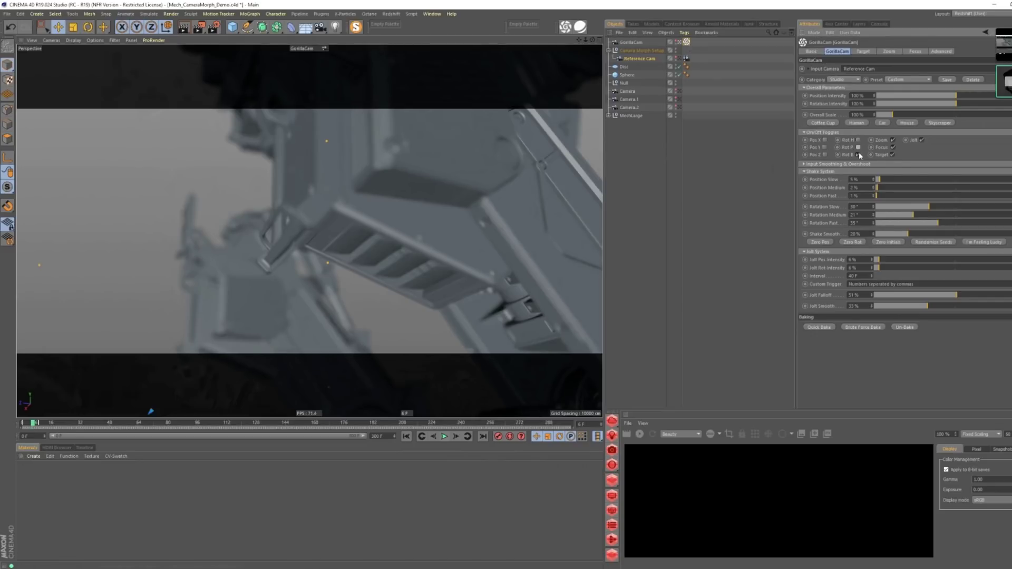
click(838, 164)
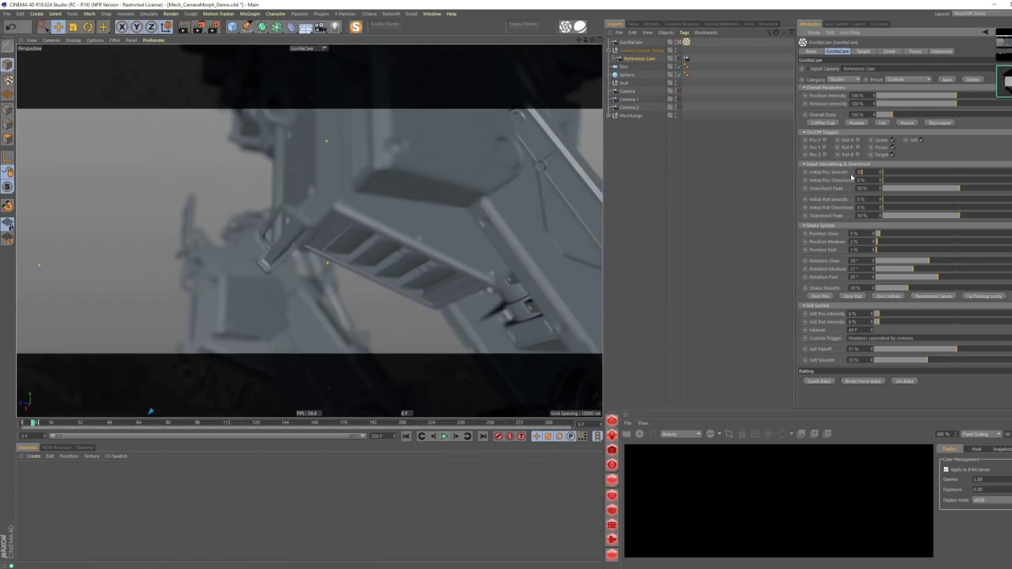
text(100)
key(Return)
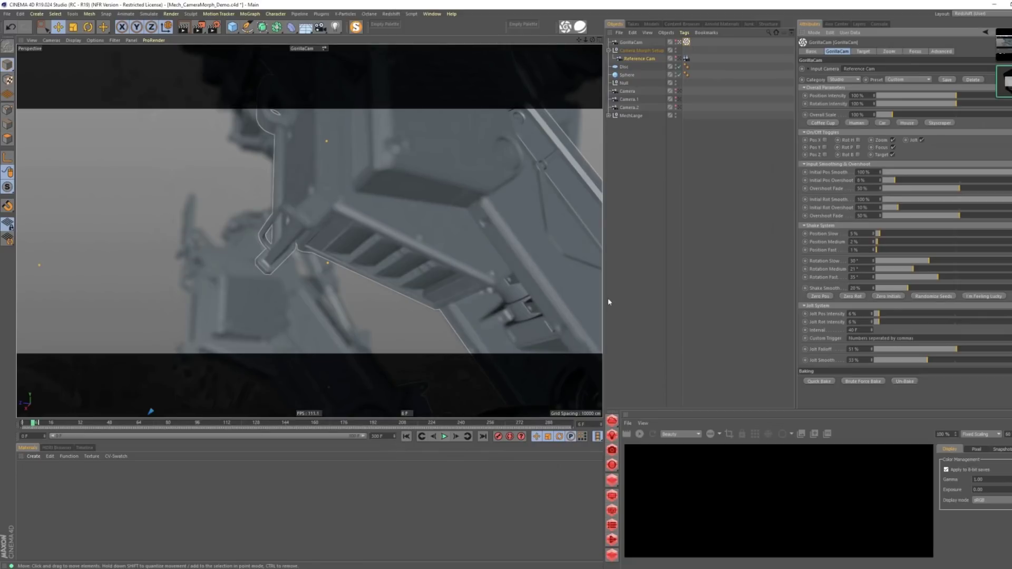
click(444, 436)
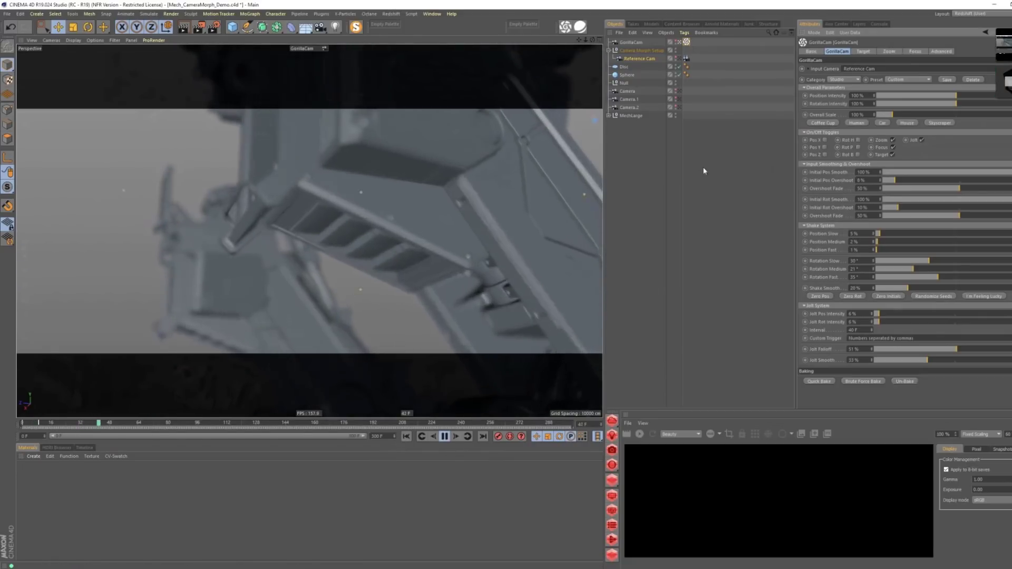
click(701, 255)
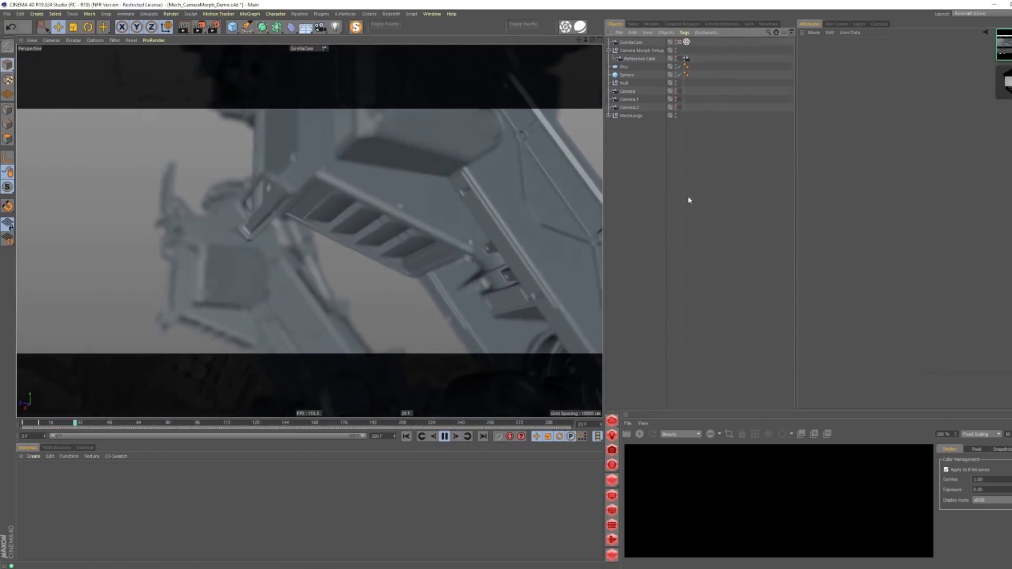
- Remove the GorillaCam's focus drift by setting Focus Drift Medium and Focus Drift Fast to 0
click(686, 42)
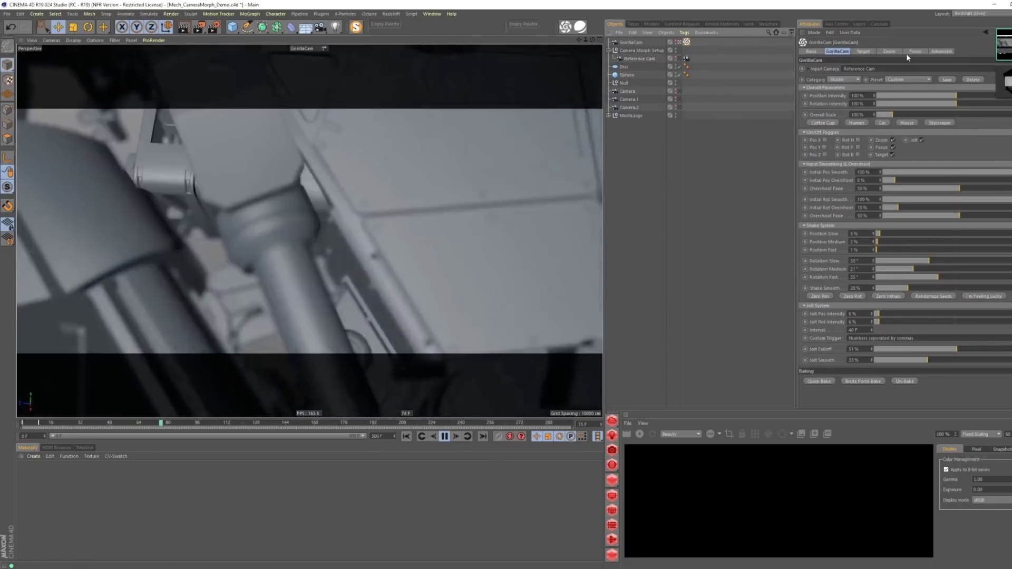
click(914, 51)
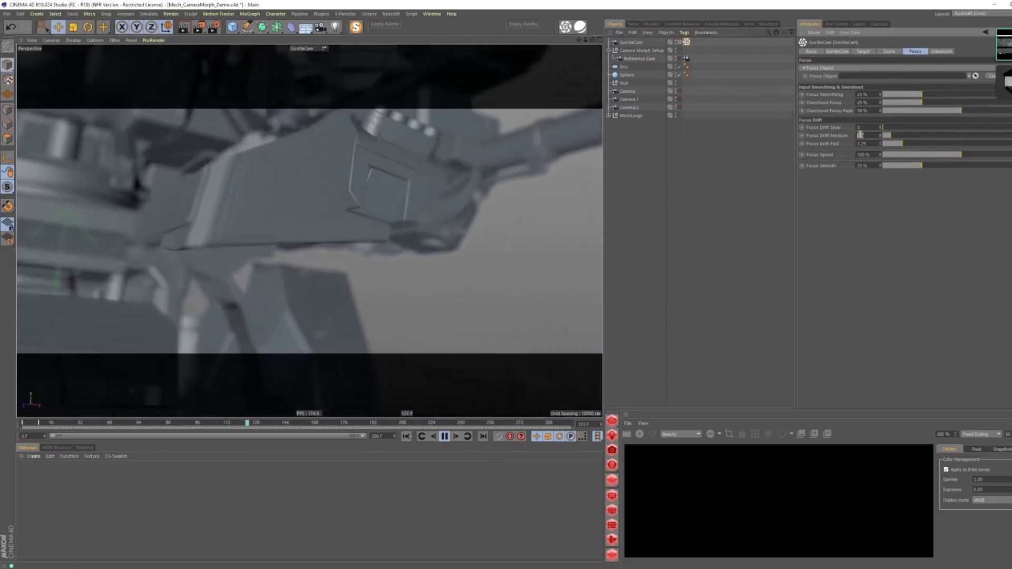
text(0)
key(Return)
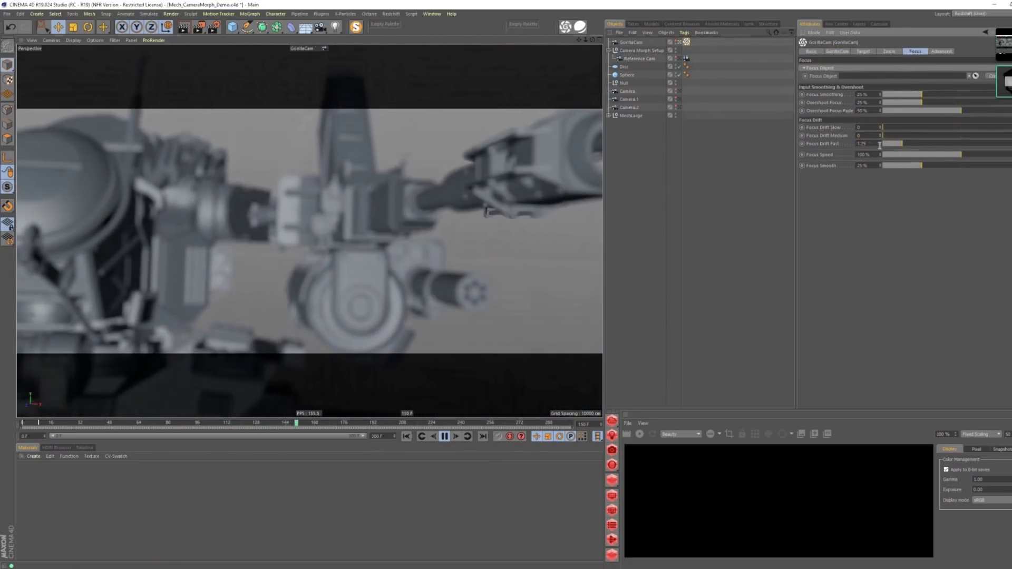
double_click(877, 144)
text(0)
key(Return)
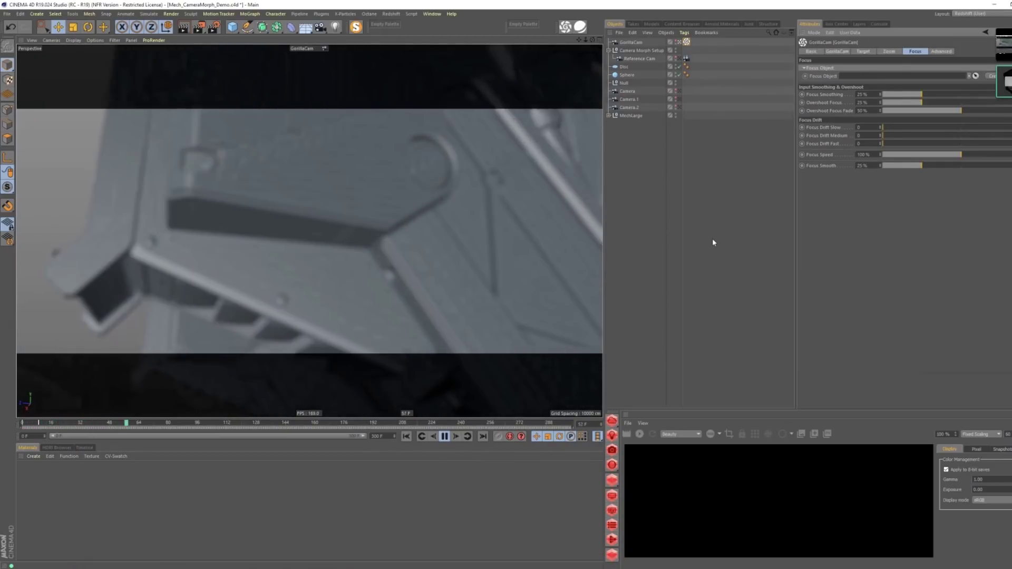
- Raise the GorillaCam's Initial Pos Overshoot to 73% during playback
click(685, 58)
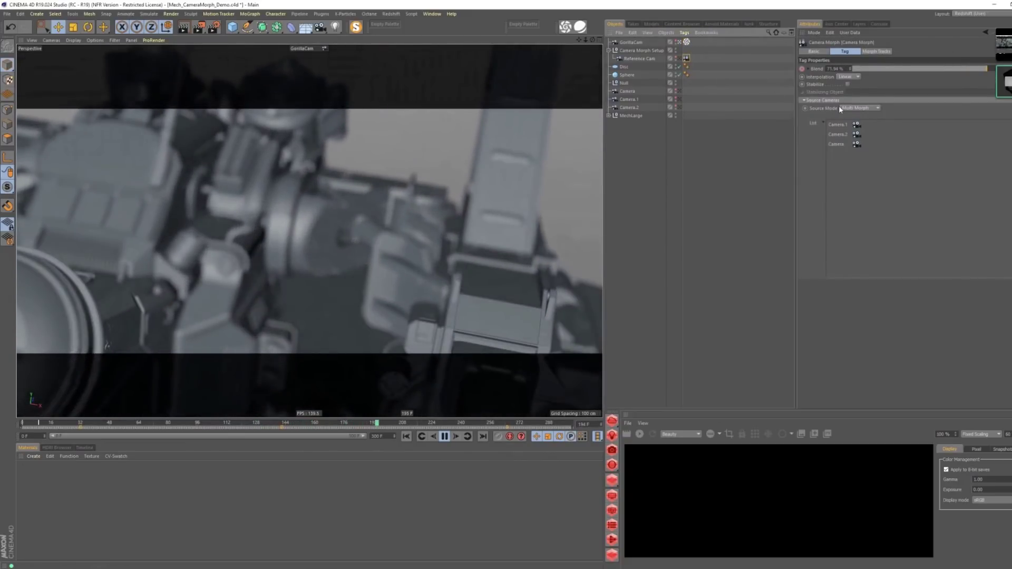
click(686, 42)
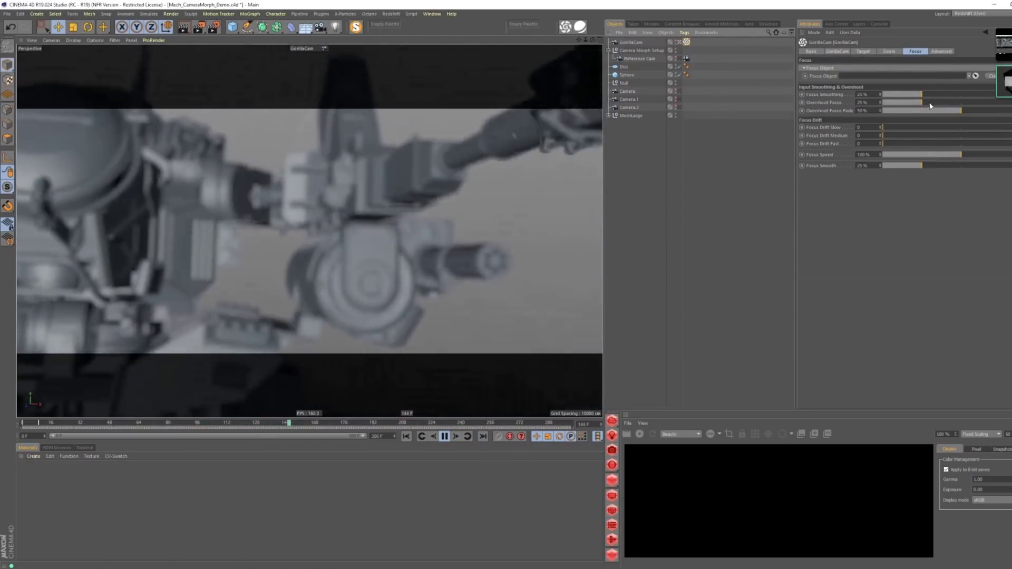
click(837, 51)
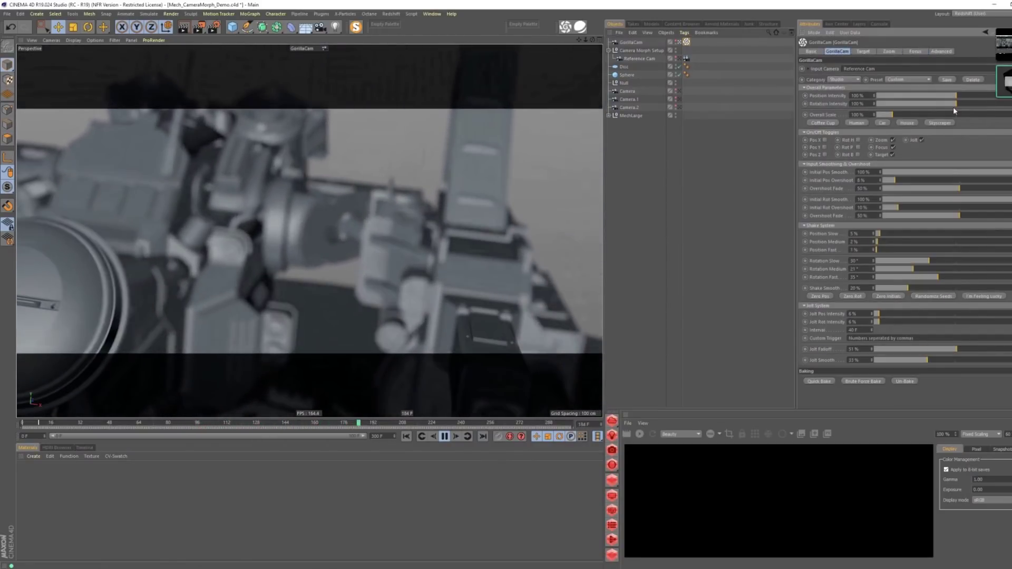
drag(894, 180, 995, 180)
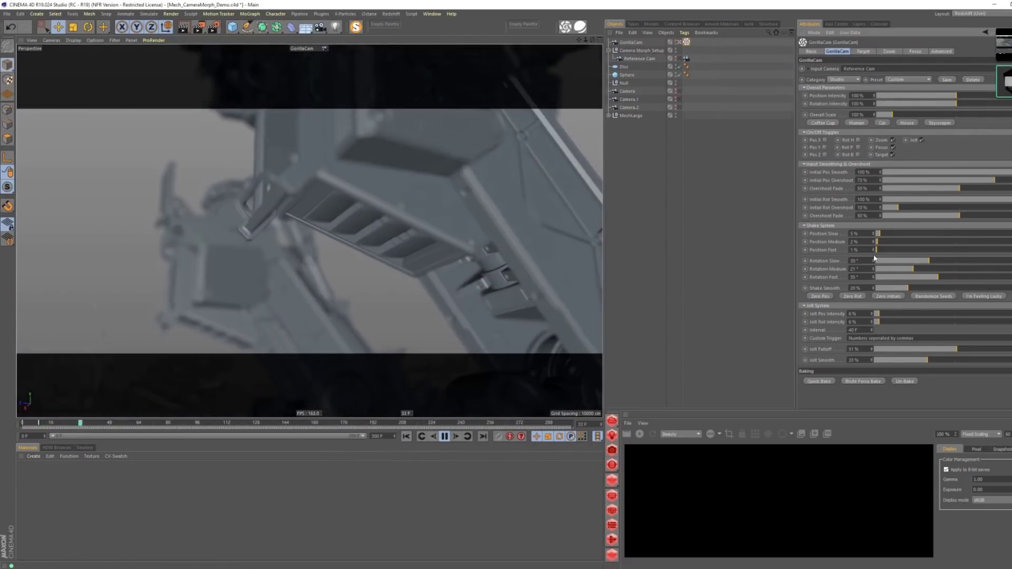
- Re-enable the GorillaCam's position and rotation toggles, and preview the Basic category's Earthquake preset from the start of the animation
click(824, 140)
click(825, 155)
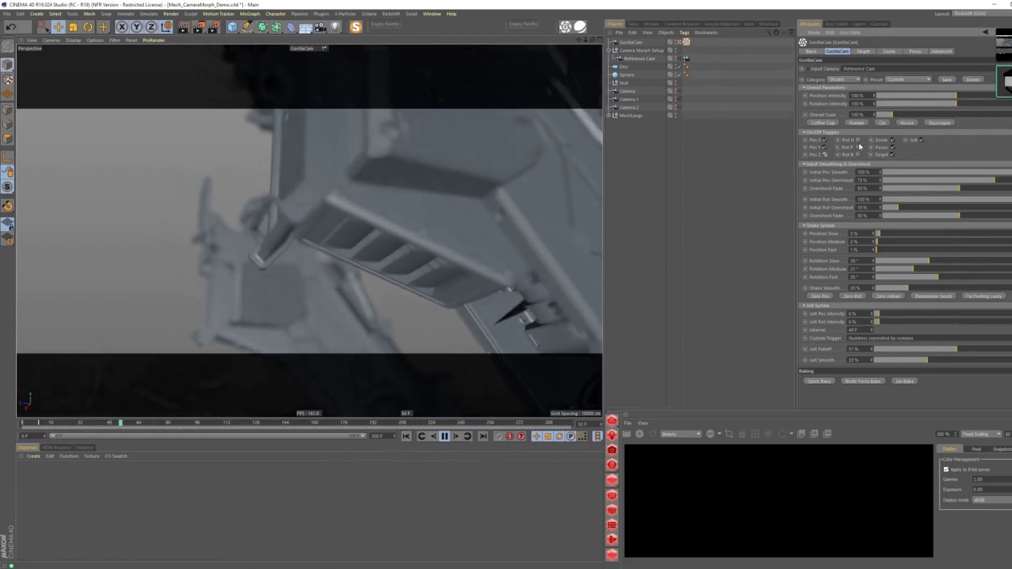
click(857, 140)
click(857, 80)
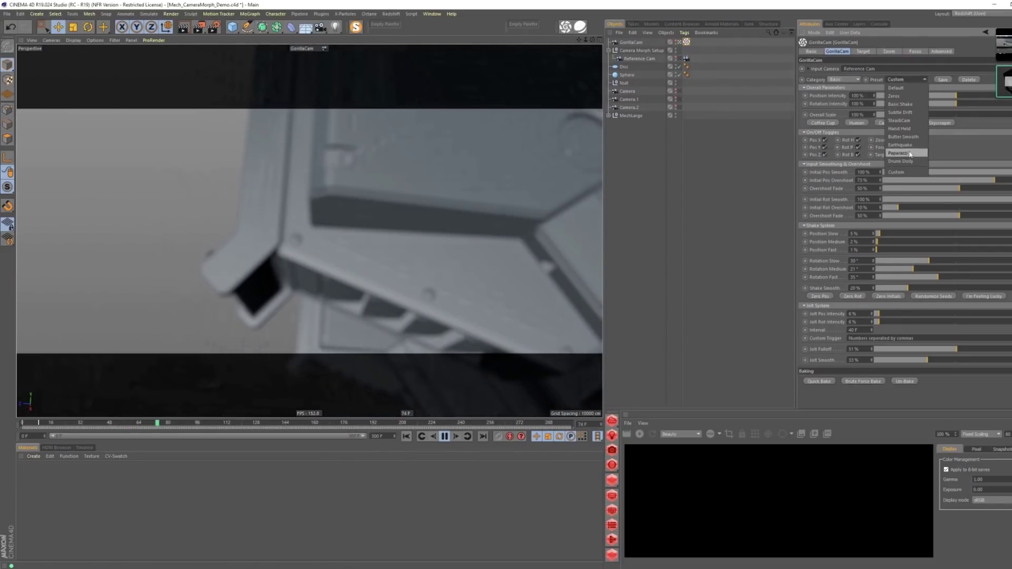
click(902, 145)
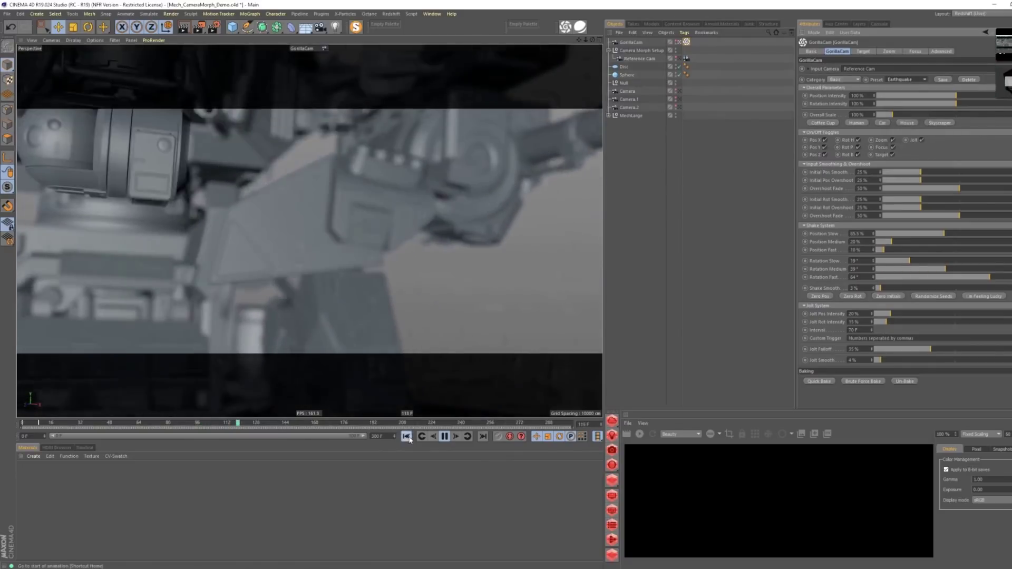
click(409, 438)
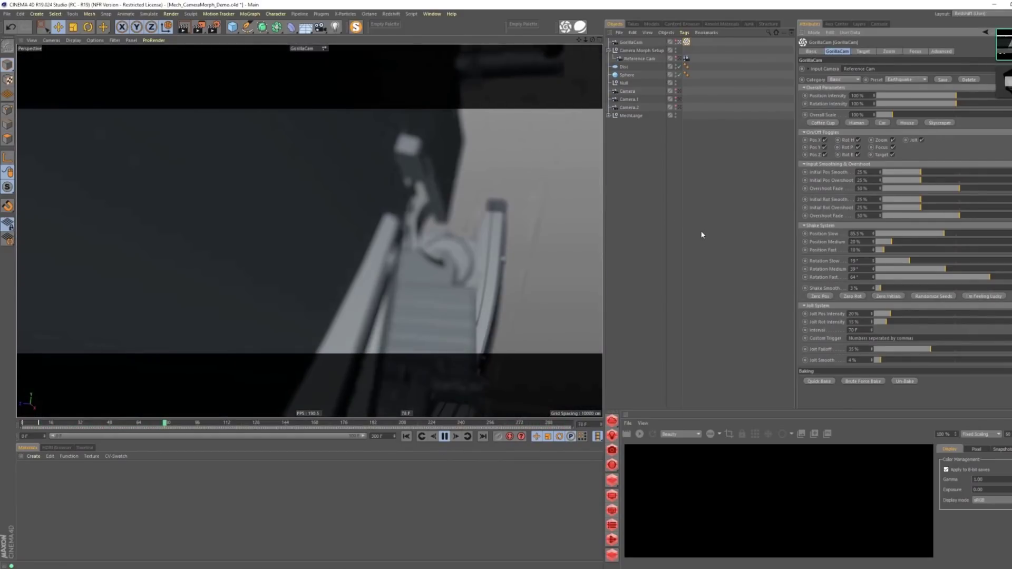
click(445, 436)
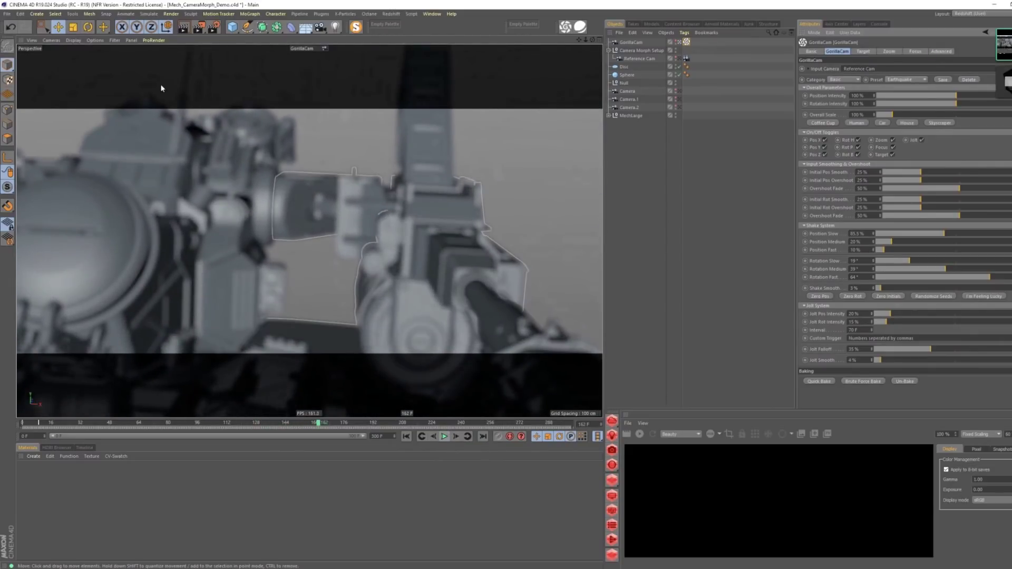
click(321, 14)
click(322, 11)
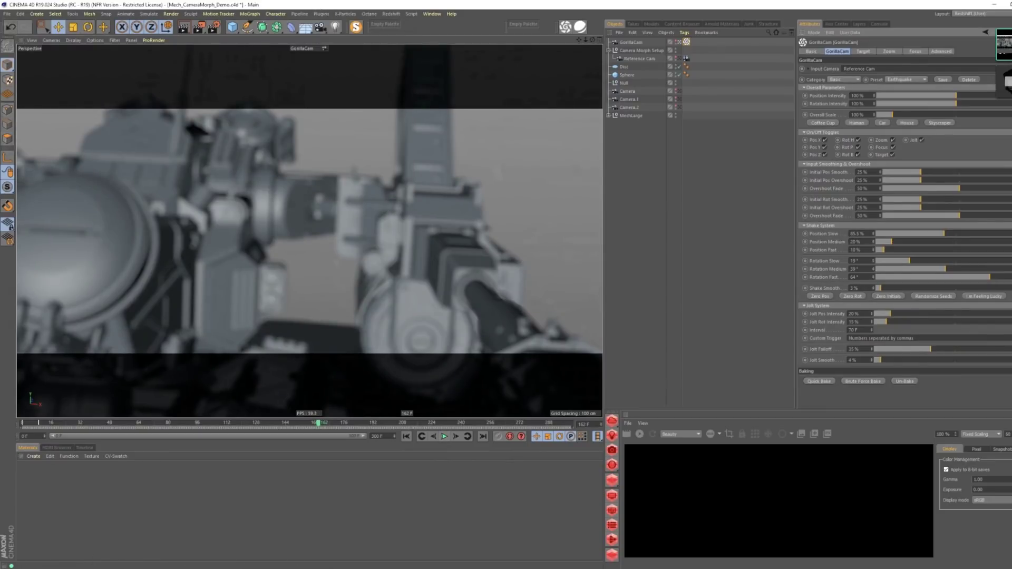
key(super+e)
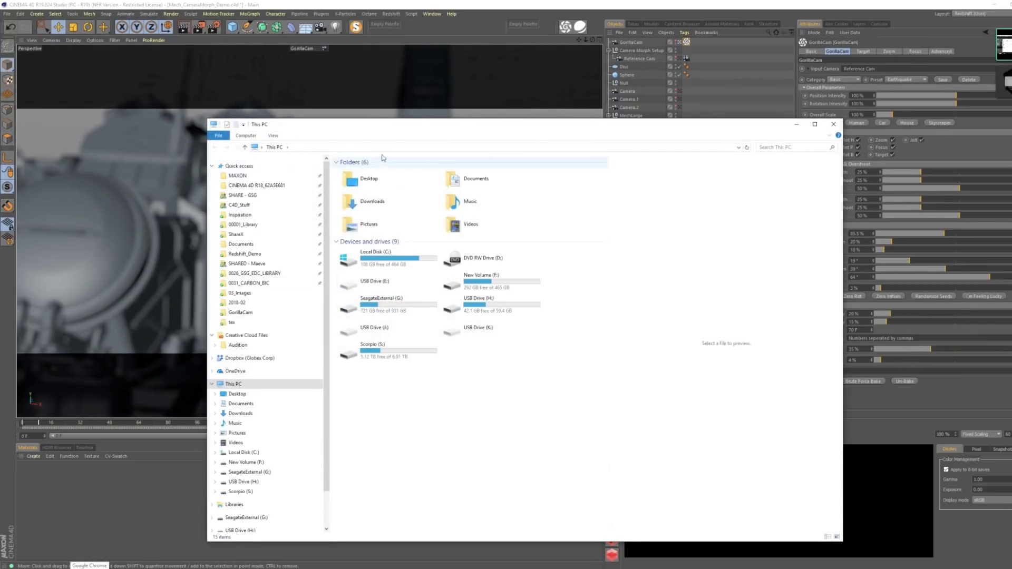
drag(524, 124, 219, 131)
key(super+Tab)
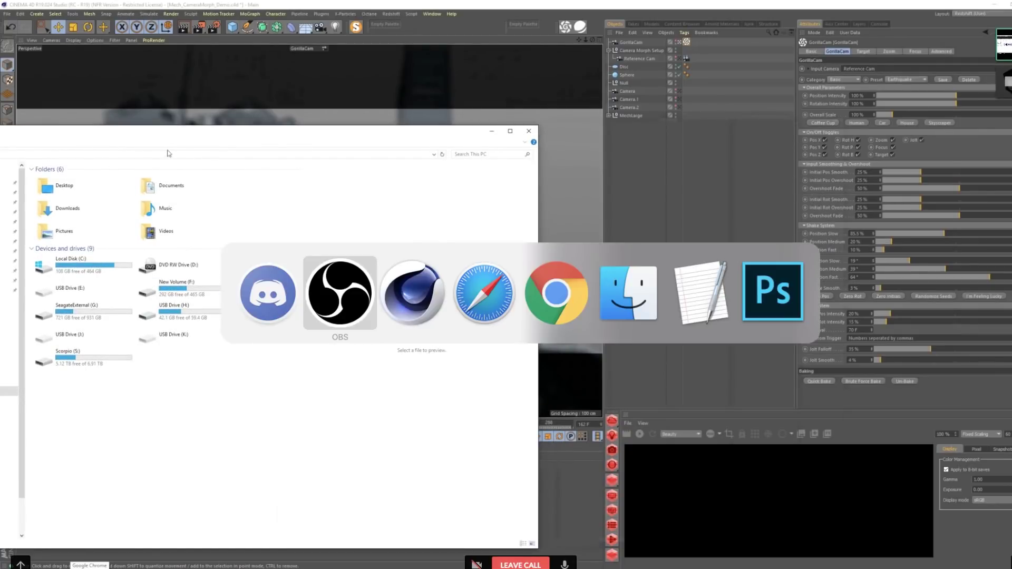
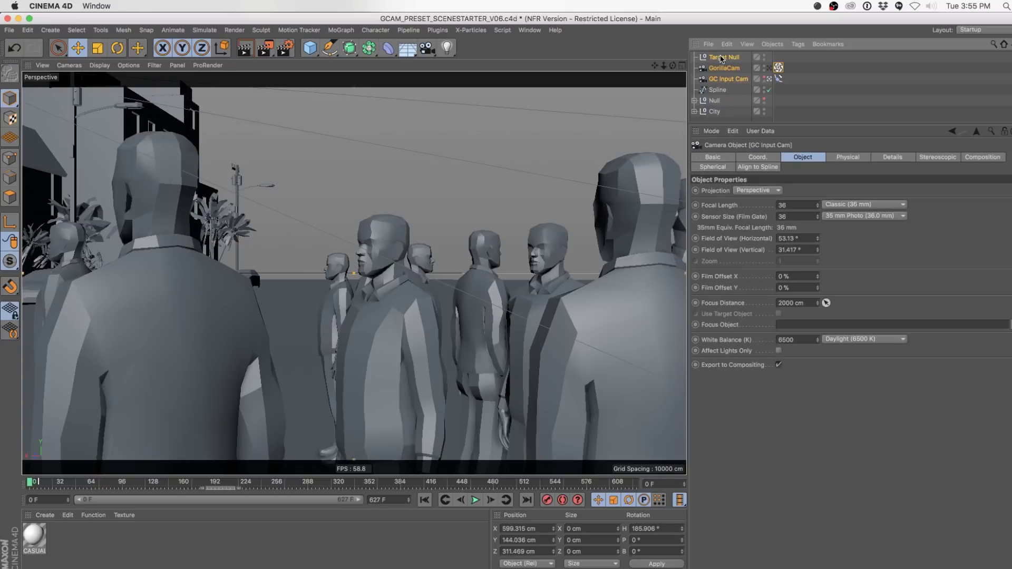
- Delete Target Null, GorillaCam, GC Input Cam and Spline from the crowd scene
key(Delete)
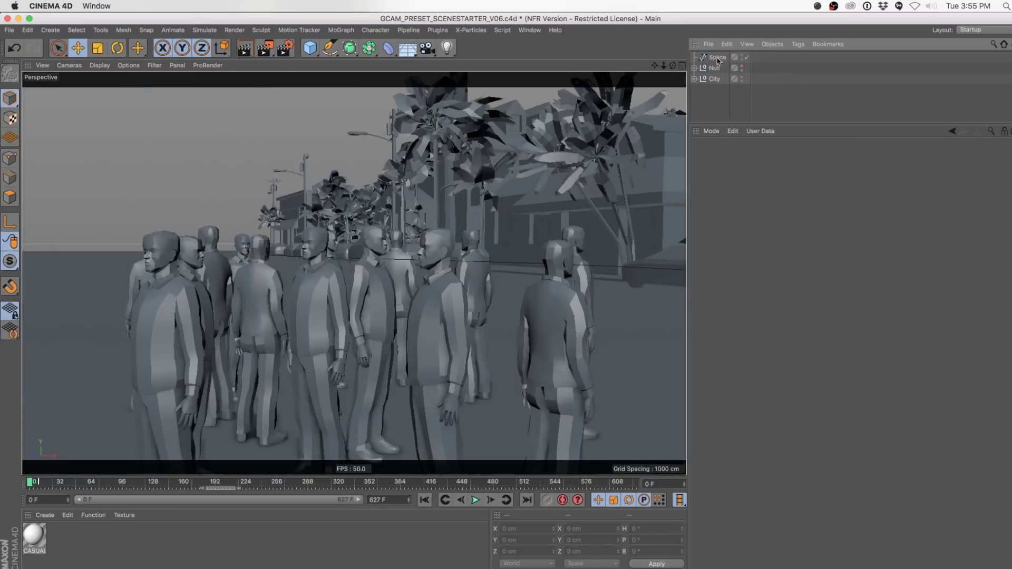
alt+drag(361, 294, 314, 262)
alt+right_drag(298, 249, 382, 276)
alt+middle_drag(422, 295, 361, 235)
alt+right_drag(351, 228, 362, 223)
click(715, 58)
key(Delete)
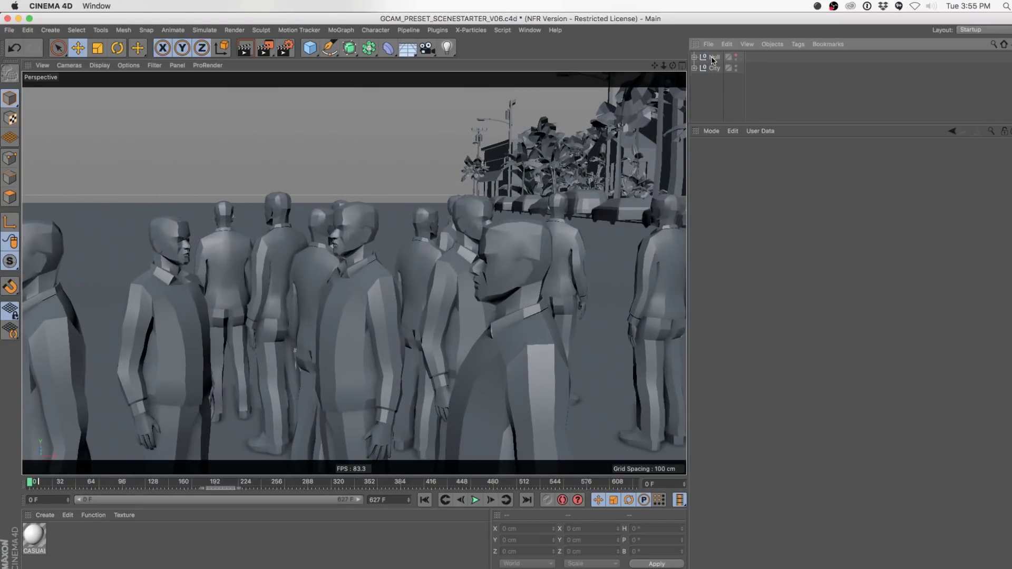
- Create a GorillaCam with a new input camera, looking down over the dense plants at the corner of the city
alt+drag(340, 260, 364, 249)
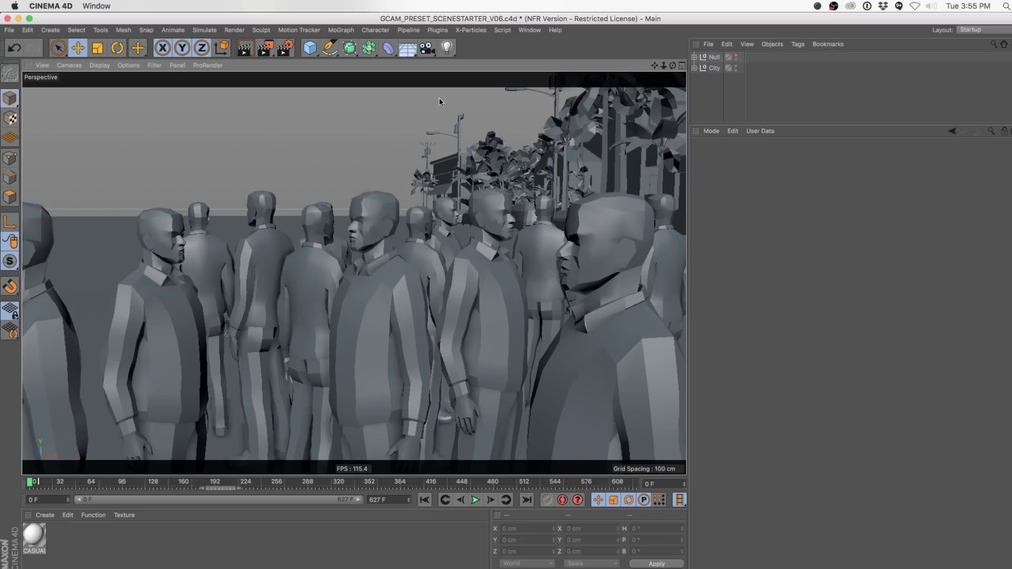
click(437, 30)
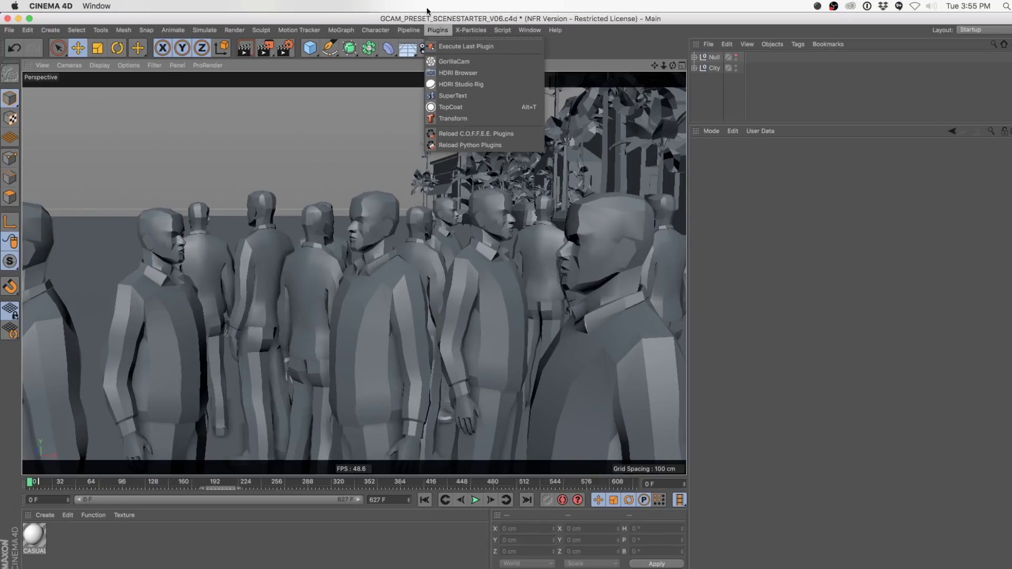
click(428, 11)
alt+drag(463, 215, 529, 216)
alt+middle_drag(529, 215, 318, 249)
alt+middle_drag(395, 261, 224, 289)
alt+drag(355, 225, 363, 244)
alt+middle_drag(403, 253, 175, 477)
alt+right_drag(398, 217, 443, 240)
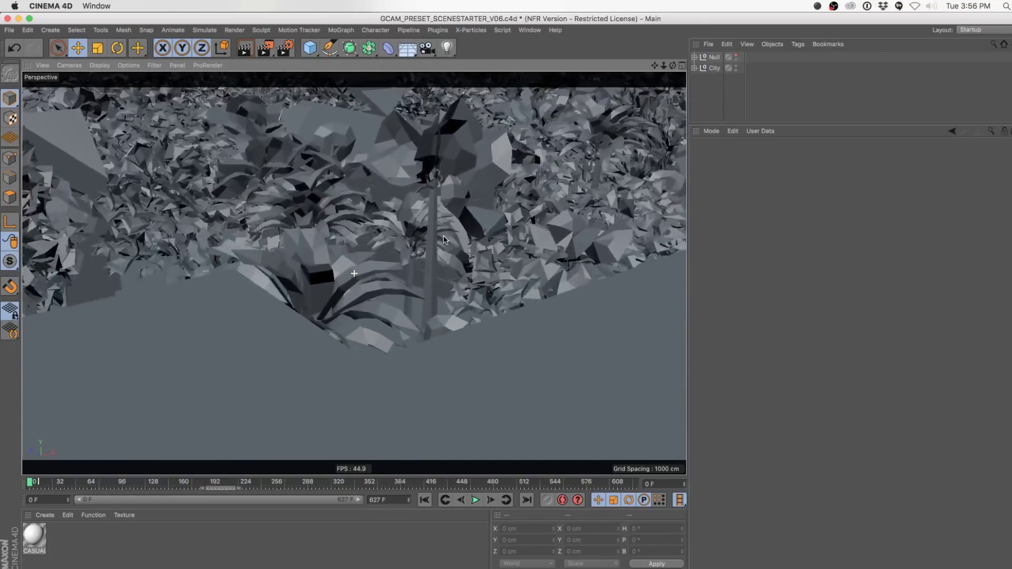
alt+drag(406, 356, 476, 295)
click(437, 30)
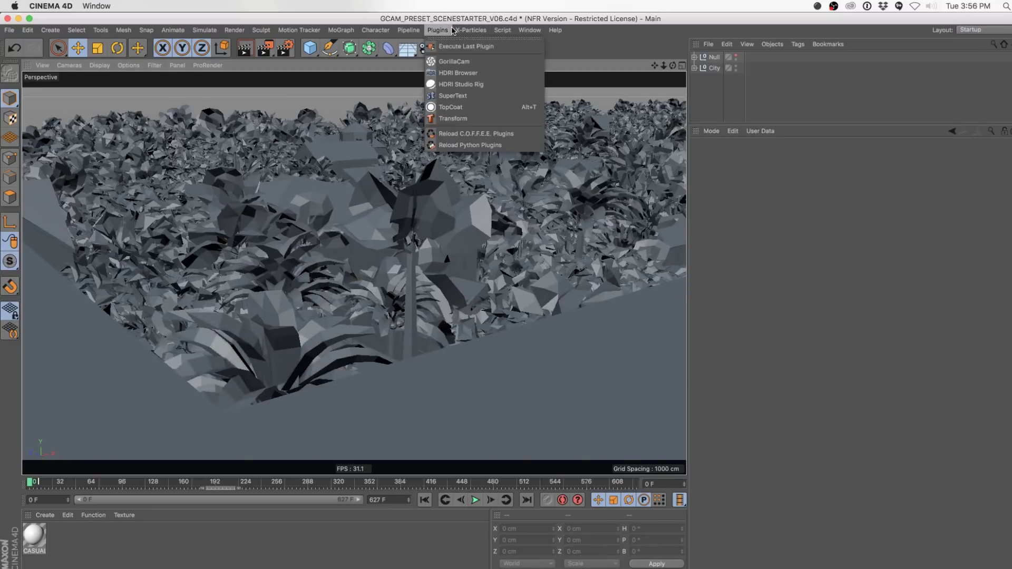
click(449, 61)
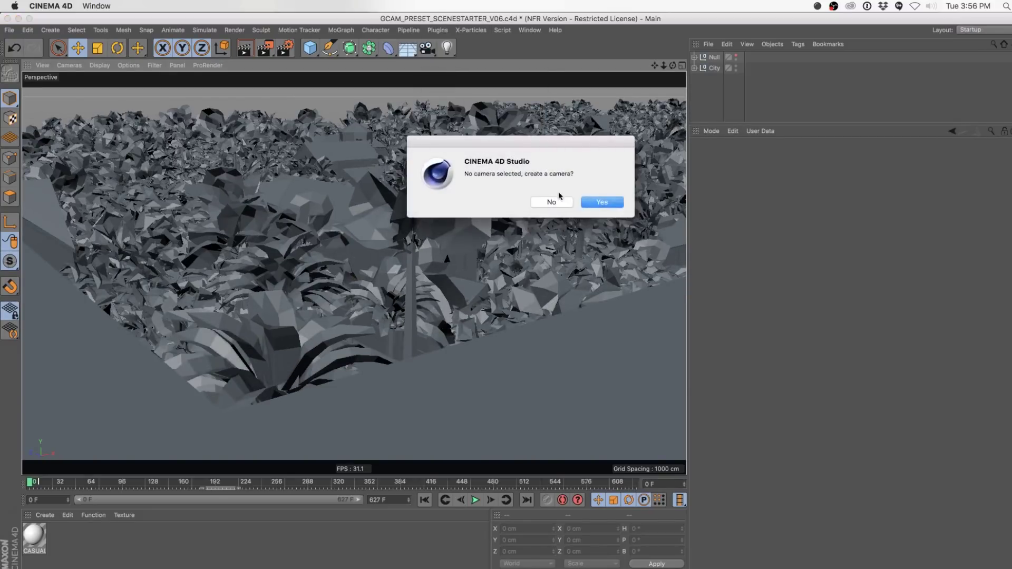
click(600, 203)
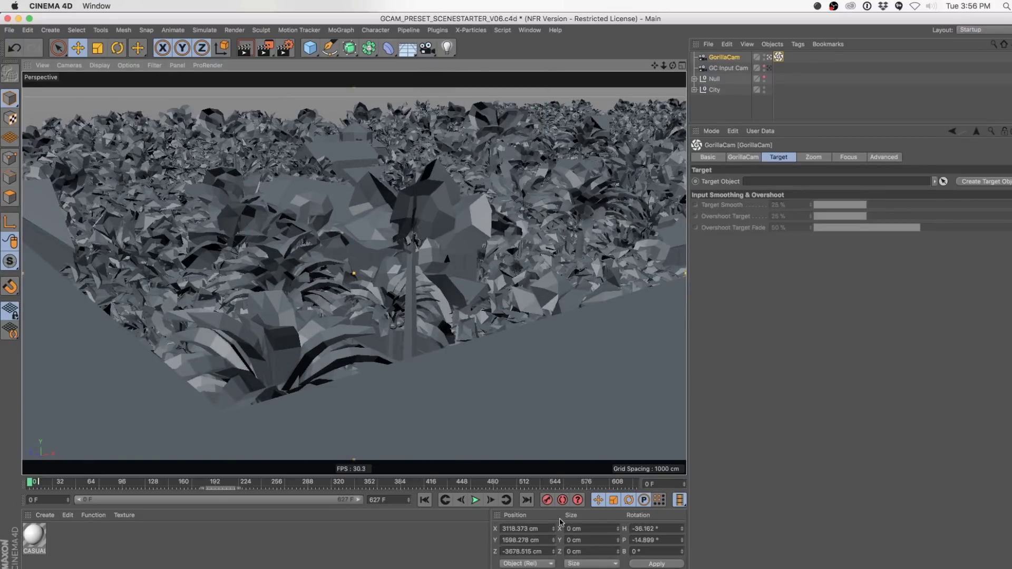
- Set the GorillaCam's jolt Interval to 55 frames and play the jolts from the start of the animation
click(745, 158)
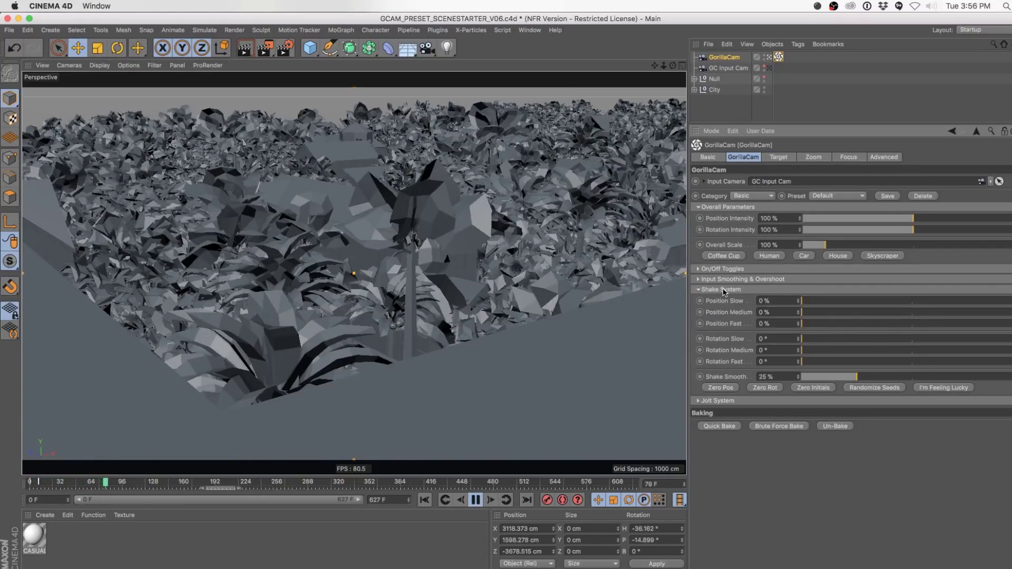
click(717, 401)
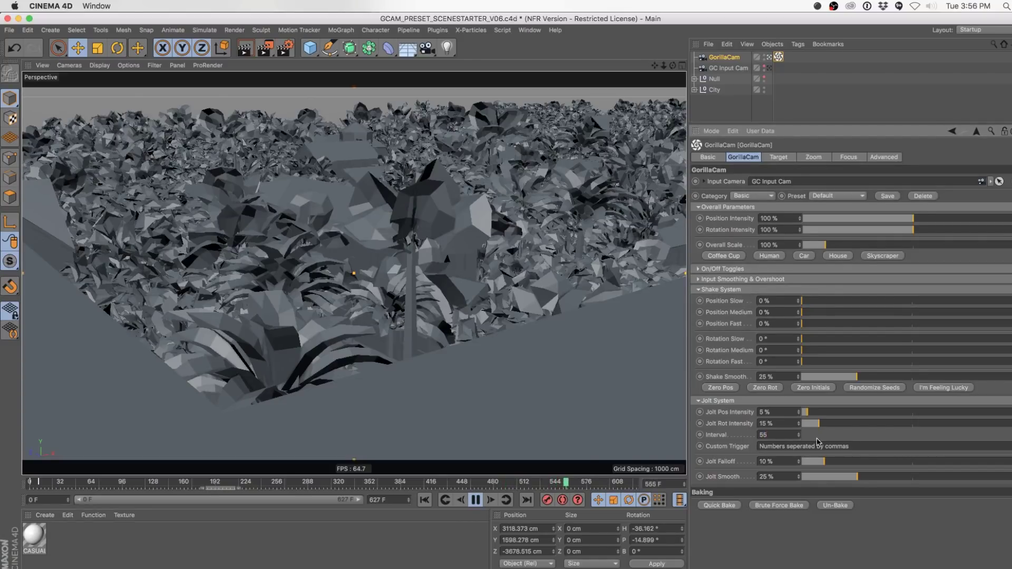
click(423, 500)
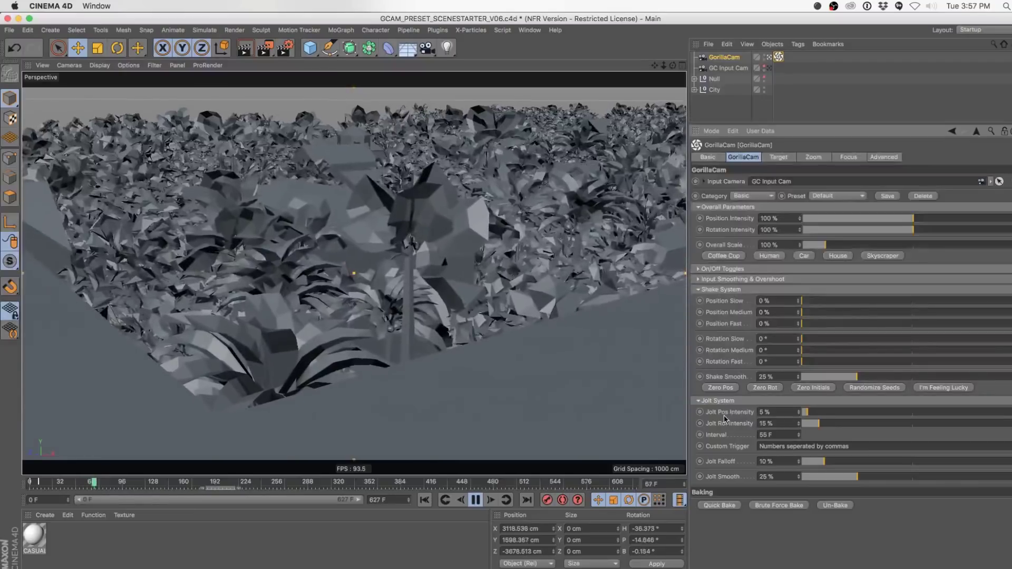
- Exaggerate the jolt during playback with Jolt Pos Intensity 60%, Jolt Rot Intensity 88% and Jolt Falloff 57%
click(842, 412)
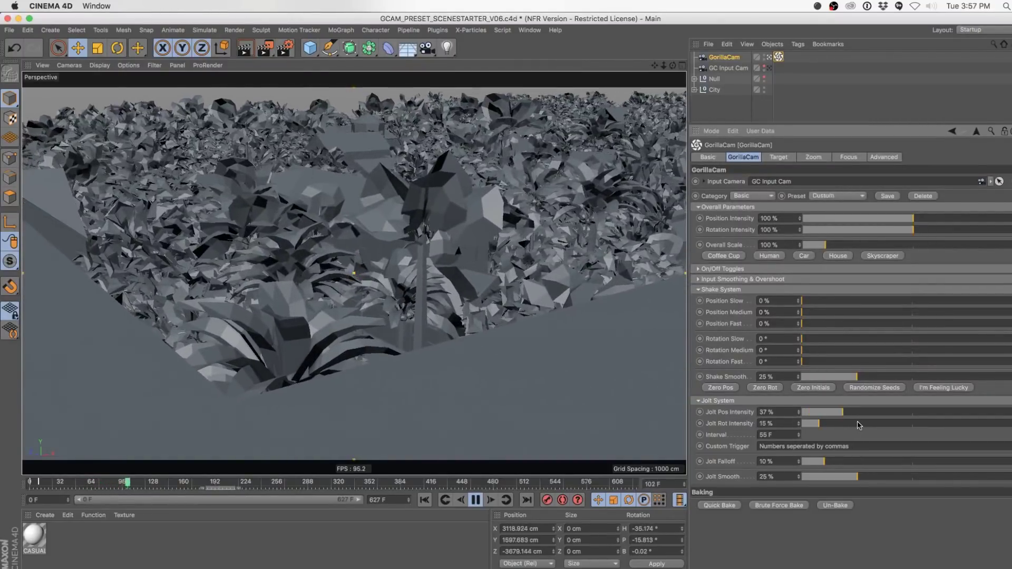
click(858, 424)
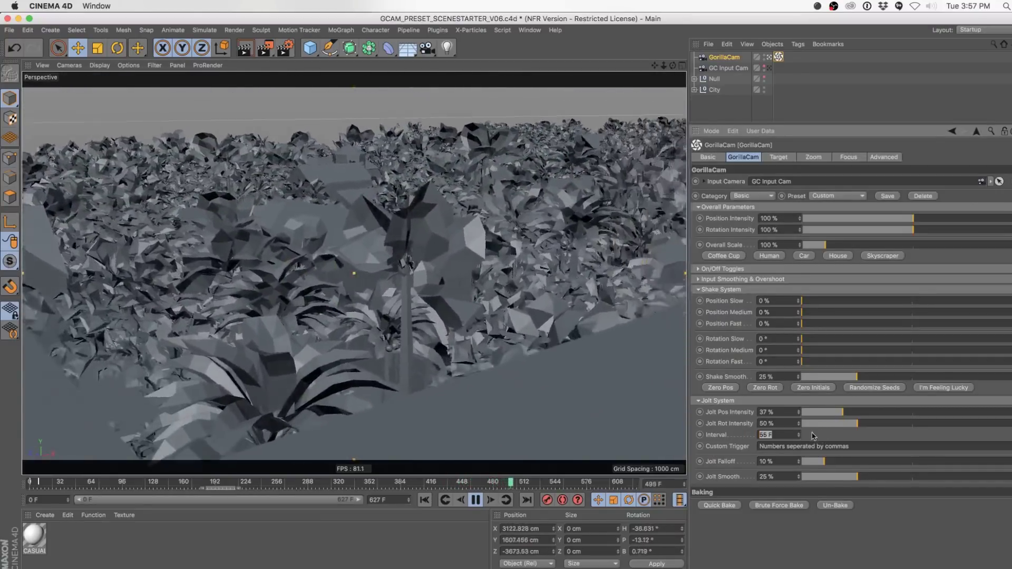
click(884, 424)
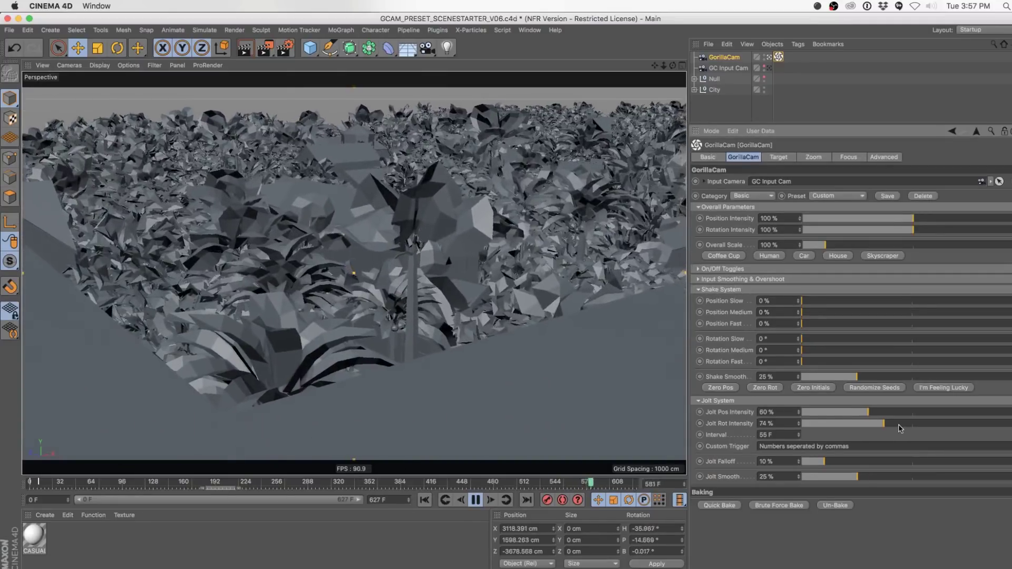
click(898, 423)
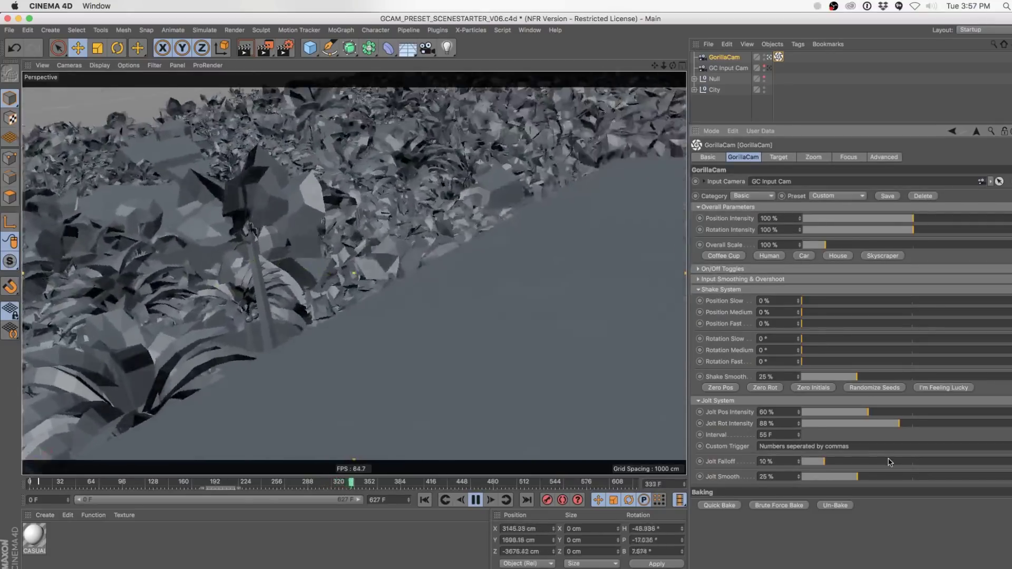
click(928, 462)
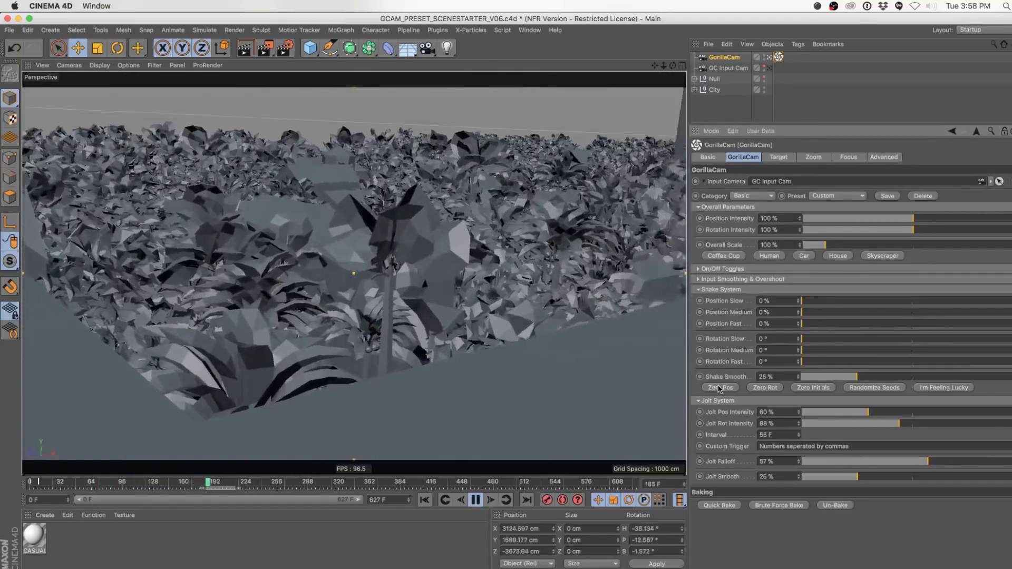
- Soften the jolt to 15% position and 28% rotation intensity, with Jolt Falloff 24% and Jolt Smooth 3%
click(818, 411)
click(835, 424)
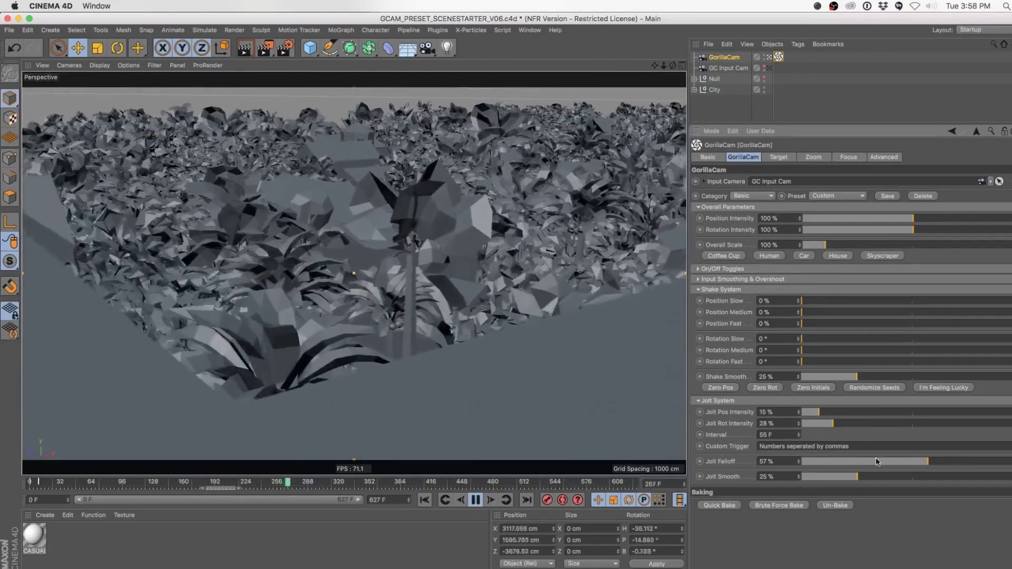
click(854, 462)
drag(837, 477, 760, 485)
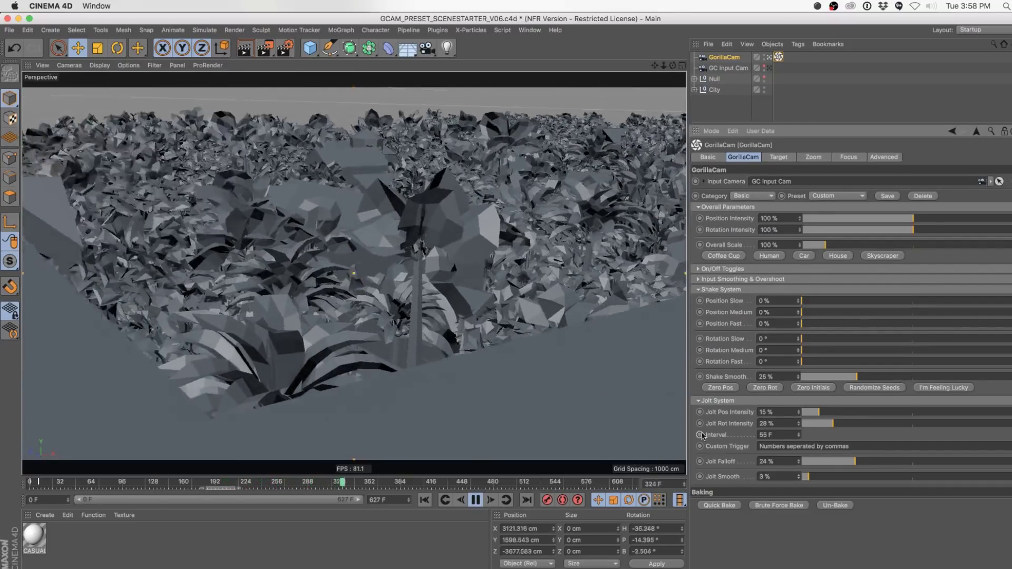
- Set the jolt Interval to 25 frames
click(765, 435)
text(28)
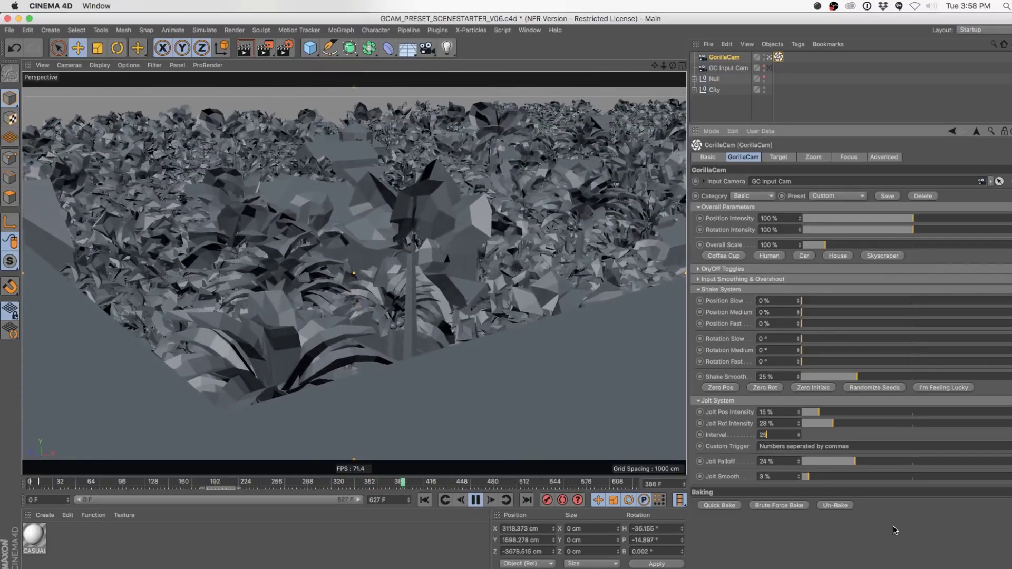
key(Return)
- Limit the jolt mainly to Y and P by setting the X, Z, H and B shake and jolt ratios to 24%
click(880, 159)
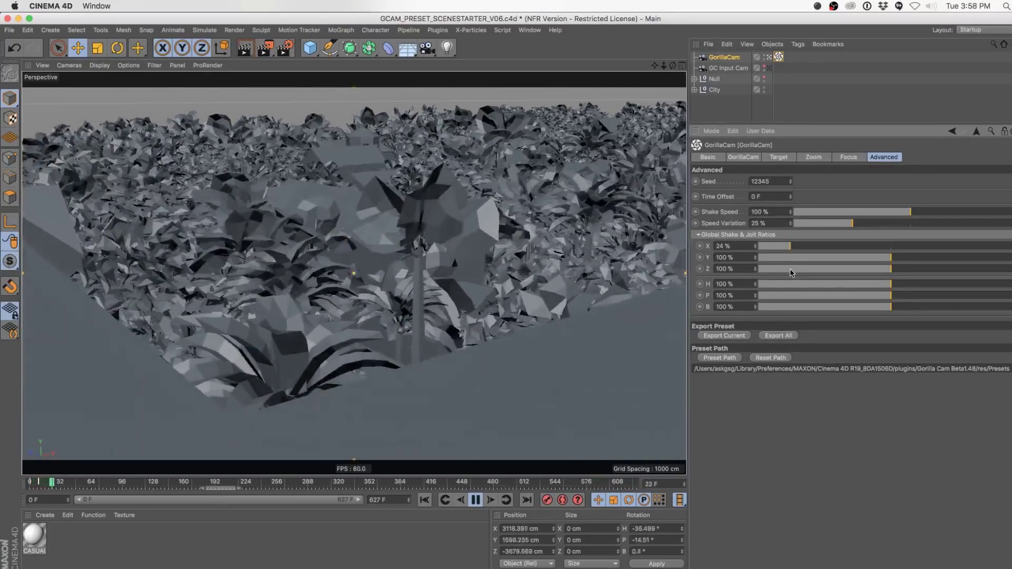
click(790, 270)
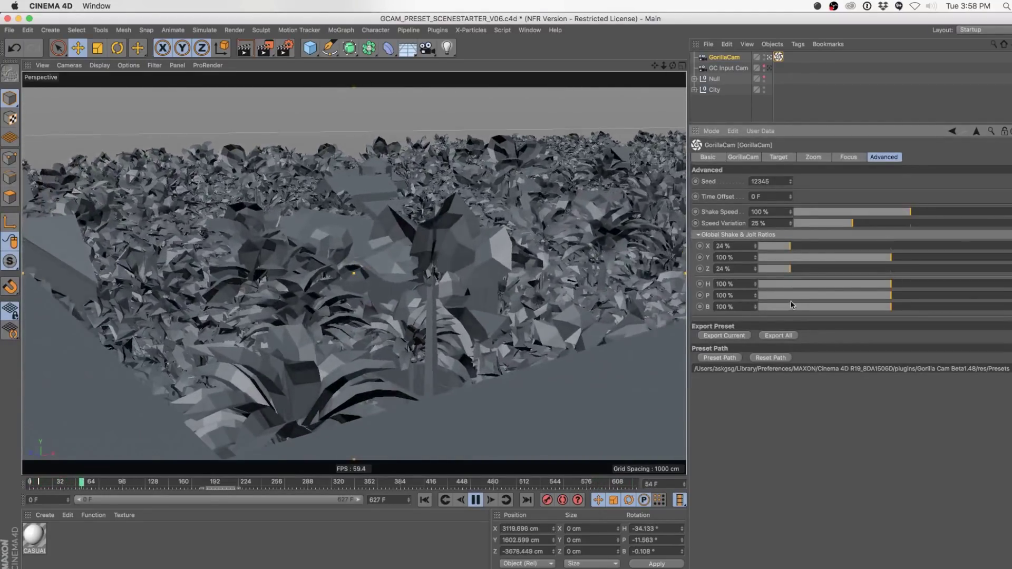
click(790, 284)
click(790, 307)
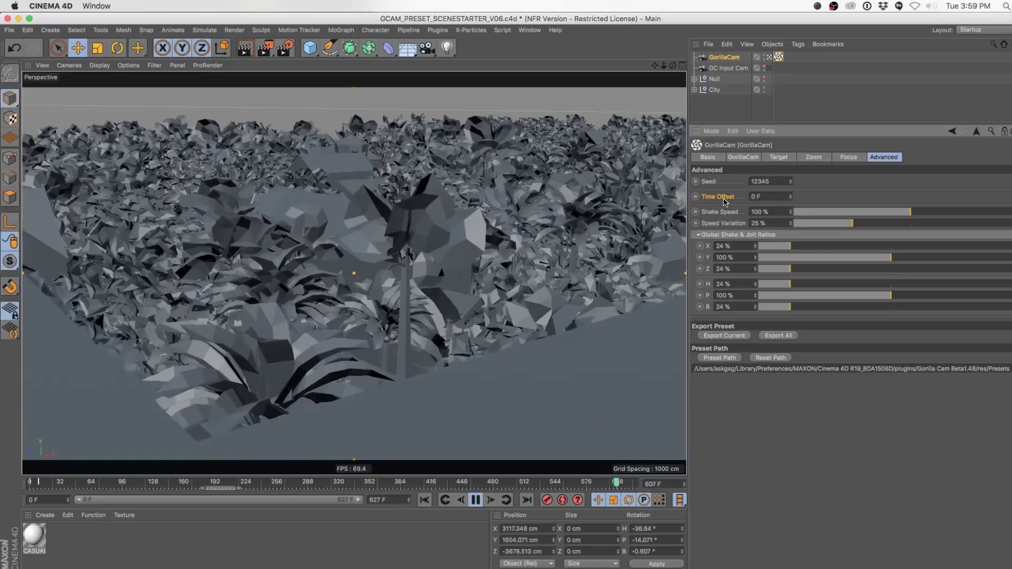
- Set the GorillaCam's Time Offset to -5 frames
drag(750, 197, 782, 199)
text(-5)
key(Return)
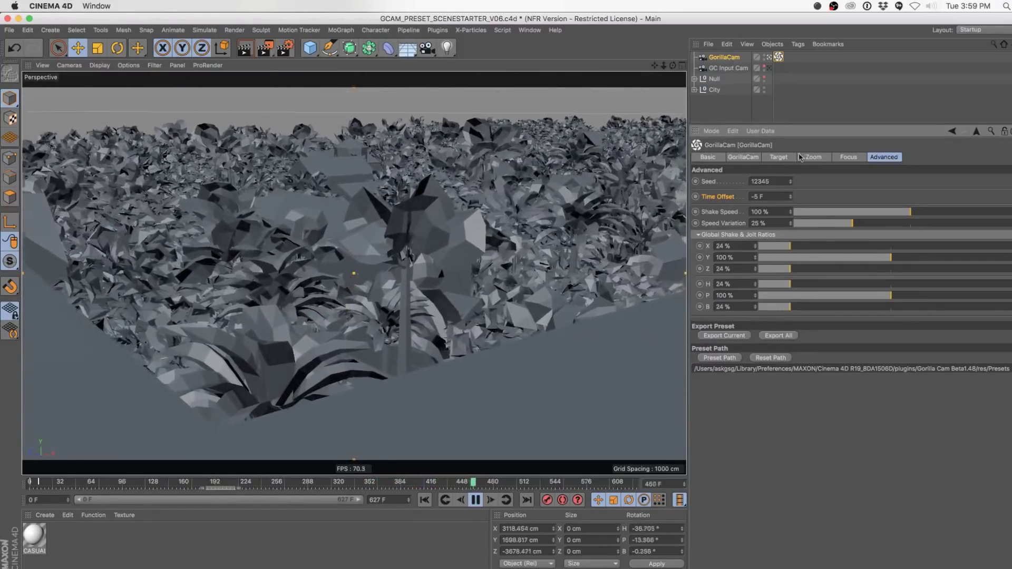
- Set the global shake and jolt ratios to 100% for X and Z and 99% for H and B
click(891, 247)
click(891, 269)
click(890, 284)
click(890, 307)
- Set the Jolt Rot Intensity to 29% and the jolt Interval to 55 frames
click(743, 157)
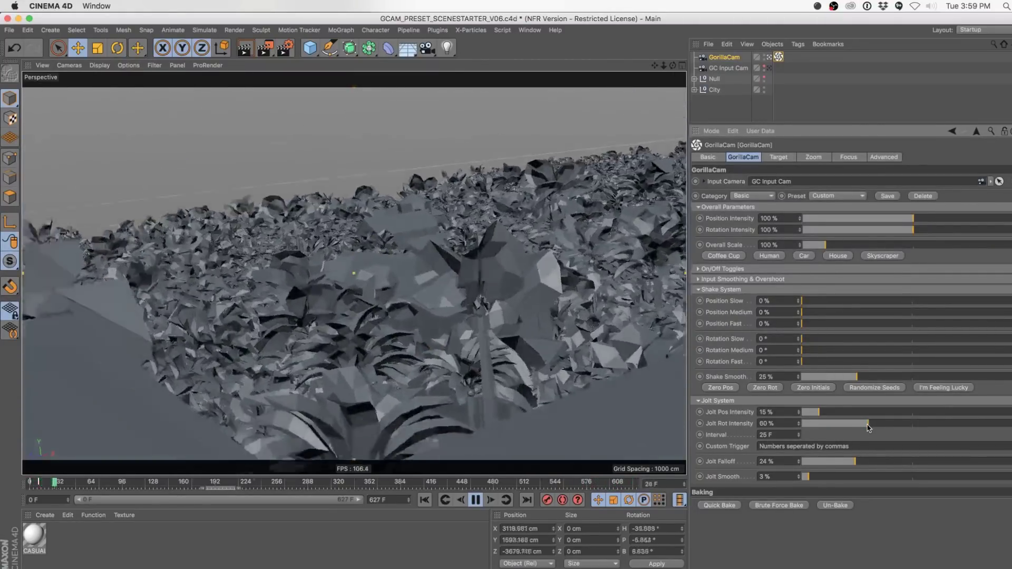
click(825, 424)
drag(826, 425, 833, 425)
double_click(777, 436)
text(50)
key(Return)
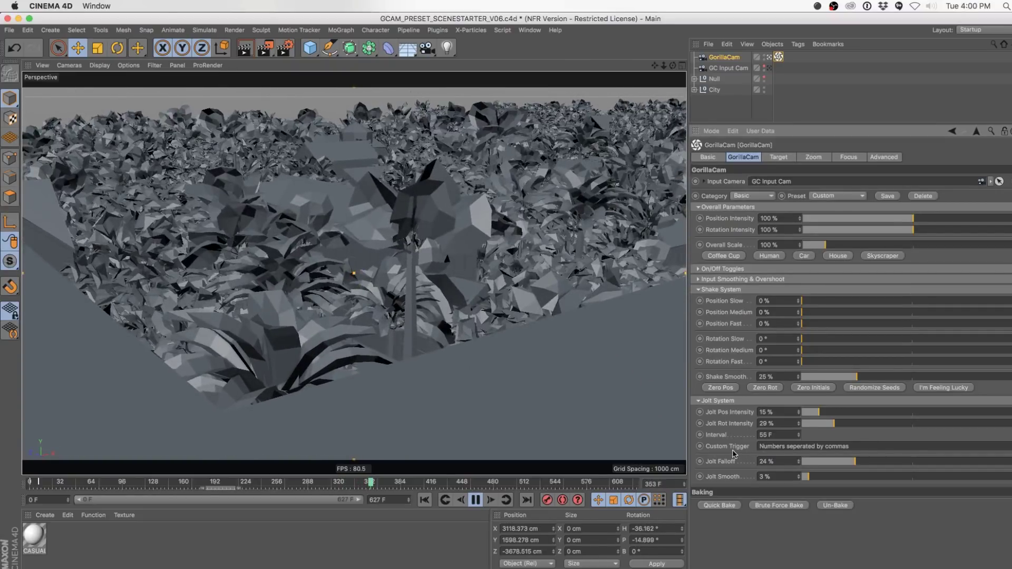
- Replace the regular jolts with custom ones by setting Interval to 0 and Custom Trigger to 25,100, and replay from the start
click(871, 446)
key(shift+Tab)
text(0)
key(Tab)
text(2)
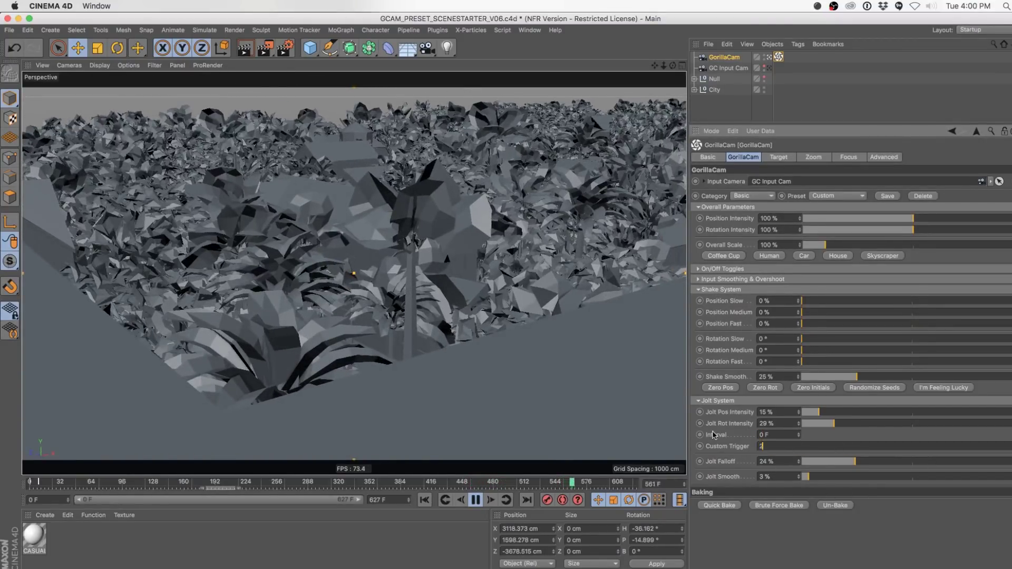
text(5,100)
click(424, 500)
- Set the jolt Interval to 55 frames alongside the custom triggers, preview it, and set Jolt Pos Intensity to 0%
click(764, 435)
text(50)
click(427, 501)
click(150, 482)
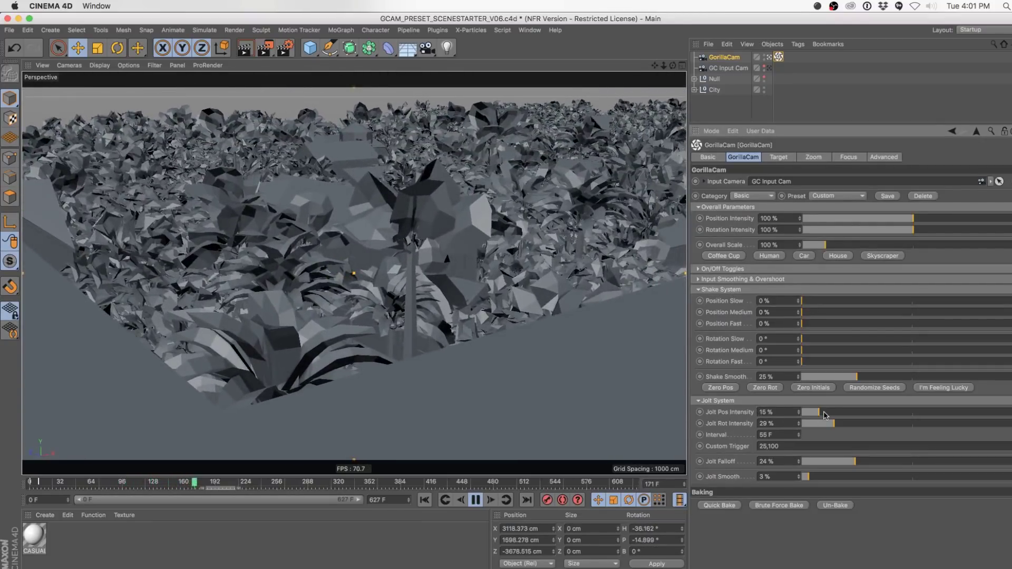
drag(825, 414, 800, 416)
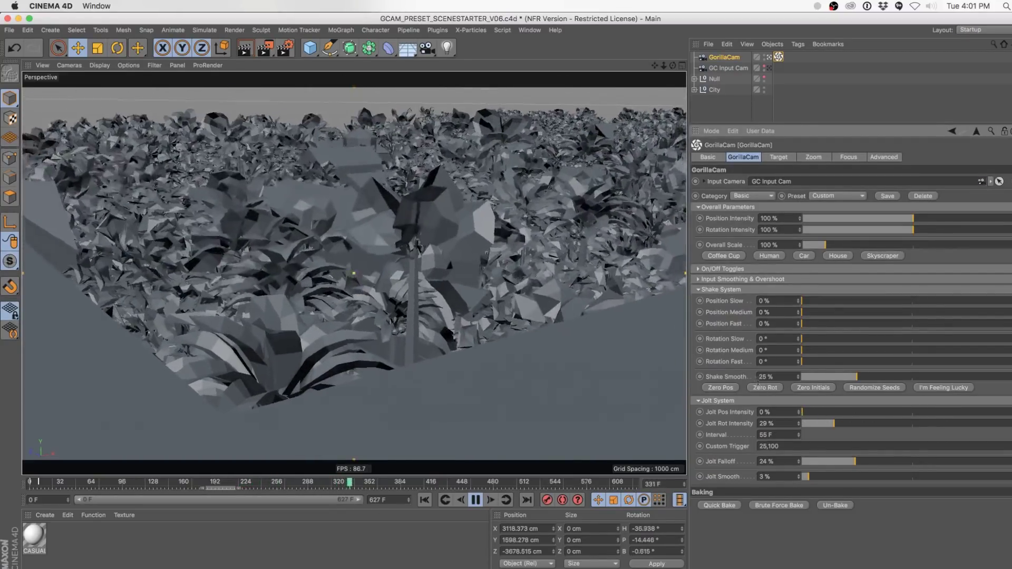
click(476, 500)
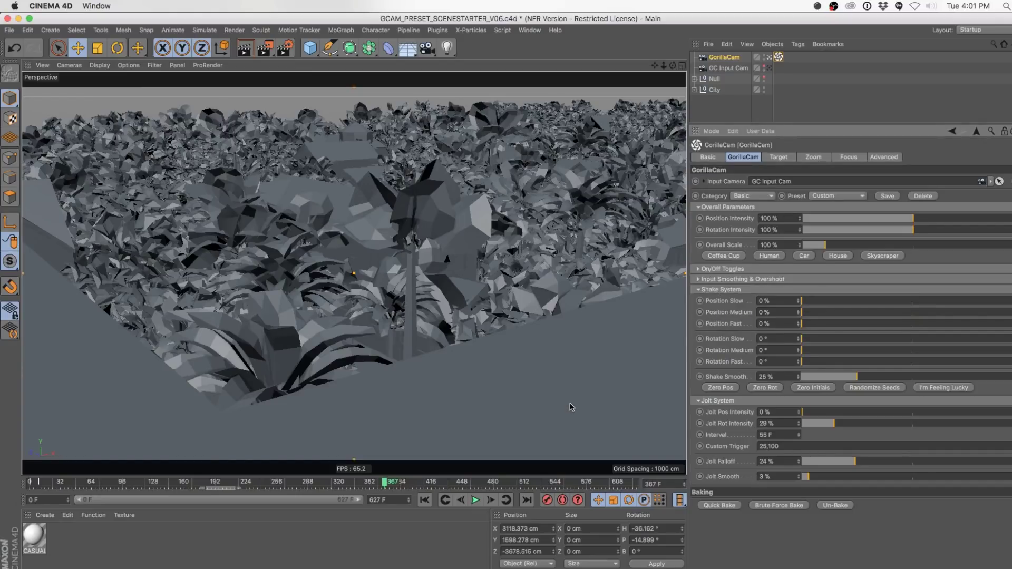
- Play from the start and add position shake of 26% slow, 51% medium and 29% fast
click(424, 500)
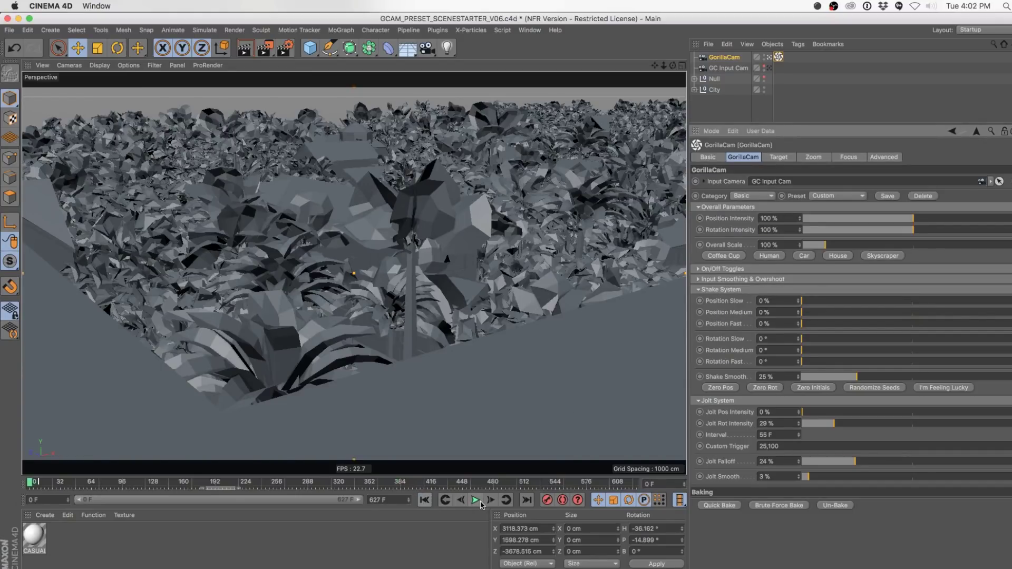
click(476, 500)
click(831, 301)
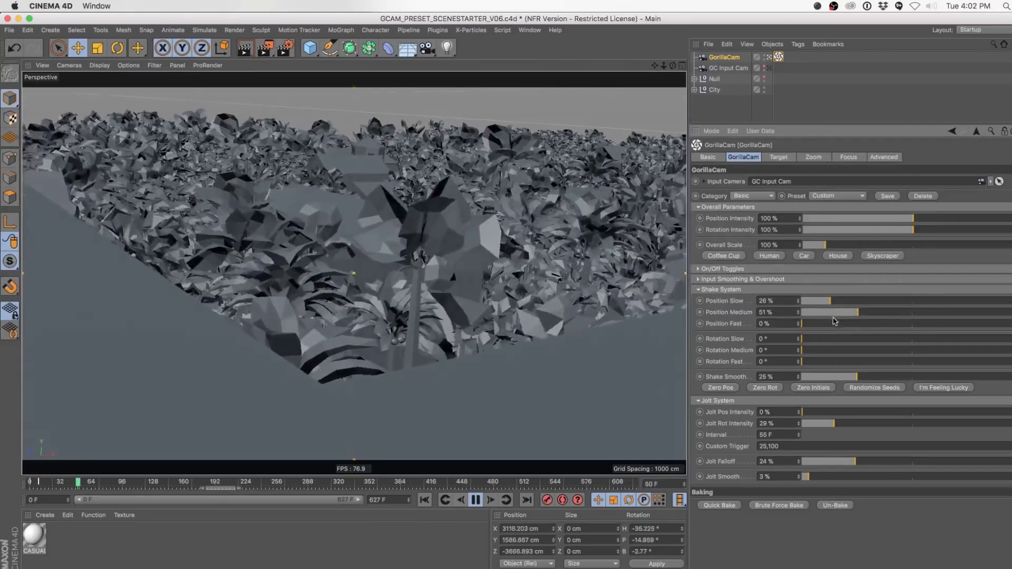
click(833, 323)
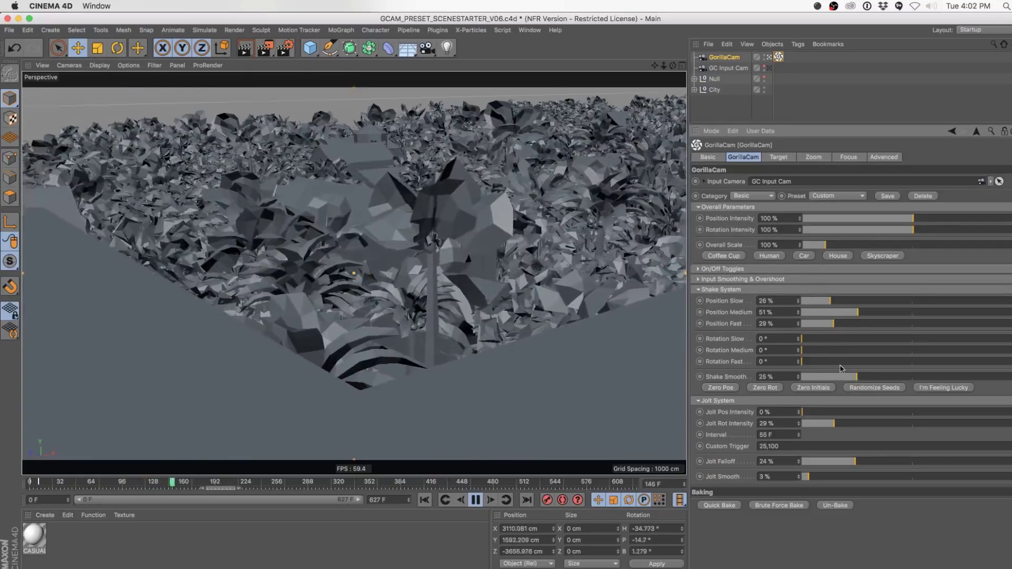
- Add rotation shake of 68° slow, 19° medium and 7° fast during playback
click(826, 338)
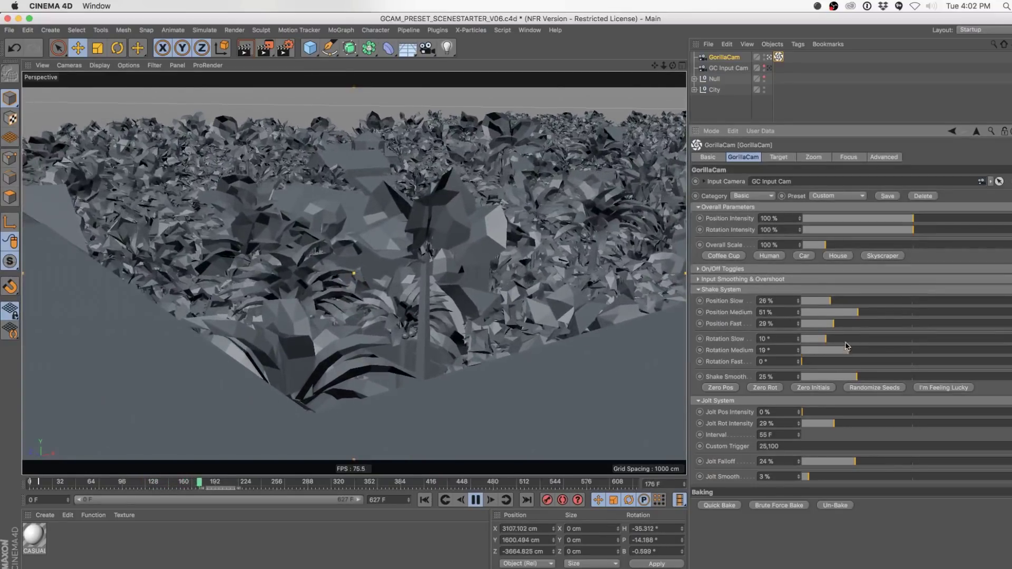
click(868, 339)
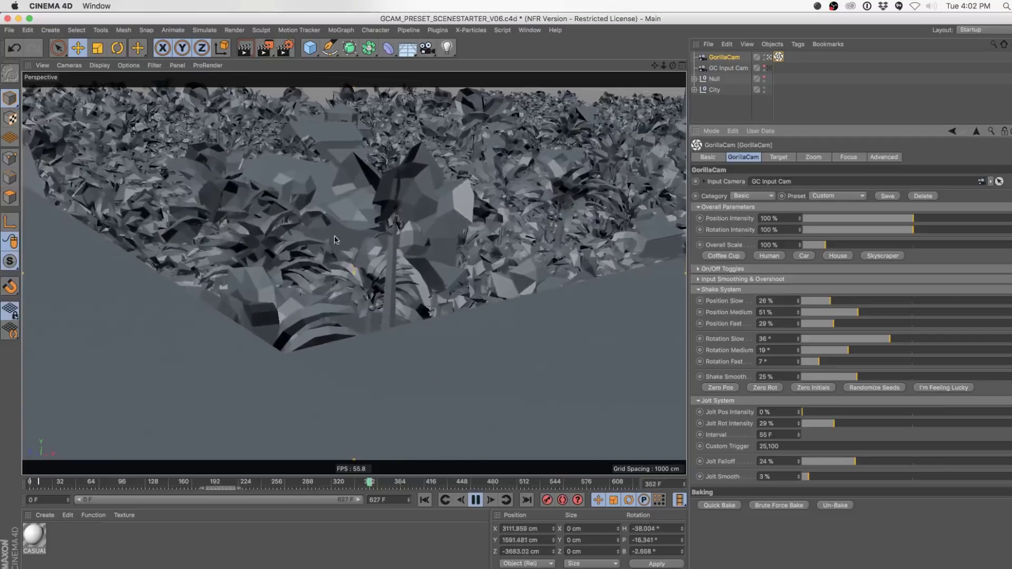
click(968, 338)
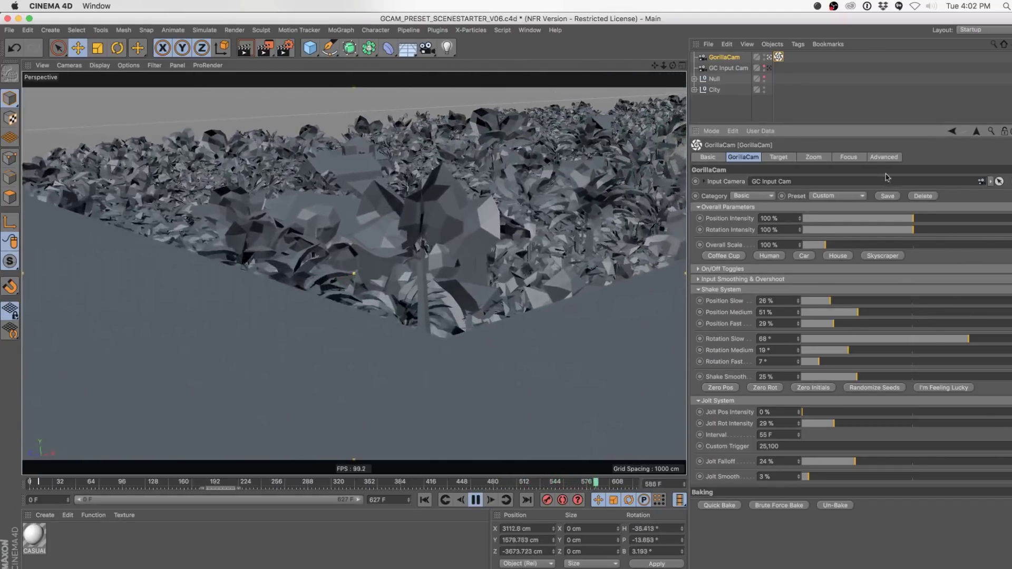
- Reduce the global shake and jolt ratio for B to 31%
click(883, 157)
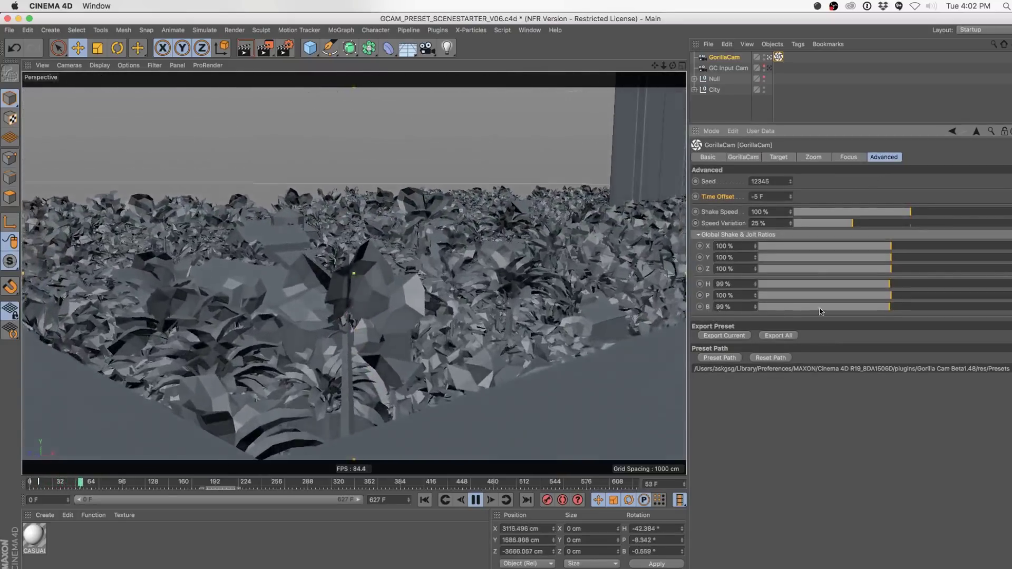
drag(787, 312, 799, 311)
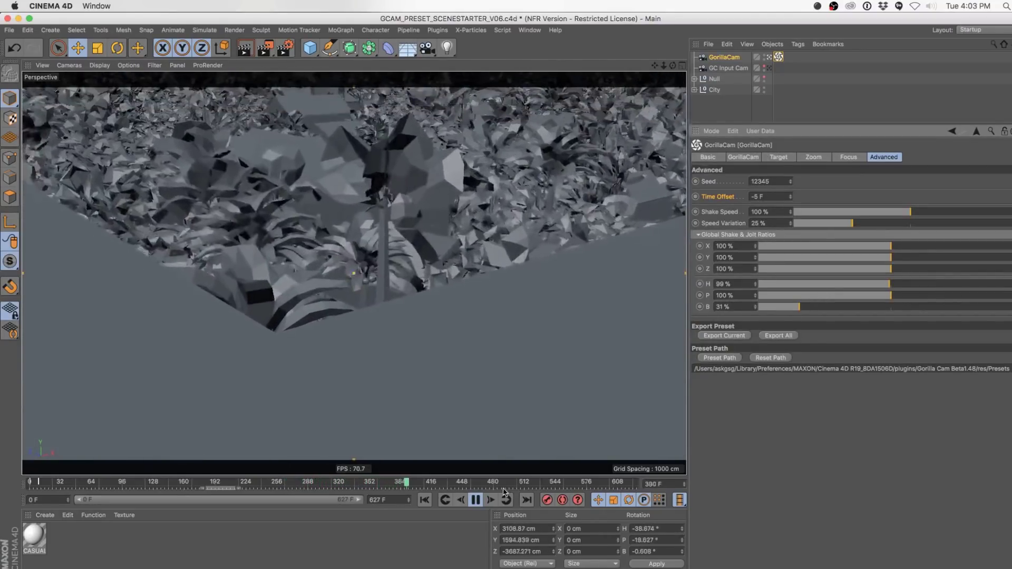
- Adjust the GC Input Cam's framing toward the crowd, return to the GorillaCam view and play from the start
click(779, 67)
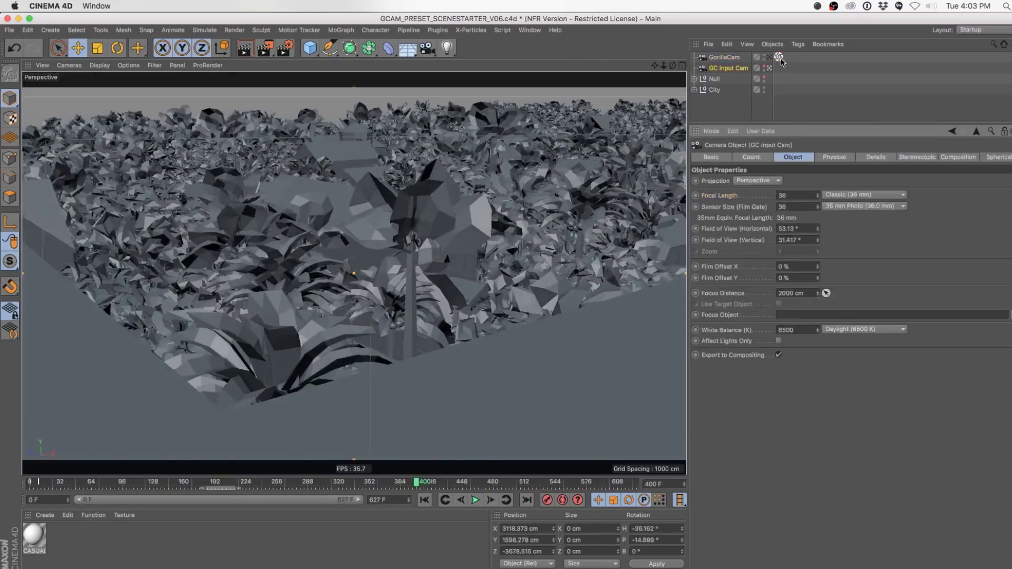
alt+middle_drag(435, 274, 462, 287)
scroll(462, 287, up, 3)
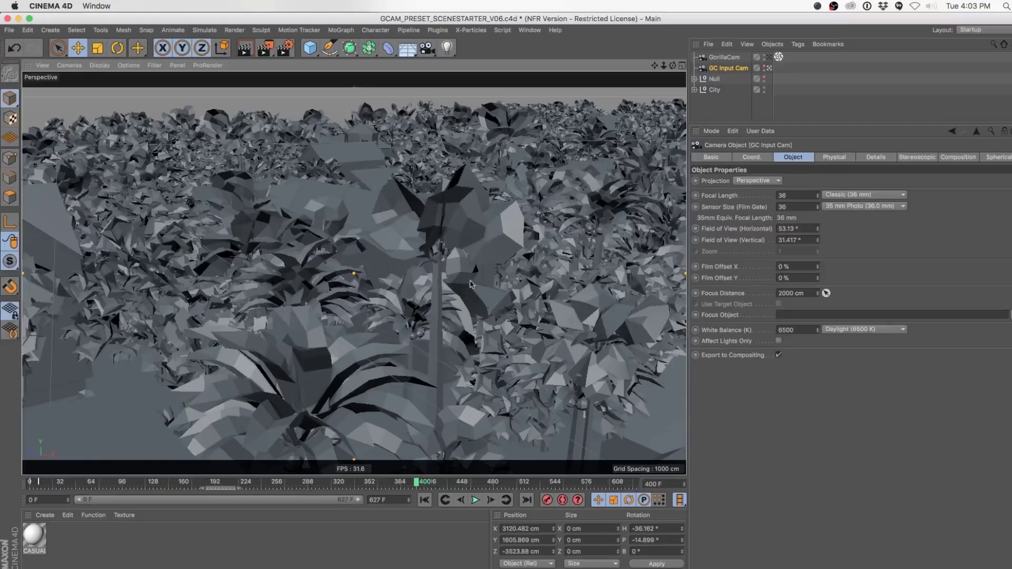
click(769, 58)
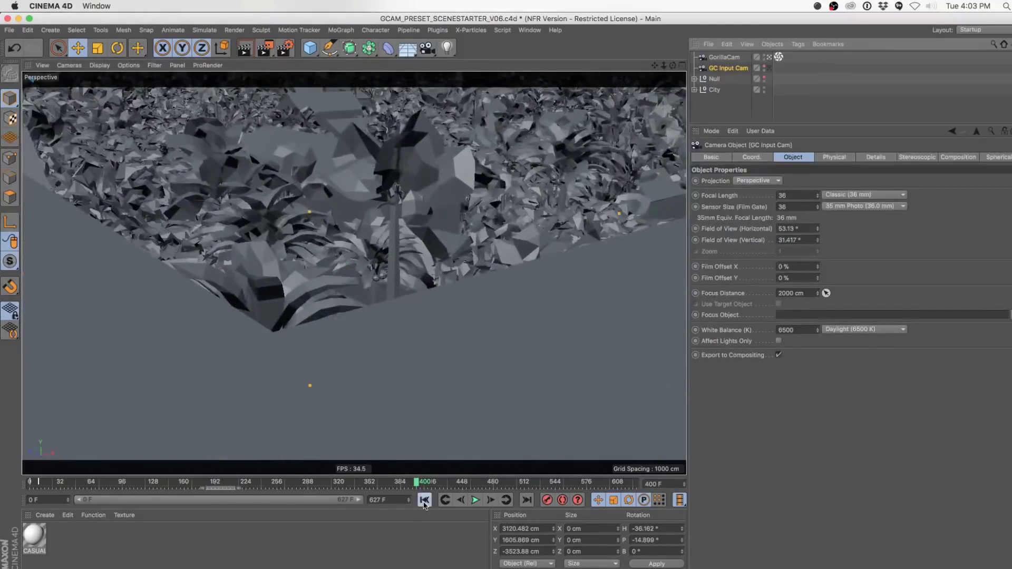
click(424, 500)
click(475, 499)
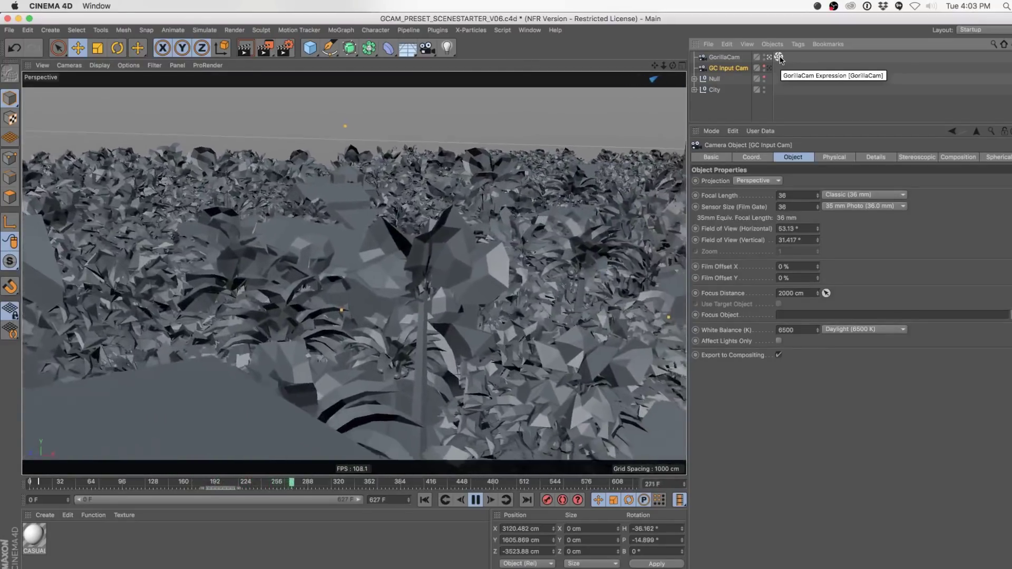
- Save the GorillaCam's current settings as a user preset named Stomp1
click(779, 56)
click(743, 157)
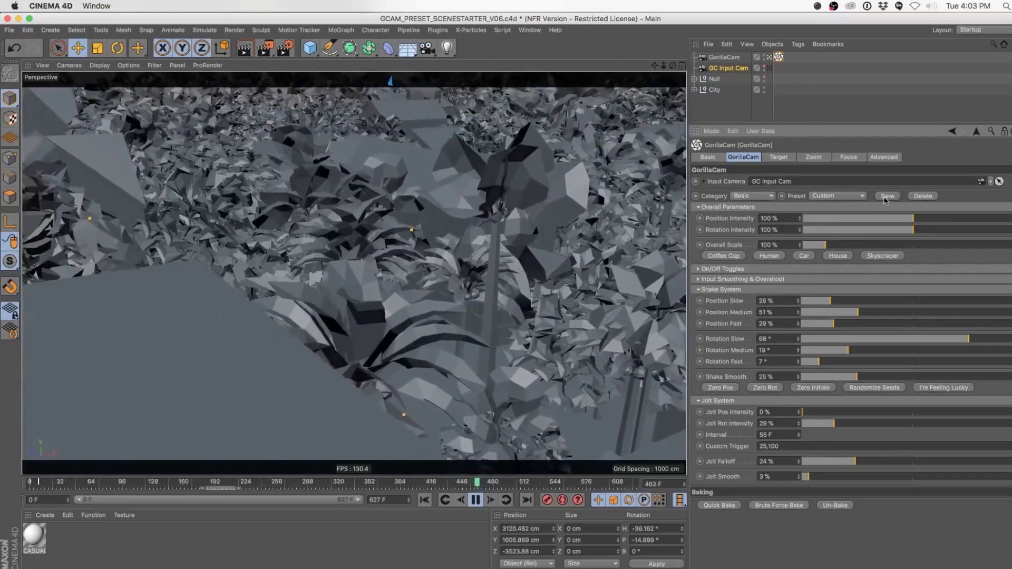
click(887, 197)
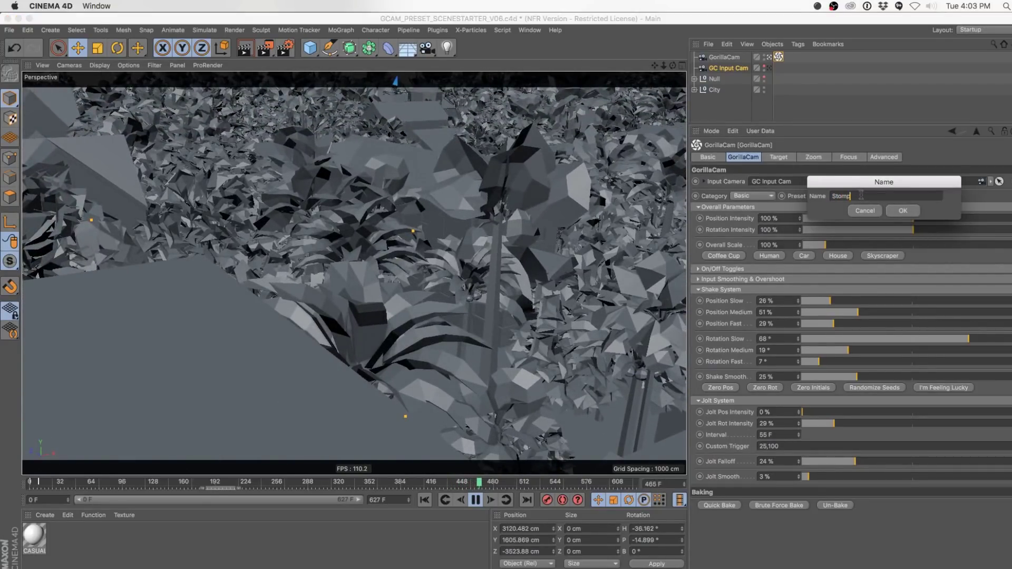
text(Stomp1)
key(Return)
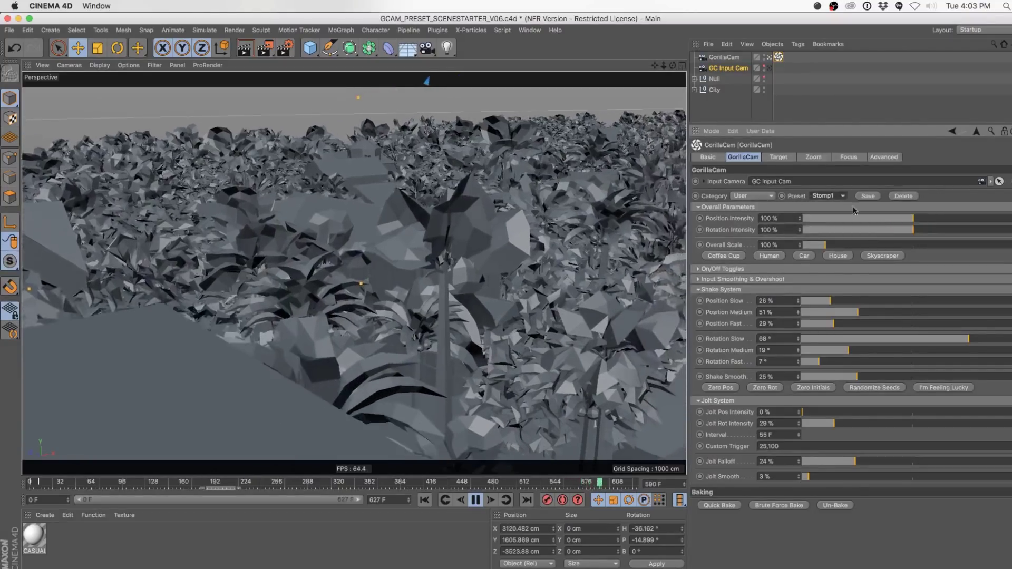
- Try several I'm Feeling Lucky variations of the shake and jolt settings, then reload the Stomp1 preset
click(928, 388)
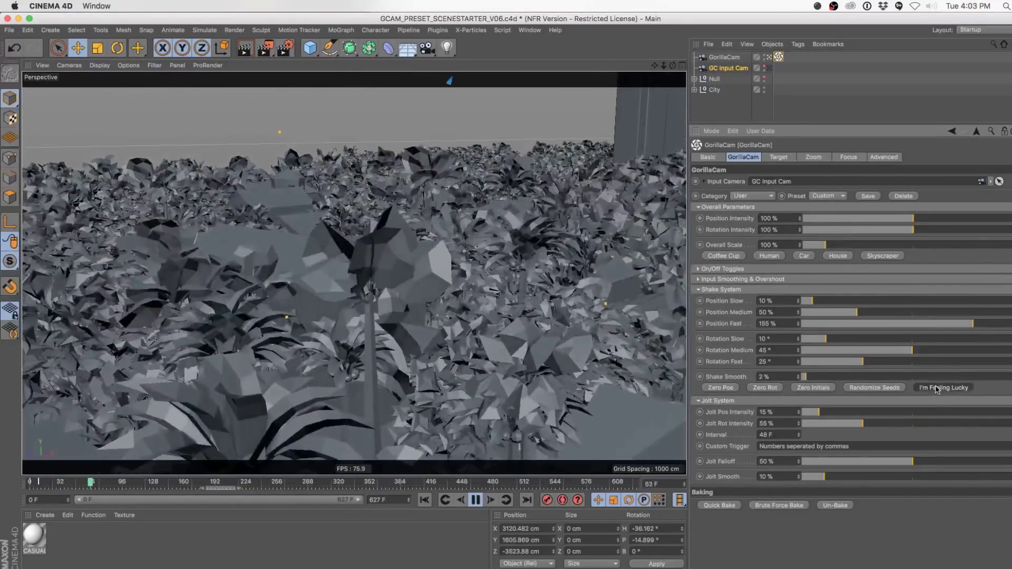
click(936, 389)
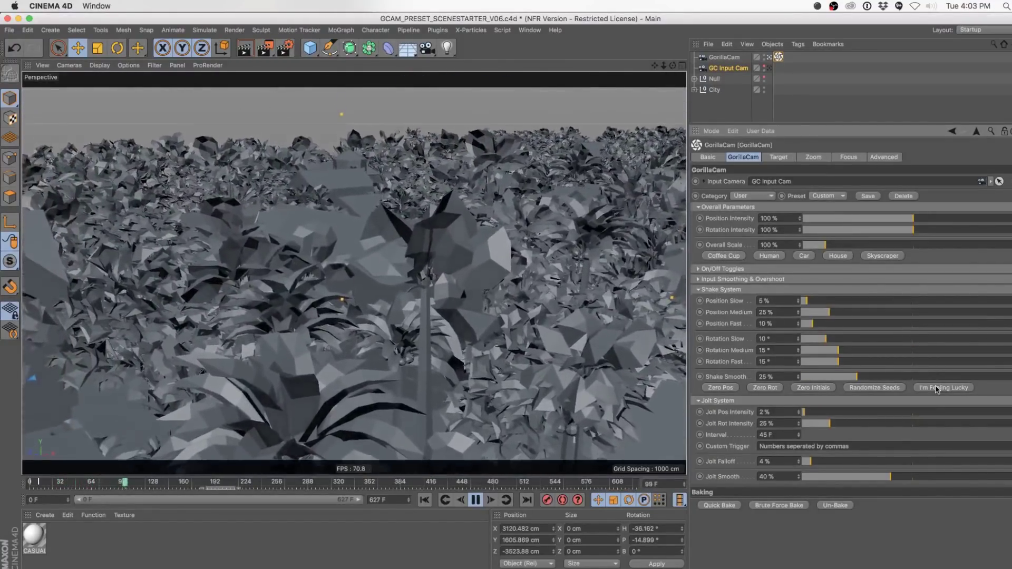
click(936, 389)
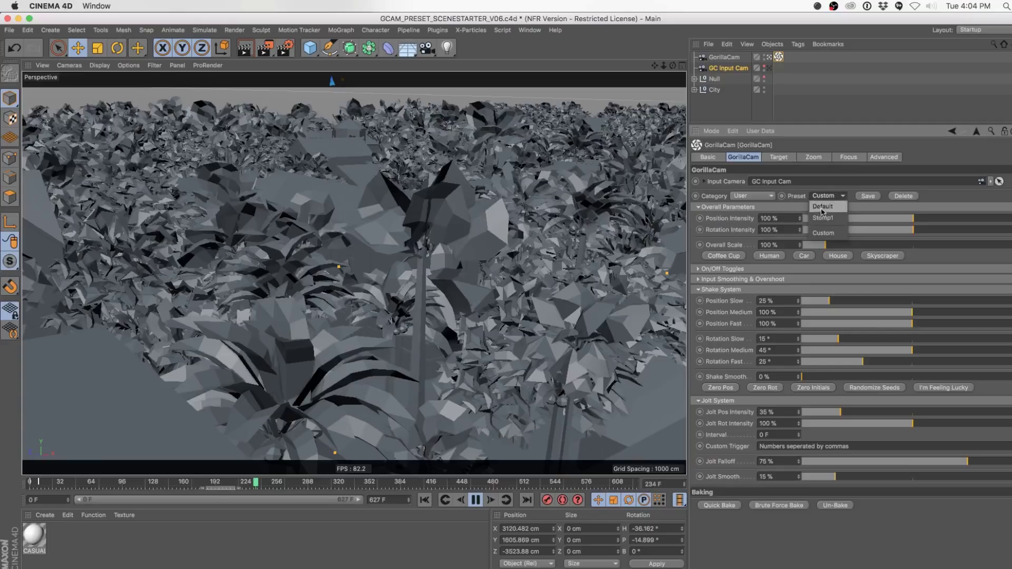
click(823, 217)
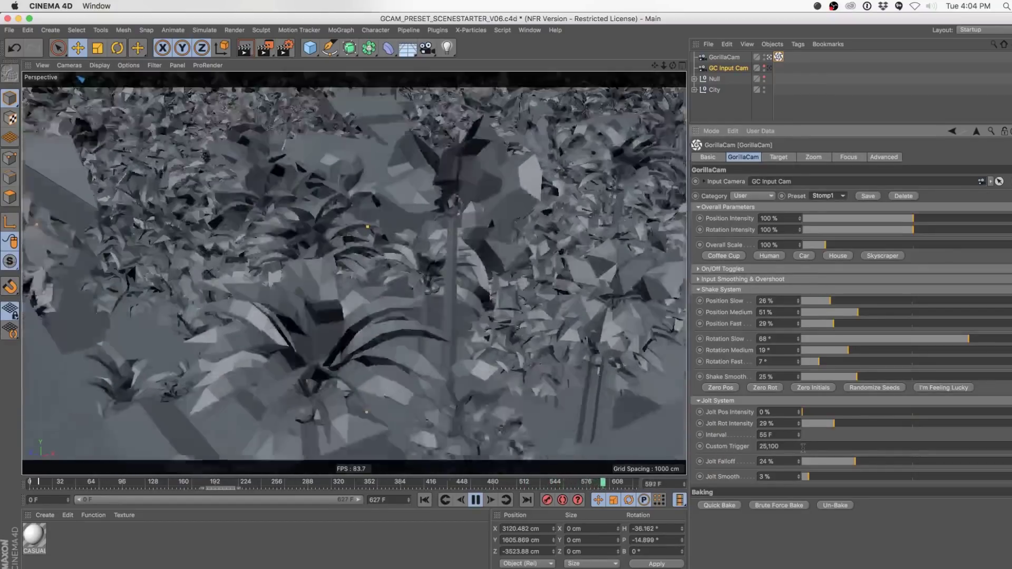
- Clear the jolt's Custom Trigger frames and save the settings over the existing Stomp1 preset
click(803, 446)
key(BackSpace)
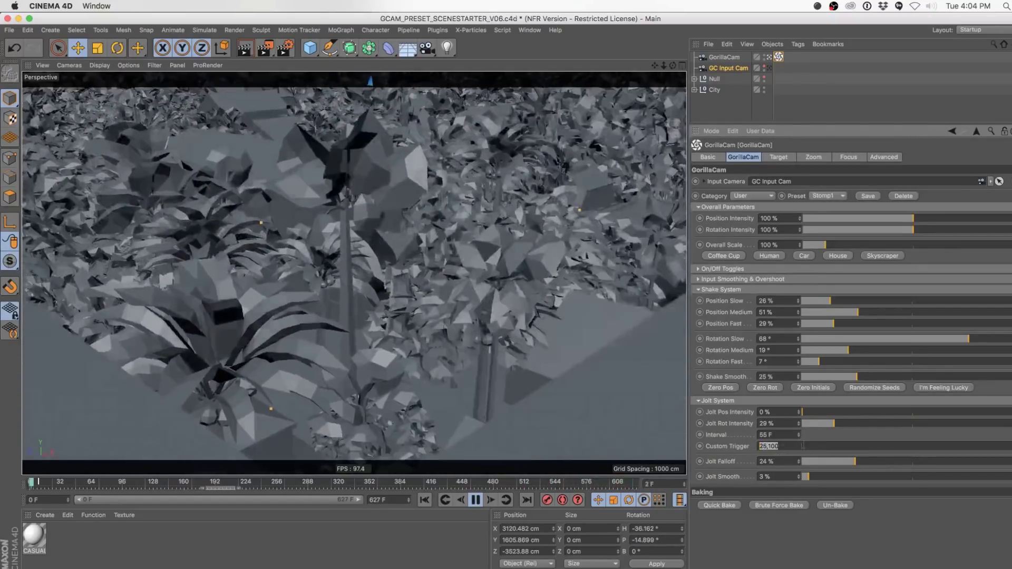
key(Return)
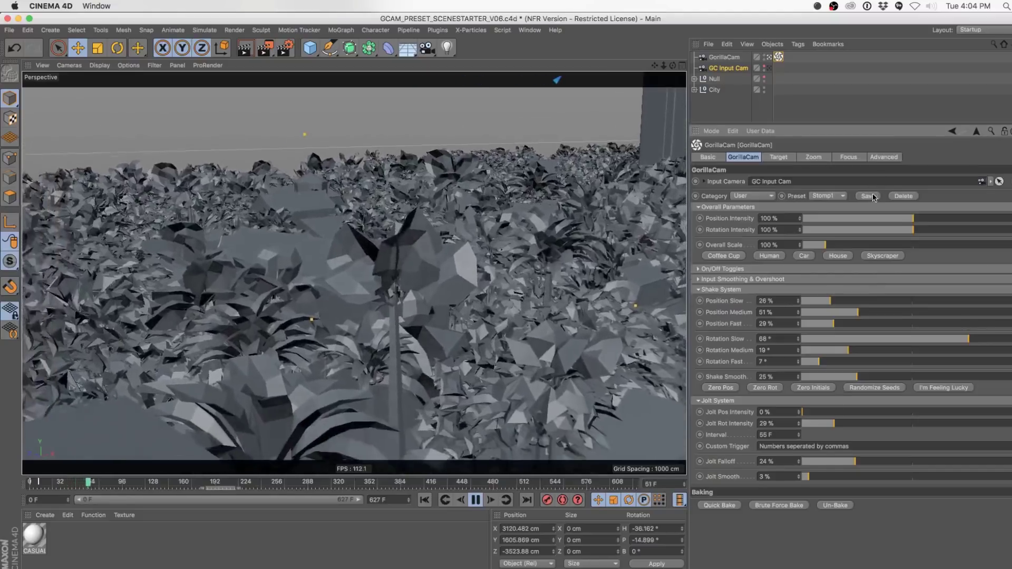
click(867, 196)
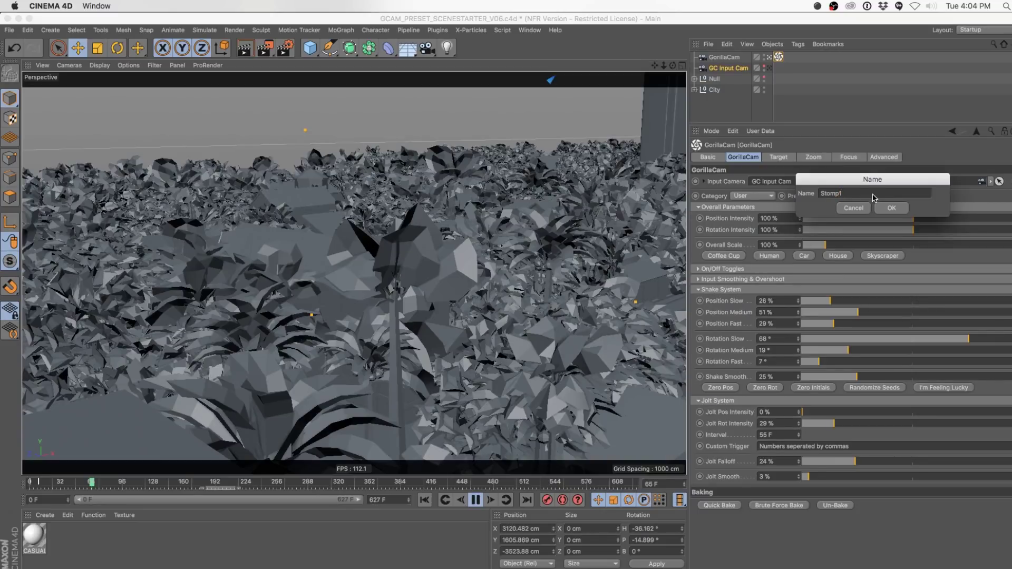
click(888, 207)
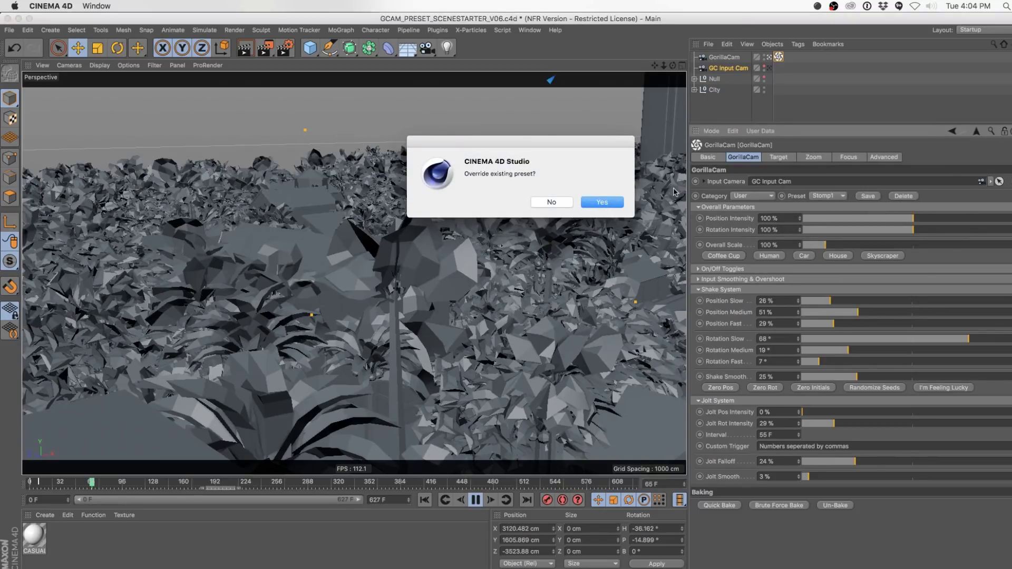
click(606, 200)
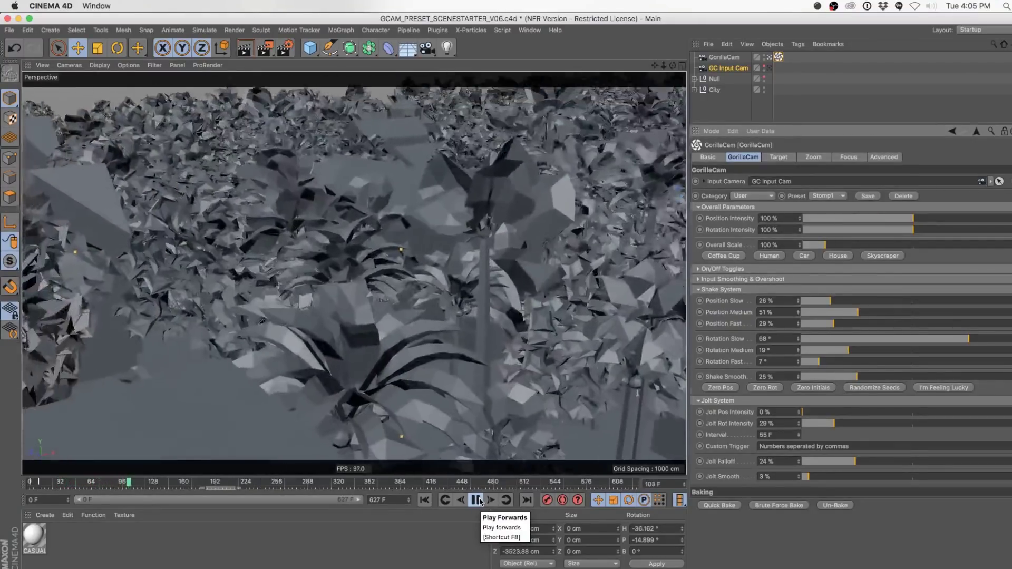
- Stop playback and export the current GorillaCam preset
click(478, 500)
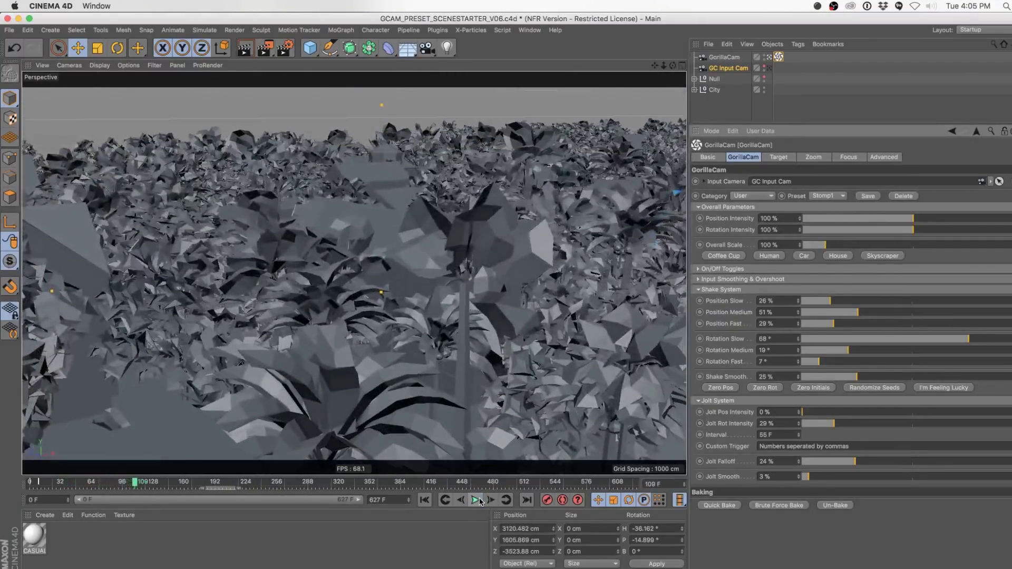
click(891, 158)
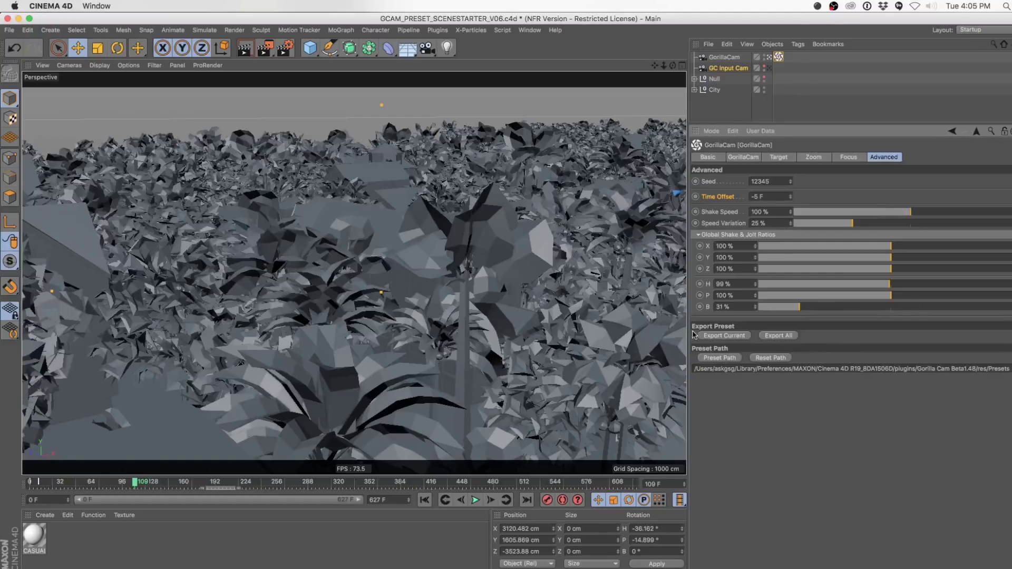
click(740, 338)
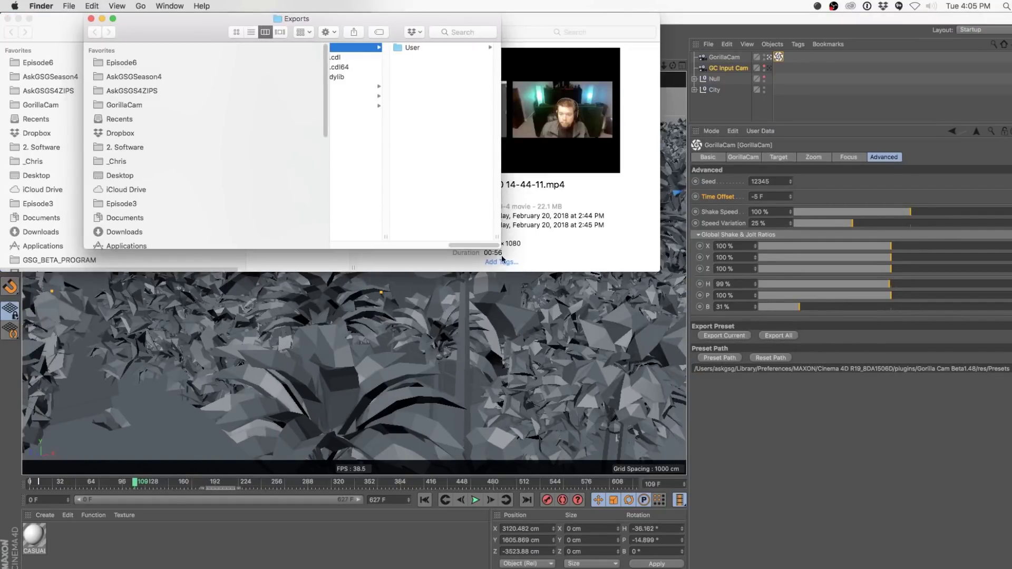
- Inspect the exported 01_Stomp1 file in the User folder in Finder, then return to Cinema 4D
drag(499, 247, 707, 446)
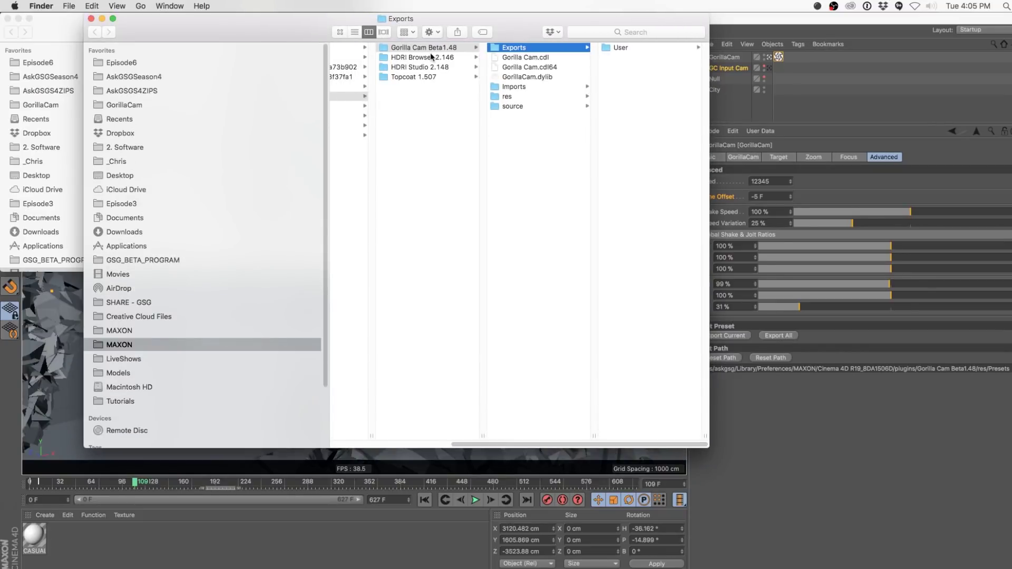
click(631, 47)
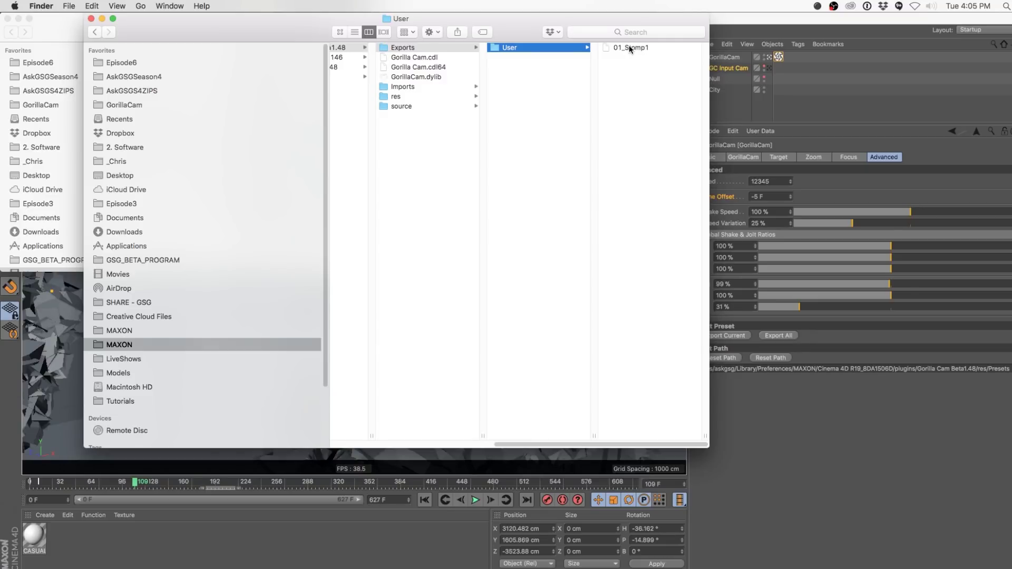
click(633, 46)
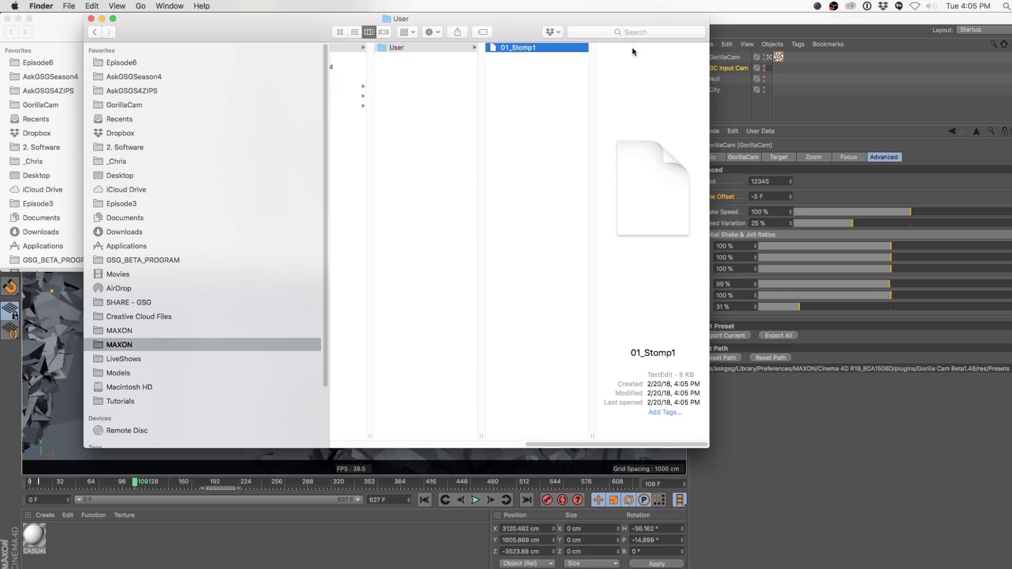
drag(560, 444, 496, 445)
drag(654, 47, 681, 79)
click(814, 185)
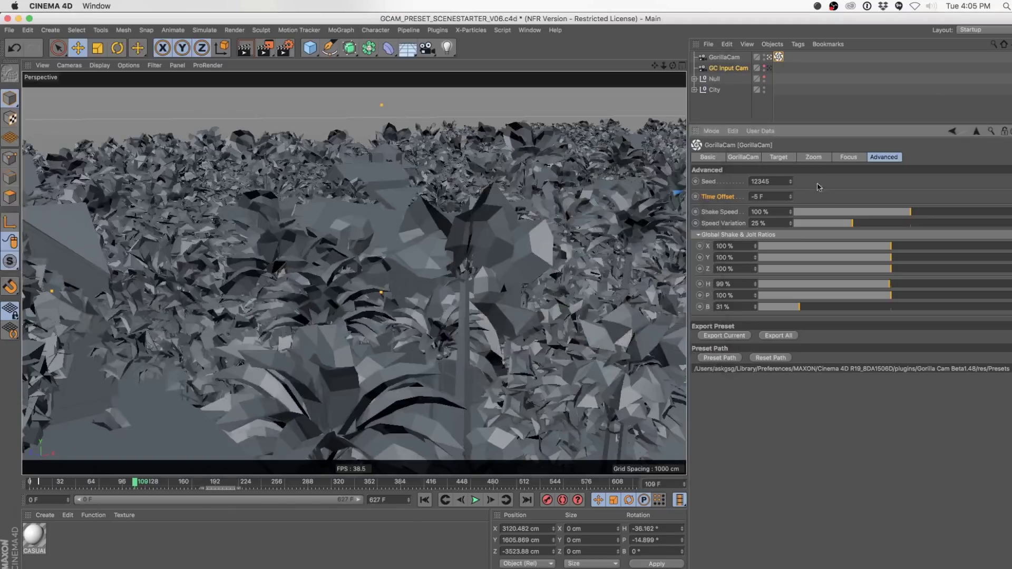
click(751, 157)
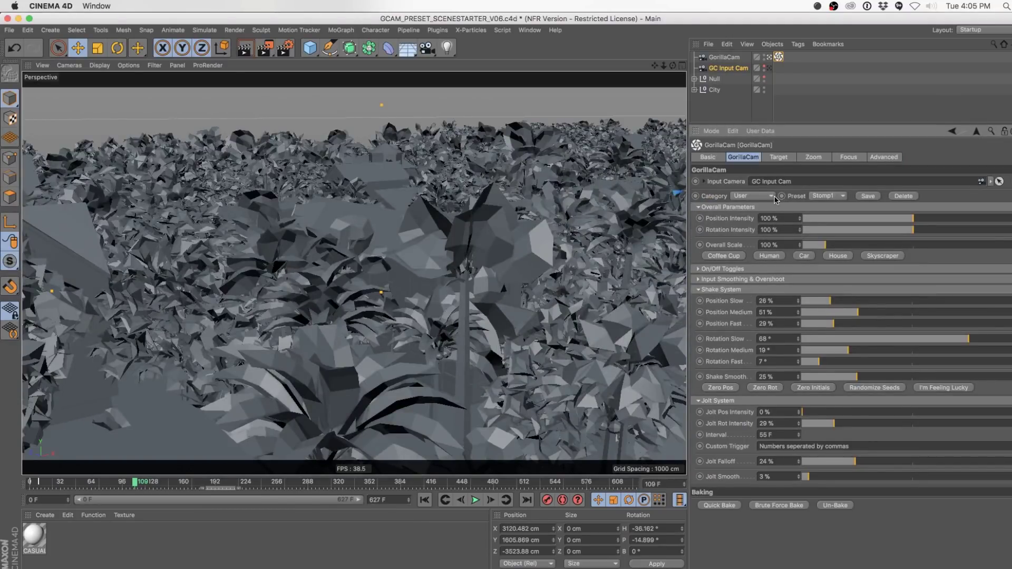
click(825, 198)
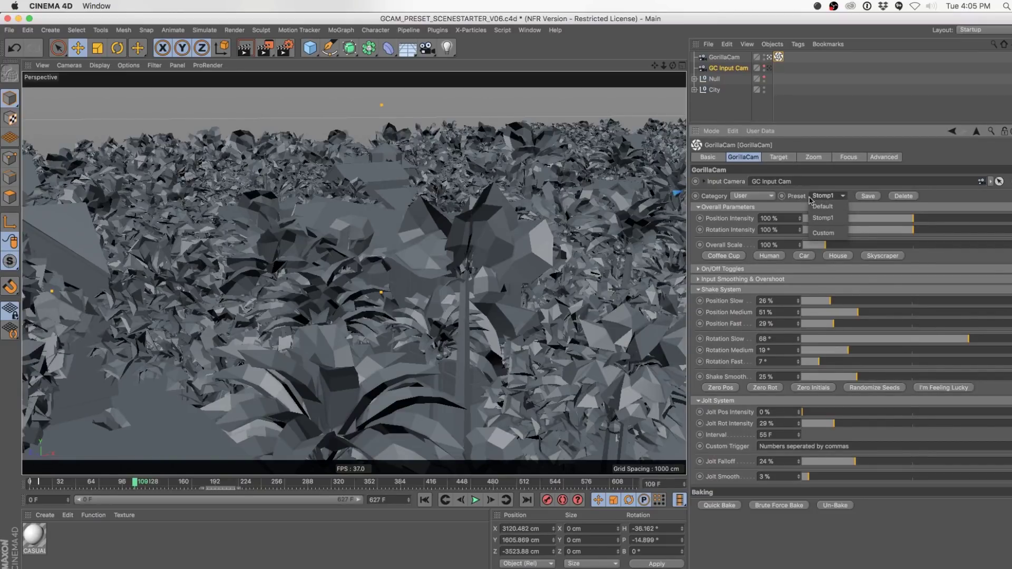
click(885, 165)
click(883, 160)
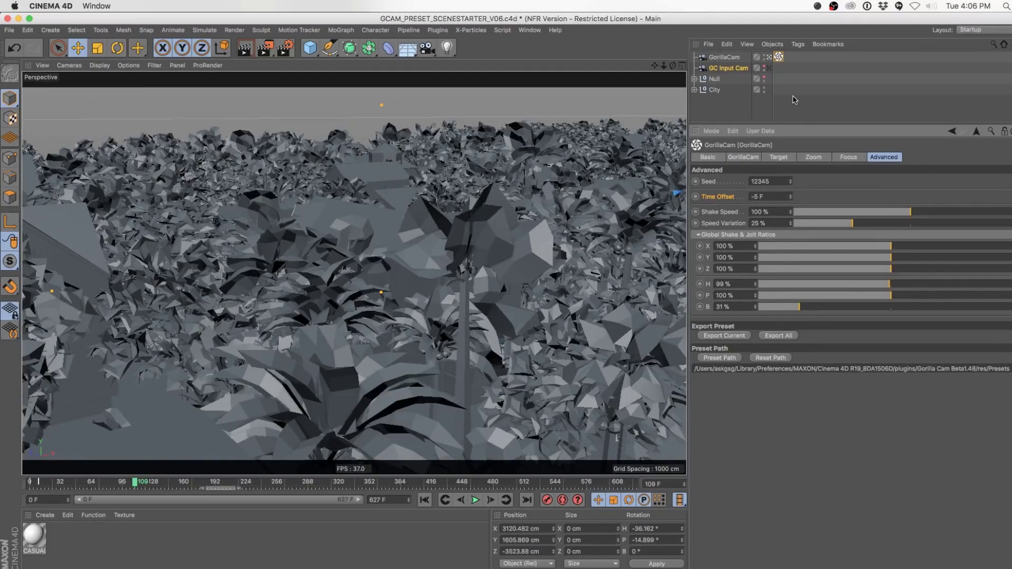
- Play the animation and generate random shake and jolt settings repeatedly with I'm Feeling Lucky
click(753, 158)
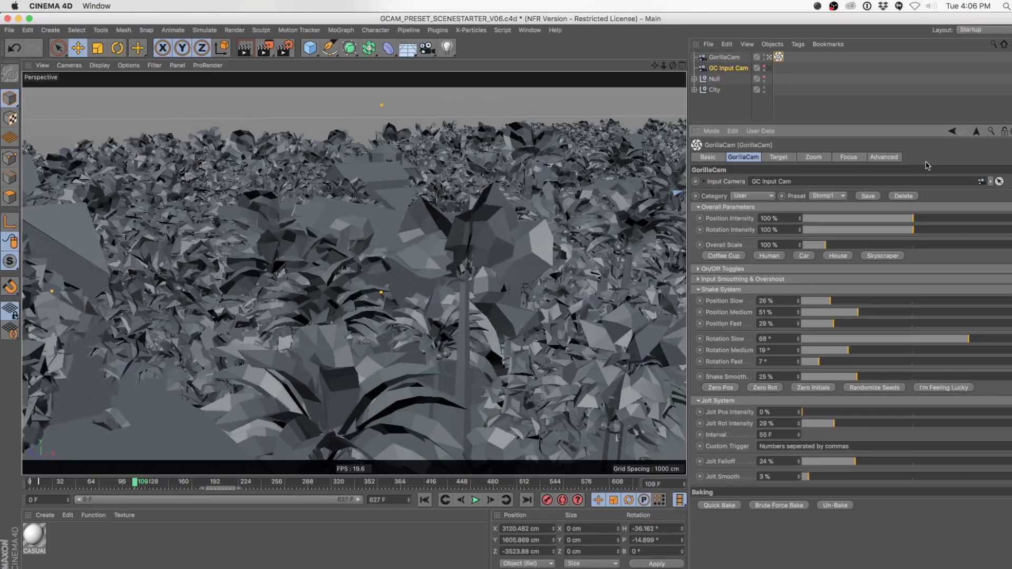
click(475, 499)
click(936, 388)
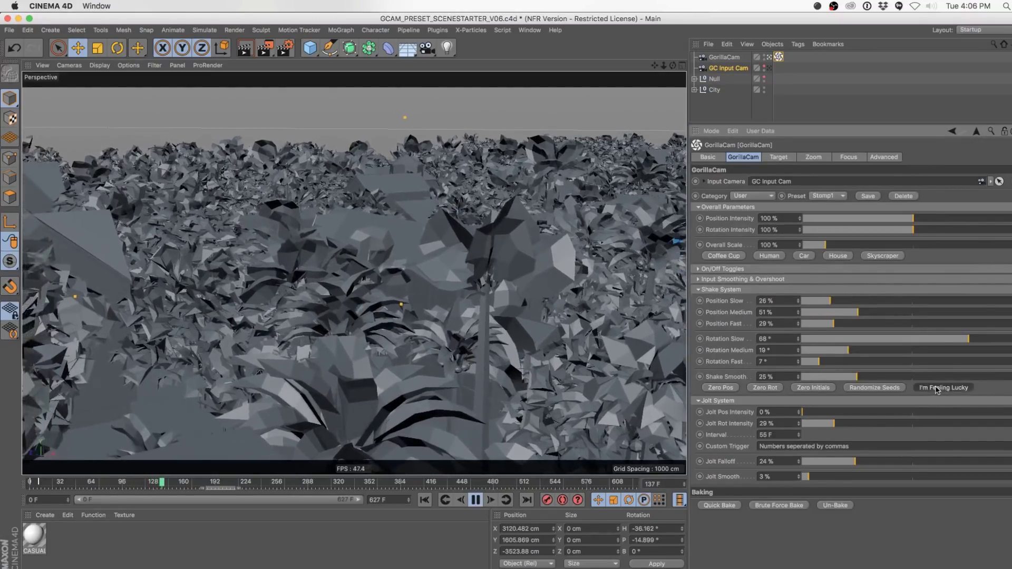
click(936, 388)
click(936, 389)
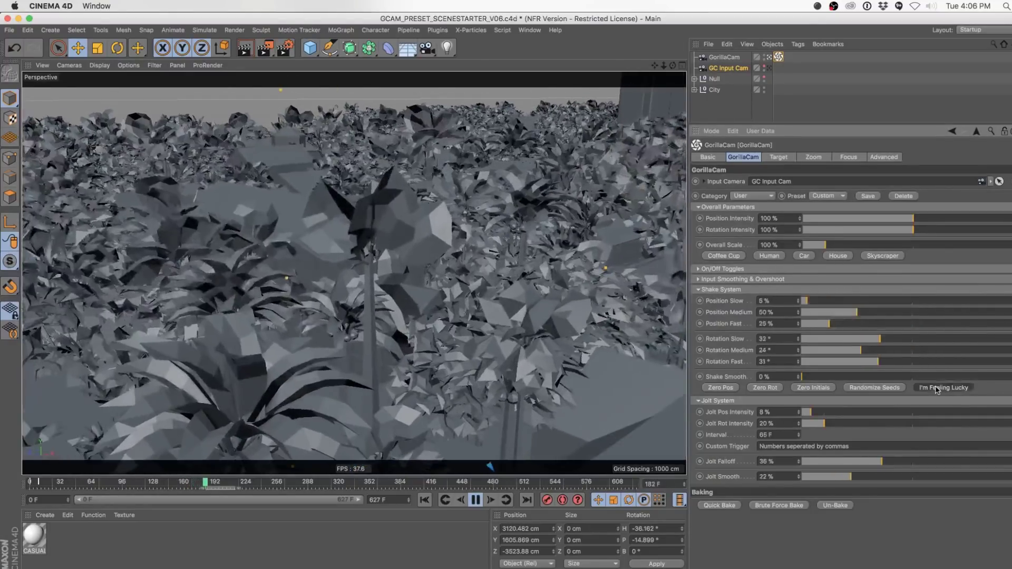
click(936, 388)
click(936, 389)
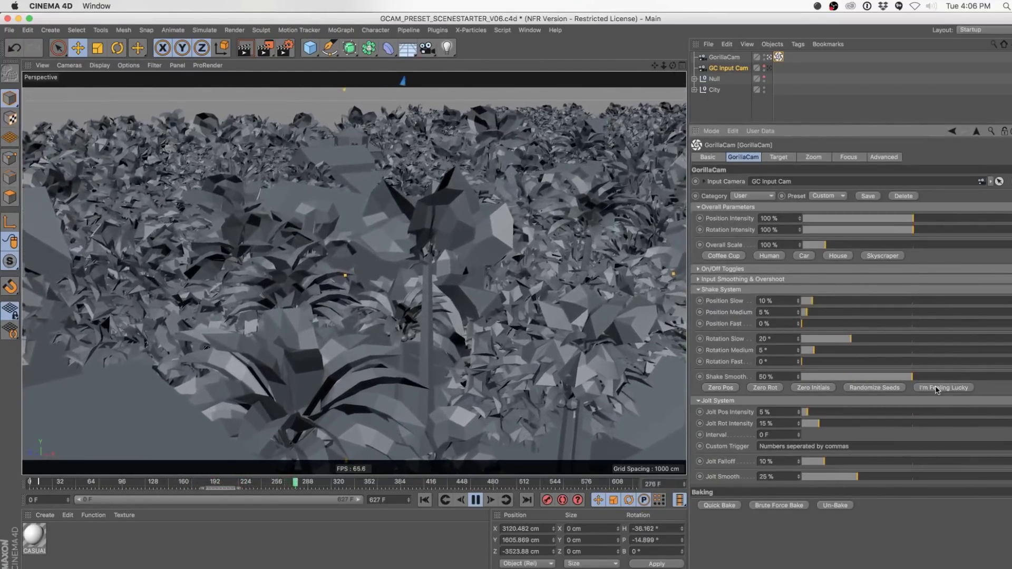
click(936, 389)
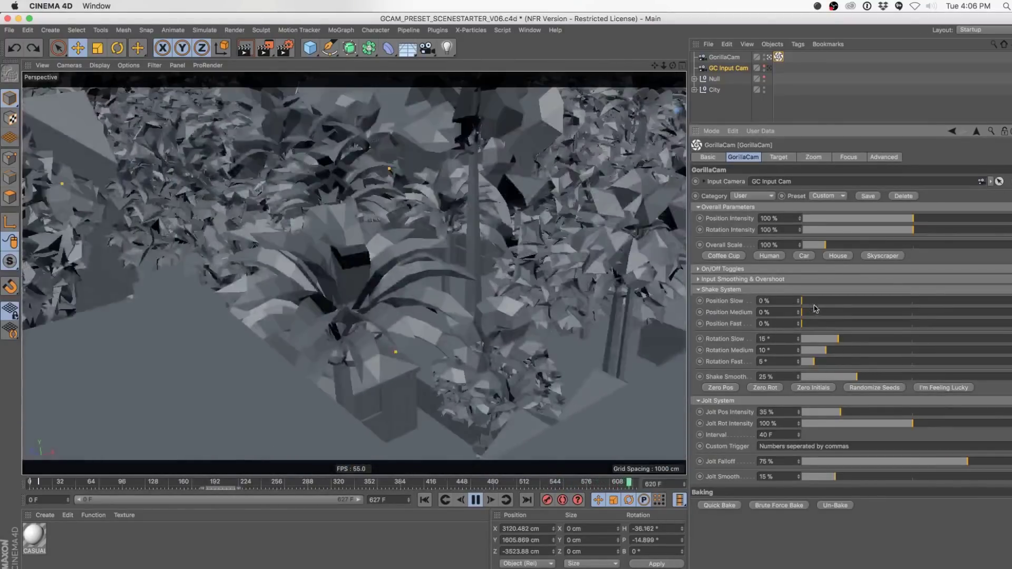
- Set position shake to 8% slow, 20% medium and 9% fast, and jolt intensity to 12% position and 27% rotation
click(810, 301)
click(824, 312)
click(811, 323)
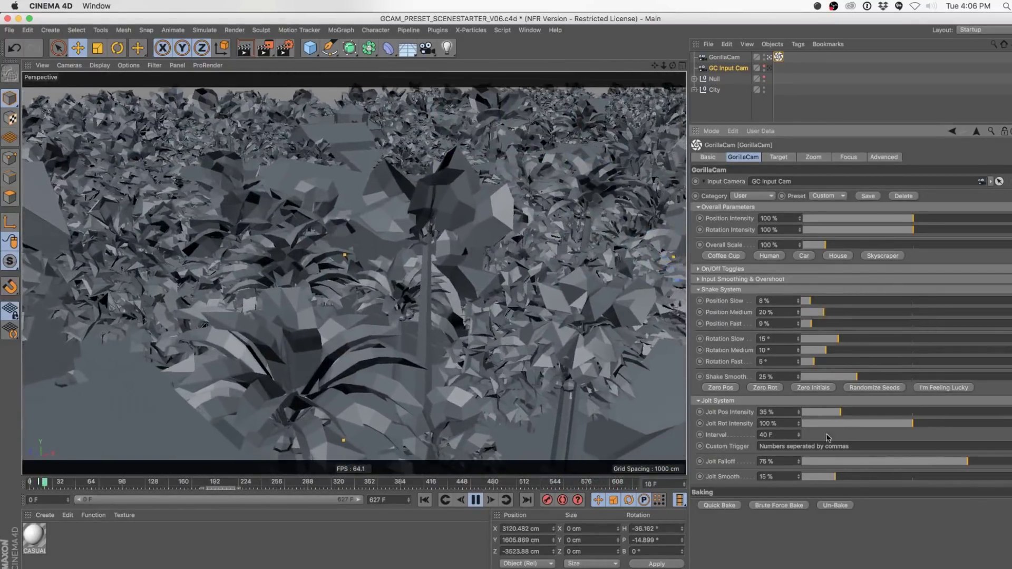
click(832, 423)
click(815, 412)
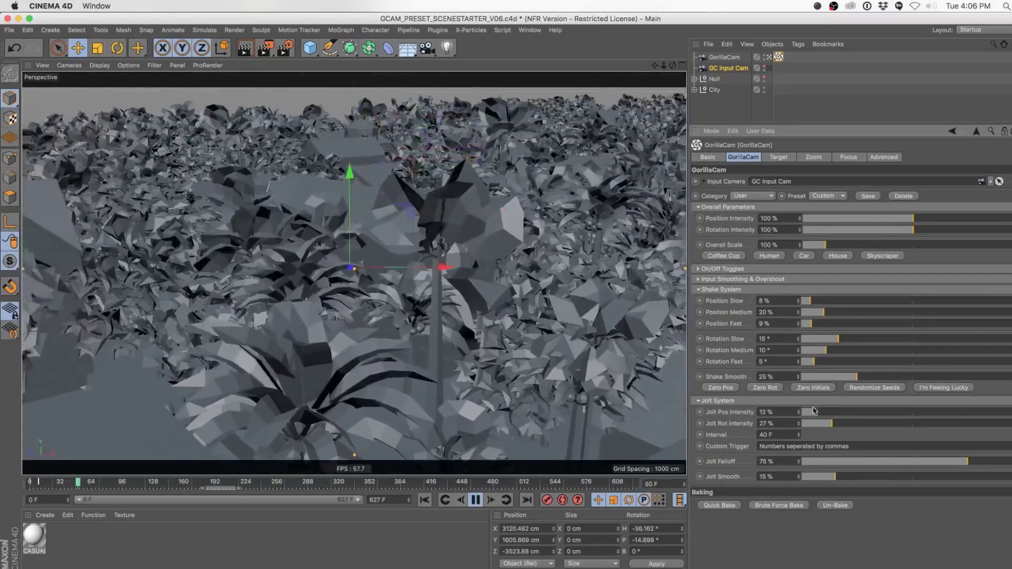
- Save the adjusted shake and jolt settings as a user preset named Stomp2
click(867, 196)
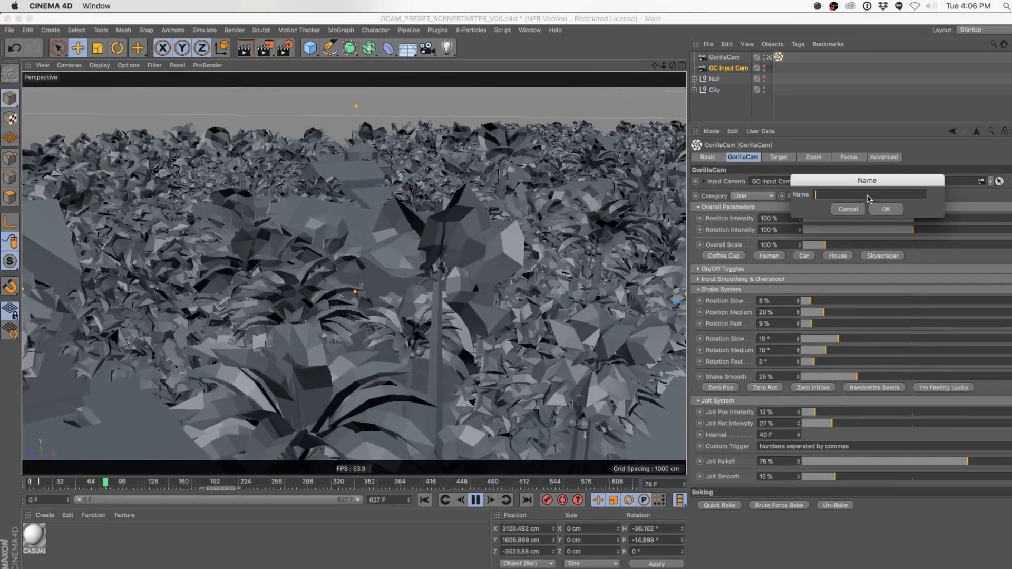
text(Stomp2)
key(Return)
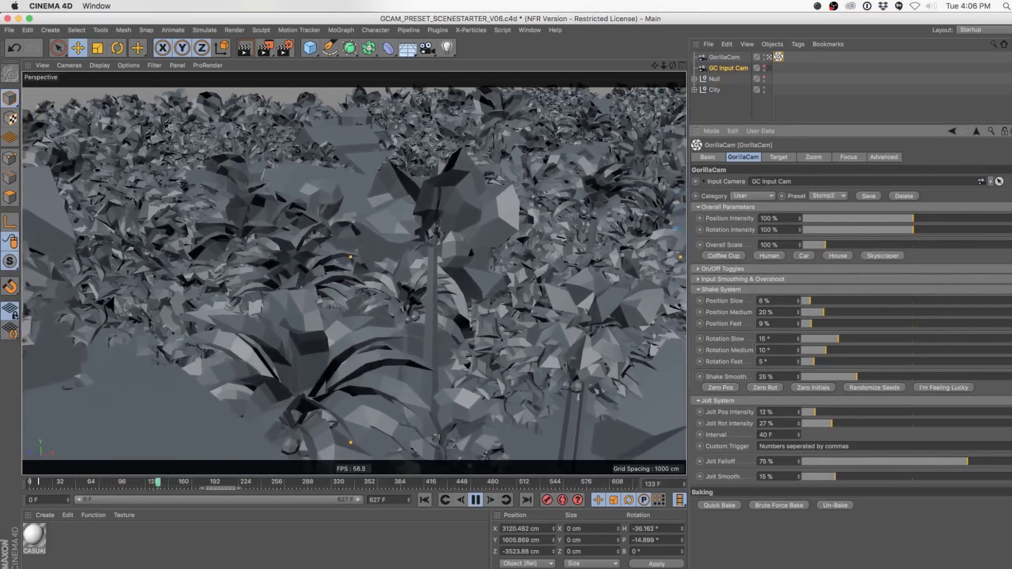
- Pause playback to examine the GorillaCam tag's basic priority settings, then play the animation and review the GorillaCam camera and tag properties
click(476, 500)
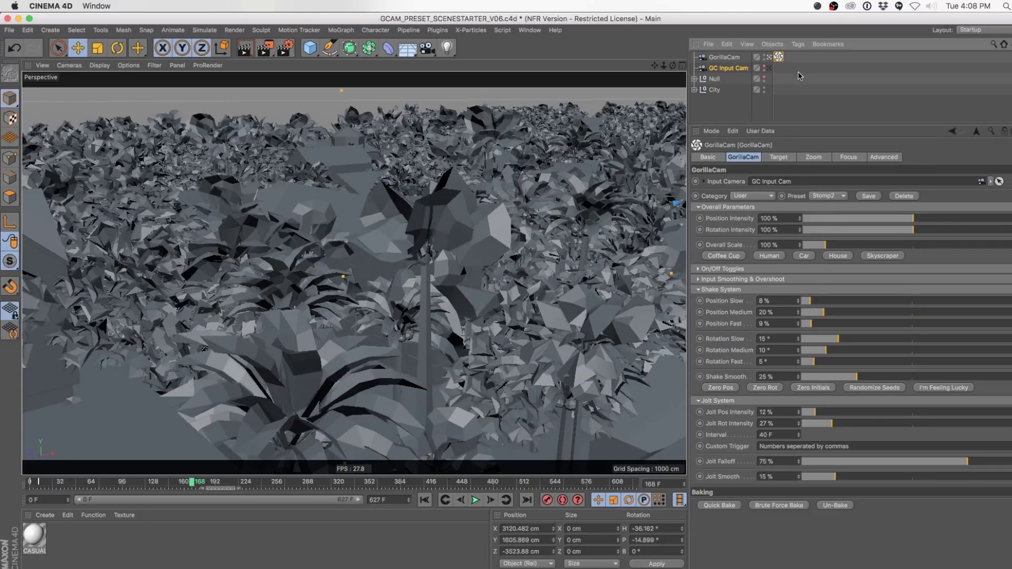
click(708, 157)
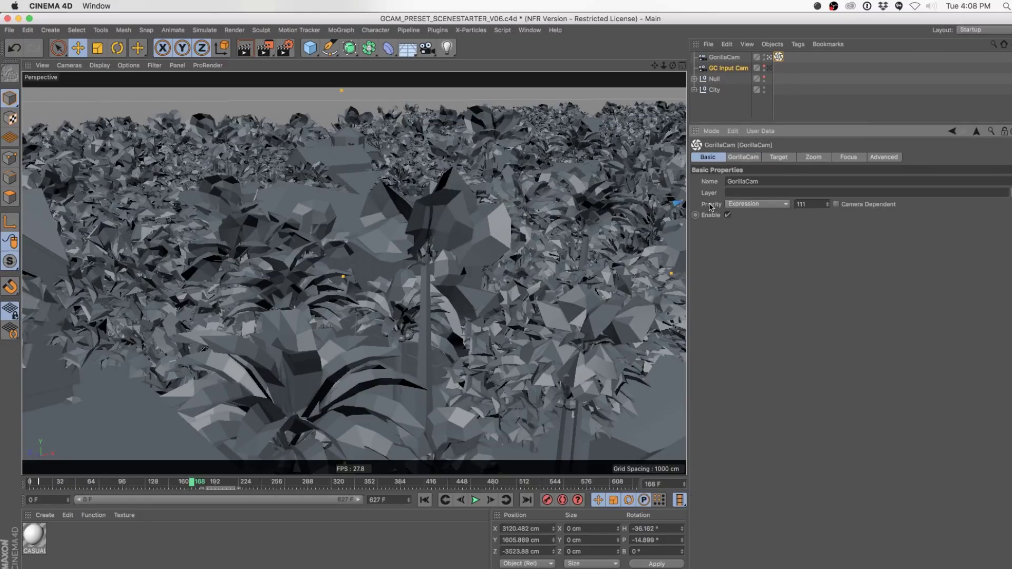
click(819, 204)
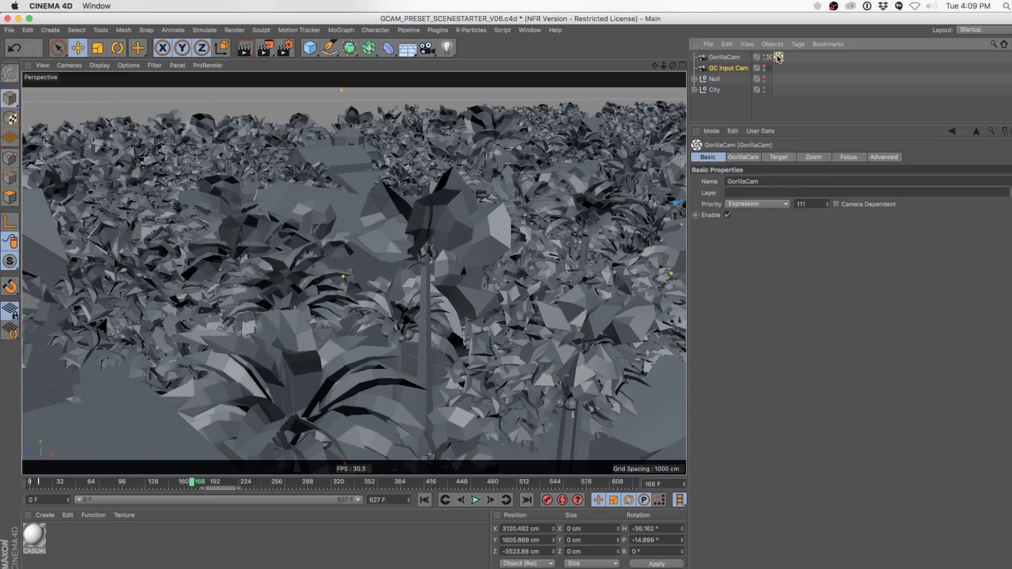
click(753, 156)
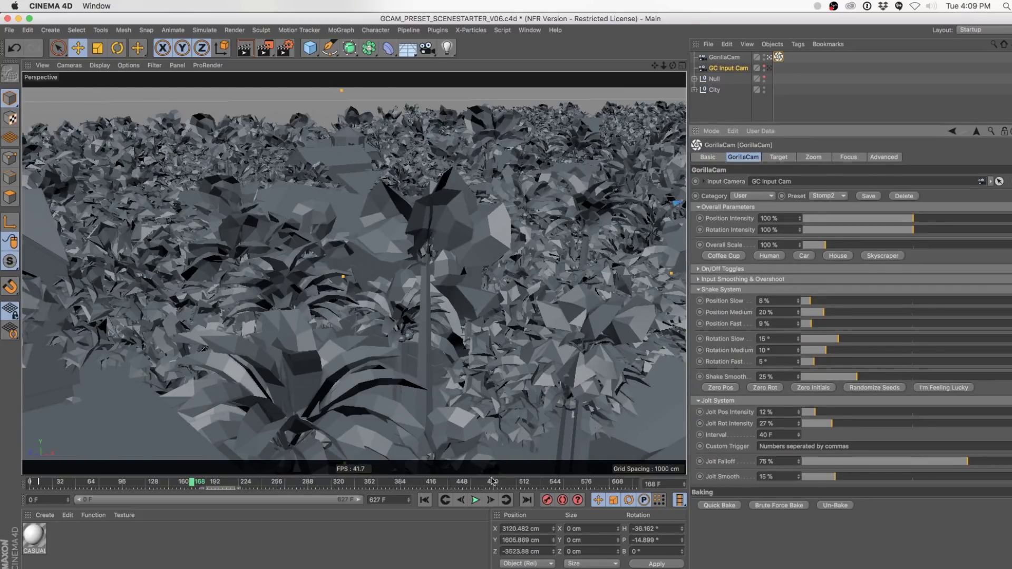
click(477, 502)
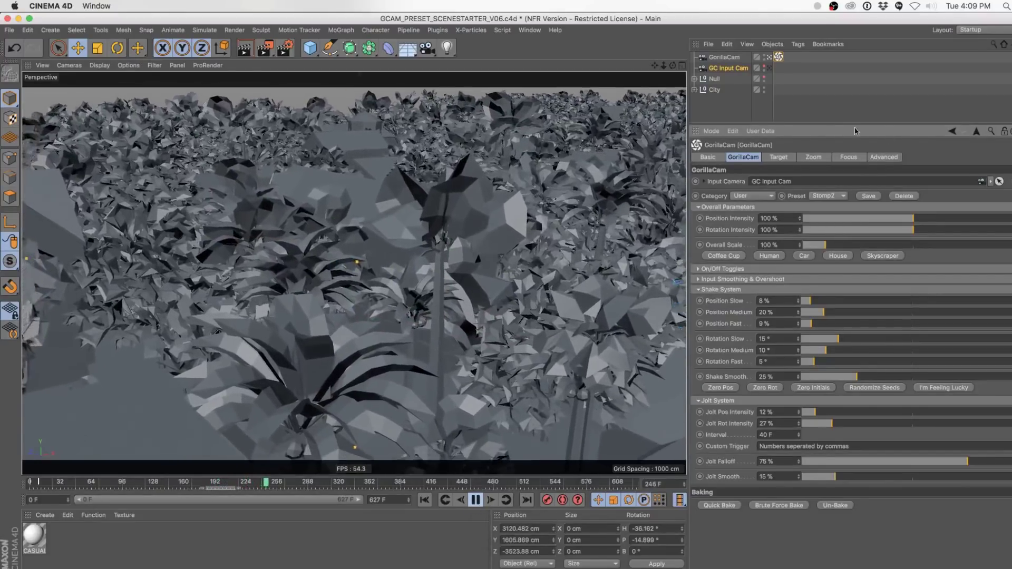
click(725, 57)
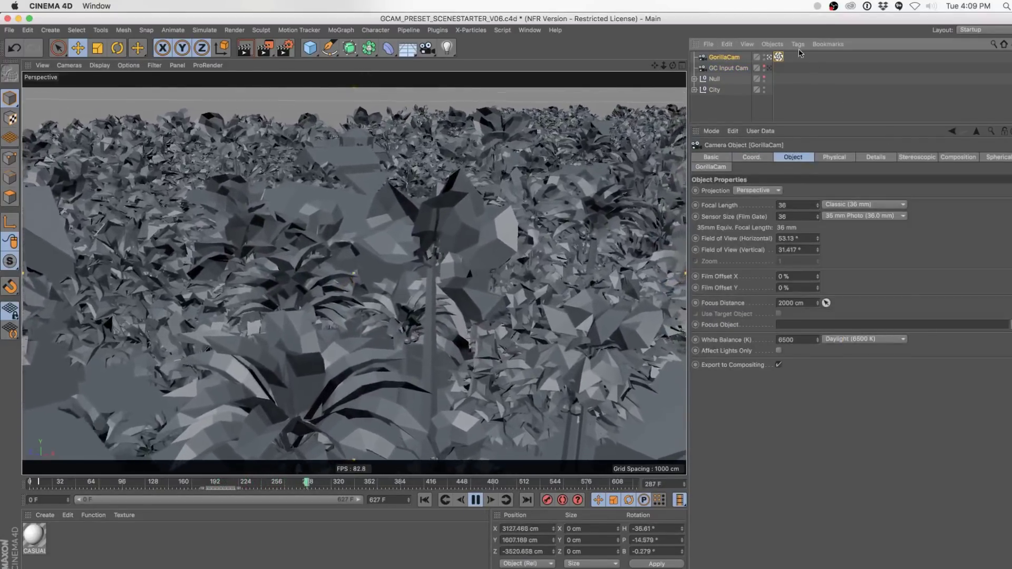
click(779, 57)
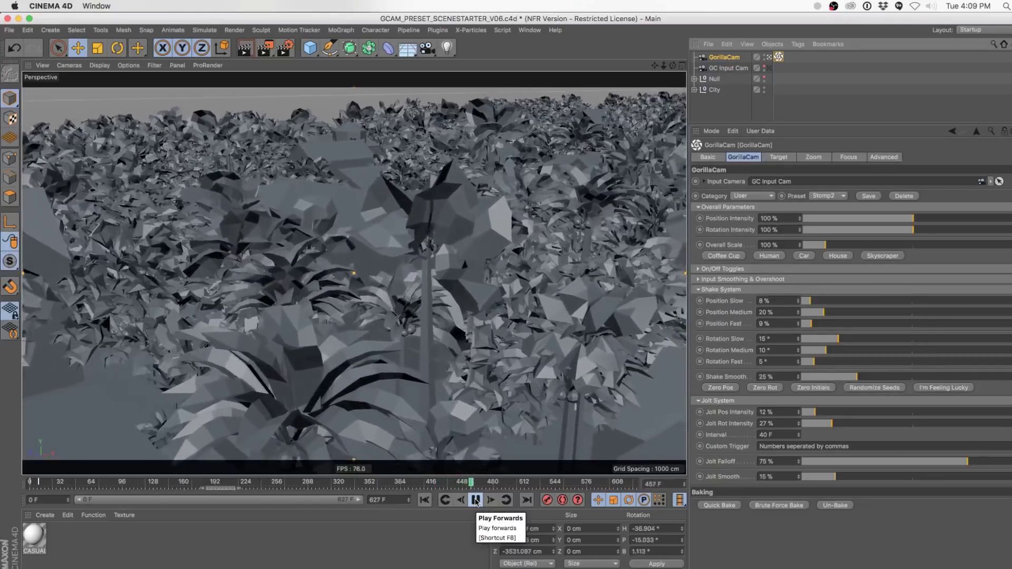
- Add a second camera looking over another part of the city, create a sphere primitive, and try to move it into view
click(427, 47)
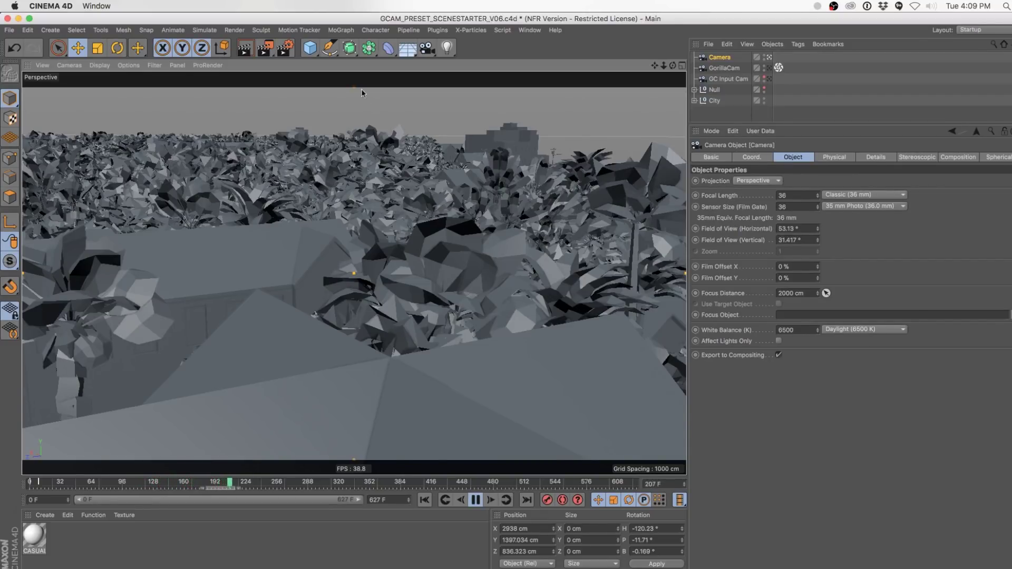
click(316, 51)
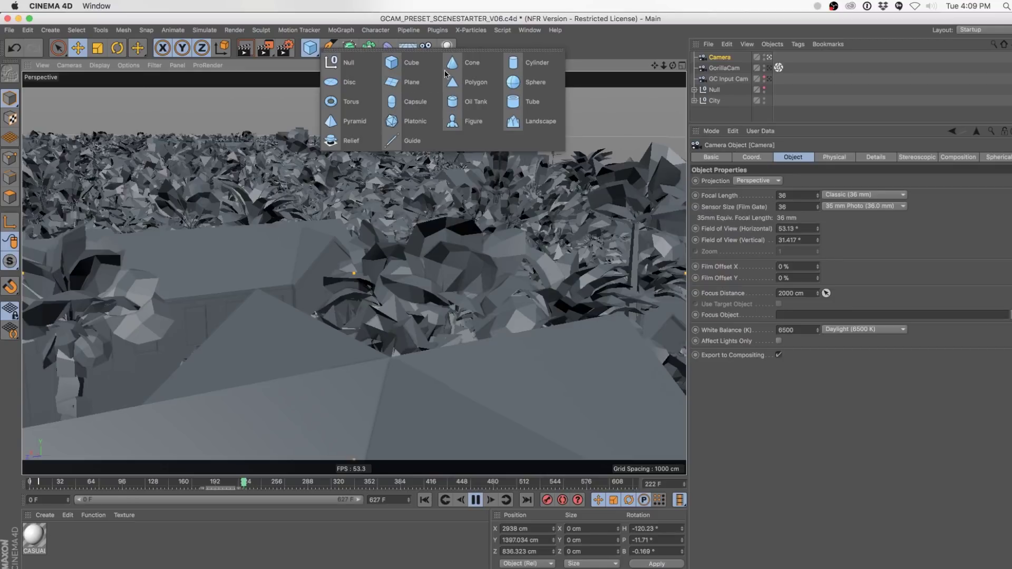
click(519, 82)
drag(524, 336, 192, 139)
drag(495, 369, 241, 166)
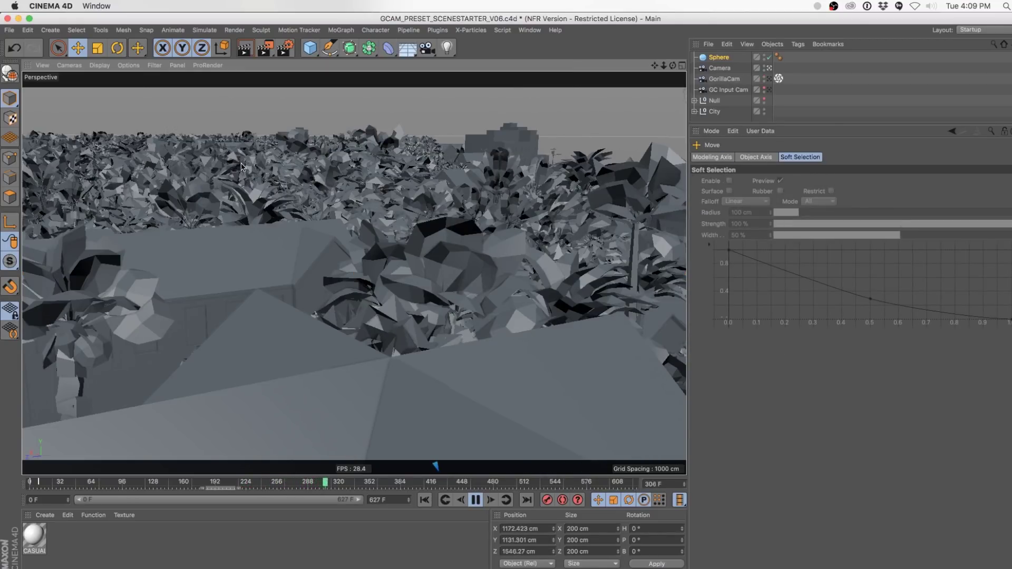
drag(451, 355, 336, 199)
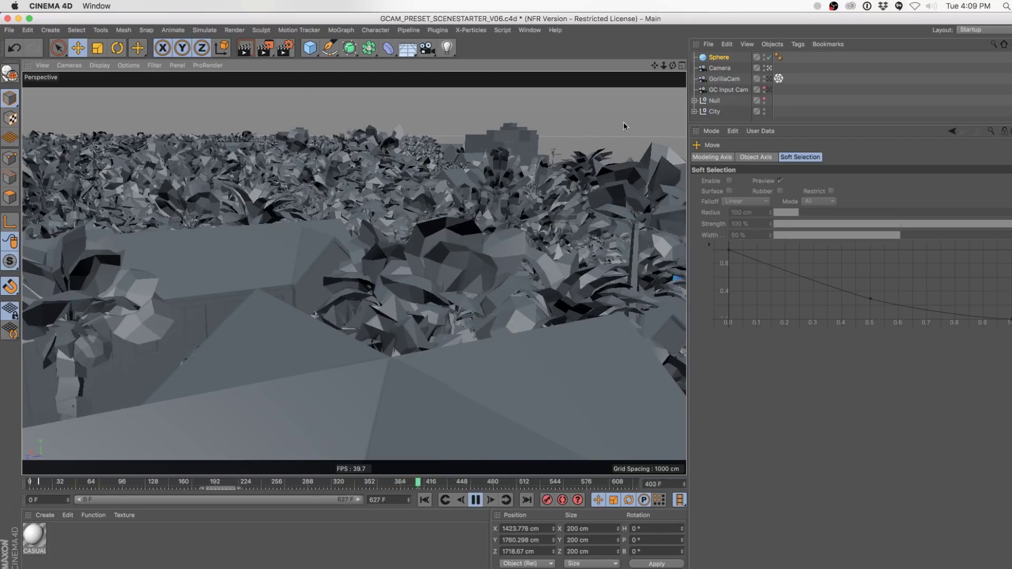
- Move the sphere above the city to about X 7781, Y 1562, Z -931 cm, and place a copy beside it in the camera view
click(710, 59)
middle_click(600, 145)
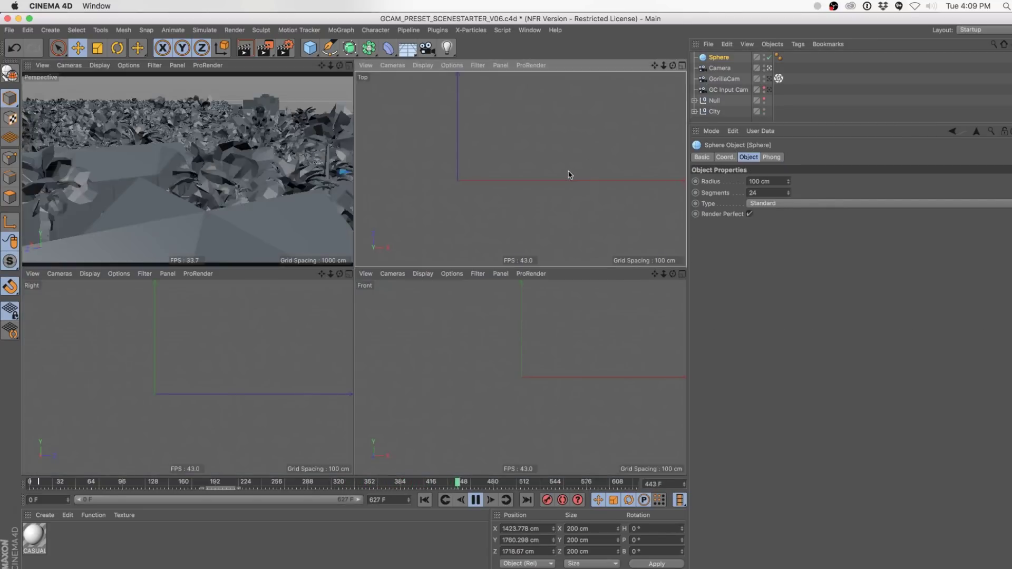
middle_click(566, 175)
alt+right_drag(492, 214, 359, 237)
drag(506, 194, 659, 246)
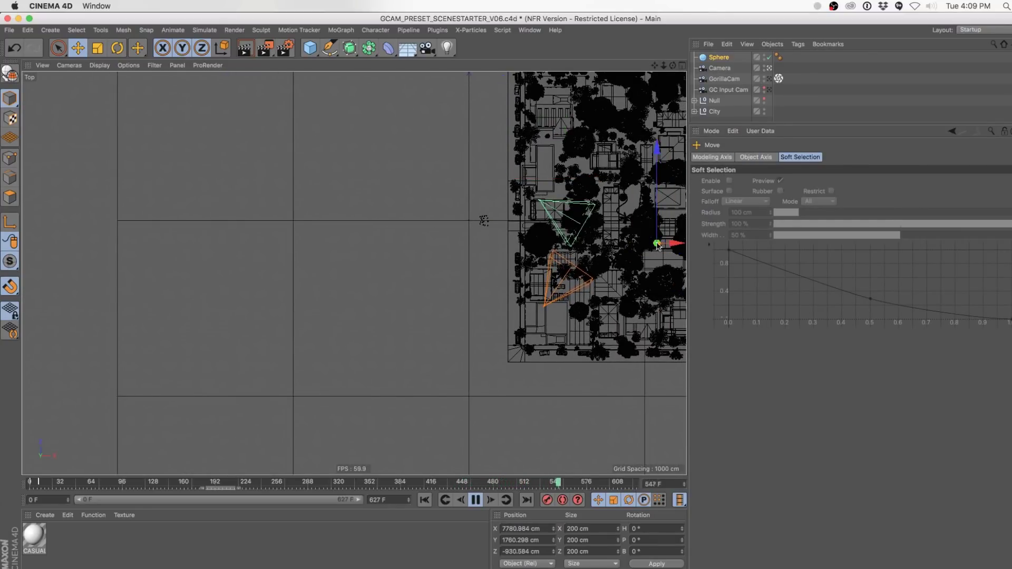
middle_click(493, 206)
middle_click(317, 179)
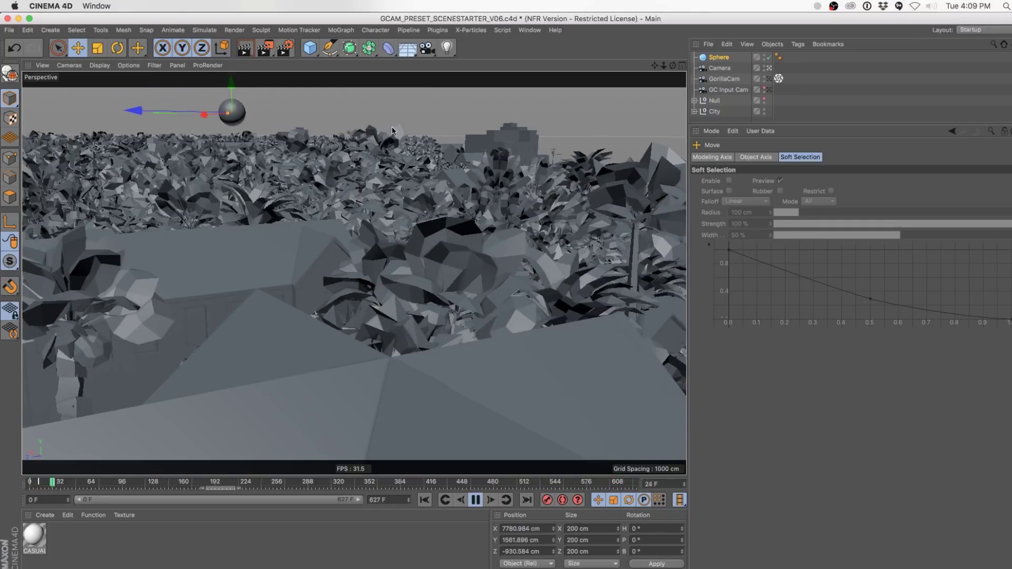
ctrl+drag(366, 138, 644, 168)
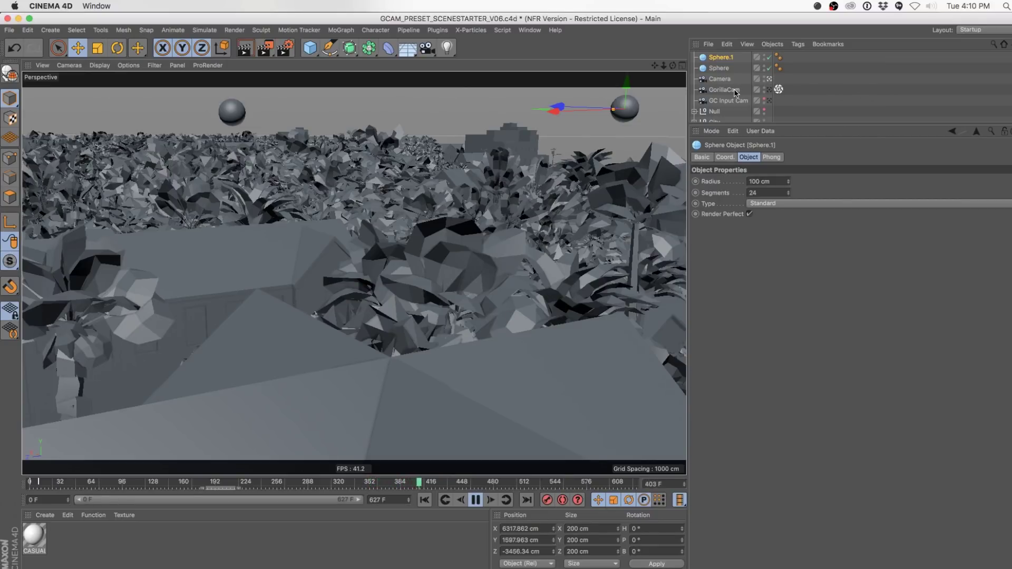
- Look through GorillaCam and swap its input camera to the new camera and back to the original GC Input Cam
click(769, 90)
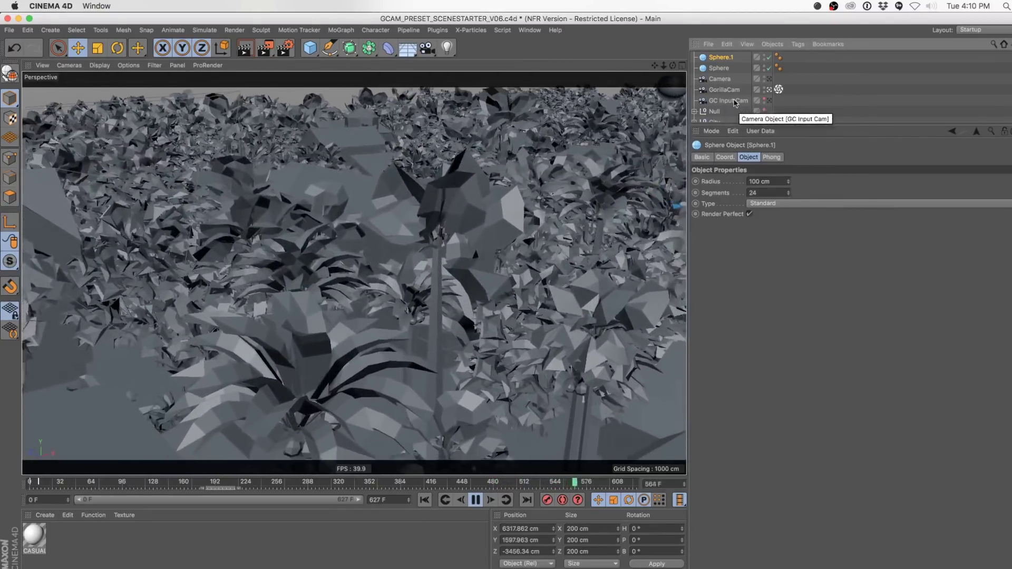
click(725, 101)
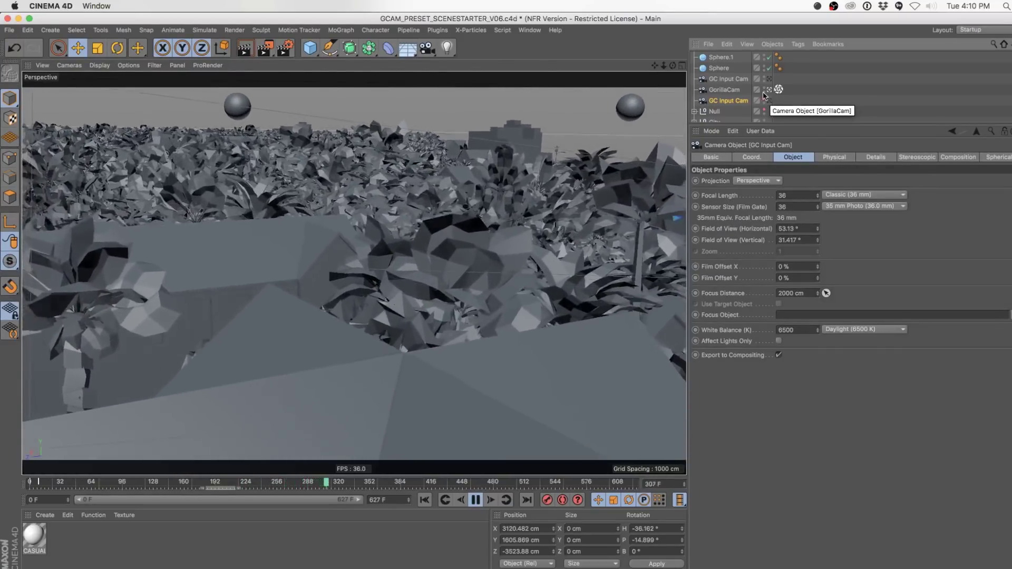
drag(778, 90, 782, 92)
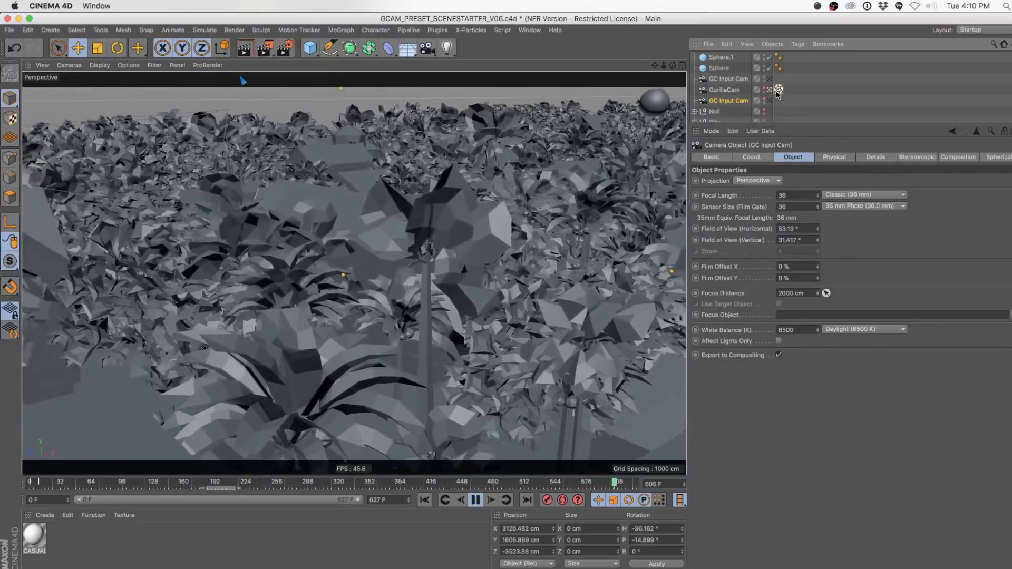
click(778, 90)
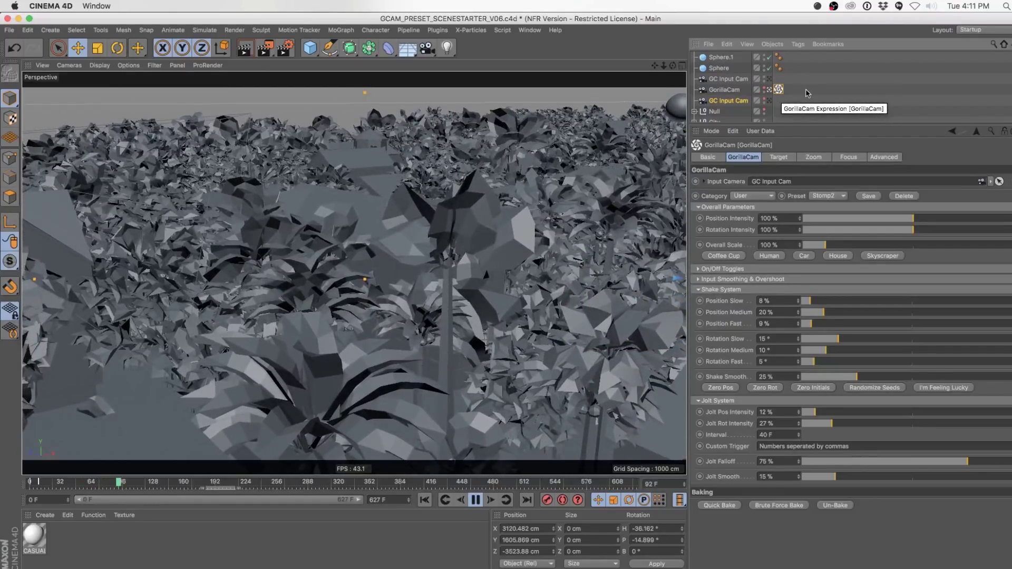
- Assign Sphere.1 and then Sphere as GorillaCam's target, check the motion during playback, and pause the animation
click(725, 89)
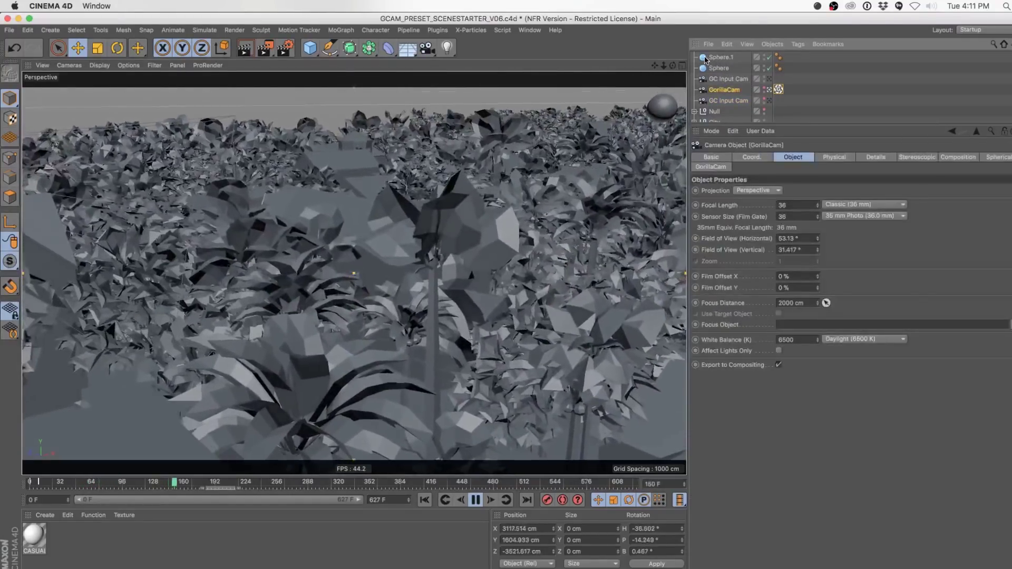
drag(703, 59, 780, 92)
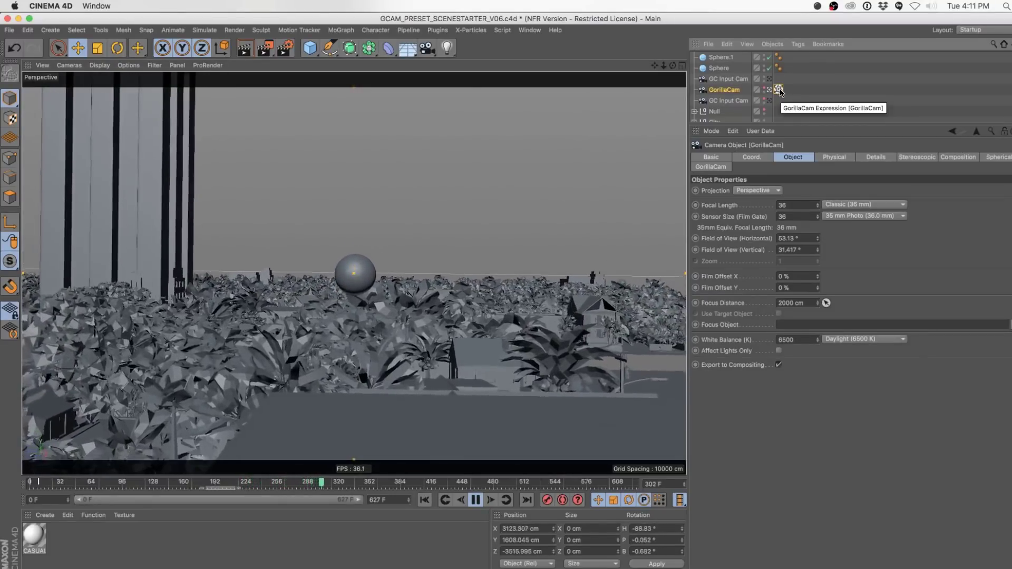
drag(718, 68, 780, 91)
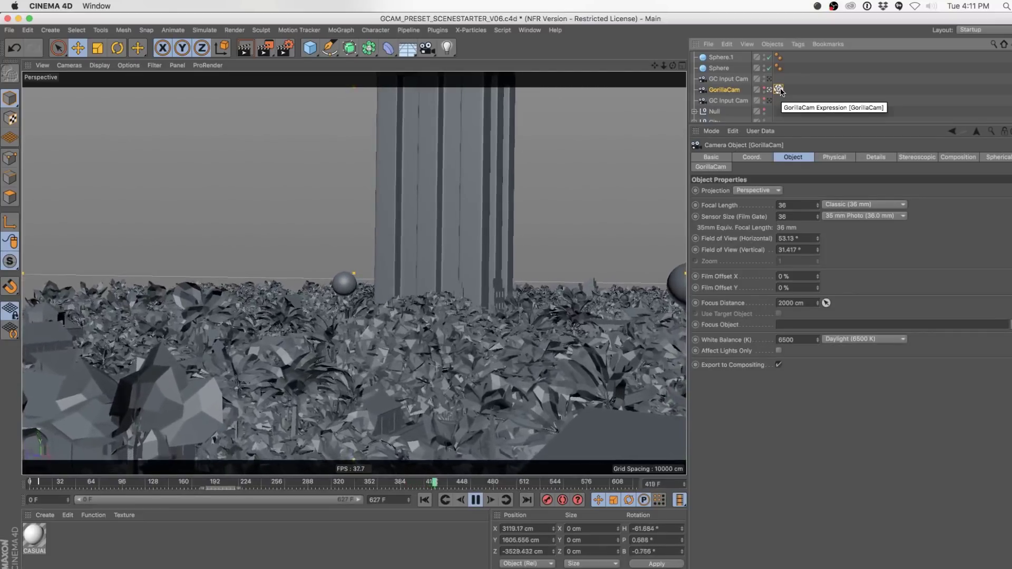
click(475, 501)
click(474, 501)
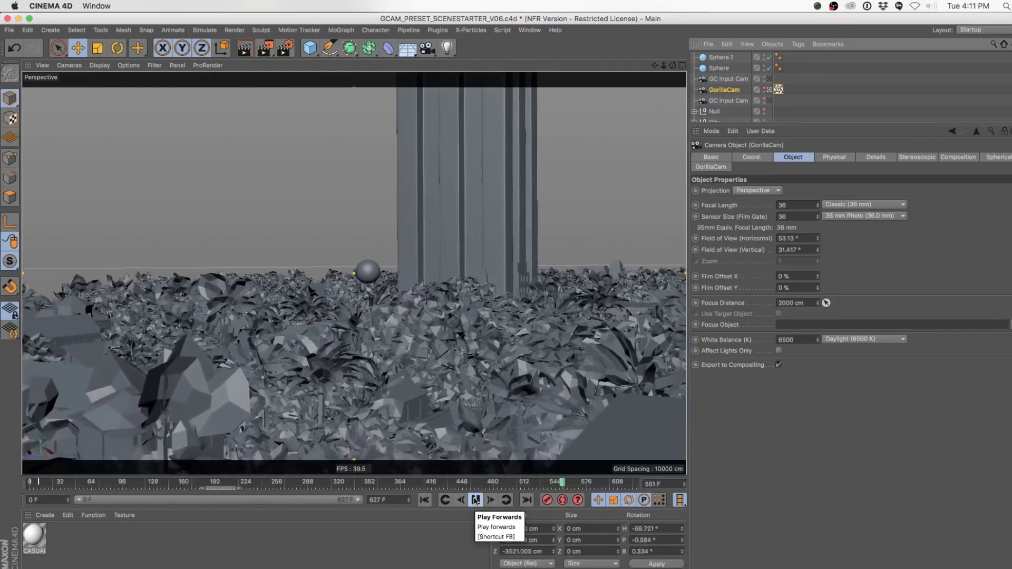
click(475, 500)
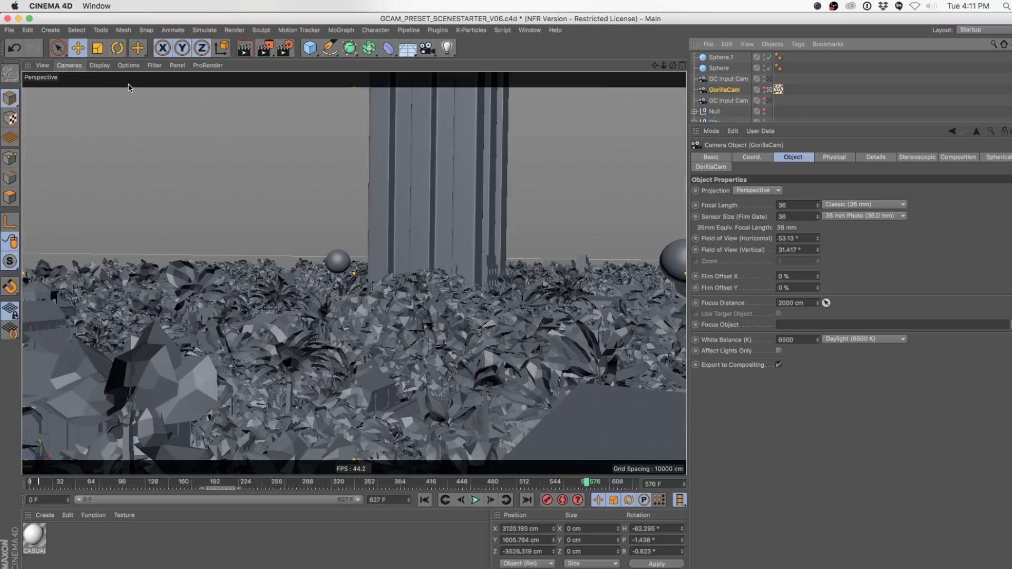
- Enable Depth of Field in the viewport and set the F-Stop of GorillaCam and both input cameras to 0.1
click(99, 65)
mouse_move(128, 65)
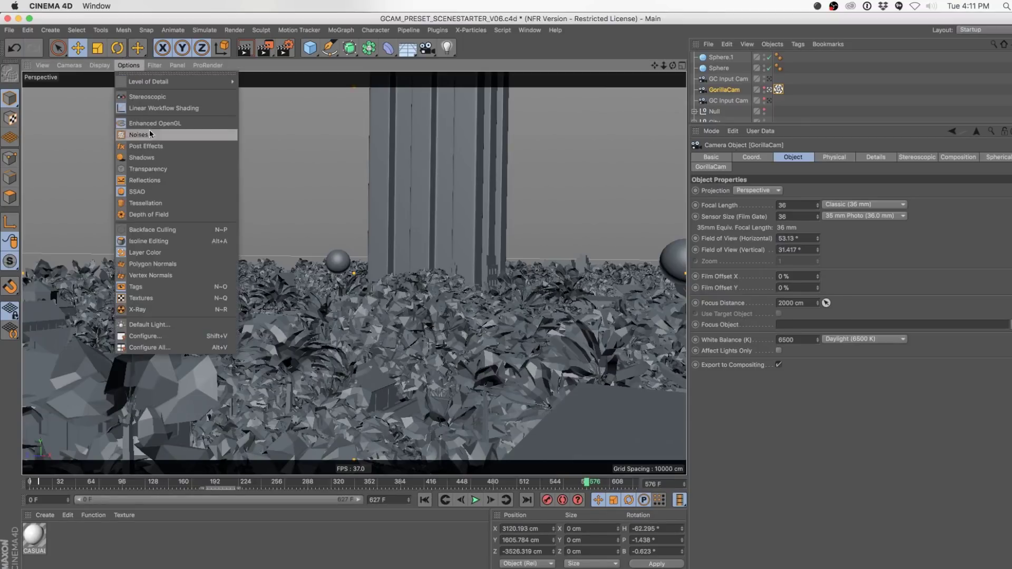
click(178, 214)
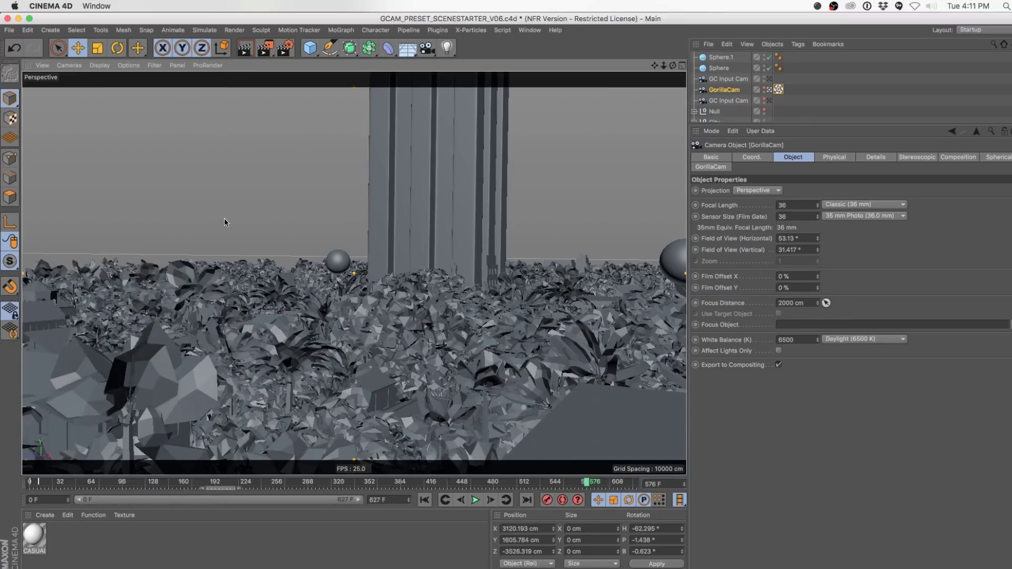
ctrl+click(729, 78)
ctrl+click(734, 100)
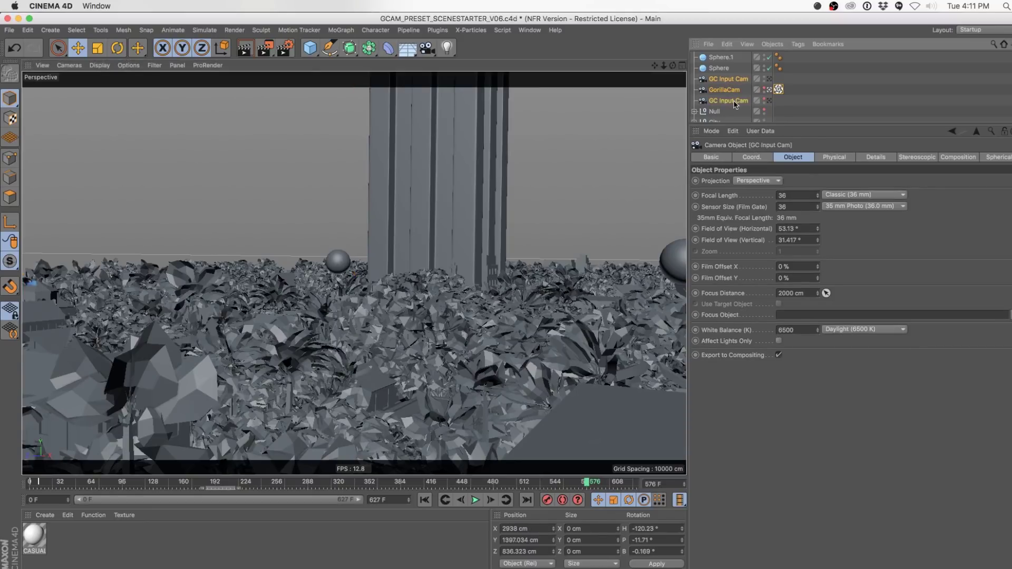
click(835, 158)
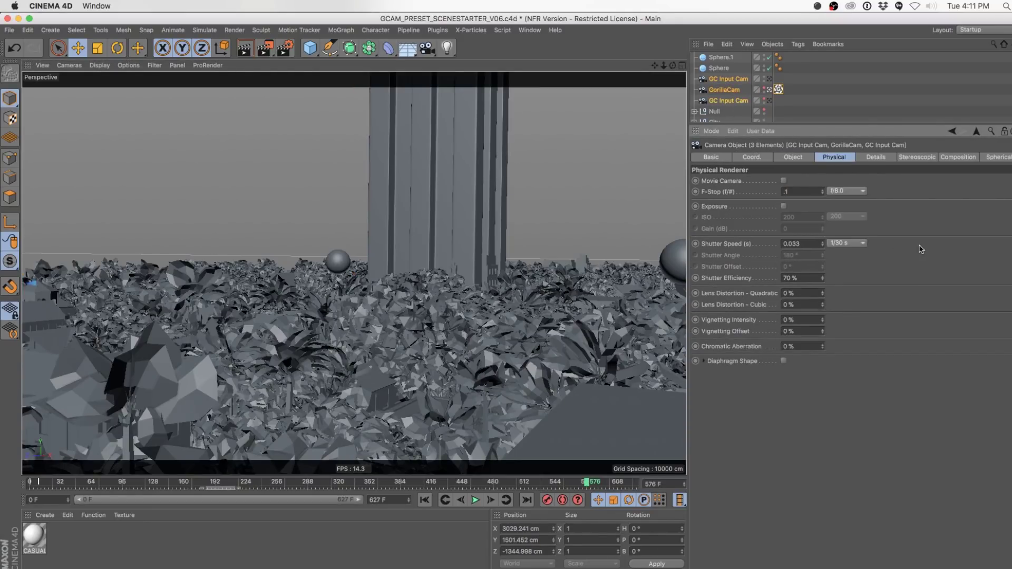
key(Return)
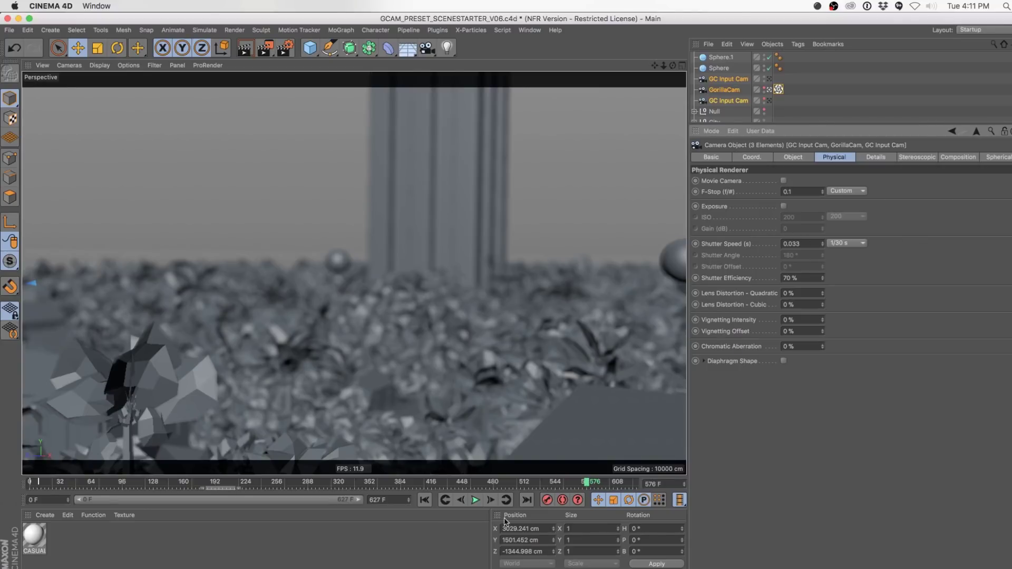
- Play the animation, focus GorillaCam on Sphere, switch its target and focus to Sphere.1, and pause playback
click(477, 501)
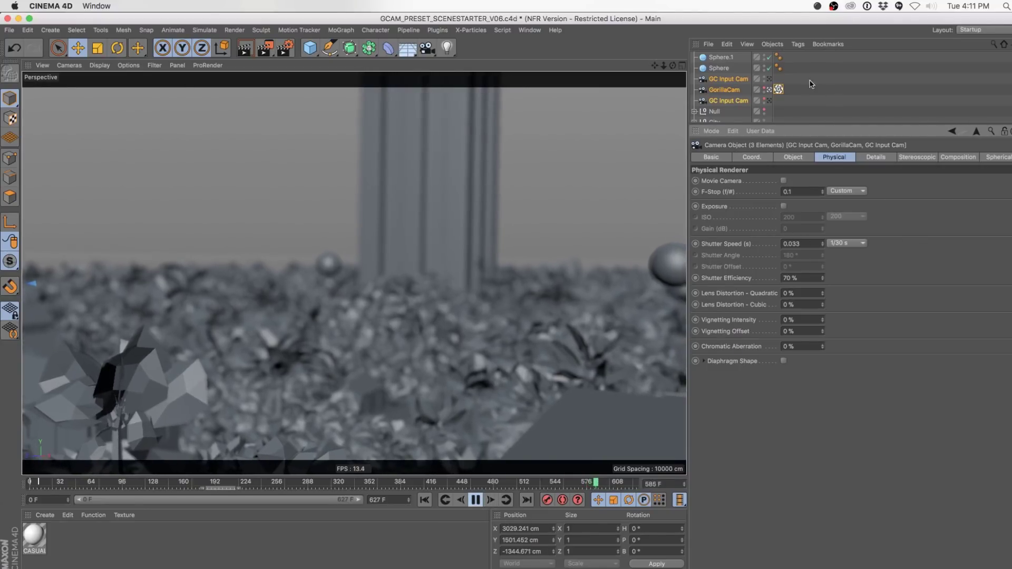
click(807, 75)
click(721, 57)
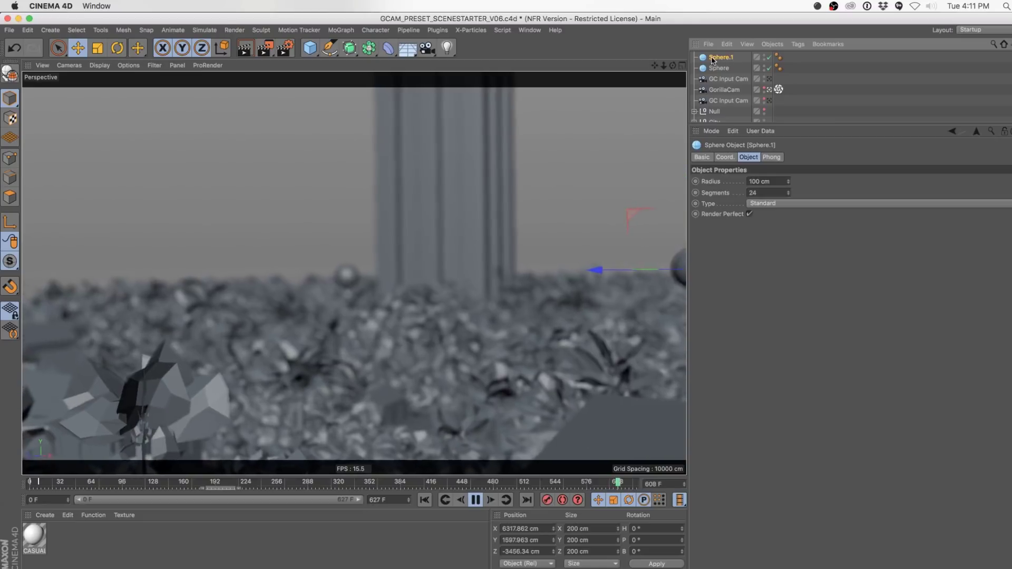
click(718, 68)
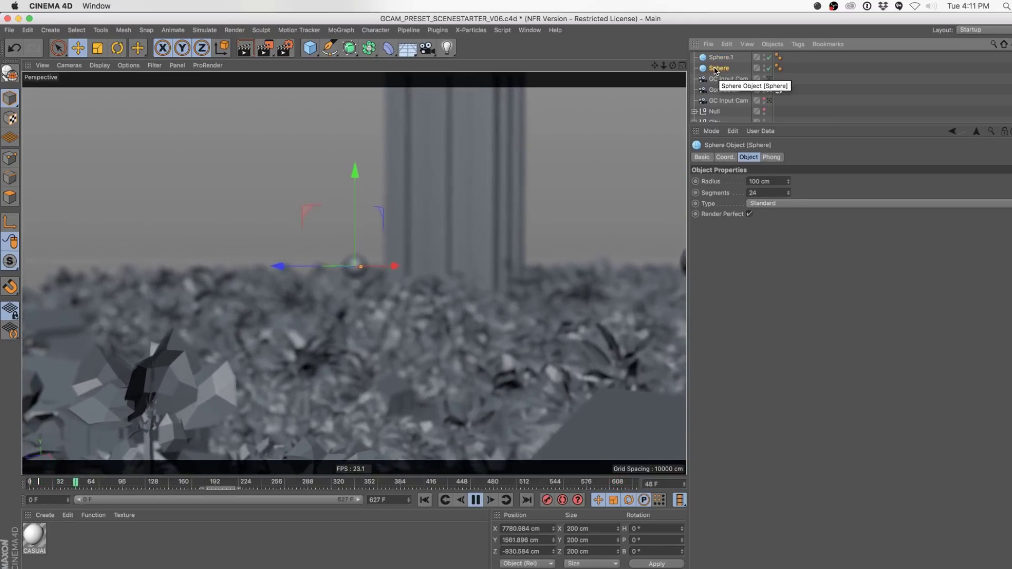
drag(717, 70, 776, 93)
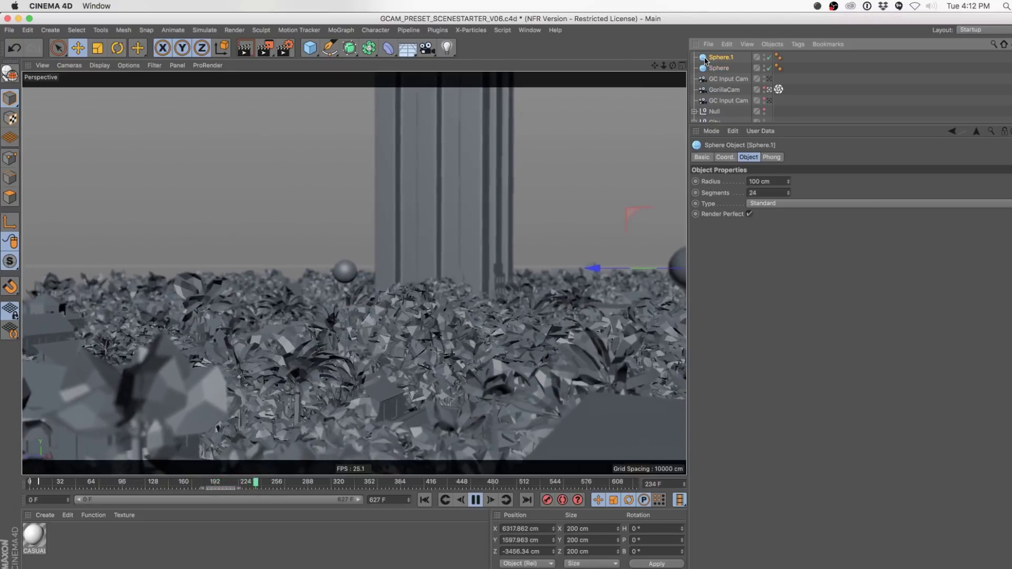
drag(705, 60, 730, 78)
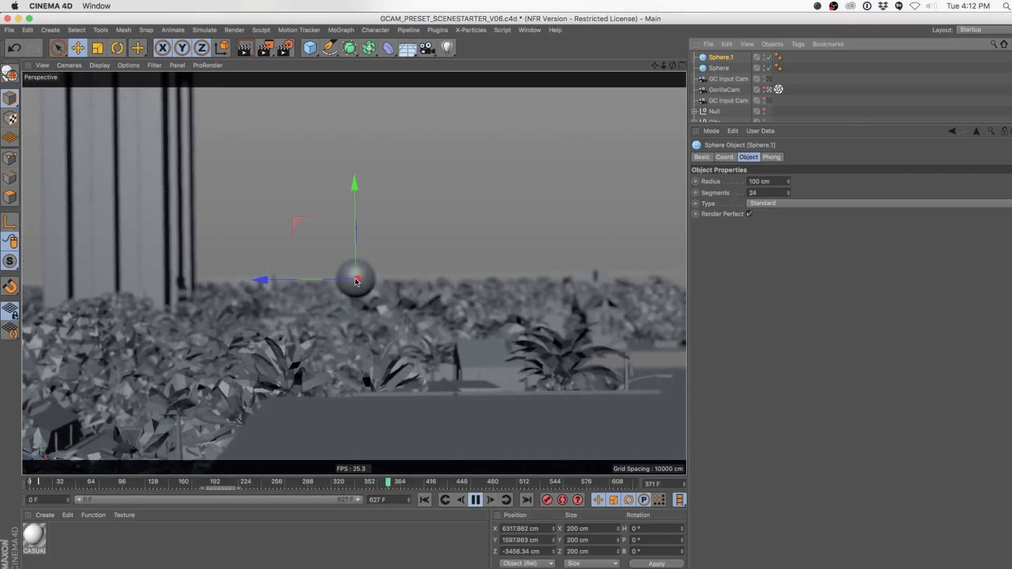
click(475, 500)
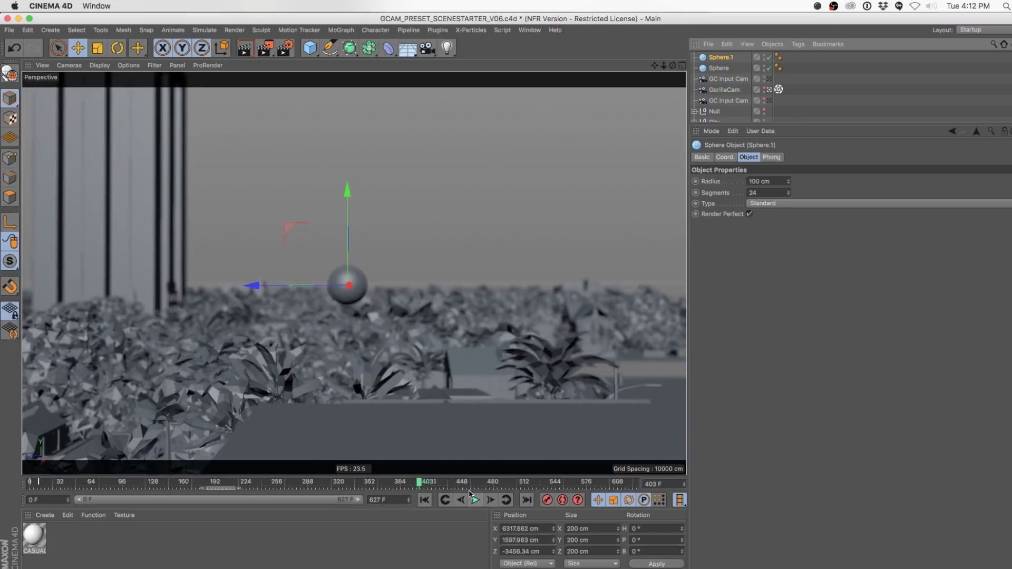
- Play the animation from the start to frame 64 and keyframe GorillaCam's Target Object and Focus Object as Sphere.1
click(778, 89)
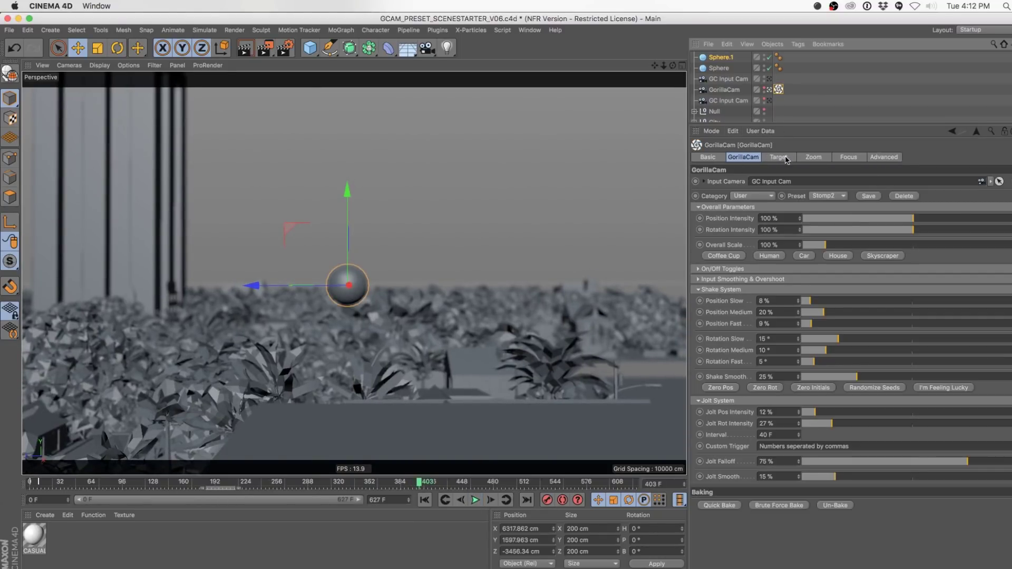
click(785, 158)
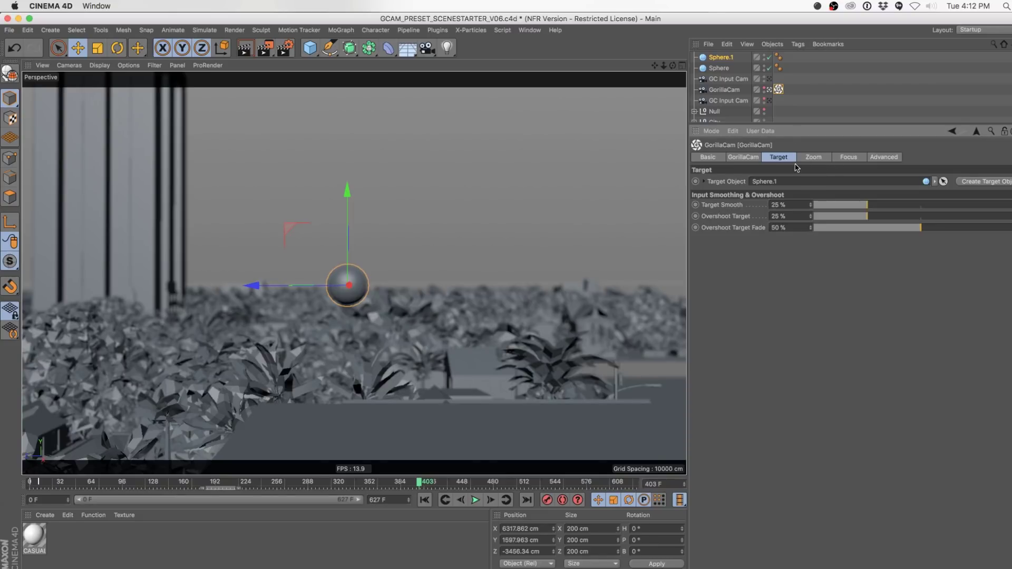
click(424, 500)
click(475, 499)
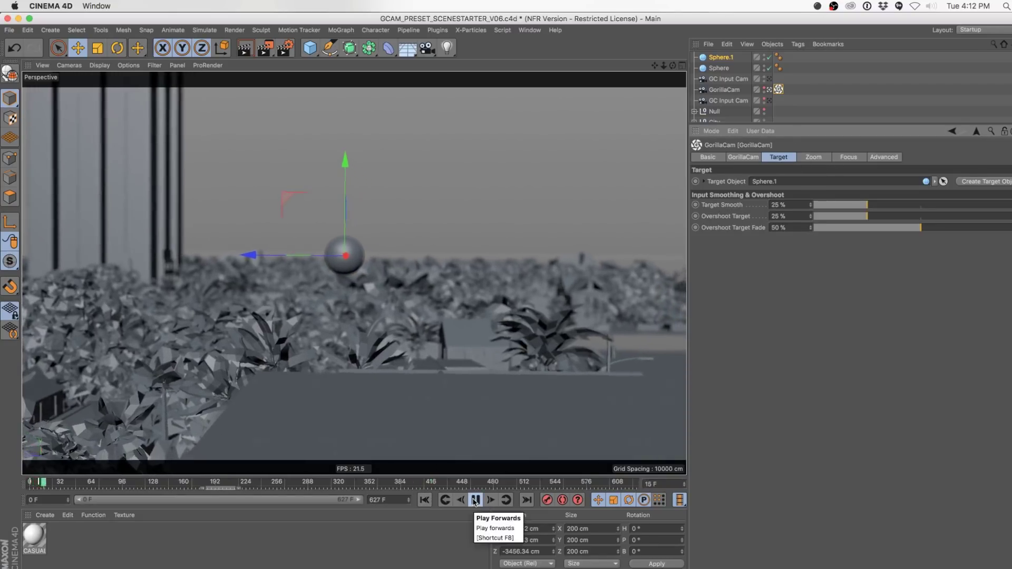
click(475, 499)
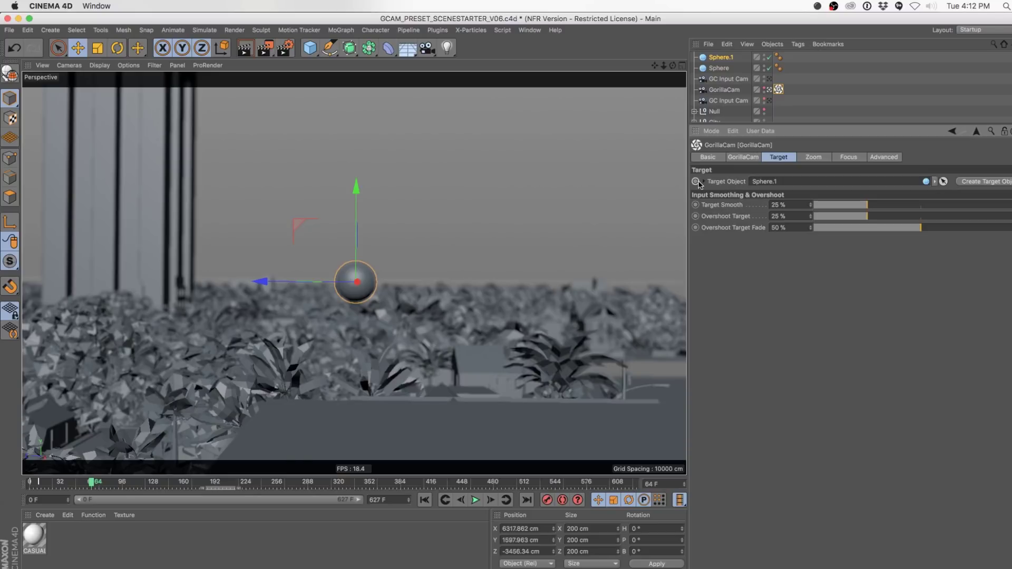
click(846, 157)
ctrl+click(700, 192)
- Advance to frame 76, assign and keyframe Sphere as GorillaCam's focus and target, and return to the first frame
click(475, 501)
click(476, 500)
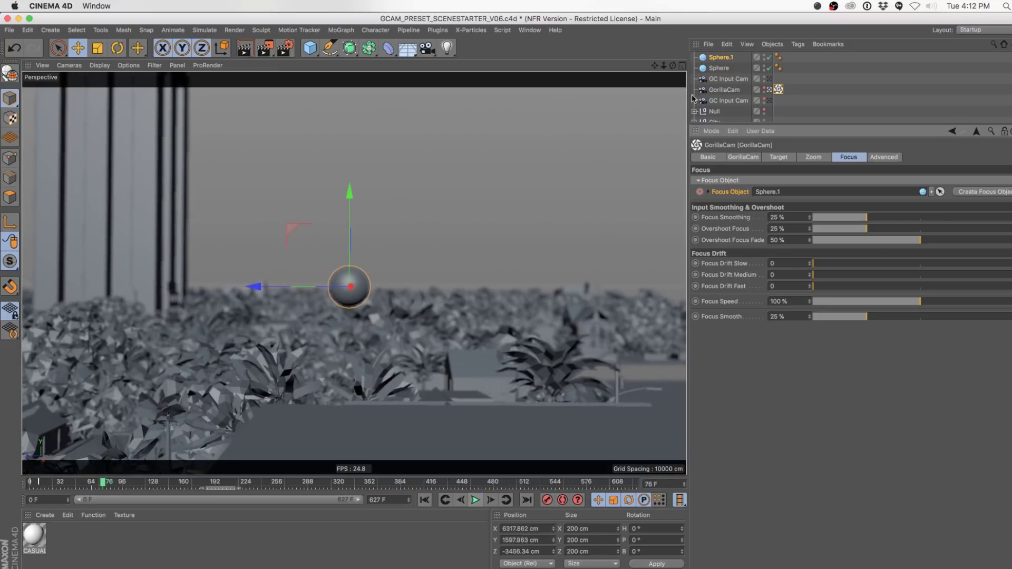
drag(717, 69, 780, 93)
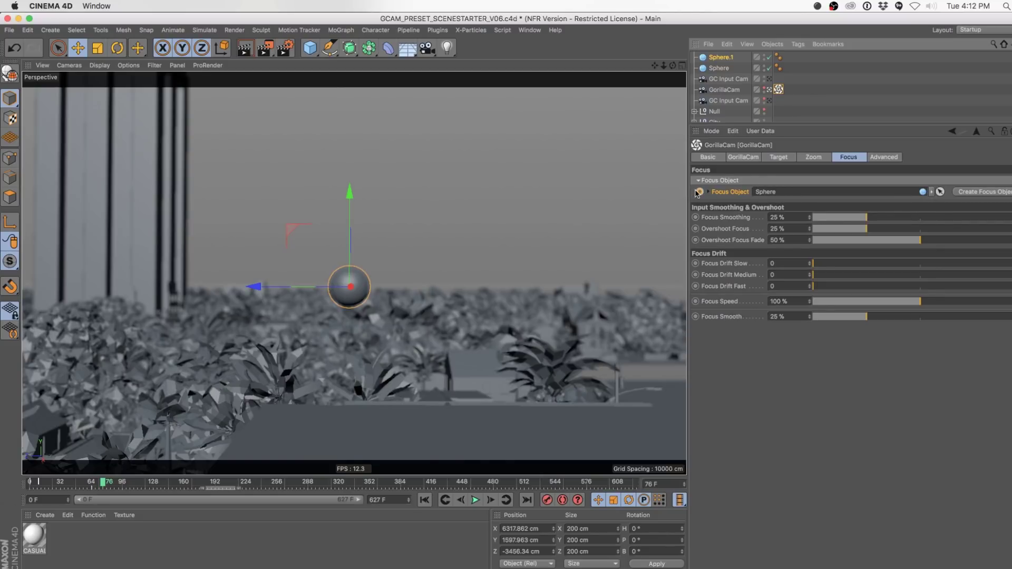
click(777, 157)
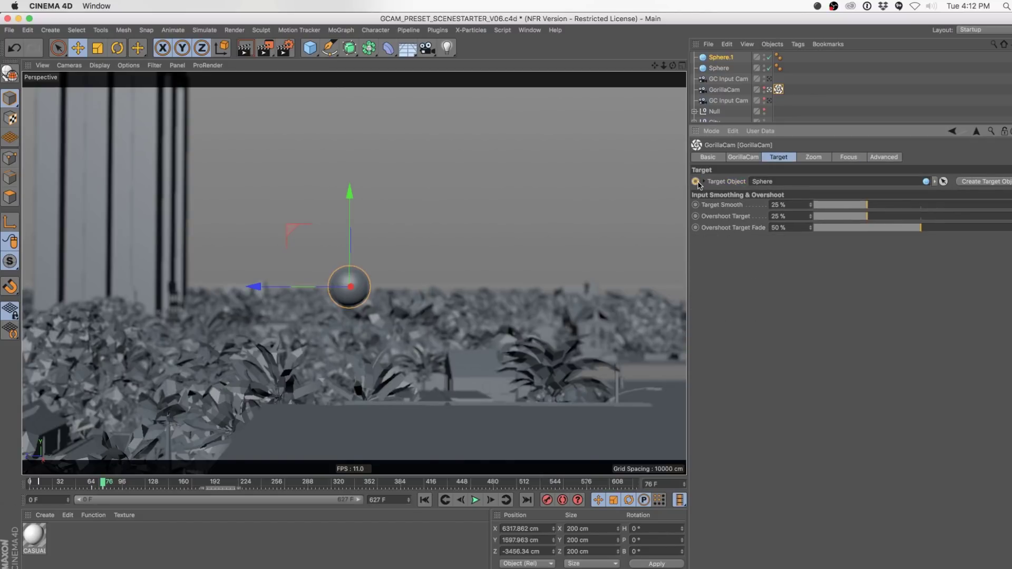
click(424, 500)
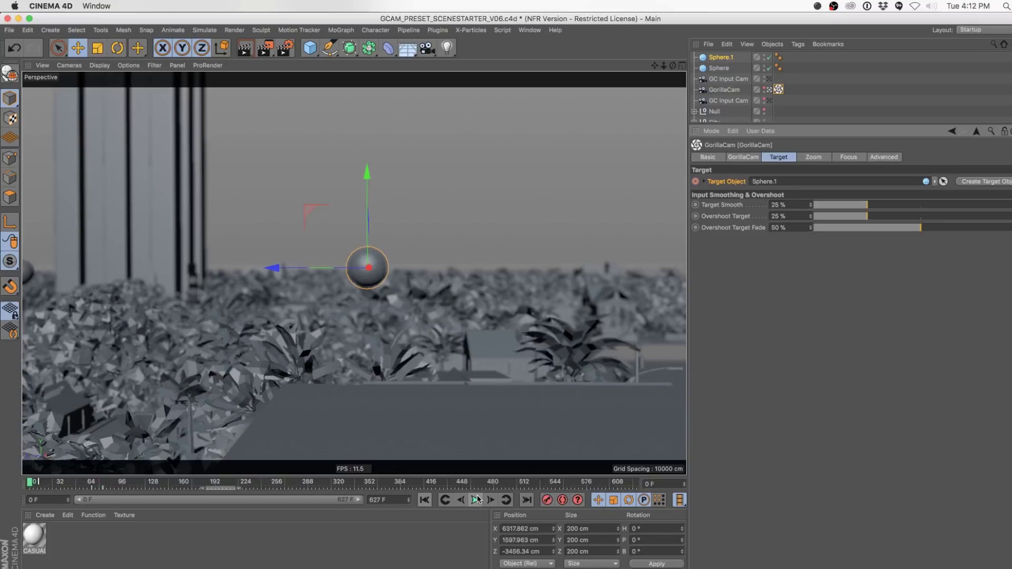
- Play the animation to check the switch of target and focus between the spheres, and deselect everything
click(736, 217)
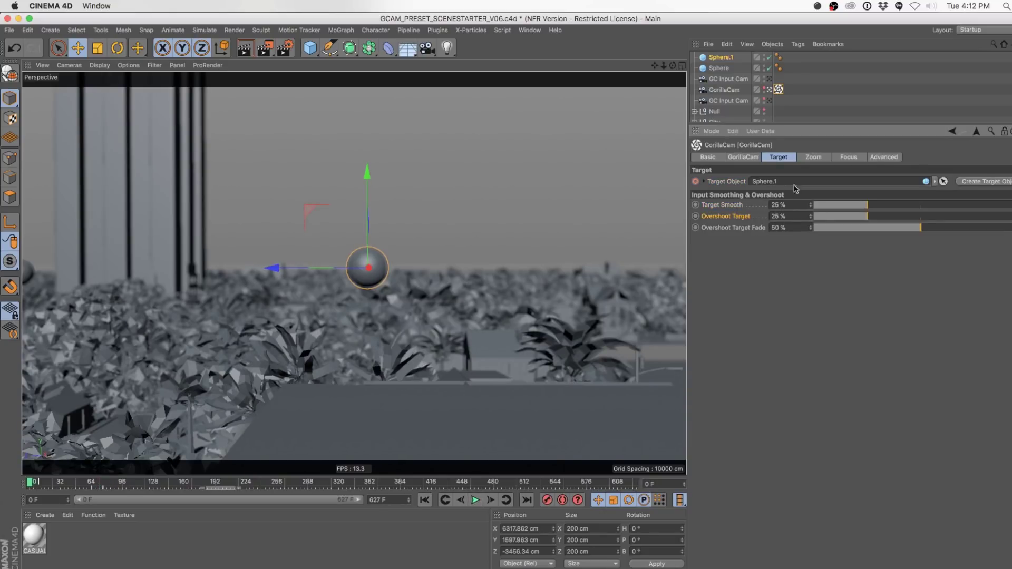
click(475, 499)
click(801, 110)
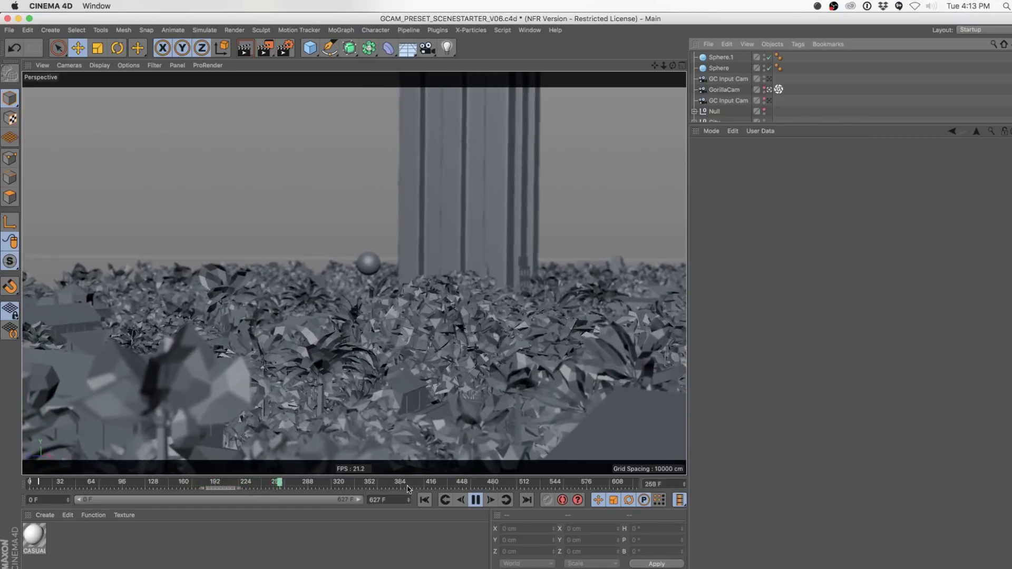
- Set GorillaCam's Target Smooth to 87 % and Overshoot Target to 0 %, replay the animation from the start, and pause it
click(779, 89)
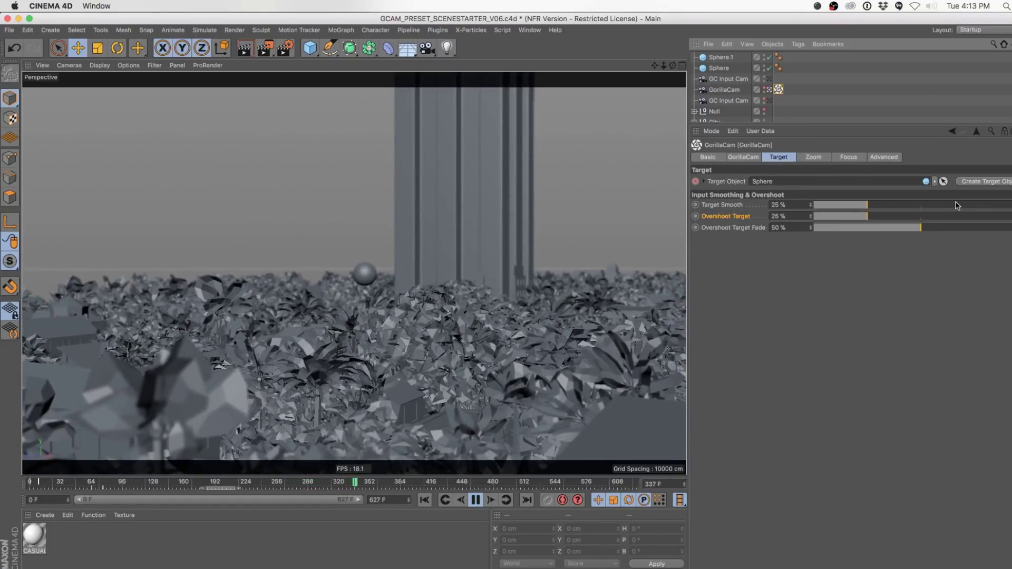
click(957, 205)
click(814, 217)
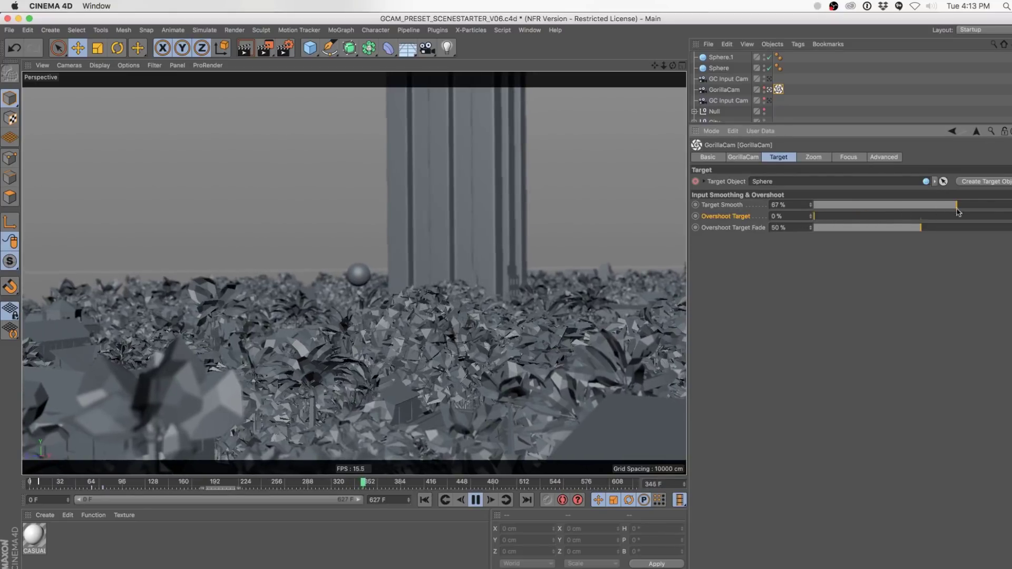
click(999, 206)
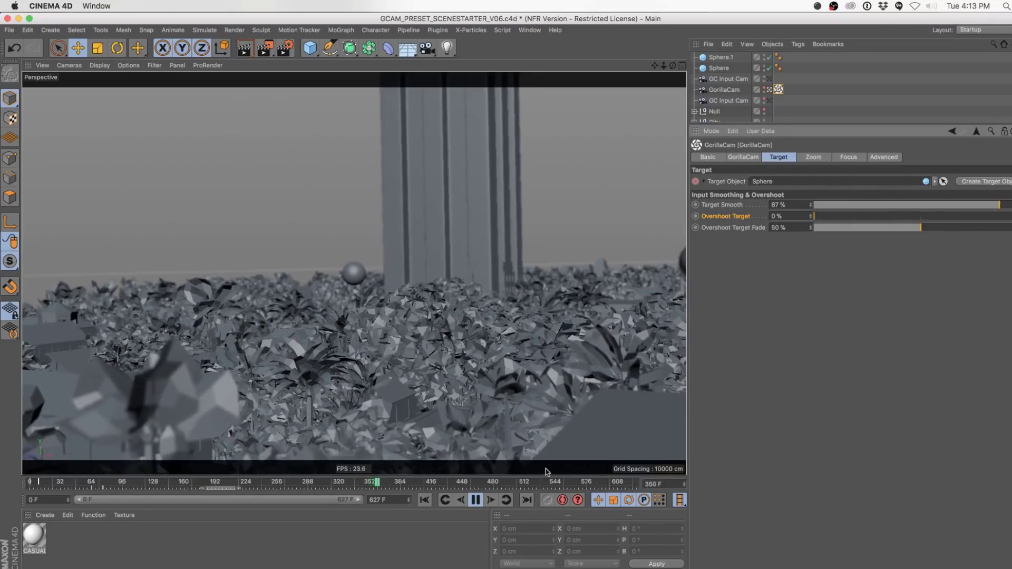
click(429, 500)
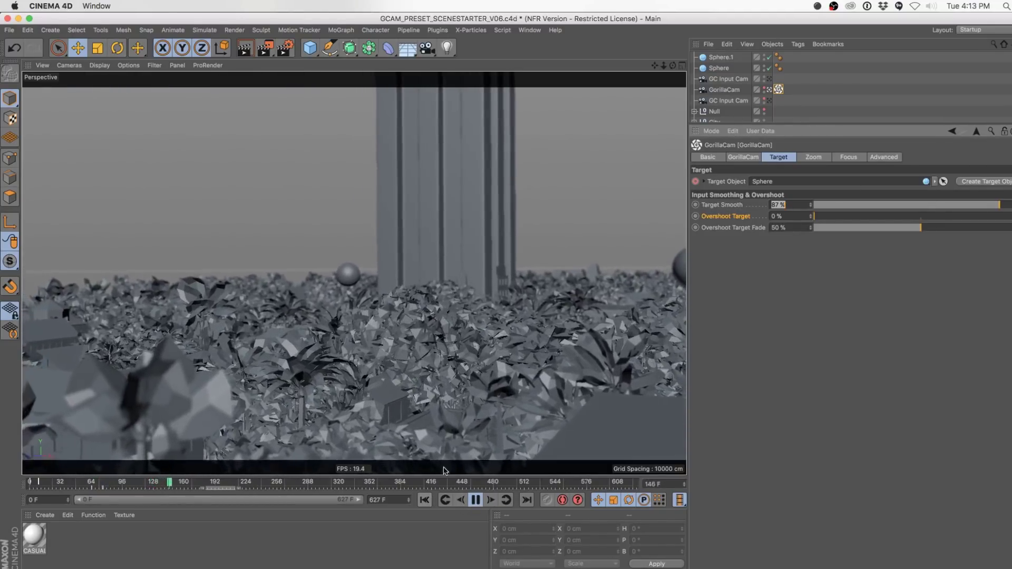
click(473, 502)
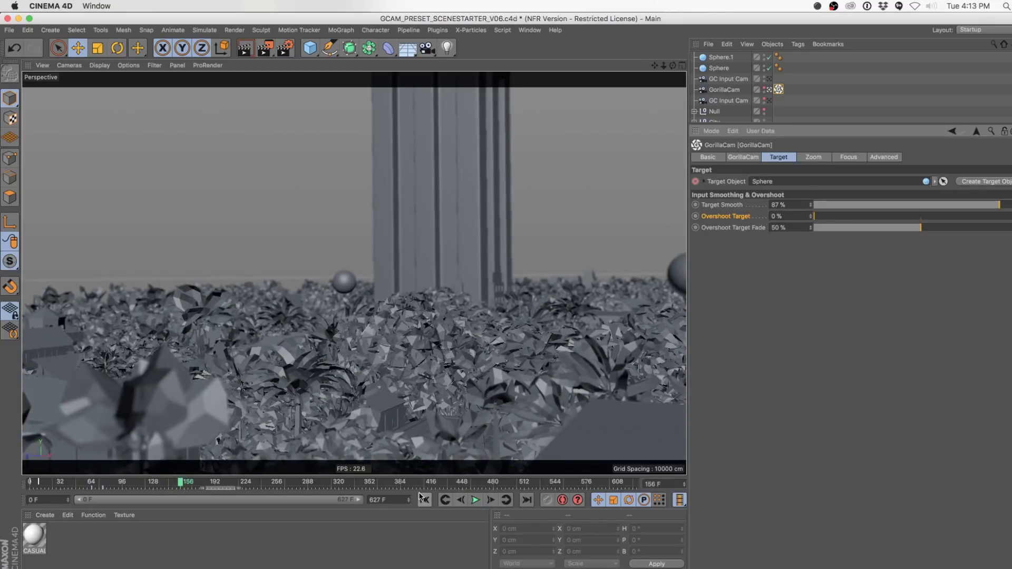
- Show GorillaCam's main shake settings, enlarge the Object Manager, and check the camera motion in a short playback
click(748, 157)
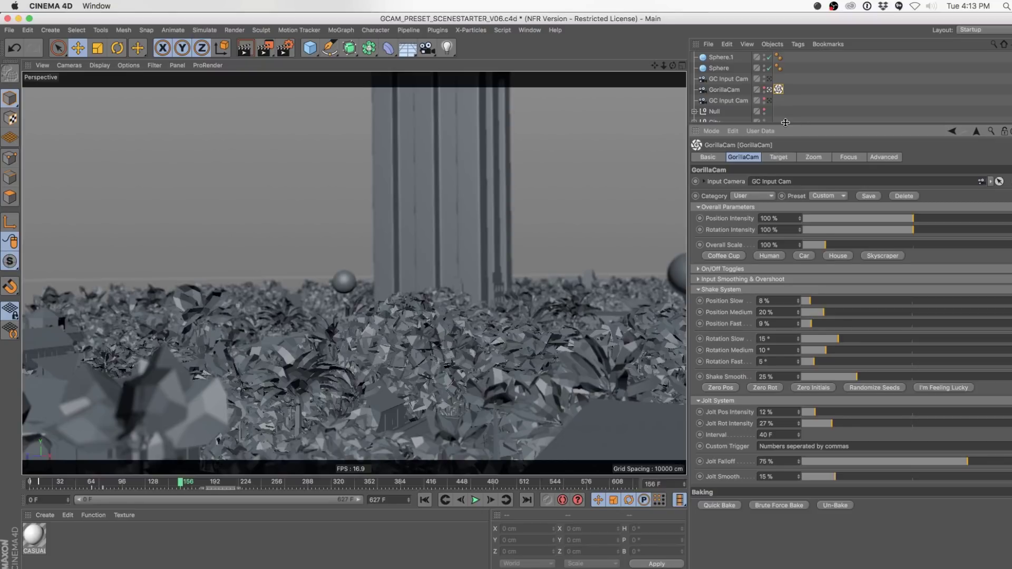
drag(785, 122, 787, 148)
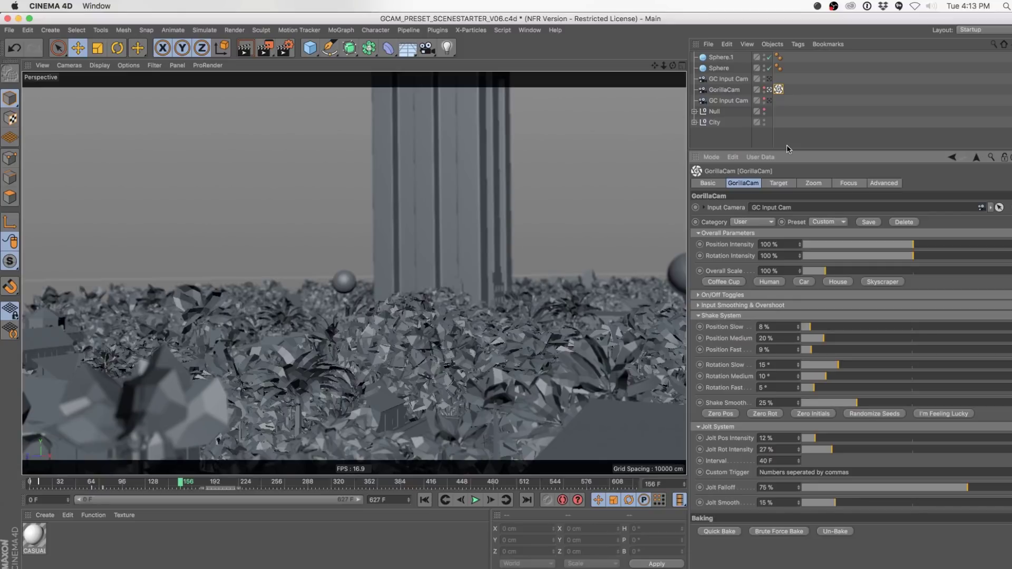
click(474, 499)
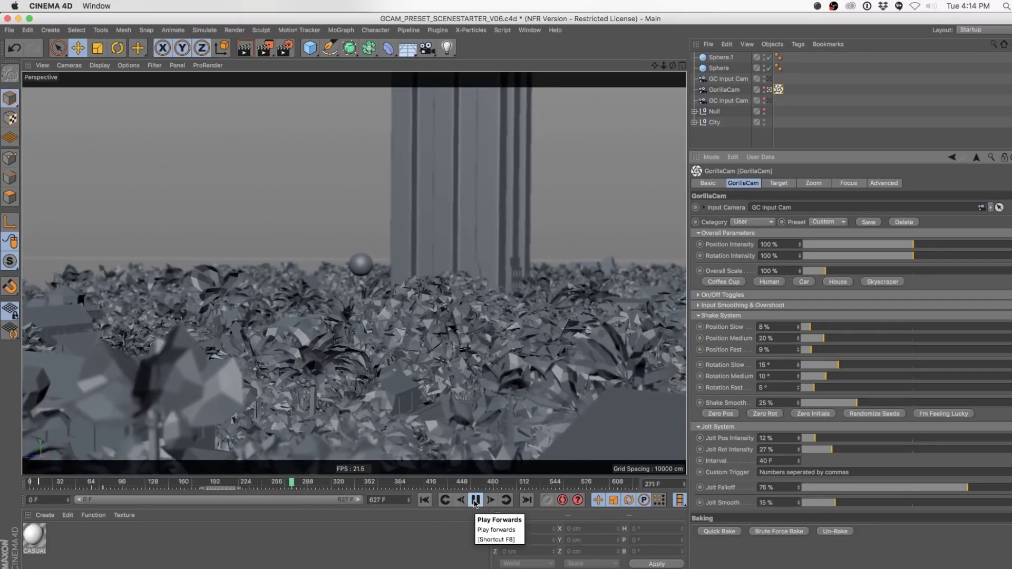
click(475, 501)
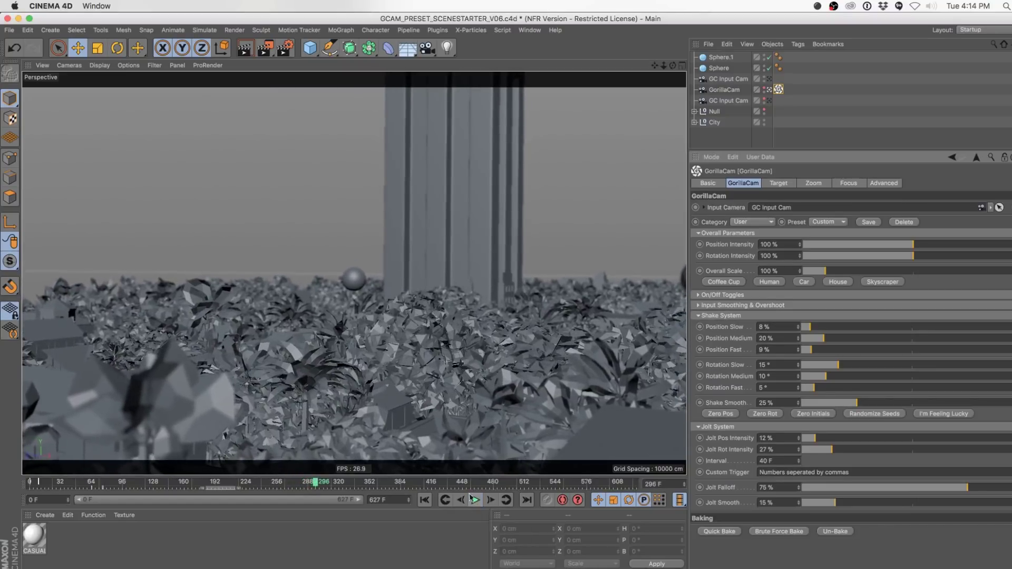
- Add a new camera, look through it, and reframe the view across the foliage with the tower on the right
click(428, 48)
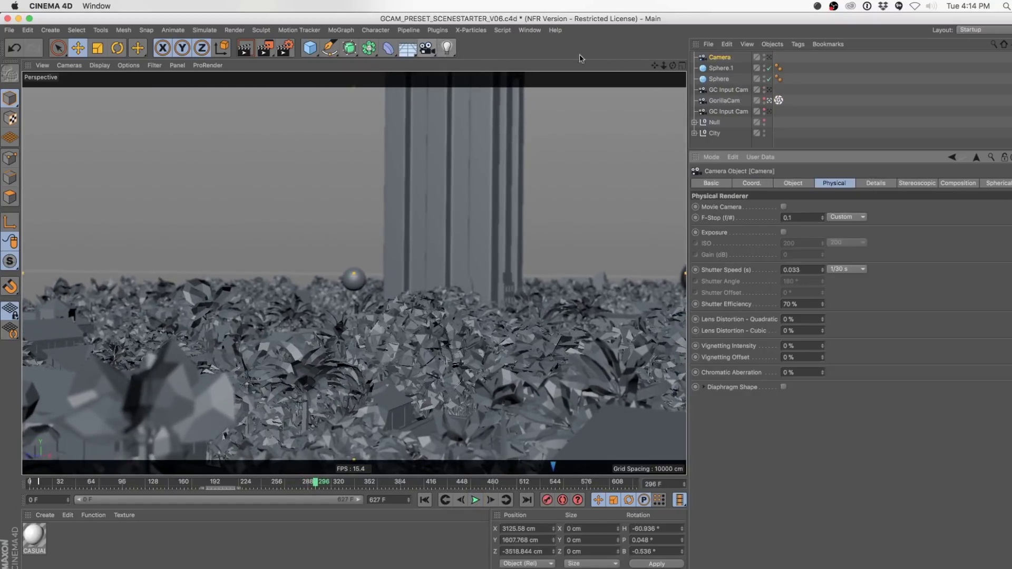
click(768, 57)
alt+drag(574, 312, 507, 355)
alt+right_drag(507, 356, 519, 353)
alt+drag(485, 359, 499, 357)
alt+right_drag(499, 357, 508, 352)
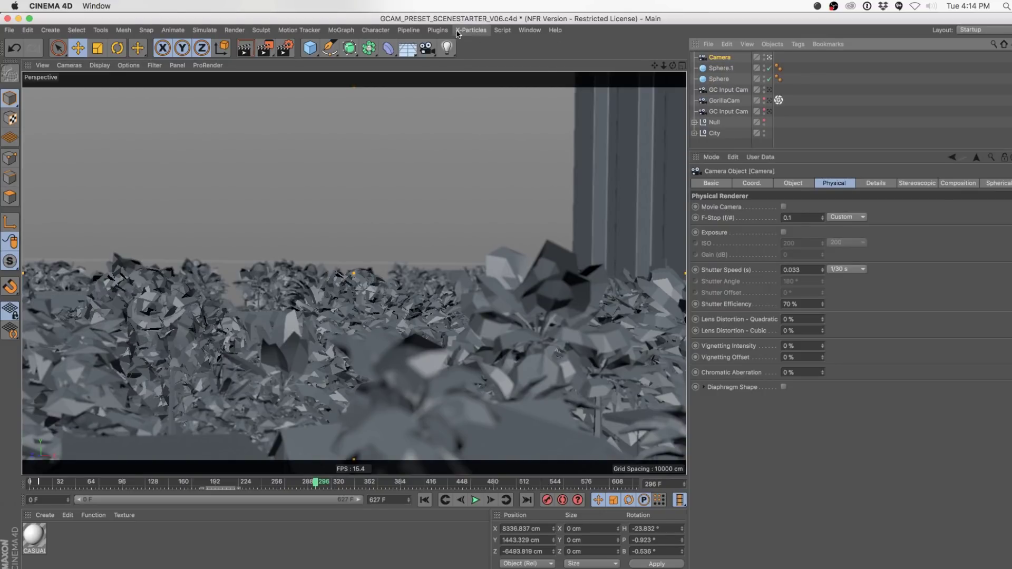
- Apply GorillaCam to the new camera, play the animation, and randomize the shake and jolt settings with I'm Feeling Lucky
click(438, 30)
click(453, 61)
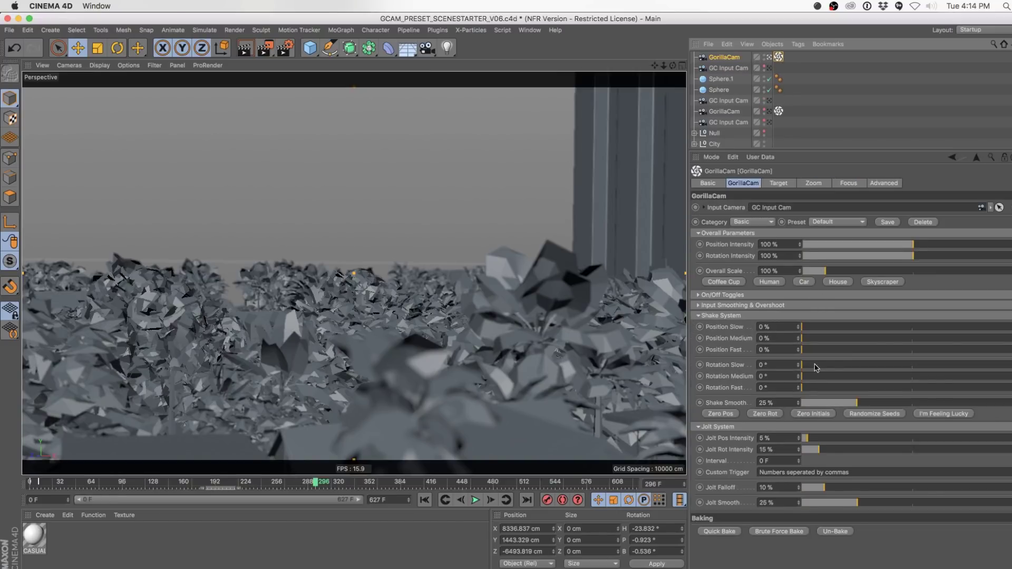
click(475, 500)
click(928, 415)
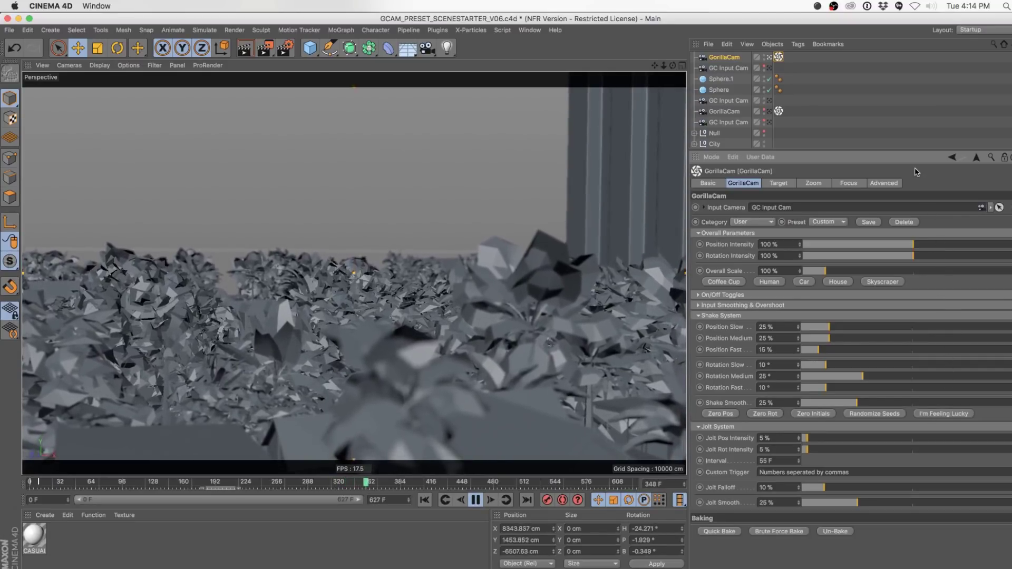
- Reduce the new GorillaCam's Position Intensity and Rotation Intensity to 37 % during playback
click(889, 133)
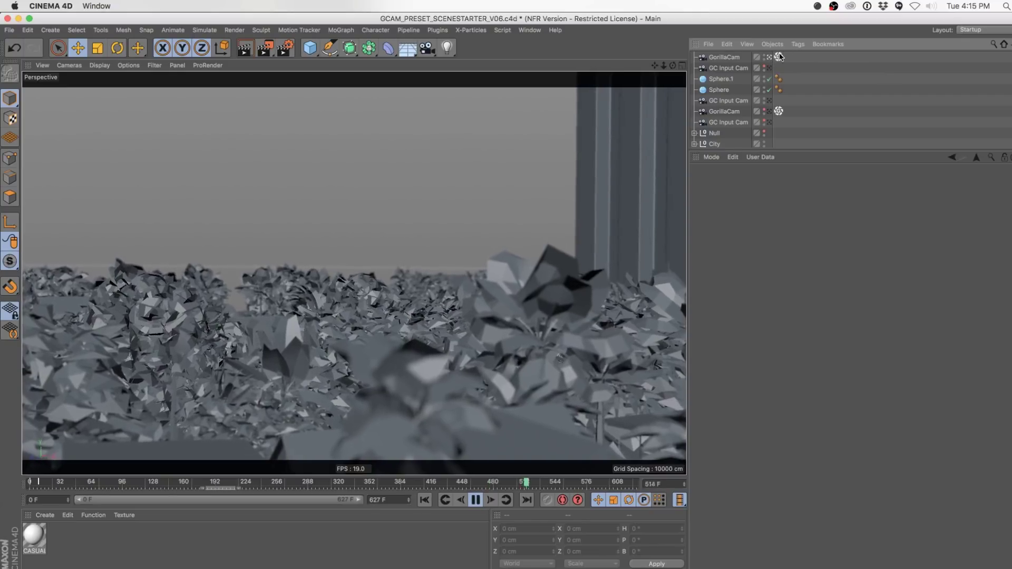
click(778, 57)
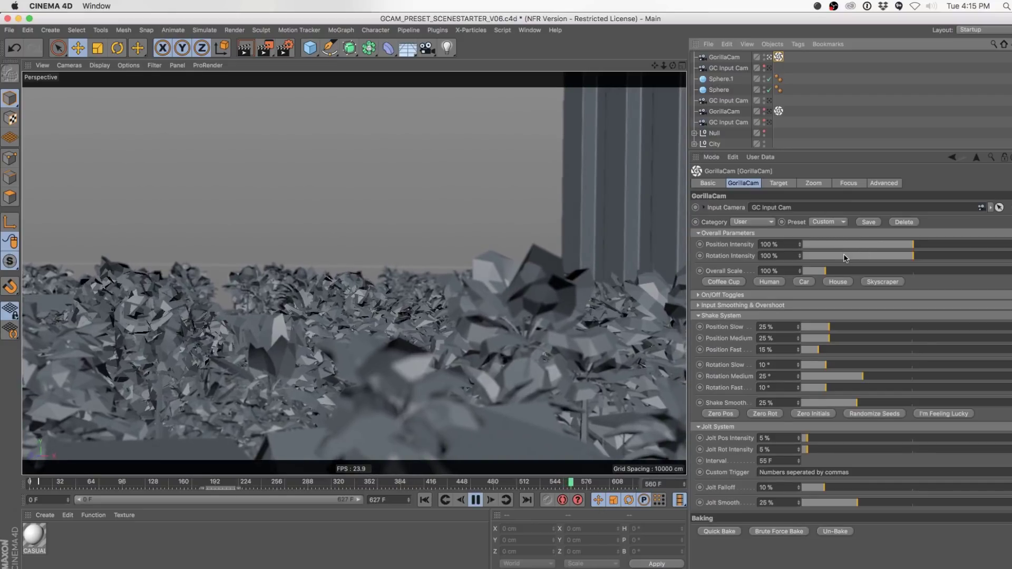
click(844, 258)
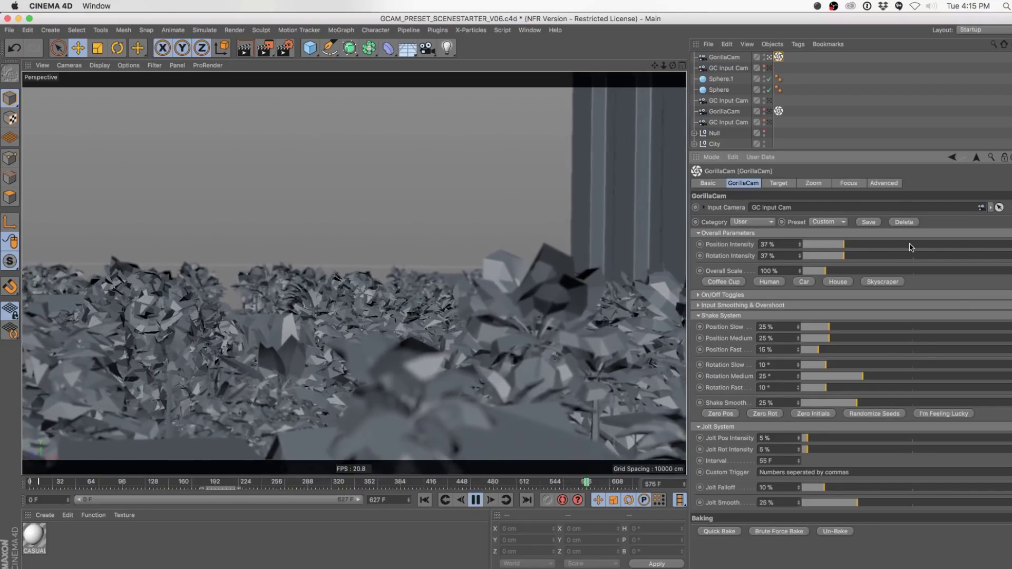
- Try a Shake Speed of 50 % on the new GorillaCam, restore it to 100 %, and return to the main settings
click(884, 184)
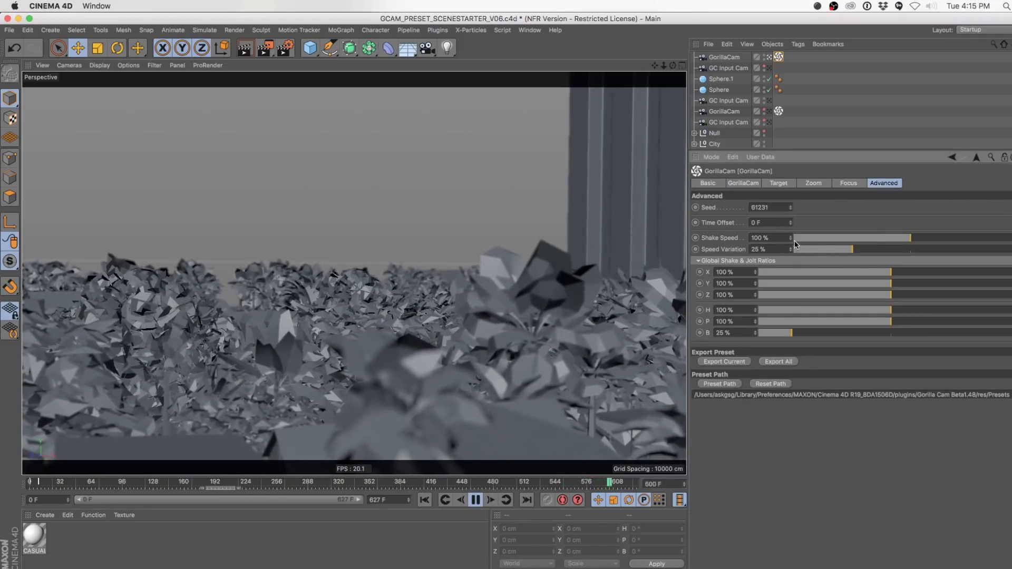
double_click(766, 238)
text(50)
key(Return)
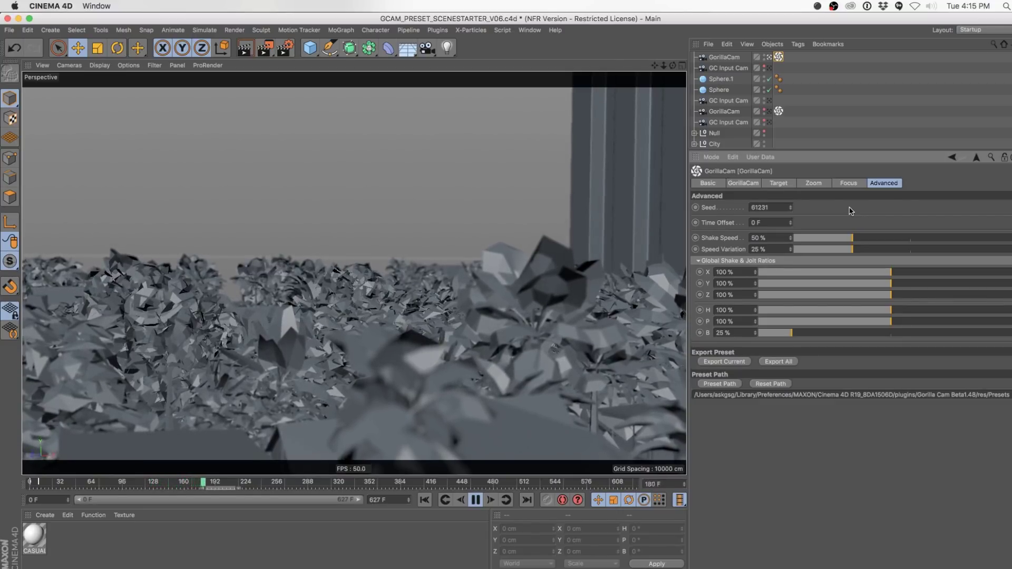
drag(853, 238, 910, 238)
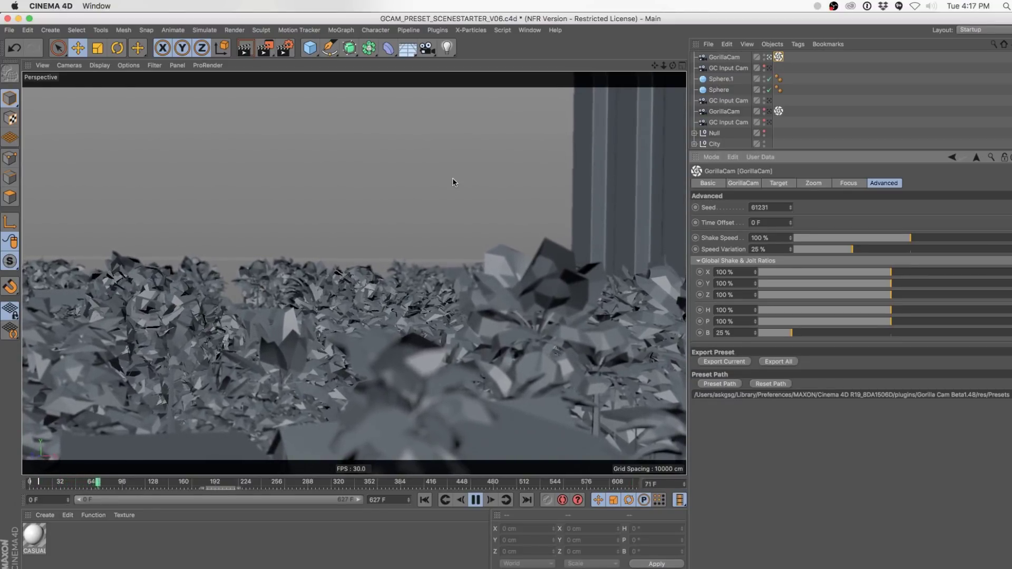
click(748, 186)
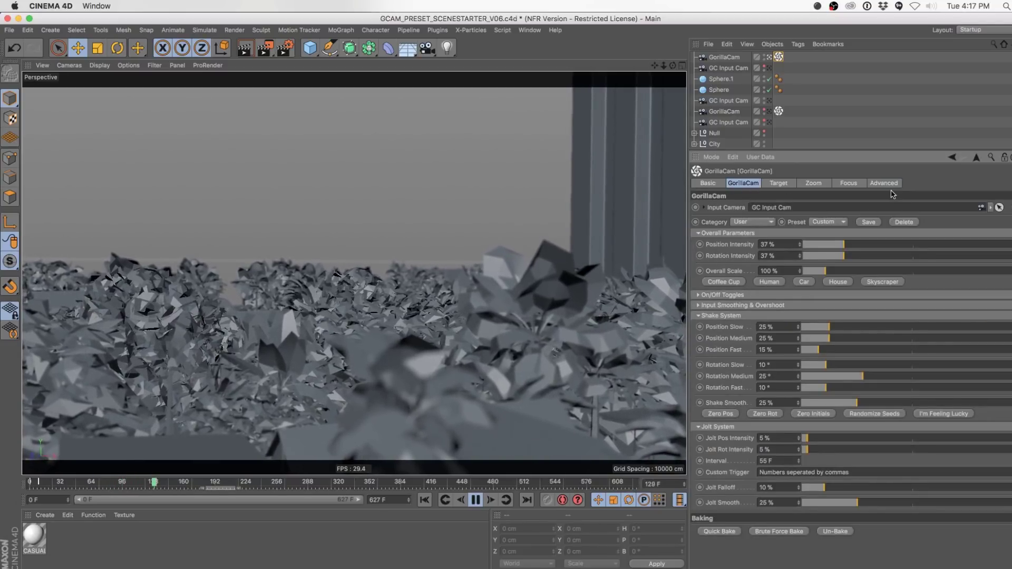